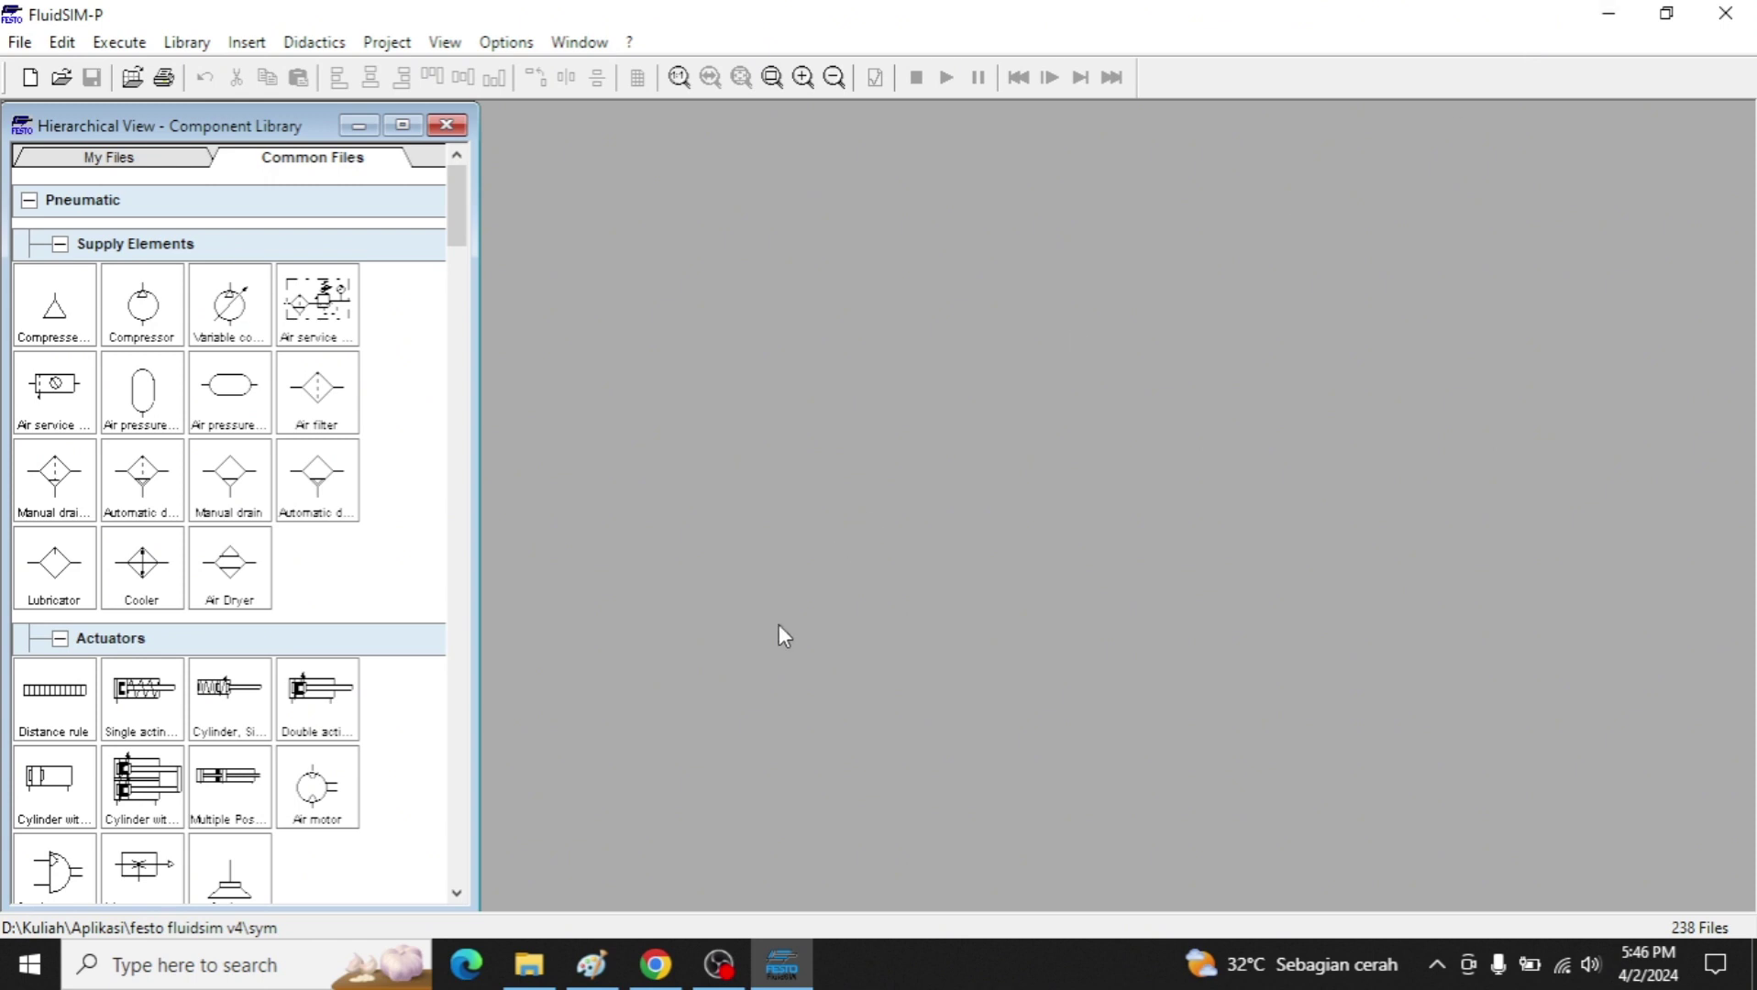
# In Paint, divide the sequence B- B+ A- A+ with vertical lines before B+ and after A-, and draw an arrow labelled B1 from B+ to A-.
pyautogui.click(591, 965)
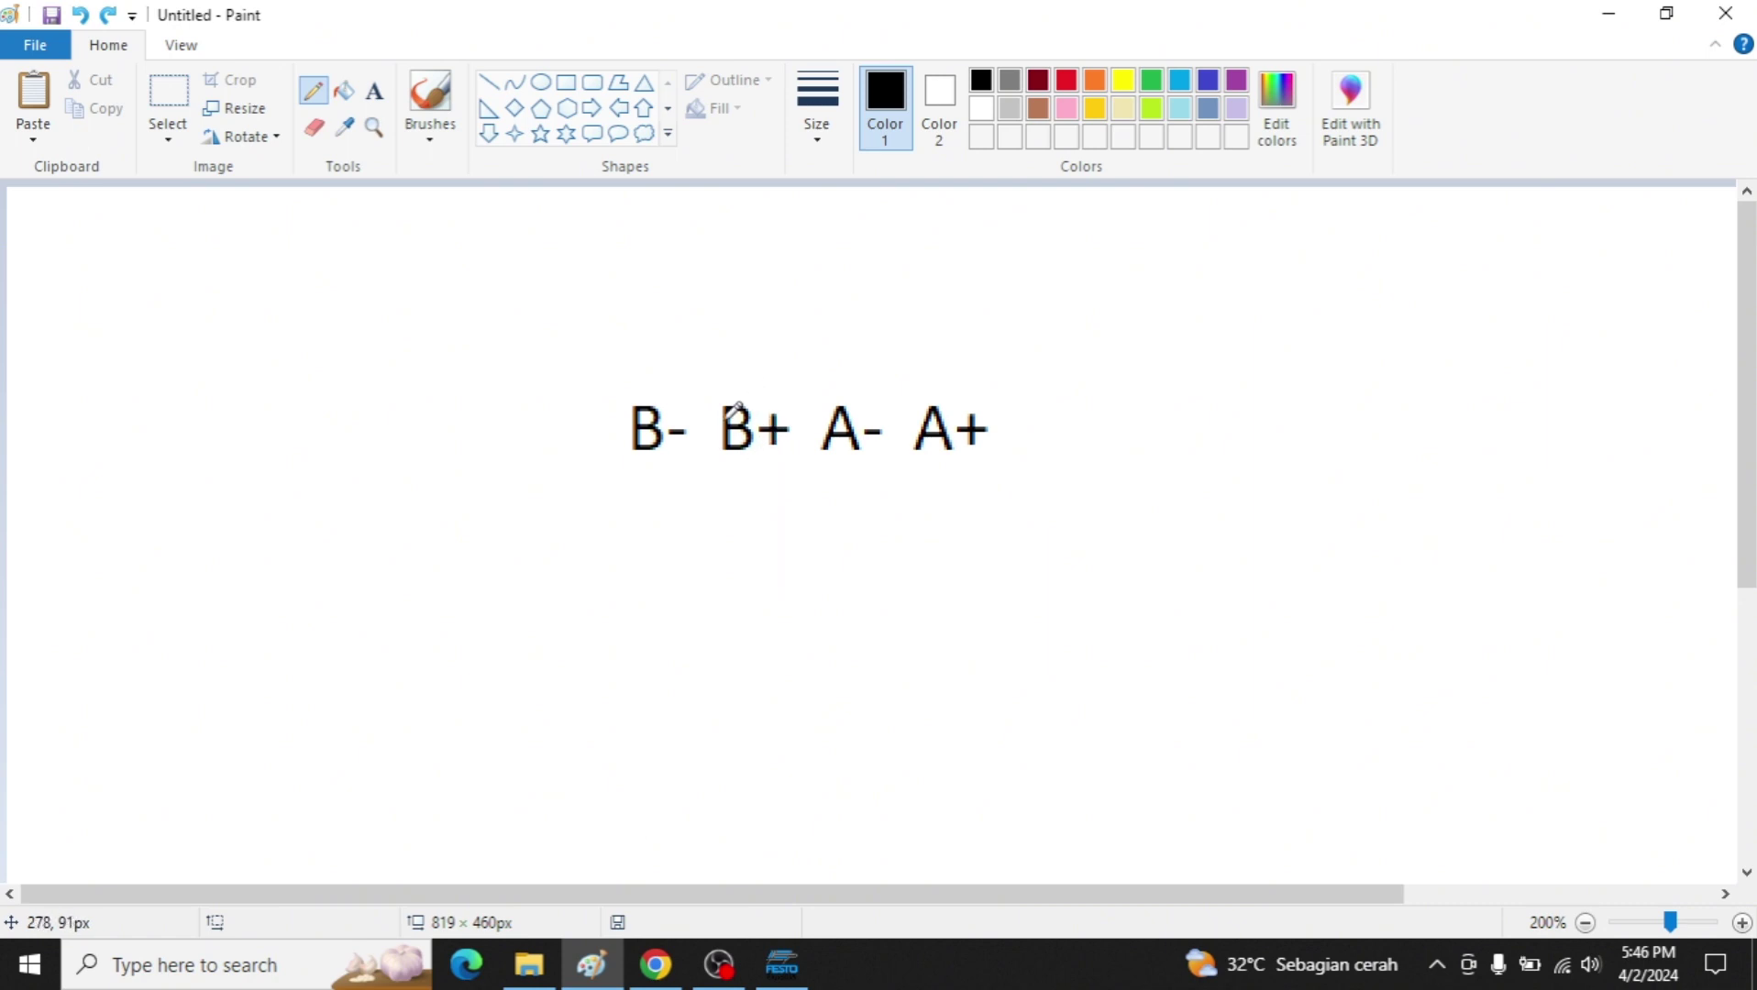
pyautogui.moveTo(704, 384); pyautogui.dragTo(703, 488)
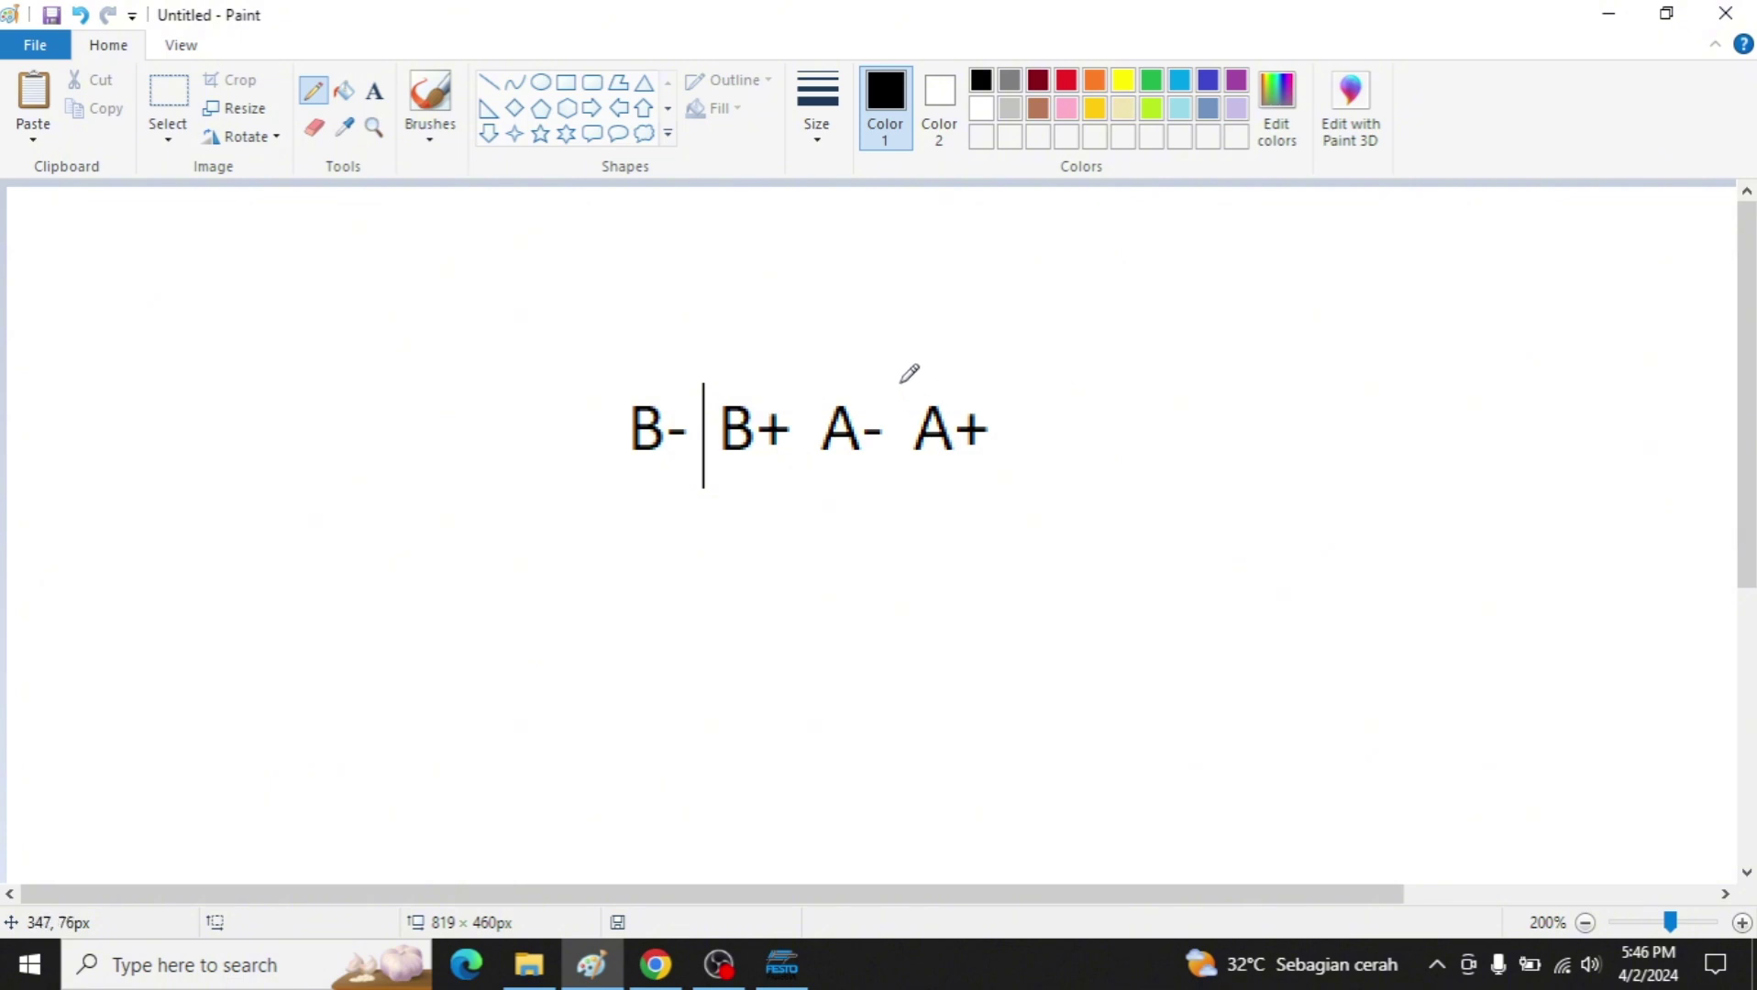
pyautogui.moveTo(898, 379); pyautogui.dragTo(906, 478)
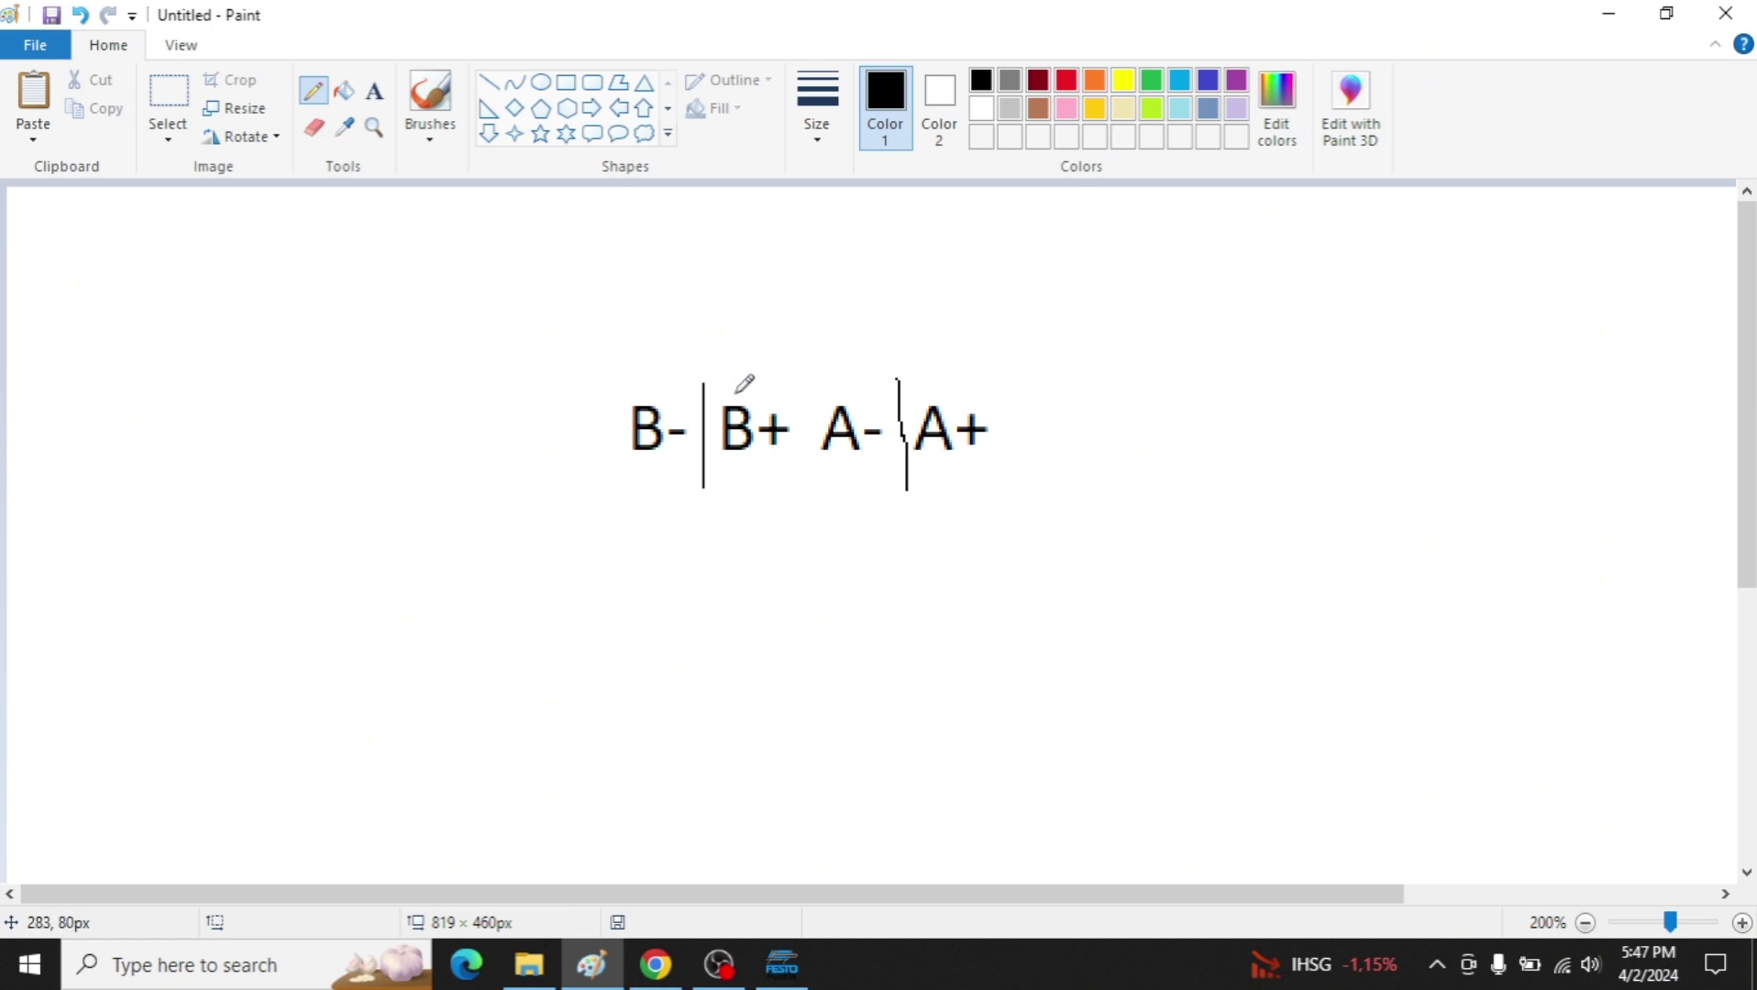
pyautogui.moveTo(737, 394)
pyautogui.mouseDown()
pyautogui.moveTo(789, 366)
pyautogui.moveTo(842, 387)
pyautogui.mouseUp()
pyautogui.moveTo(773, 314)
pyautogui.mouseDown()
pyautogui.moveTo(774, 353)
pyautogui.moveTo(798, 337)
pyautogui.mouseUp()
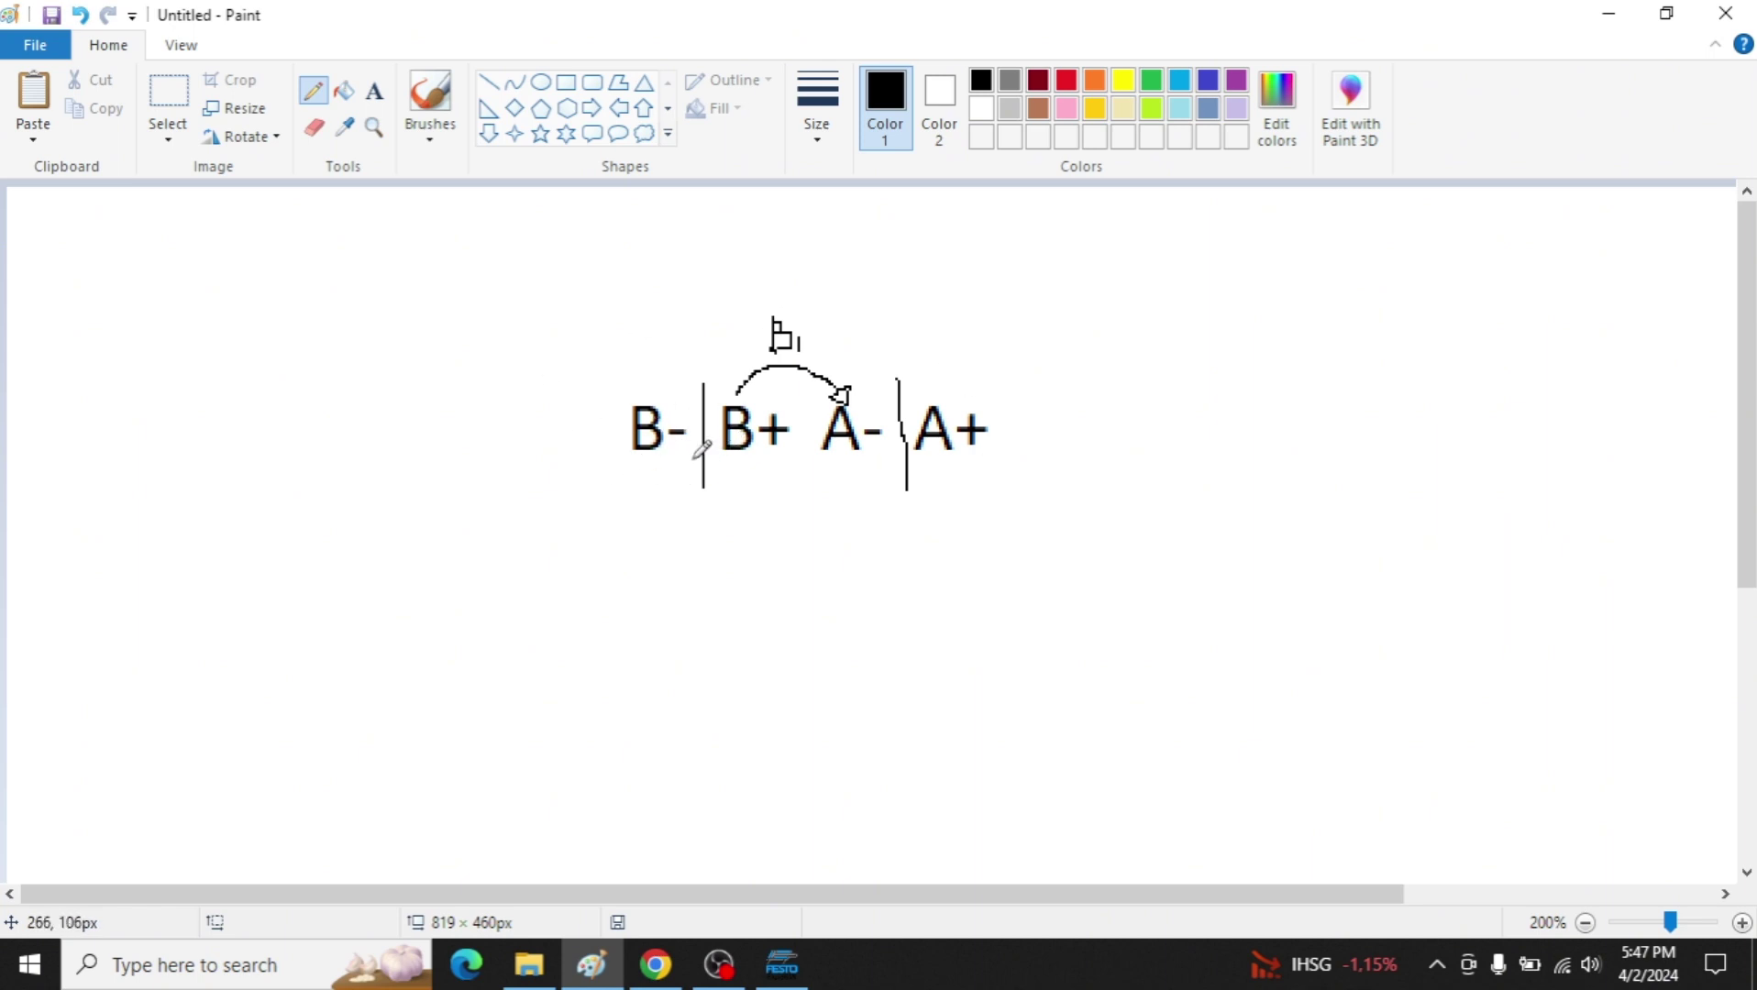
# Handwrite the group labels S1, S2 and S3 below the three groups of the sequence.
pyautogui.moveTo(649, 506)
pyautogui.mouseDown()
pyautogui.moveTo(627, 500)
pyautogui.moveTo(657, 528)
pyautogui.mouseUp()
pyautogui.moveTo(798, 517)
pyautogui.mouseDown()
pyautogui.moveTo(783, 541)
pyautogui.moveTo(817, 550)
pyautogui.mouseUp()
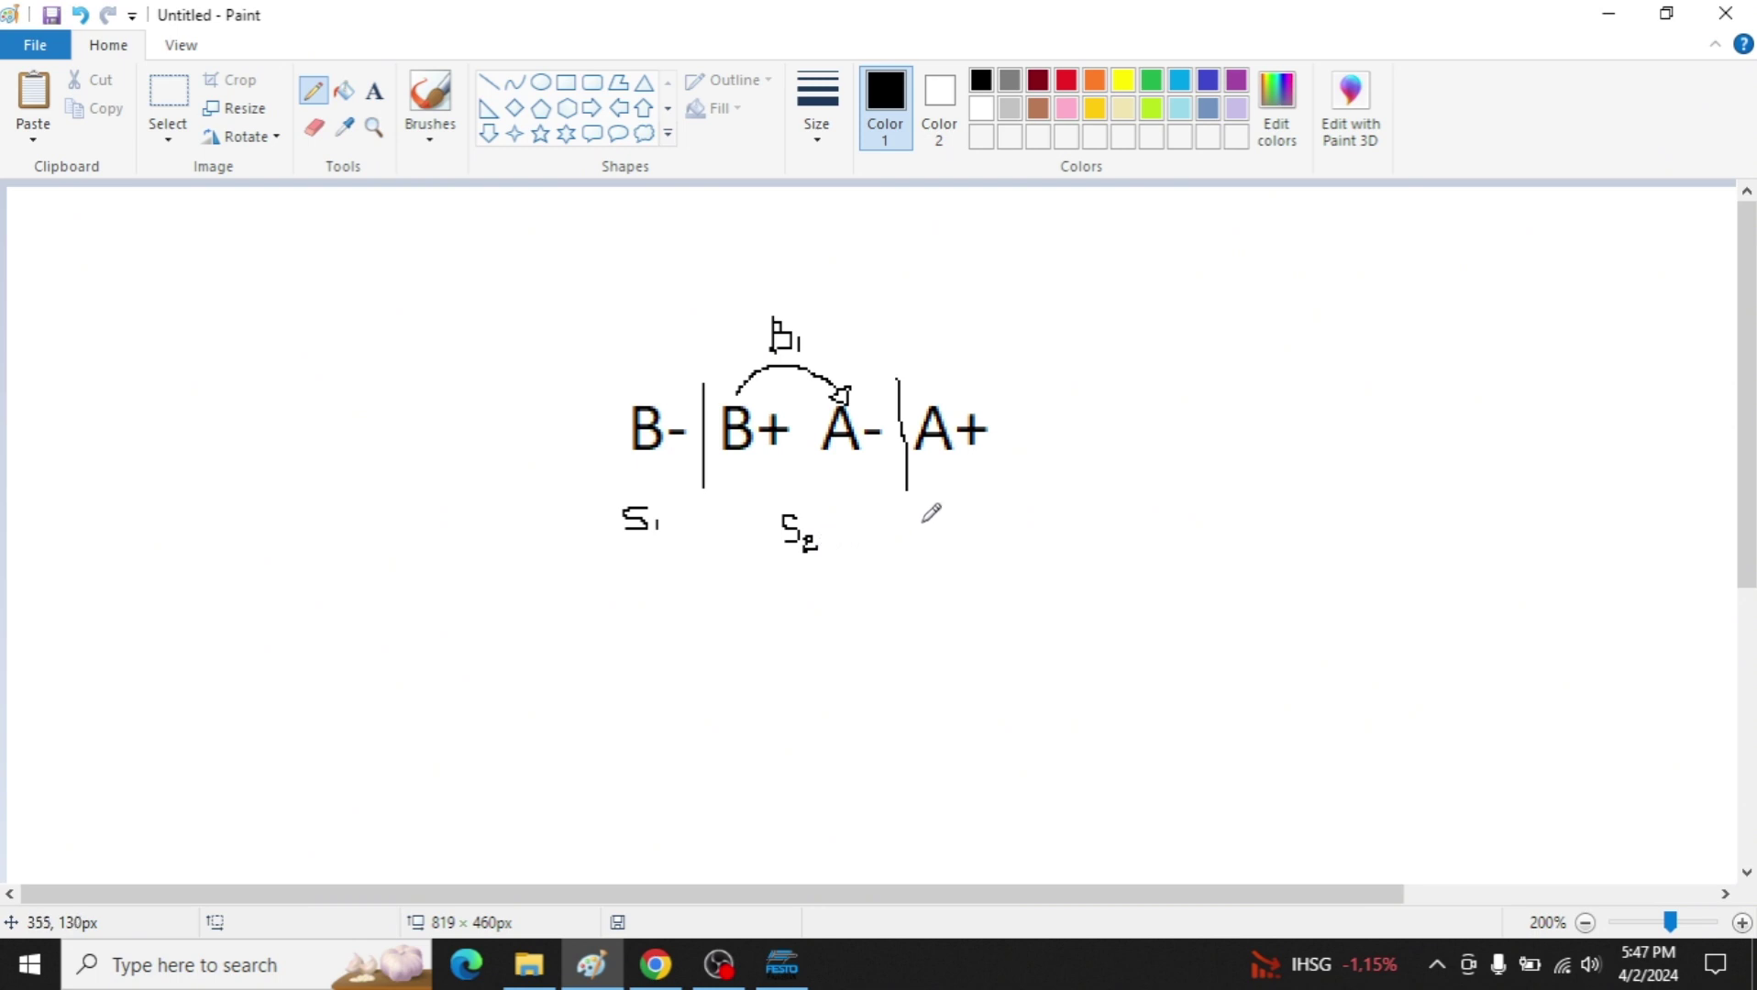
pyautogui.moveTo(971, 519); pyautogui.dragTo(981, 566)
pyautogui.hotkey('ctrl', 'z')
pyautogui.moveTo(985, 547); pyautogui.dragTo(989, 568)
pyautogui.moveTo(667, 505)
pyautogui.mouseDown()
pyautogui.moveTo(706, 554)
pyautogui.moveTo(763, 531)
pyautogui.moveTo(761, 512)
pyautogui.mouseUp()
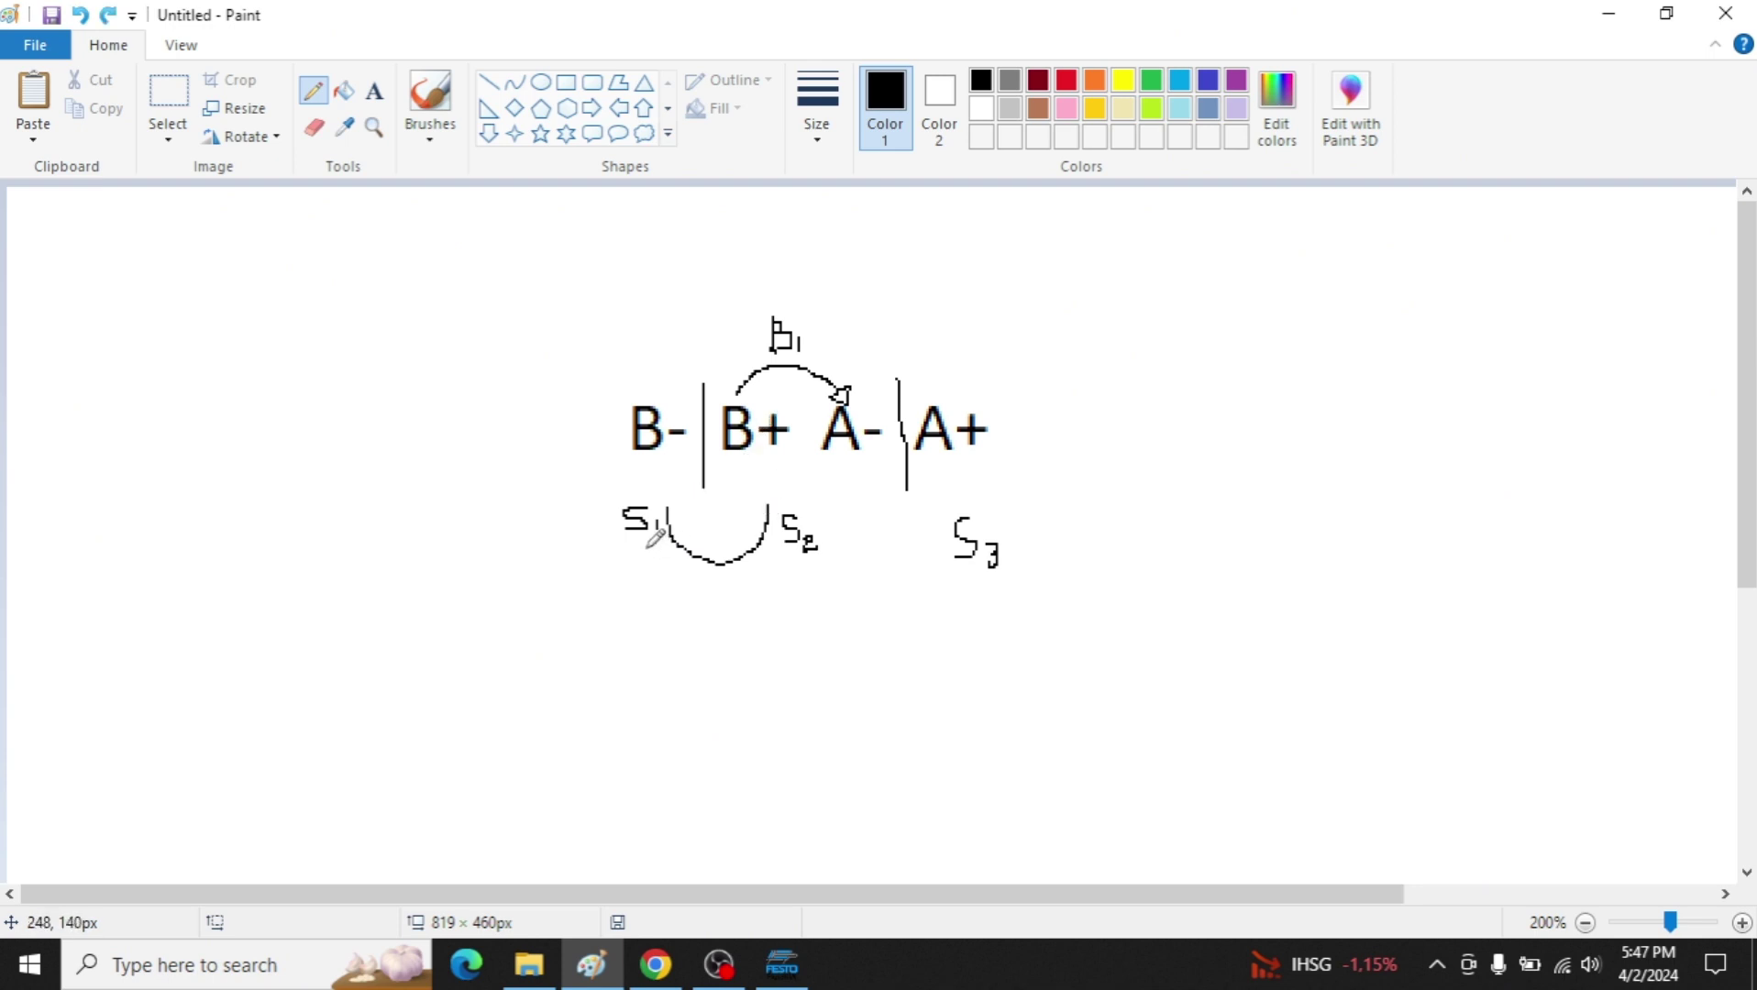
pyautogui.hotkey('ctrl', 'z')
pyautogui.hotkey('ctrl', 'z')
pyautogui.moveTo(648, 554)
pyautogui.mouseDown()
pyautogui.moveTo(745, 603)
pyautogui.moveTo(770, 564)
pyautogui.mouseUp()
pyautogui.hotkey('ctrl', 'z')
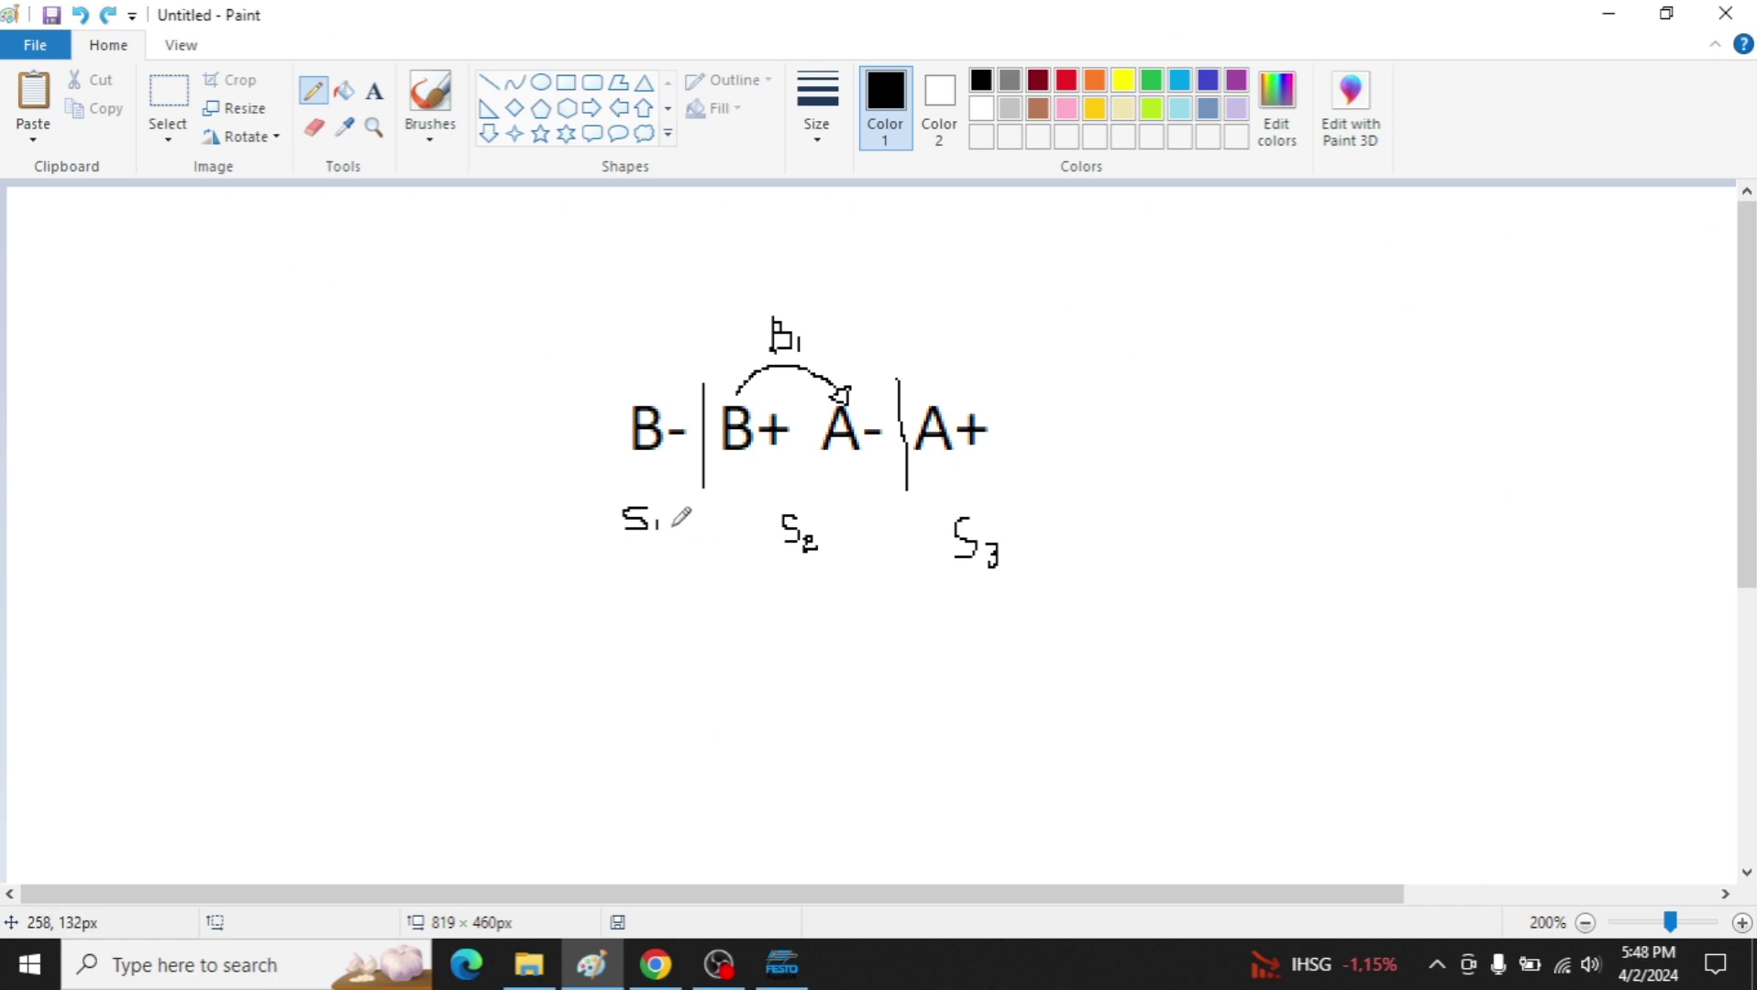
# Draw a curved arrow from S1 to S2 and annotate it with B0 and "to S2".
pyautogui.moveTo(674, 527)
pyautogui.mouseDown()
pyautogui.moveTo(752, 569)
pyautogui.moveTo(776, 501)
pyautogui.moveTo(773, 517)
pyautogui.mouseUp()
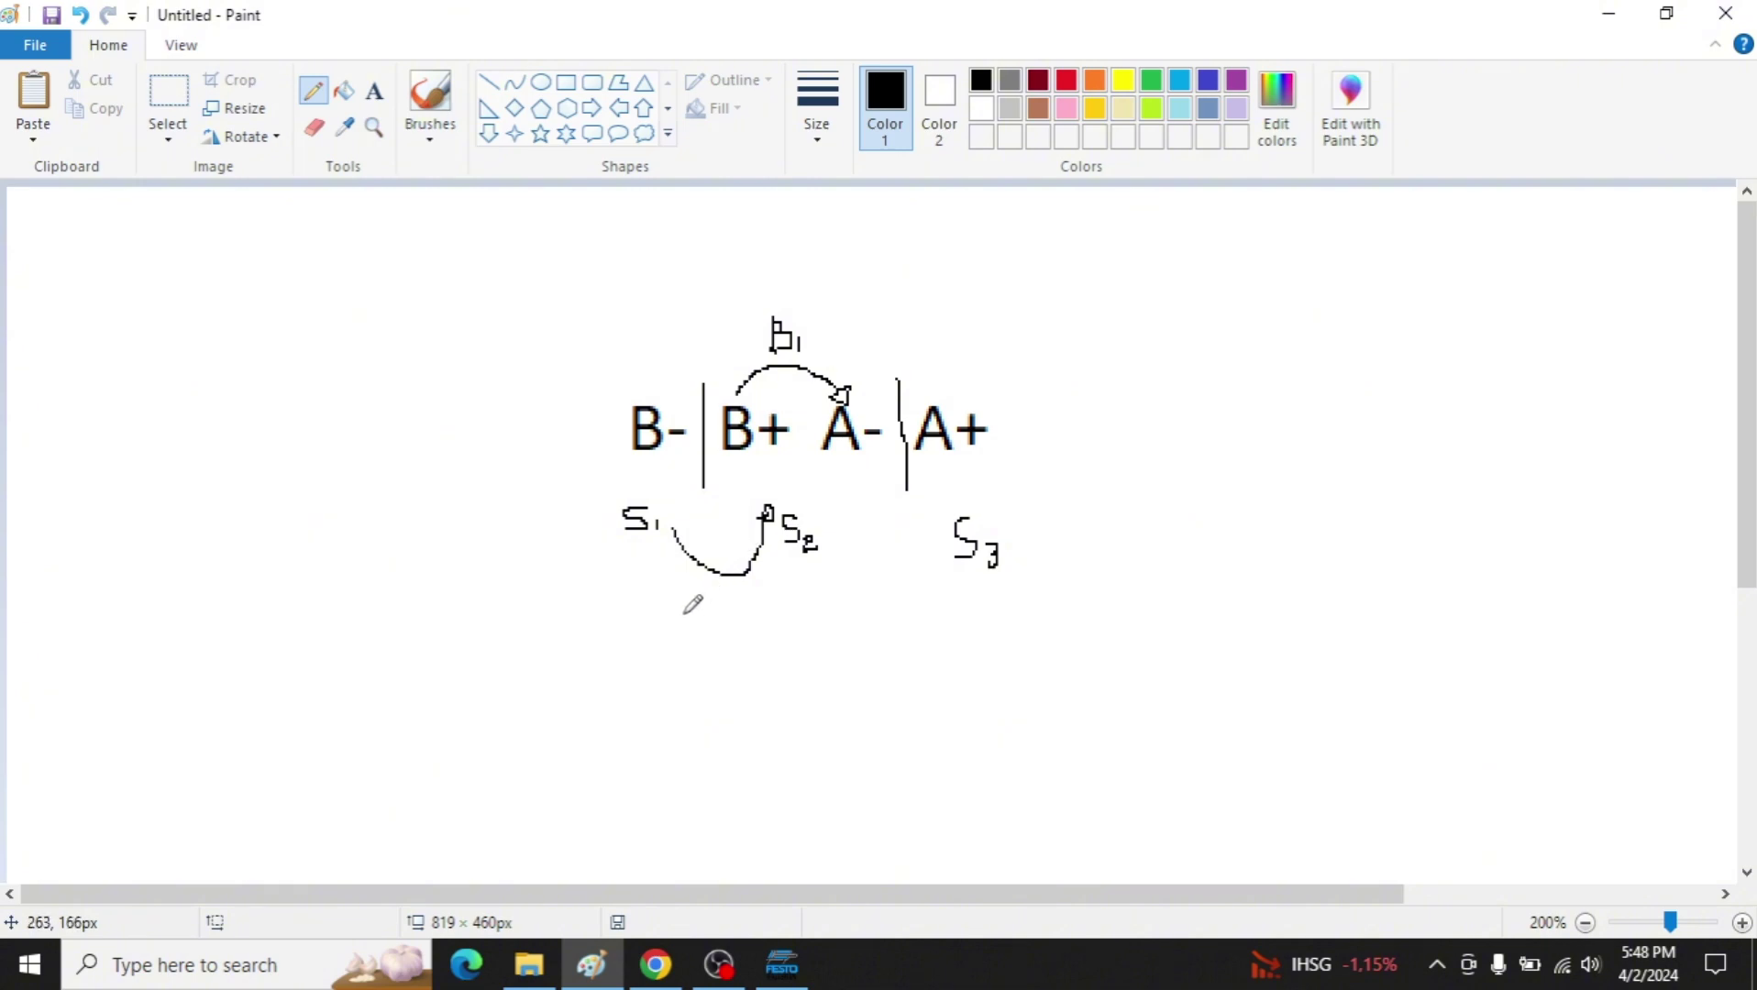
pyautogui.moveTo(693, 607); pyautogui.dragTo(775, 632)
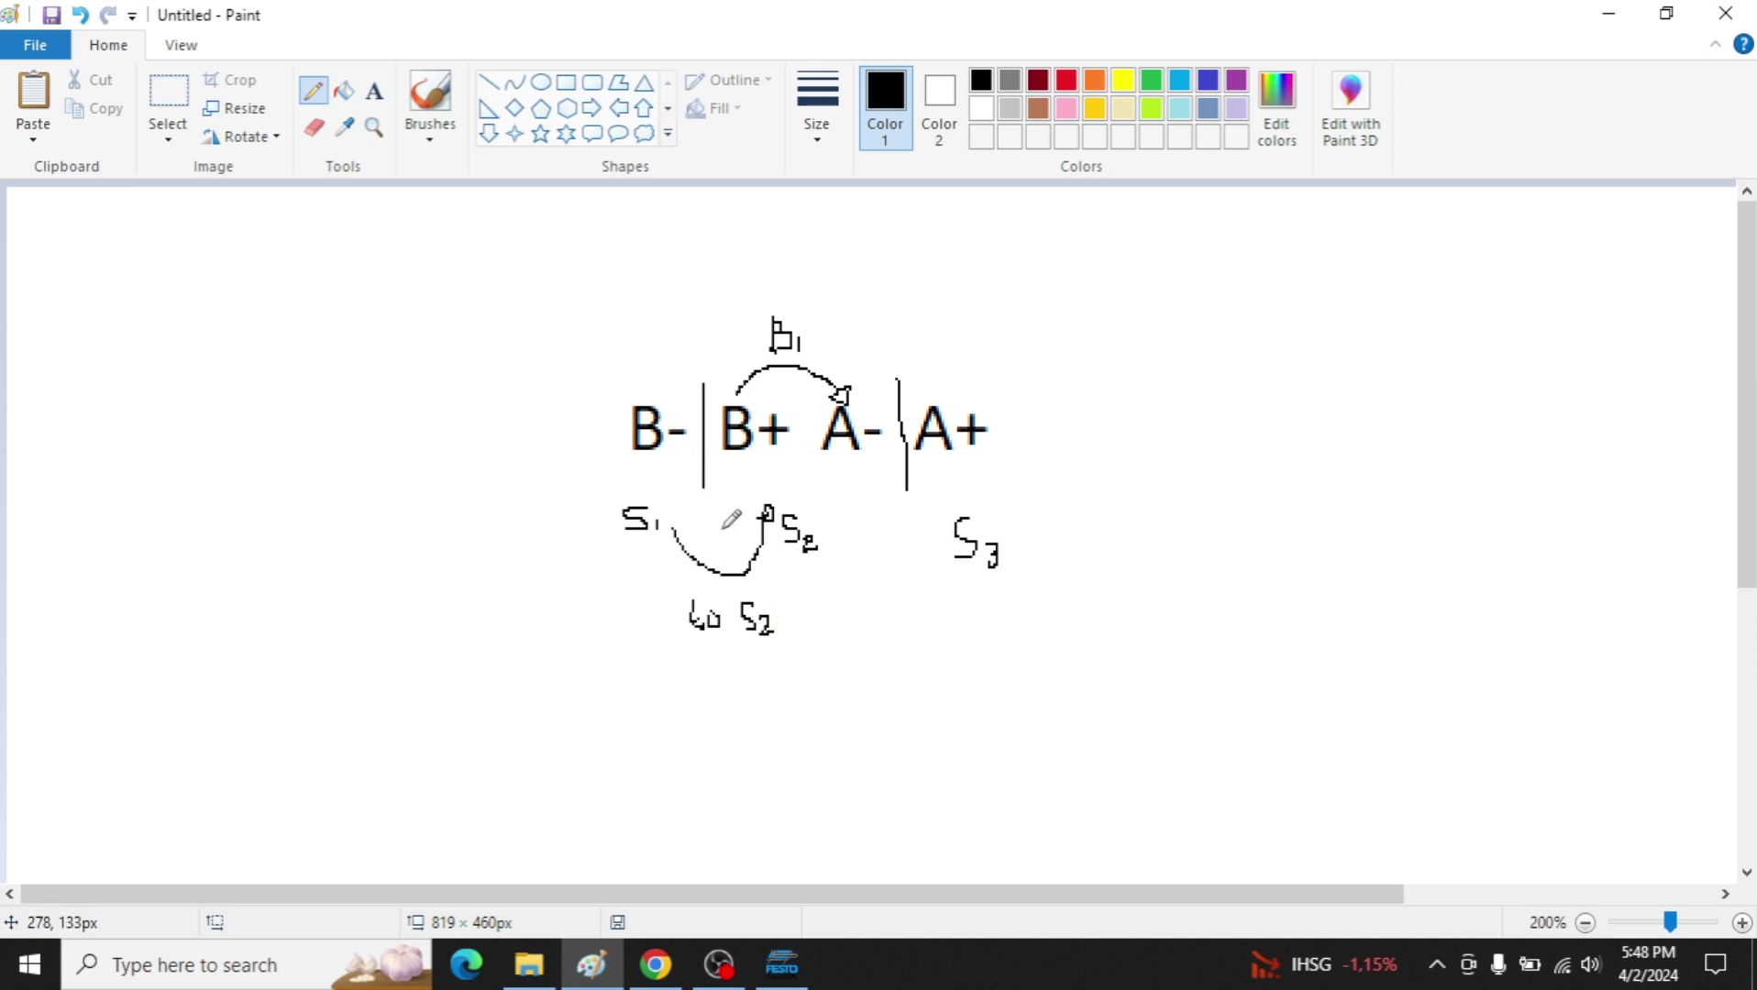
pyautogui.moveTo(707, 526)
pyautogui.mouseDown()
pyautogui.moveTo(704, 552)
pyautogui.moveTo(747, 554)
pyautogui.mouseUp()
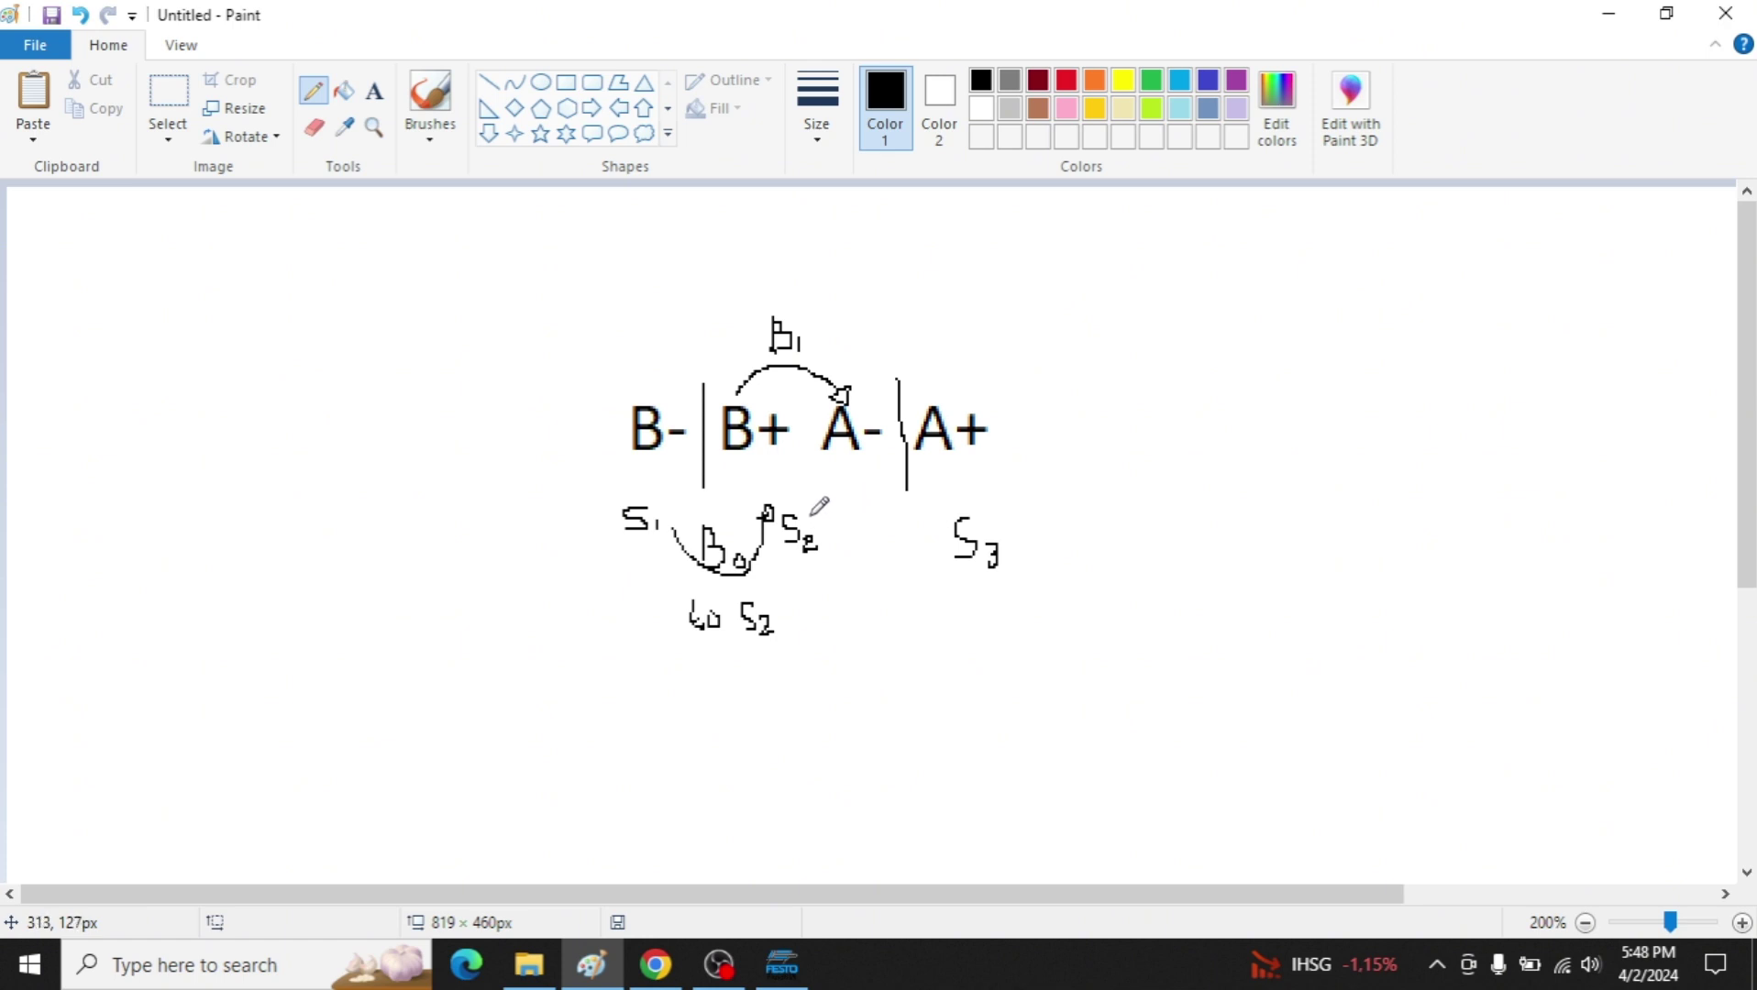
# Draw a curved arrow from S2 to S3 and annotate it with A0 and "to S3".
pyautogui.moveTo(837, 515)
pyautogui.mouseDown()
pyautogui.moveTo(934, 578)
pyautogui.moveTo(954, 512)
pyautogui.moveTo(937, 519)
pyautogui.moveTo(961, 517)
pyautogui.mouseUp()
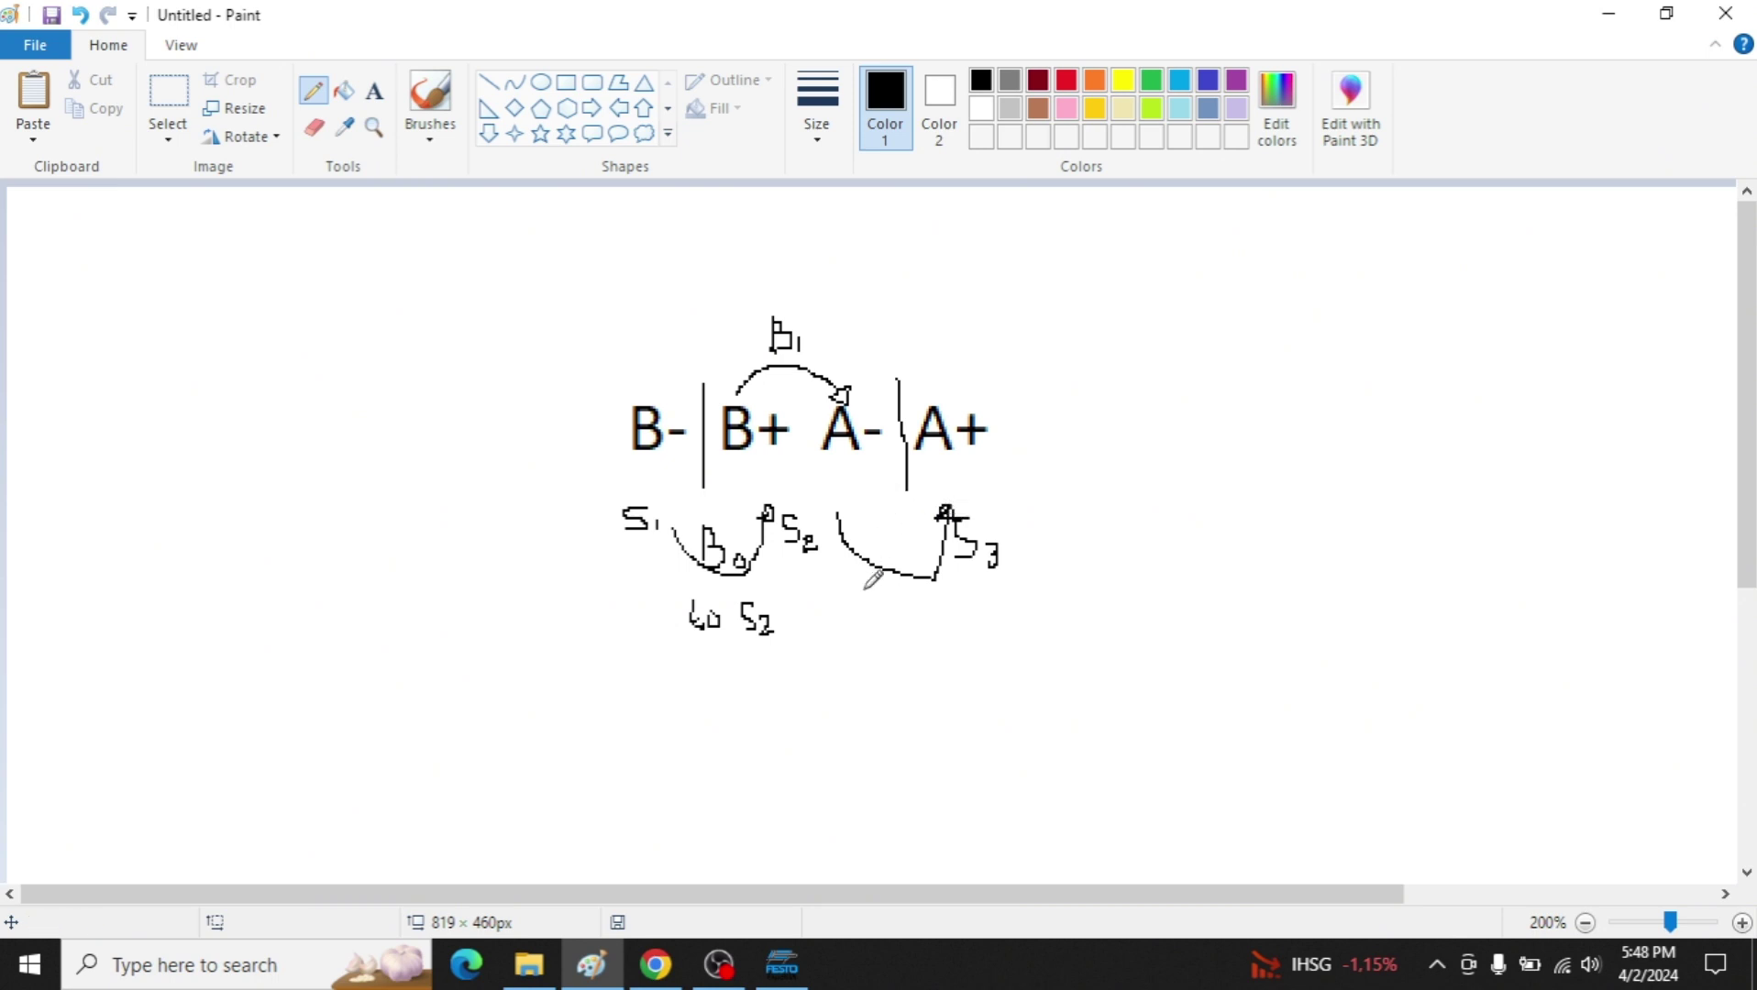
pyautogui.moveTo(869, 596)
pyautogui.mouseDown()
pyautogui.moveTo(871, 628)
pyautogui.moveTo(880, 609)
pyautogui.moveTo(887, 625)
pyautogui.moveTo(954, 618)
pyautogui.moveTo(940, 628)
pyautogui.mouseUp()
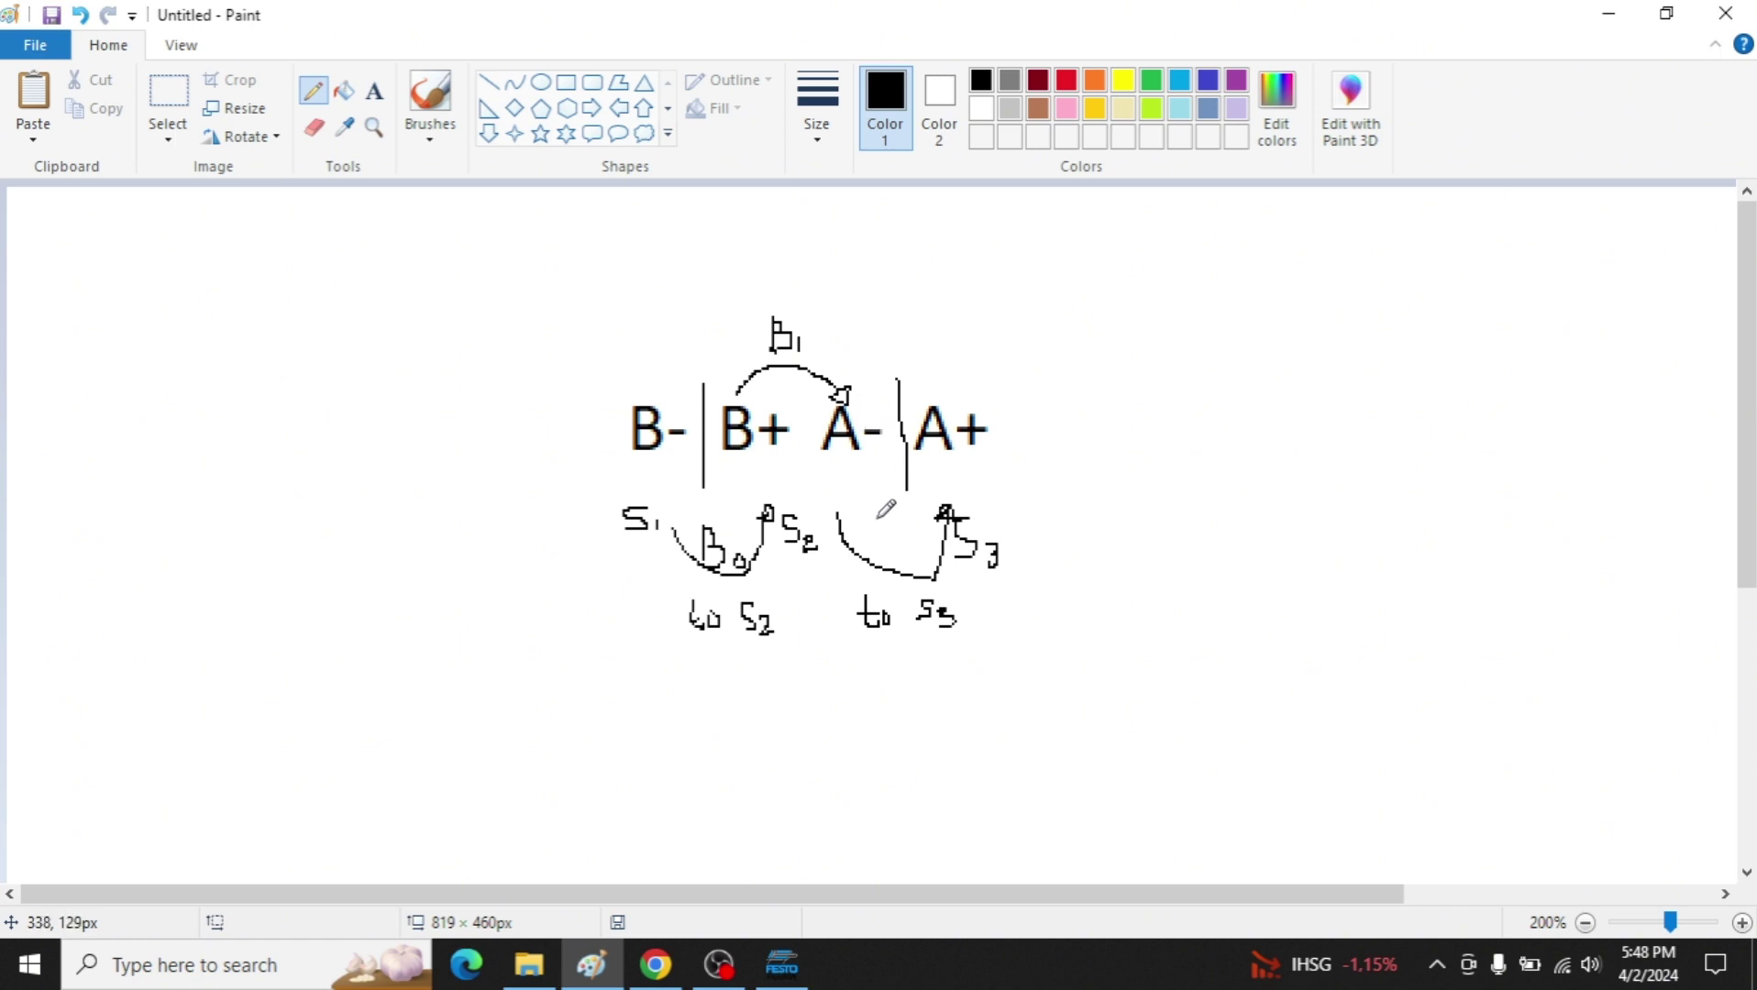
pyautogui.moveTo(879, 539)
pyautogui.mouseDown()
pyautogui.moveTo(889, 514)
pyautogui.moveTo(908, 541)
pyautogui.mouseUp()
# Draw a large return arrow from S3 back to S1 and annotate it with "A1 + PB" and "to S1".
pyautogui.moveTo(990, 613)
pyautogui.mouseDown()
pyautogui.moveTo(945, 756)
pyautogui.moveTo(774, 783)
pyautogui.moveTo(658, 683)
pyautogui.moveTo(649, 588)
pyautogui.mouseUp()
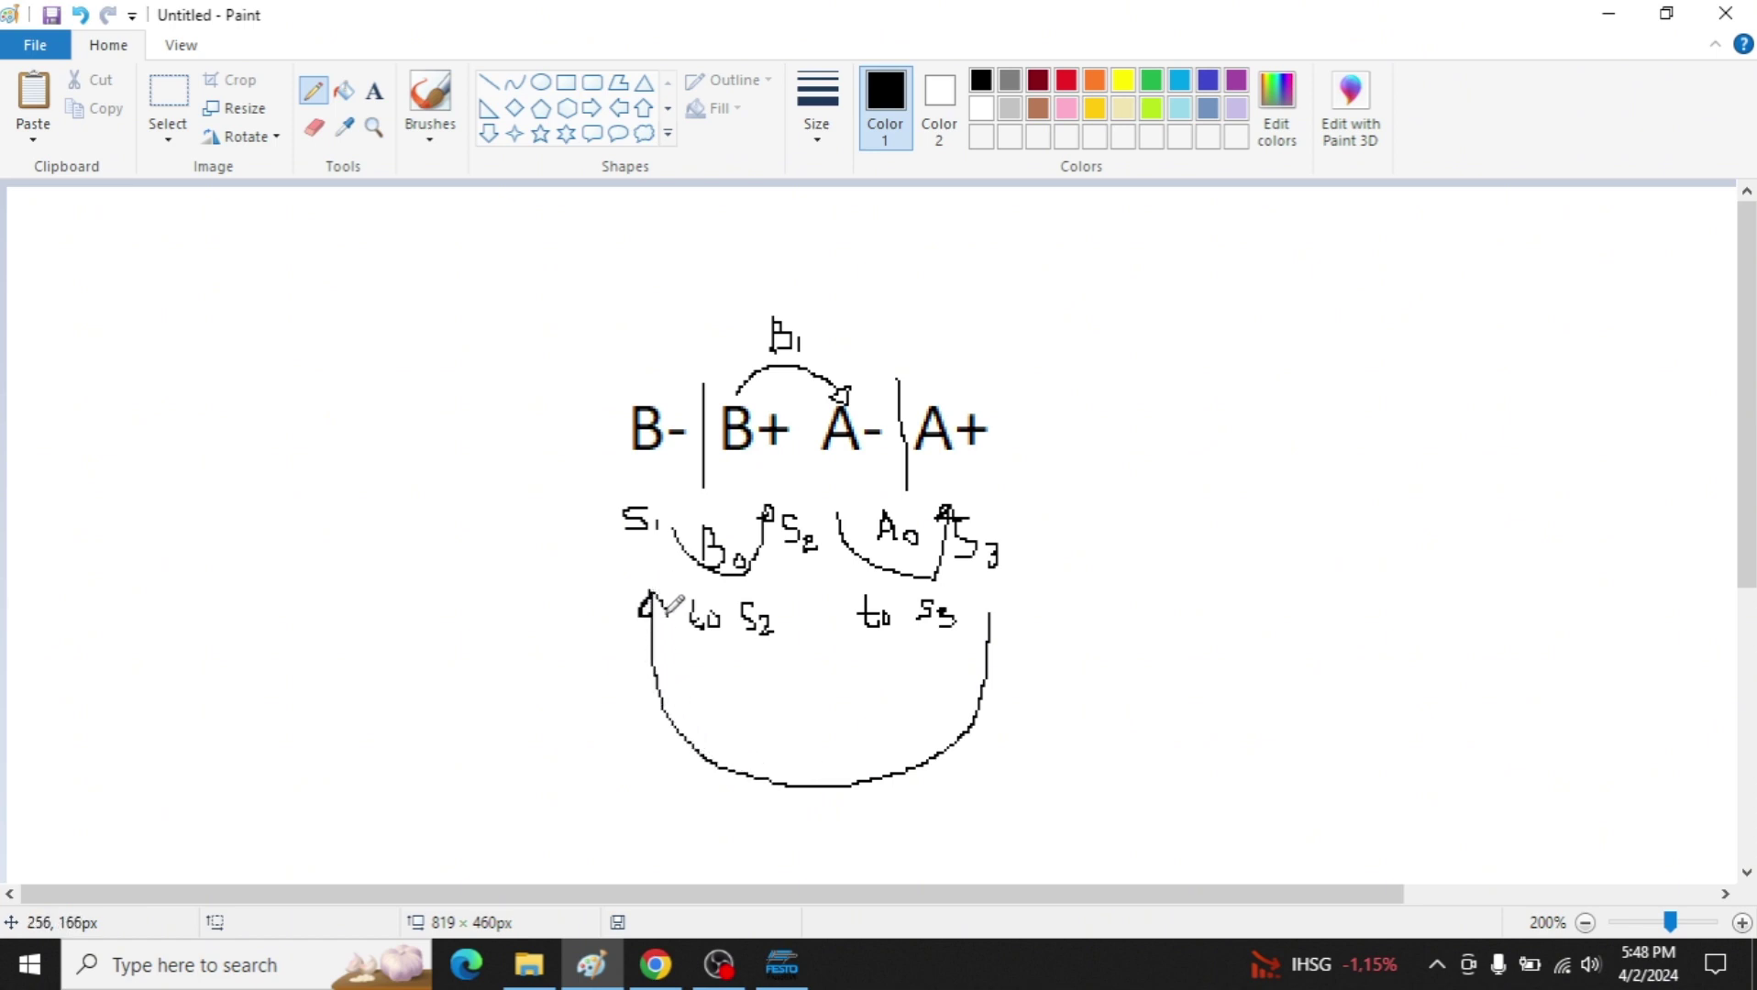
pyautogui.moveTo(667, 613); pyautogui.dragTo(647, 615)
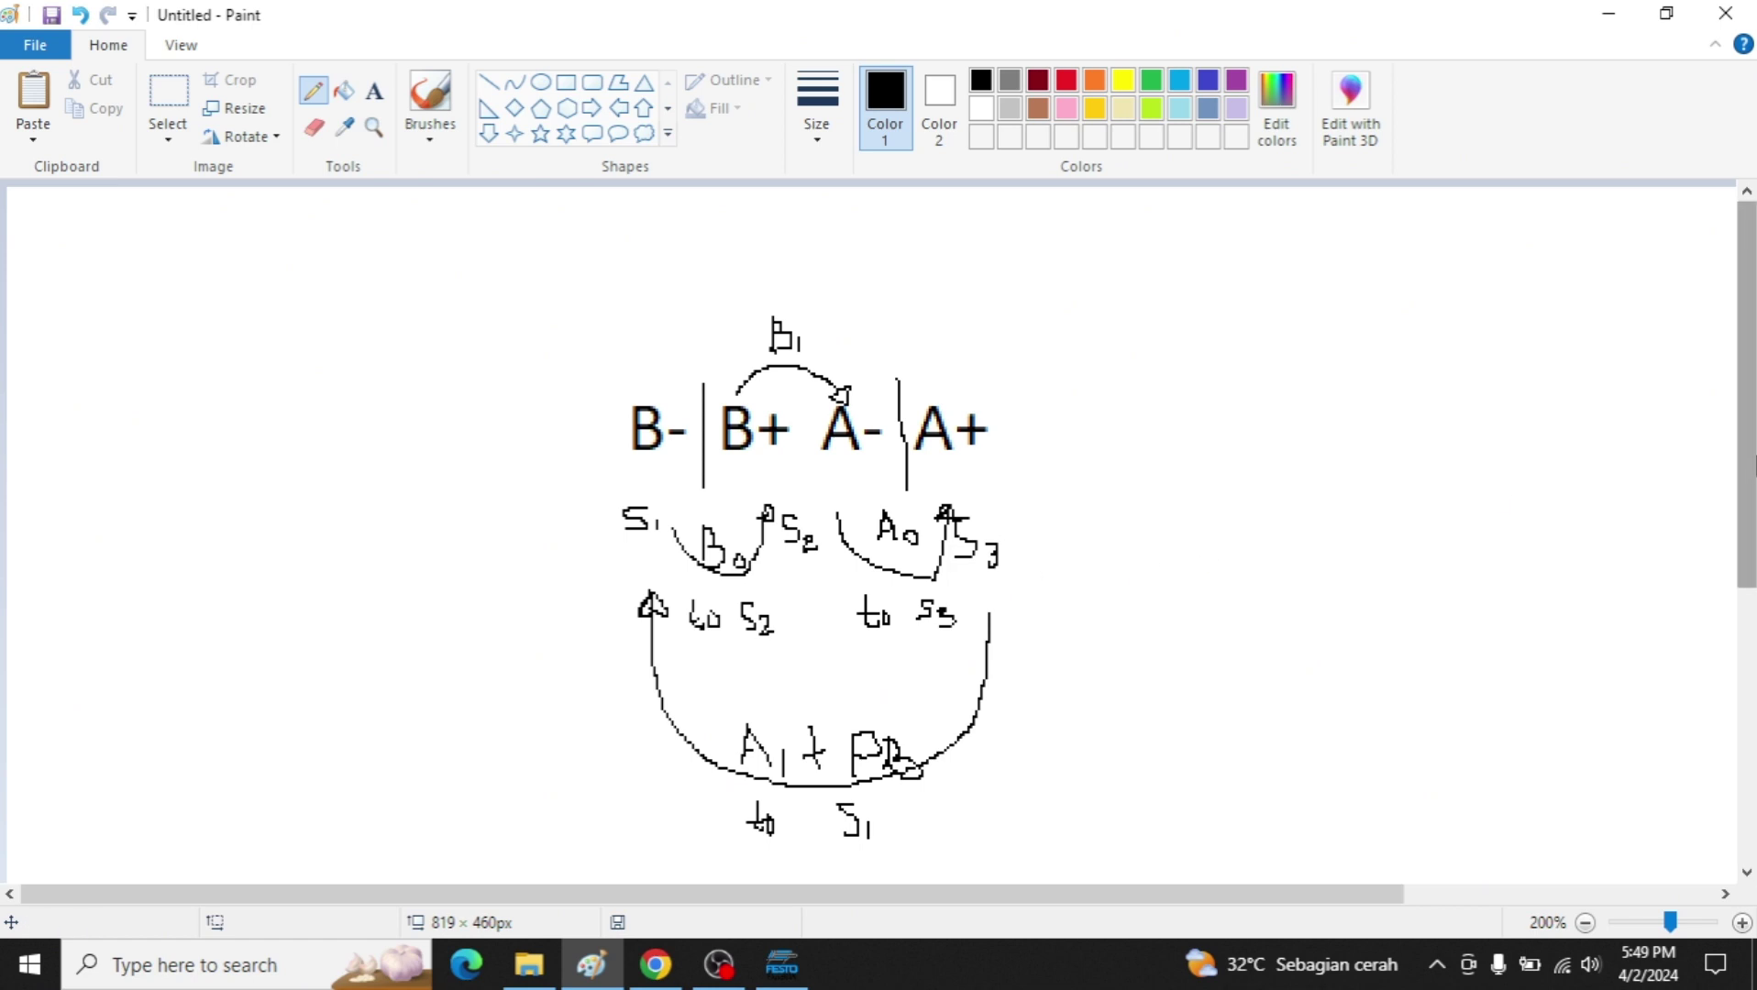
pyautogui.scroll(-1, 958, 582)
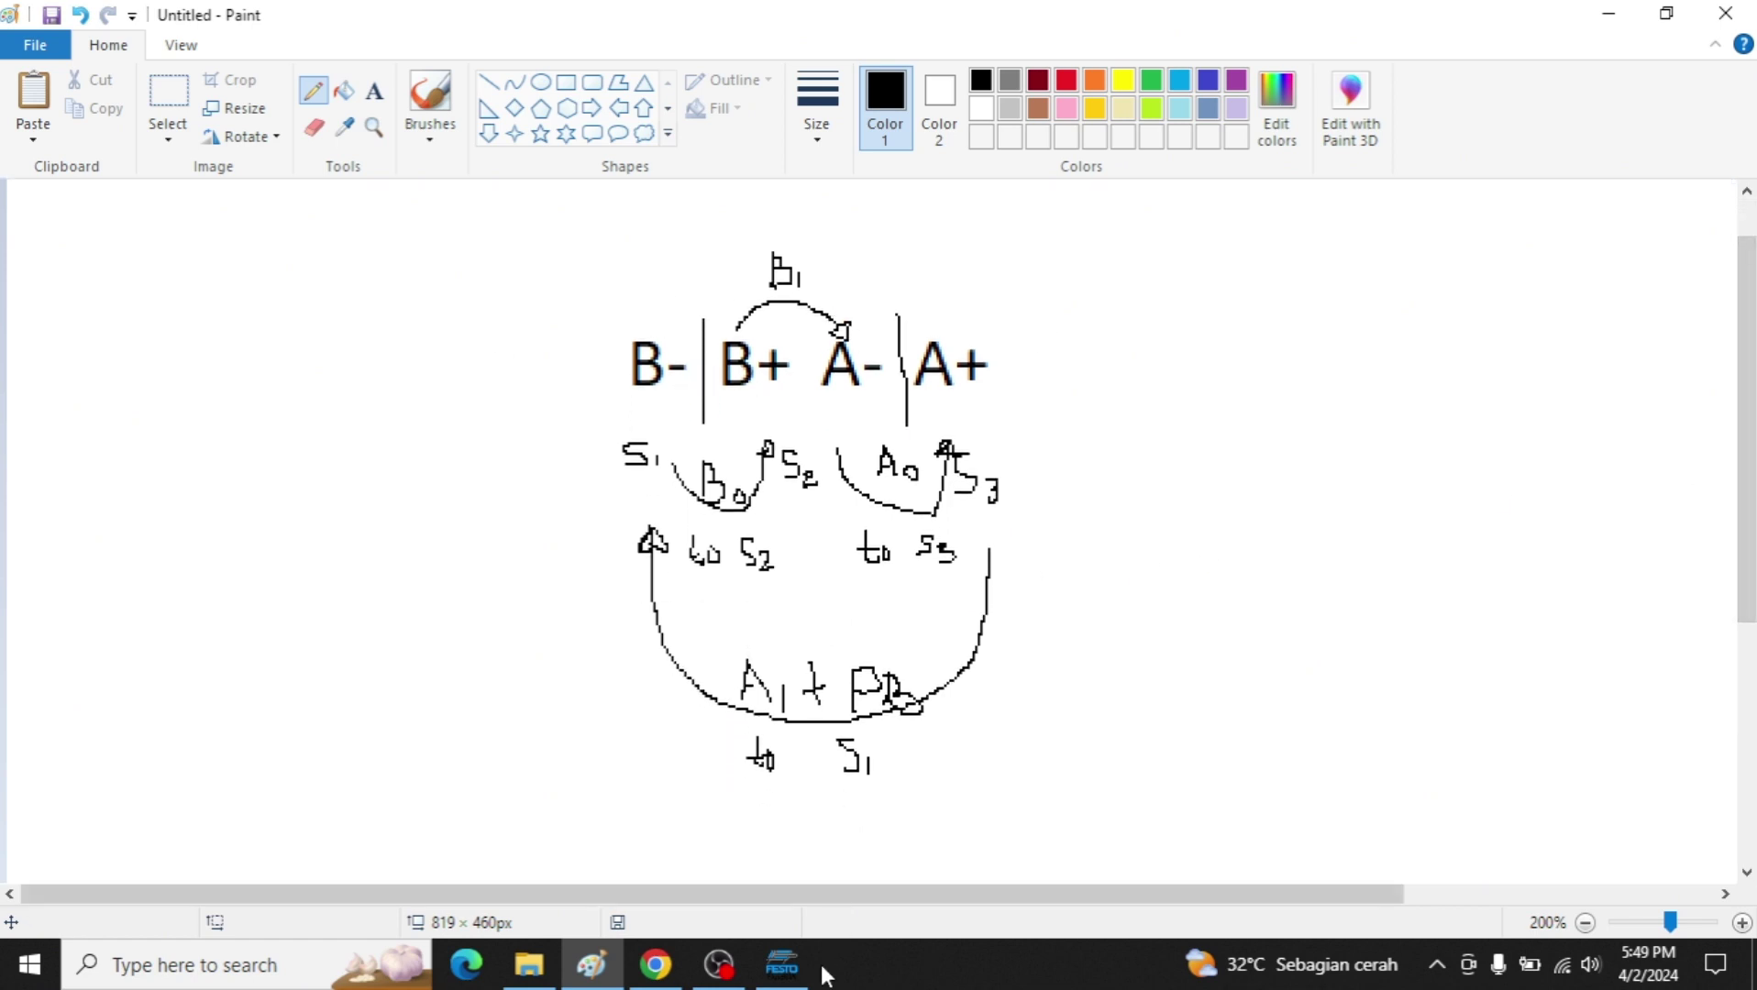
# Switch to FluidSIM-P, create a new circuit and place a double acting cylinder near the top of the sheet.
pyautogui.hotkey('alt', 'Tab')
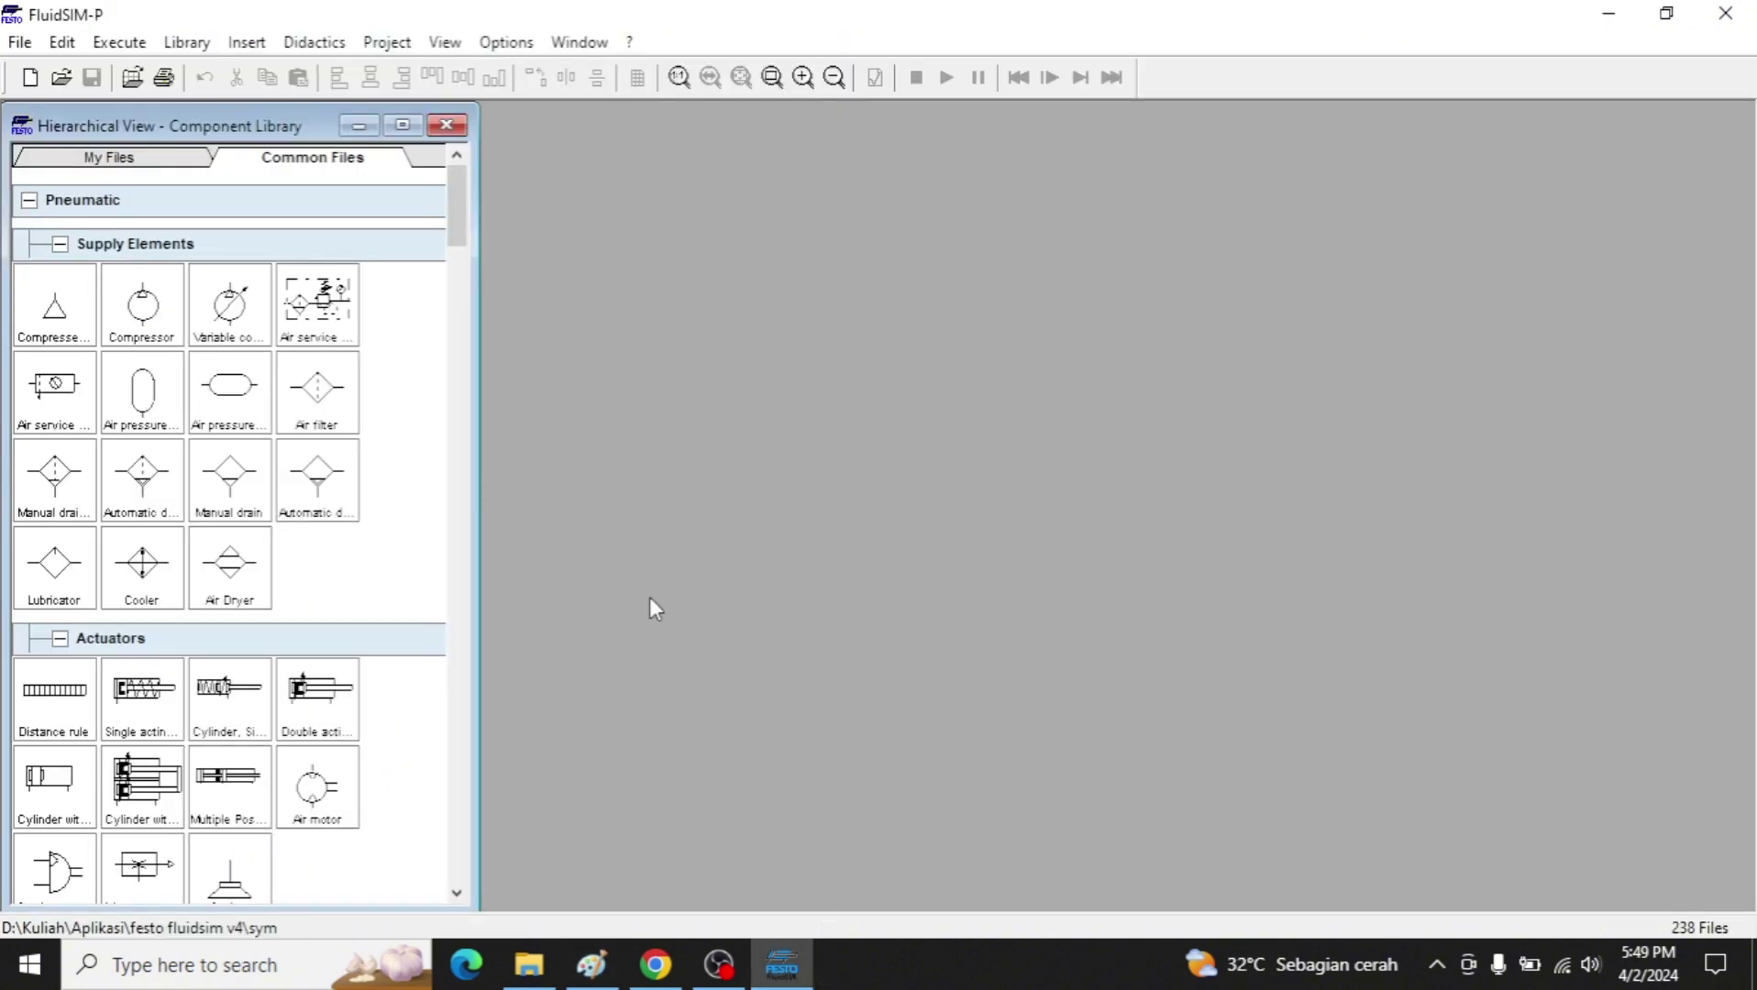
pyautogui.click(39, 80)
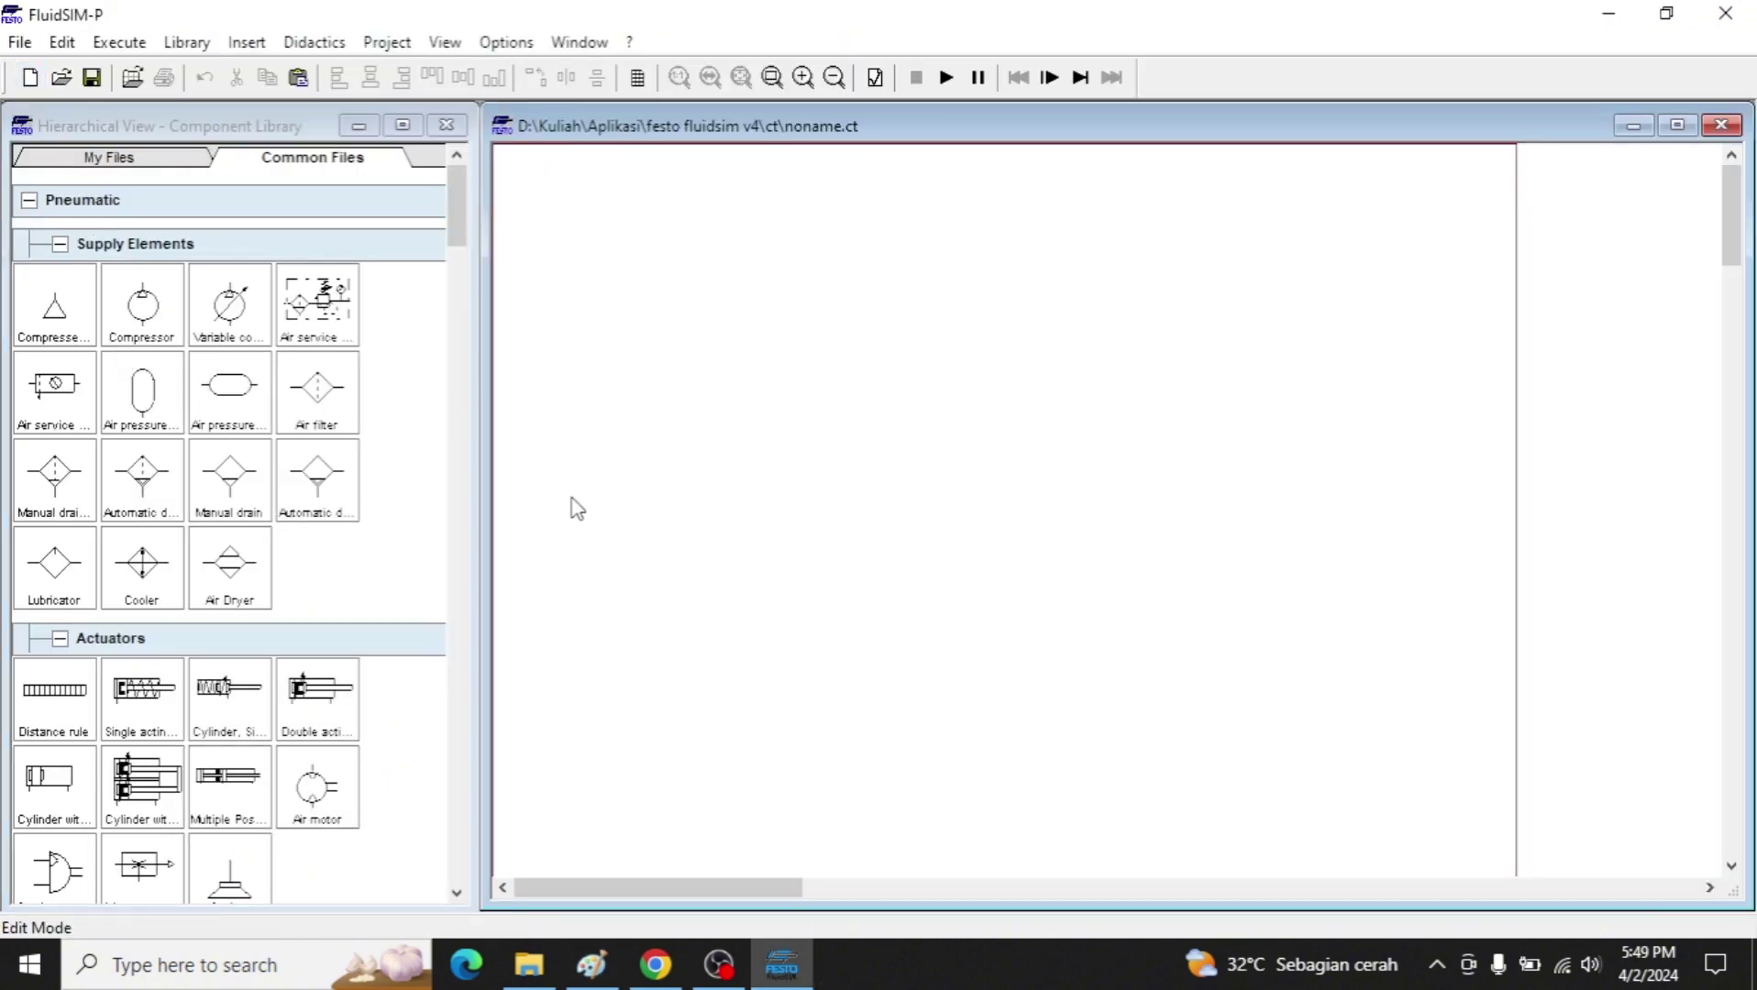
pyautogui.moveTo(312, 693); pyautogui.dragTo(656, 236)
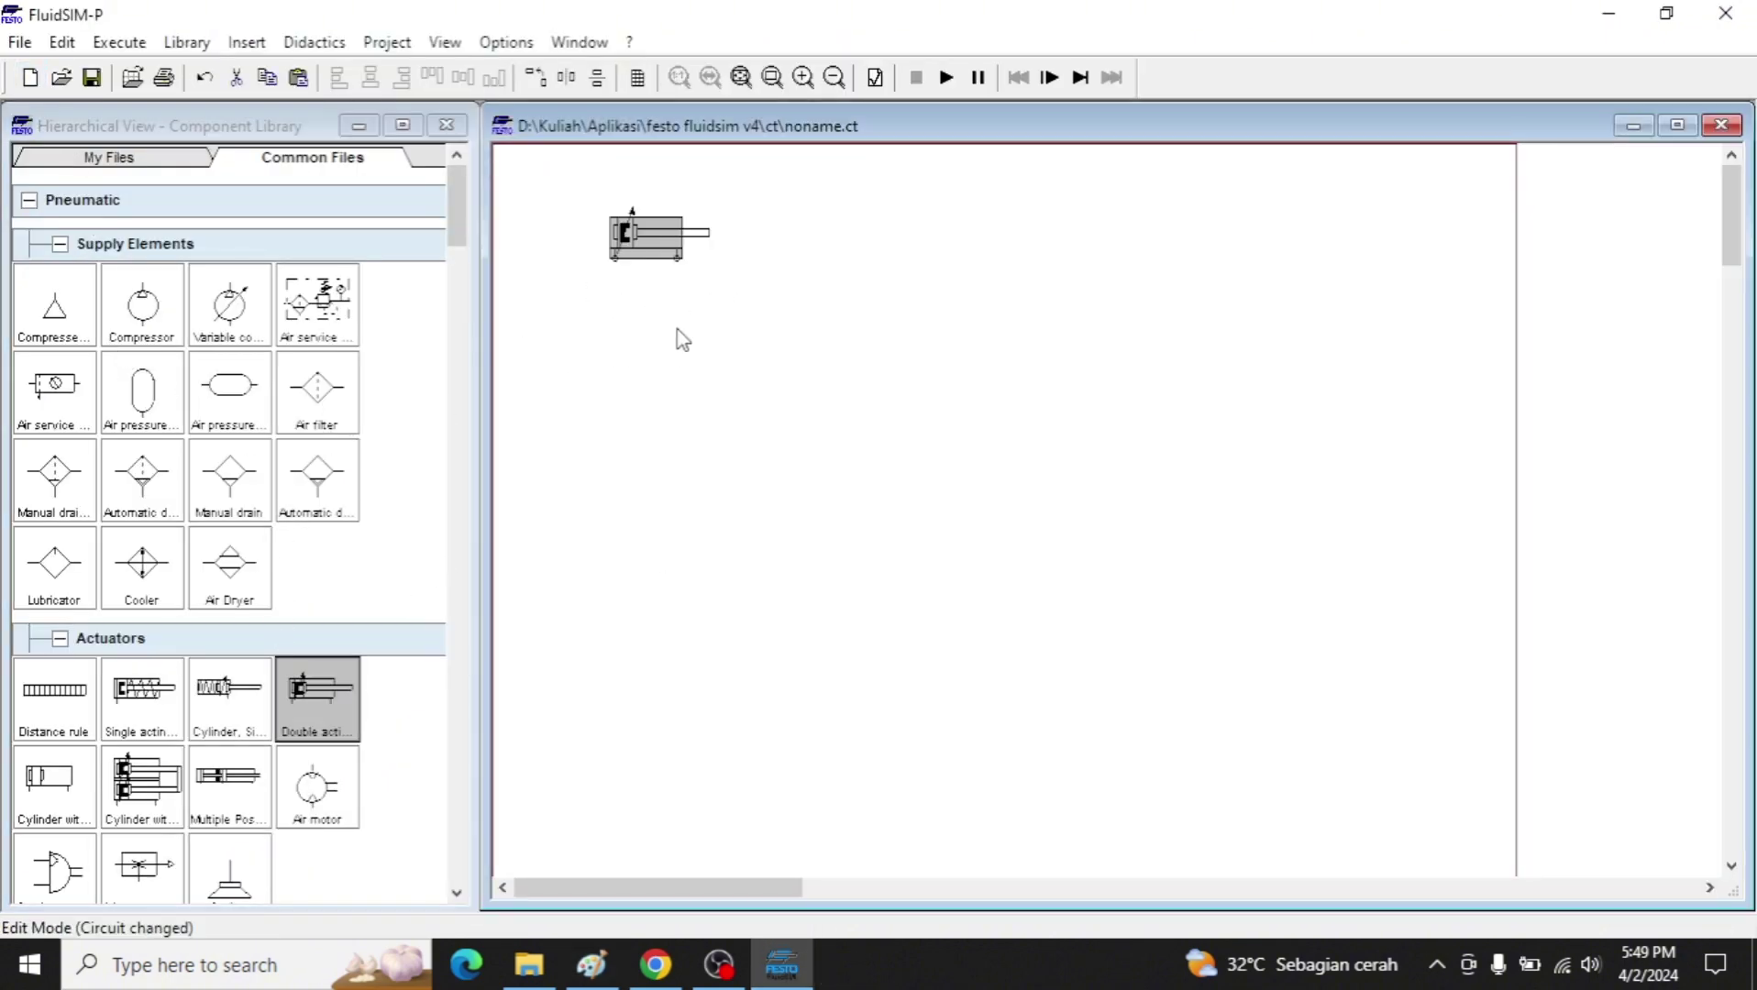
# Disable the cylinder's sensing, add actuating labels a0 at position 0 and a1 at full stroke, and arrange the distance rule beyond the rod.
pyautogui.doubleClick(627, 221)
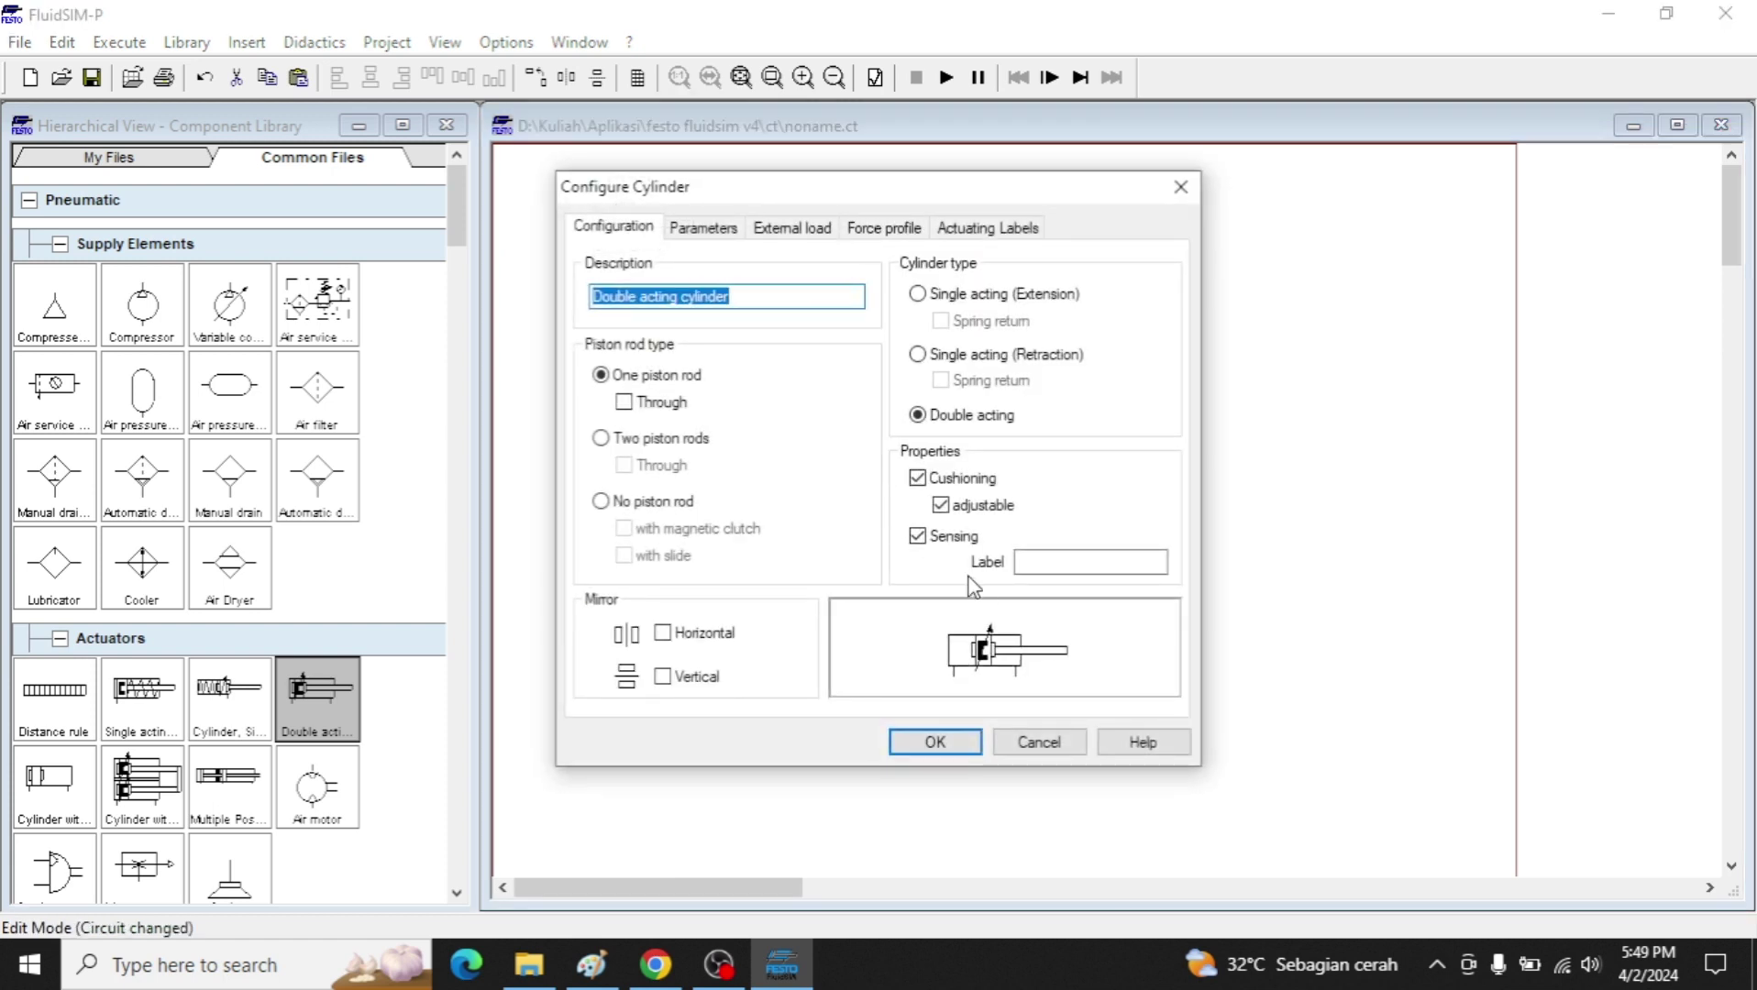
pyautogui.click(963, 539)
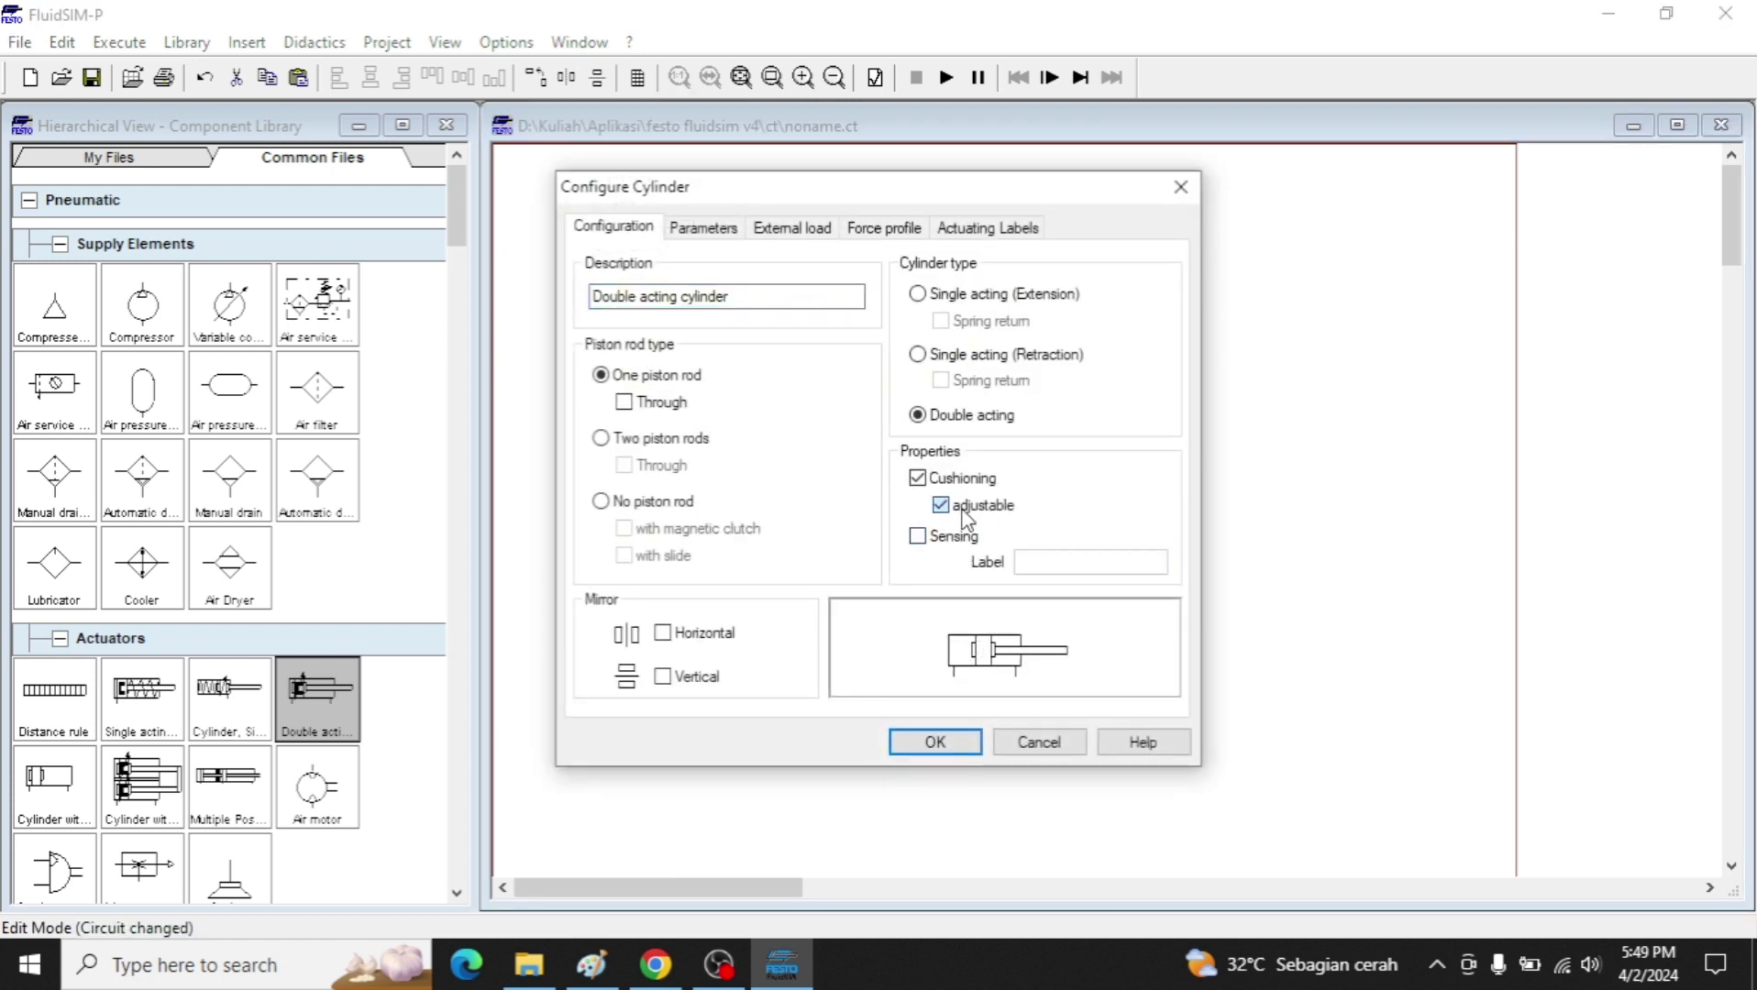
pyautogui.click(982, 229)
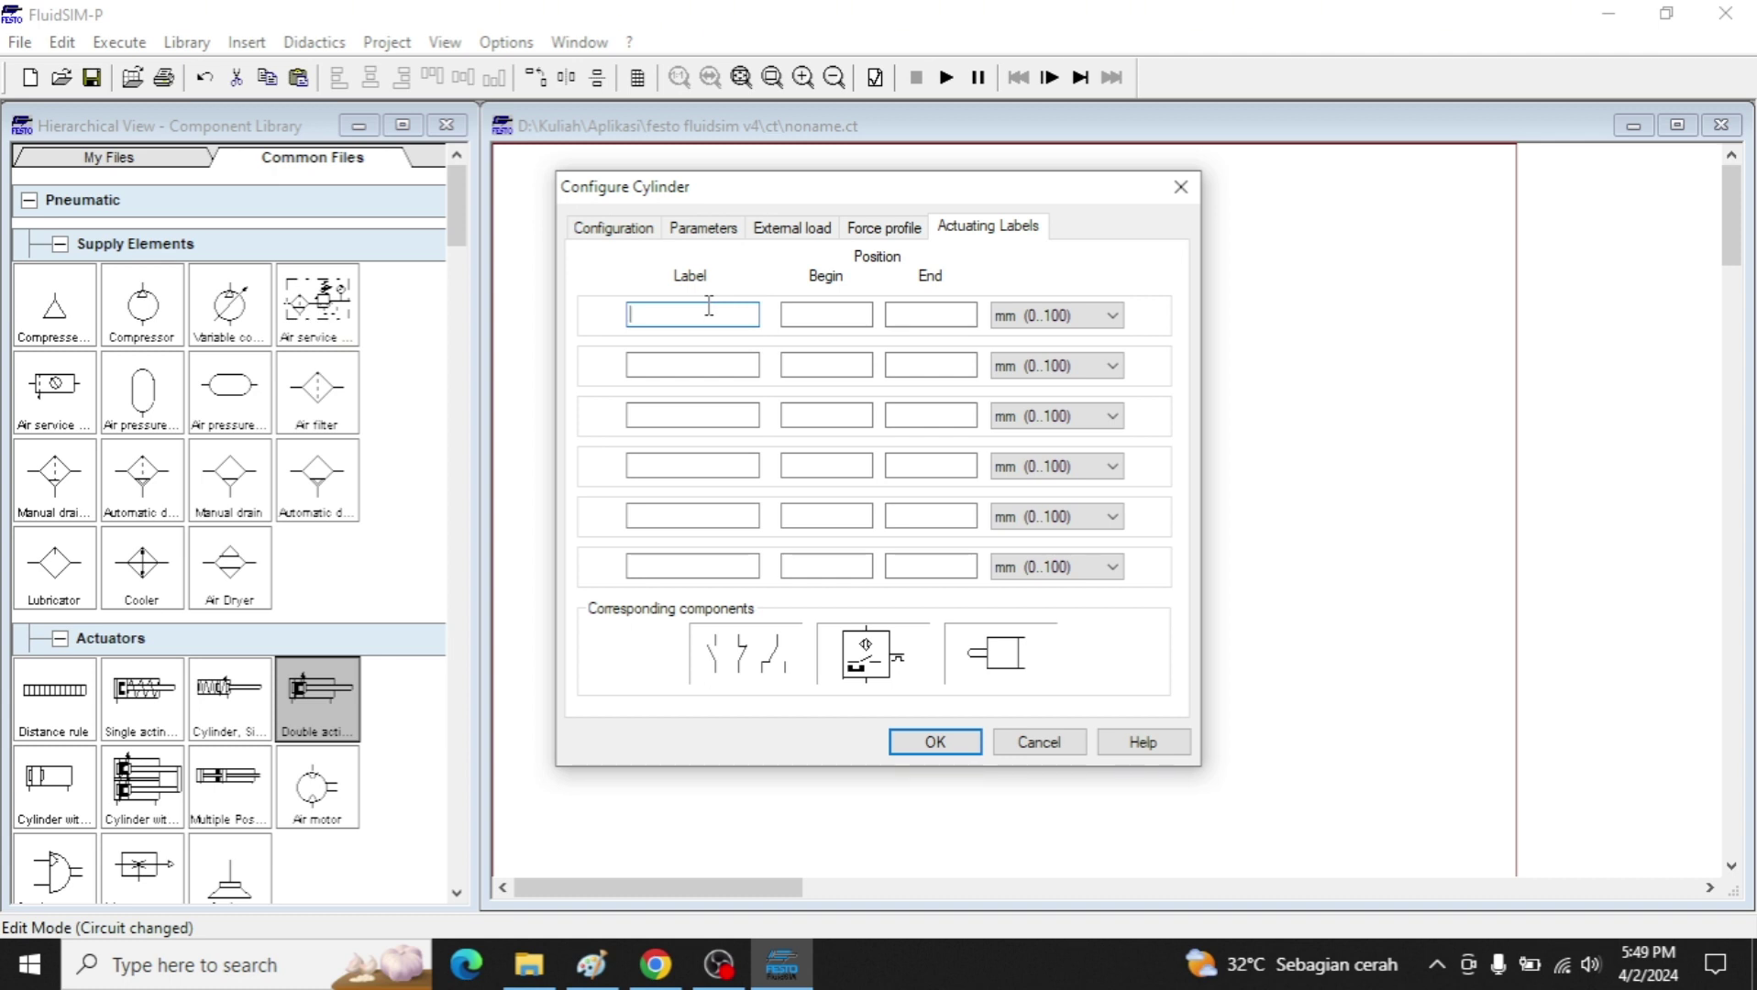
pyautogui.write('a0')
pyautogui.press('Tab')
pyautogui.write('0')
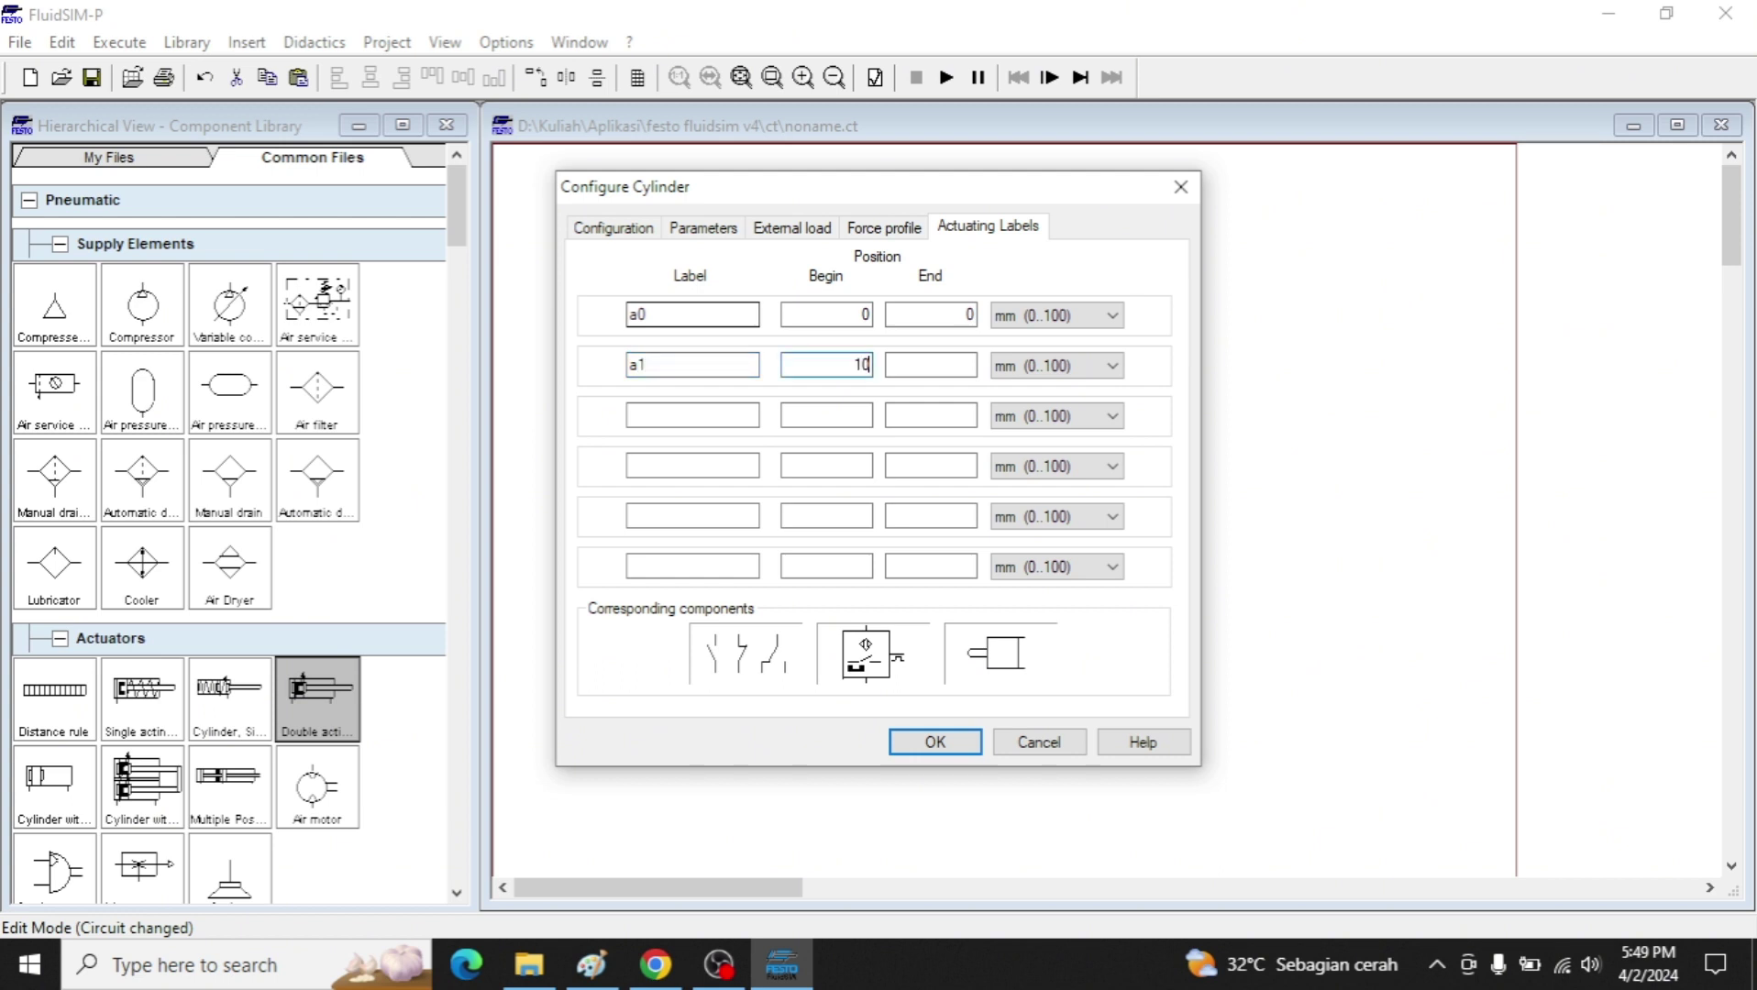
pyautogui.press('Return')
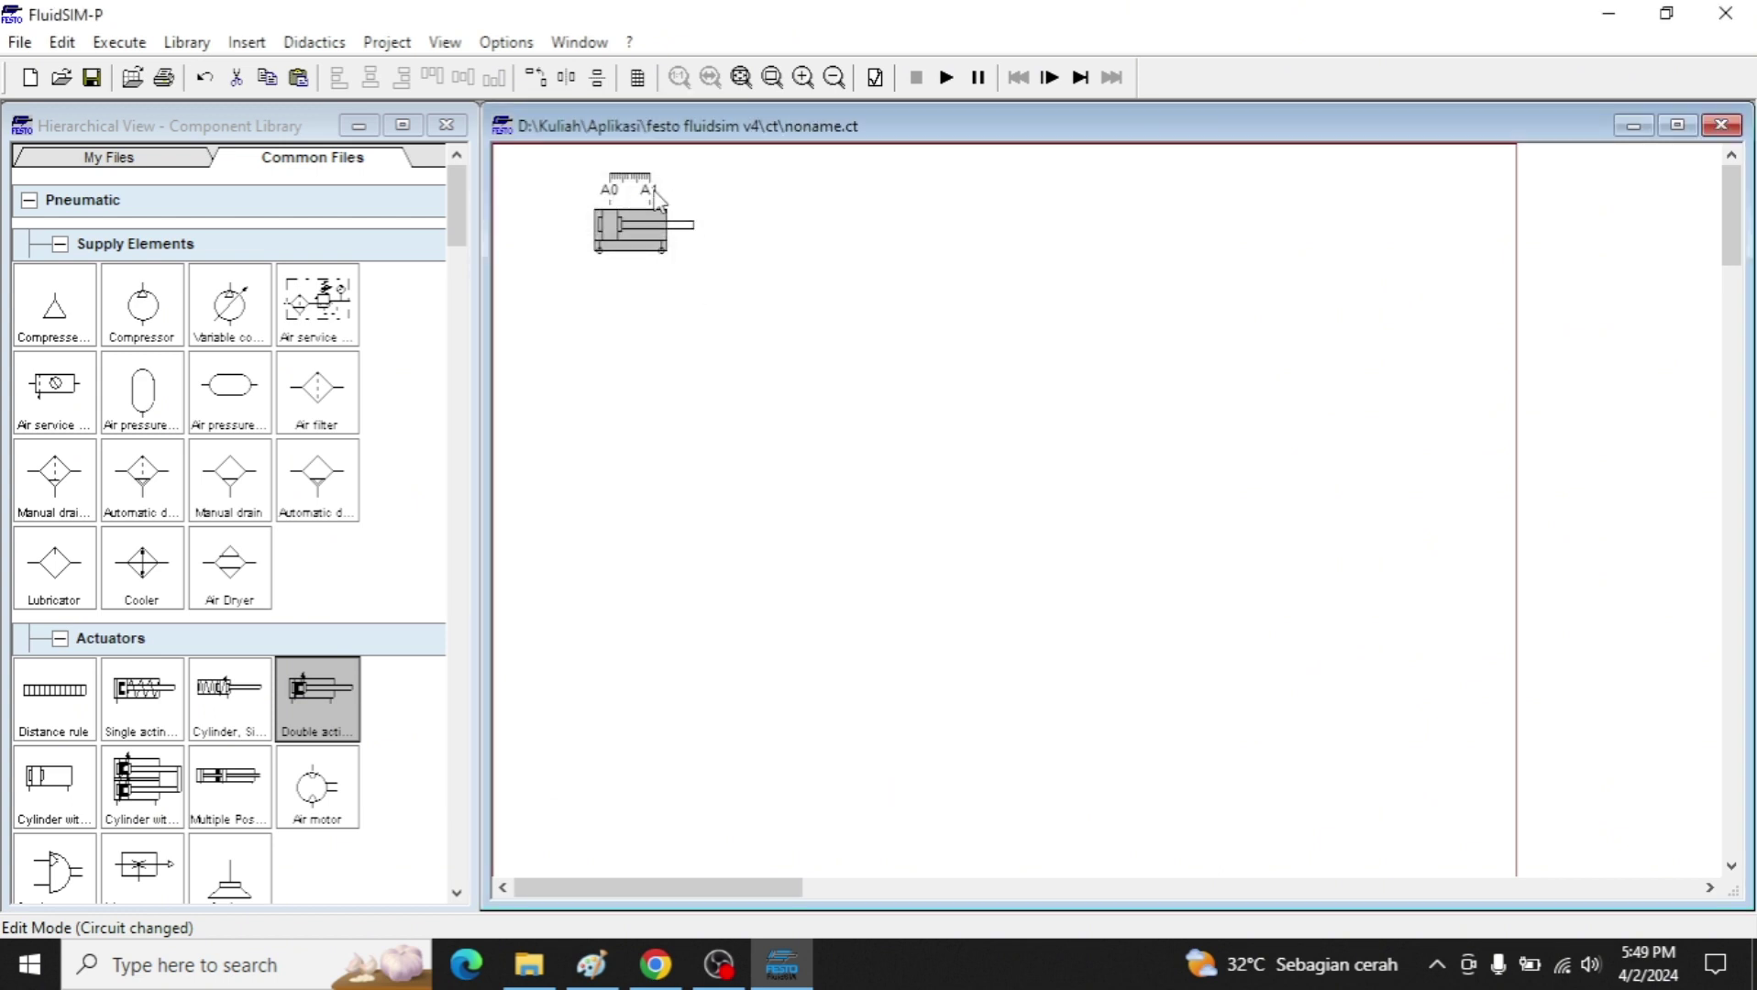
pyautogui.moveTo(657, 200); pyautogui.dragTo(730, 205)
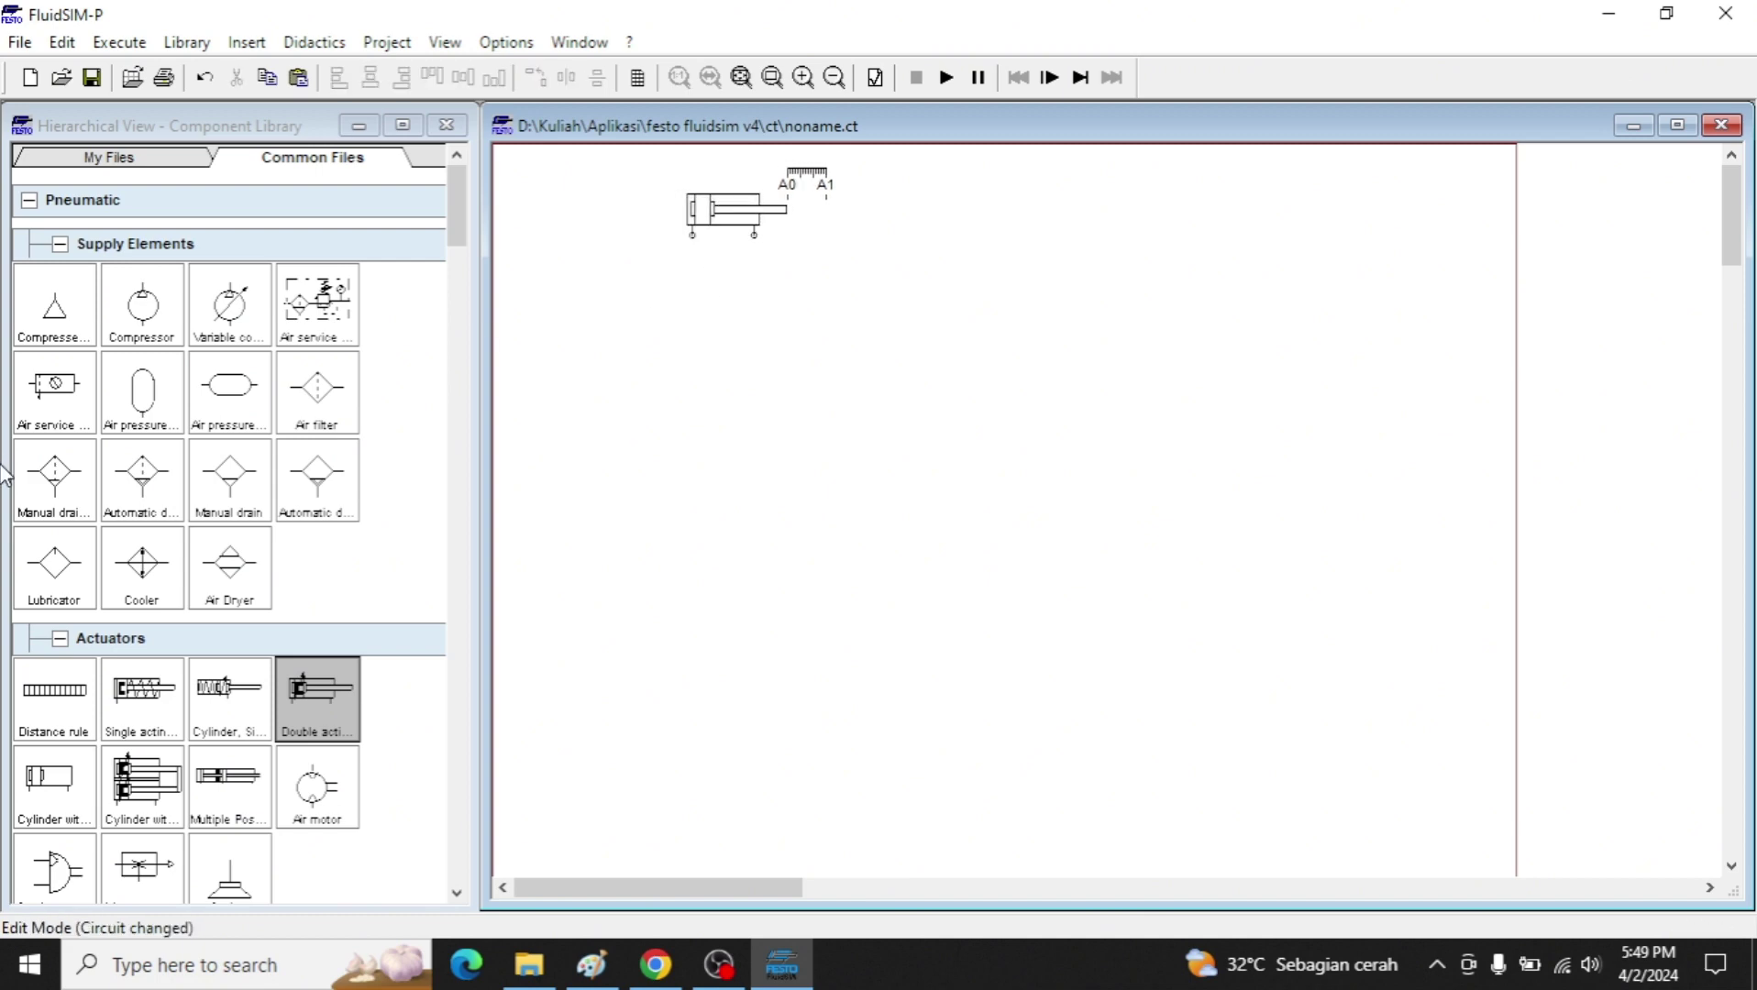
# Place a compressed air supply well below the cylinder and a configurable 5/n way valve between them.
pyautogui.moveTo(47, 340); pyautogui.dragTo(692, 608)
pyautogui.scroll(-3, 362, 663)
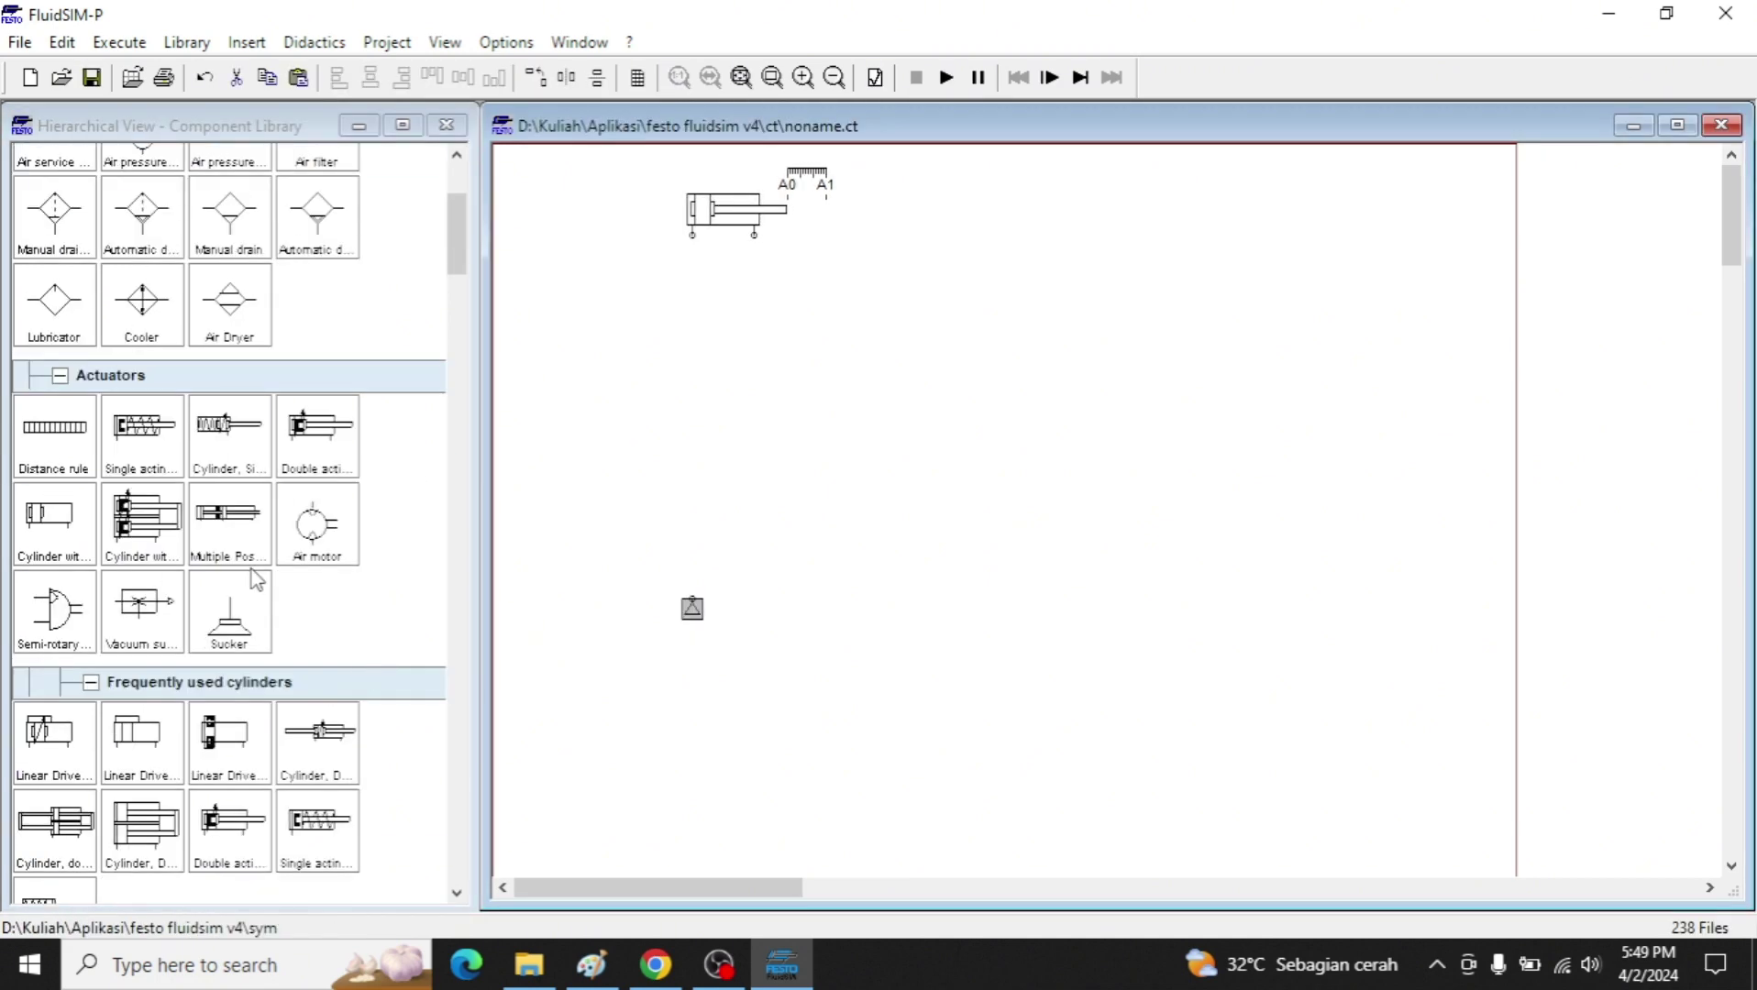
pyautogui.scroll(-2, 257, 580)
pyautogui.scroll(-5, 338, 620)
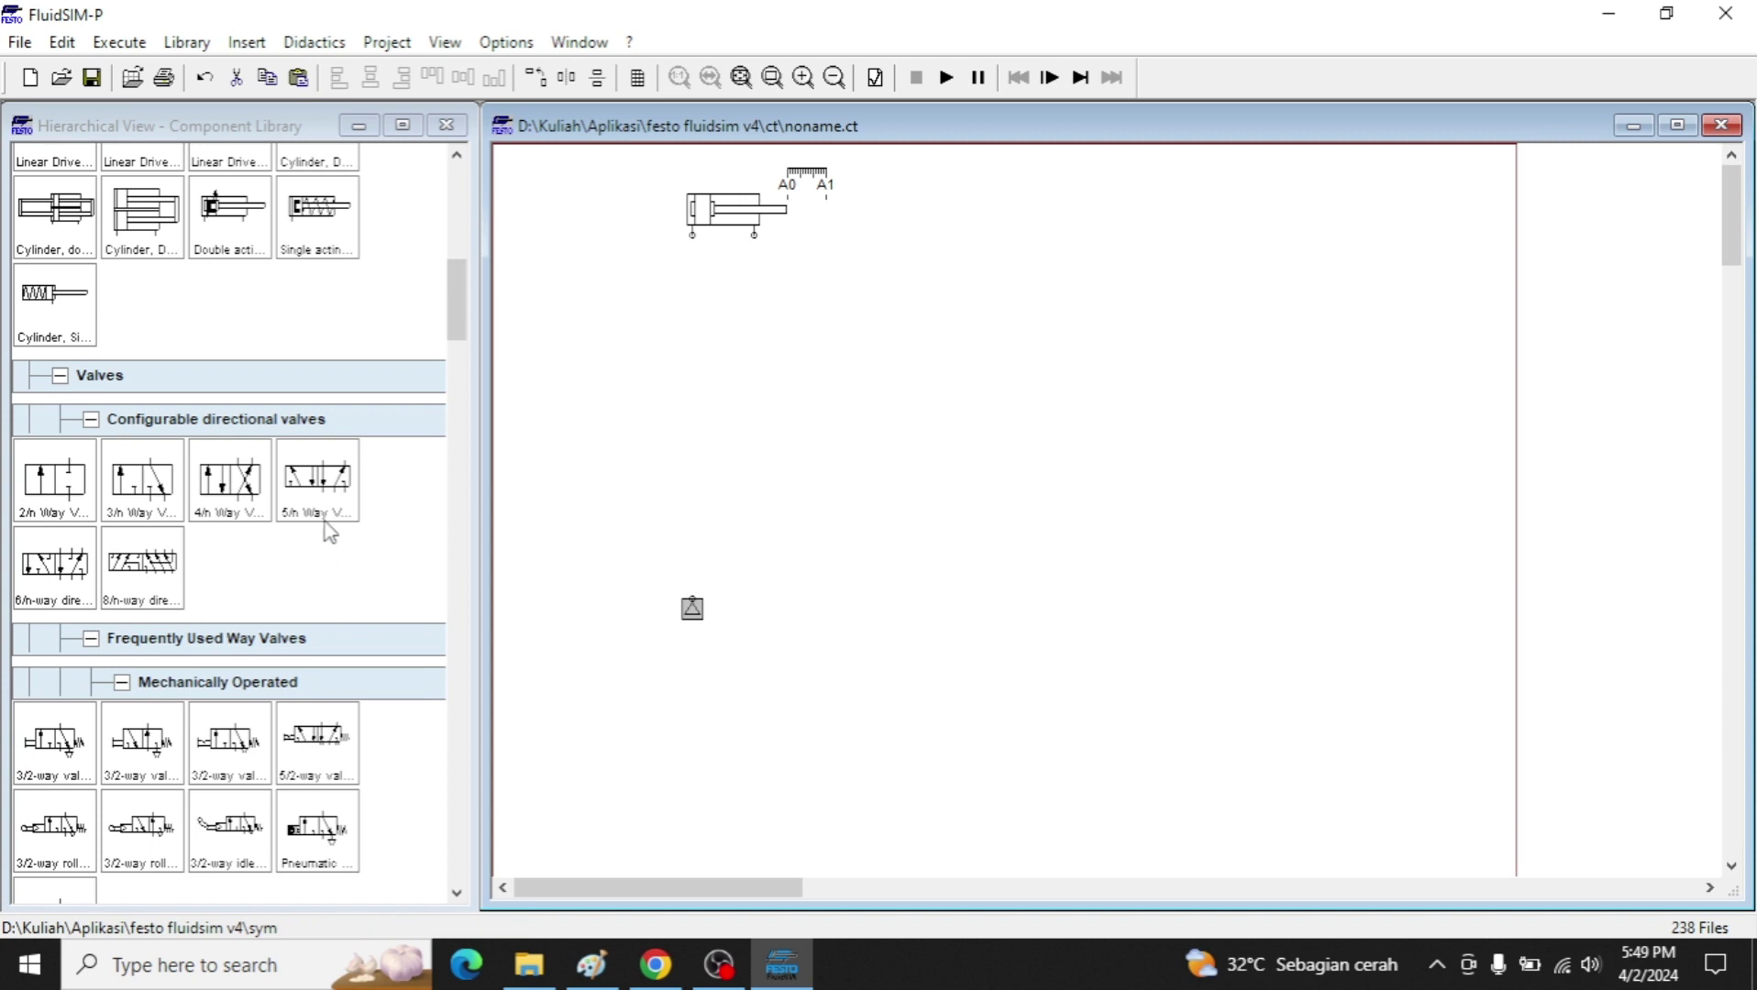
pyautogui.moveTo(325, 519); pyautogui.dragTo(750, 406)
# Configure the 5/n way valve with pneumatic actuation on both sides and position it closer beneath the cylinder.
pyautogui.doubleClick(763, 408)
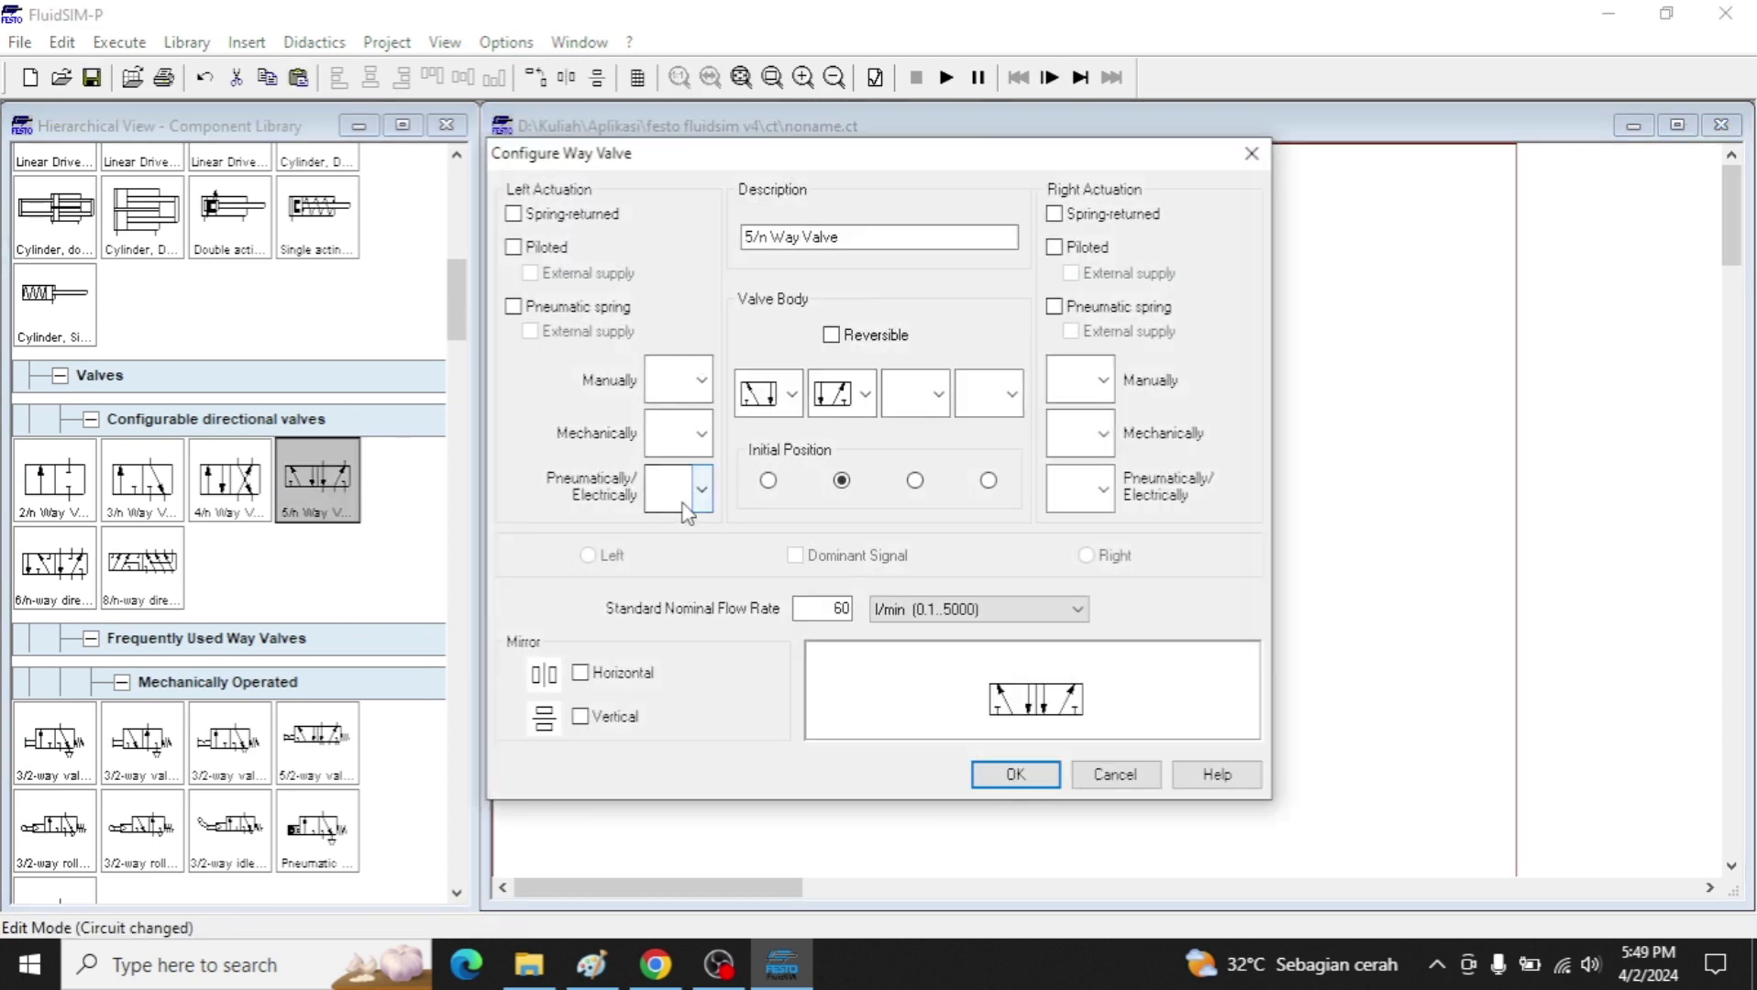
pyautogui.click(686, 512)
pyautogui.click(1104, 489)
pyautogui.click(1068, 486)
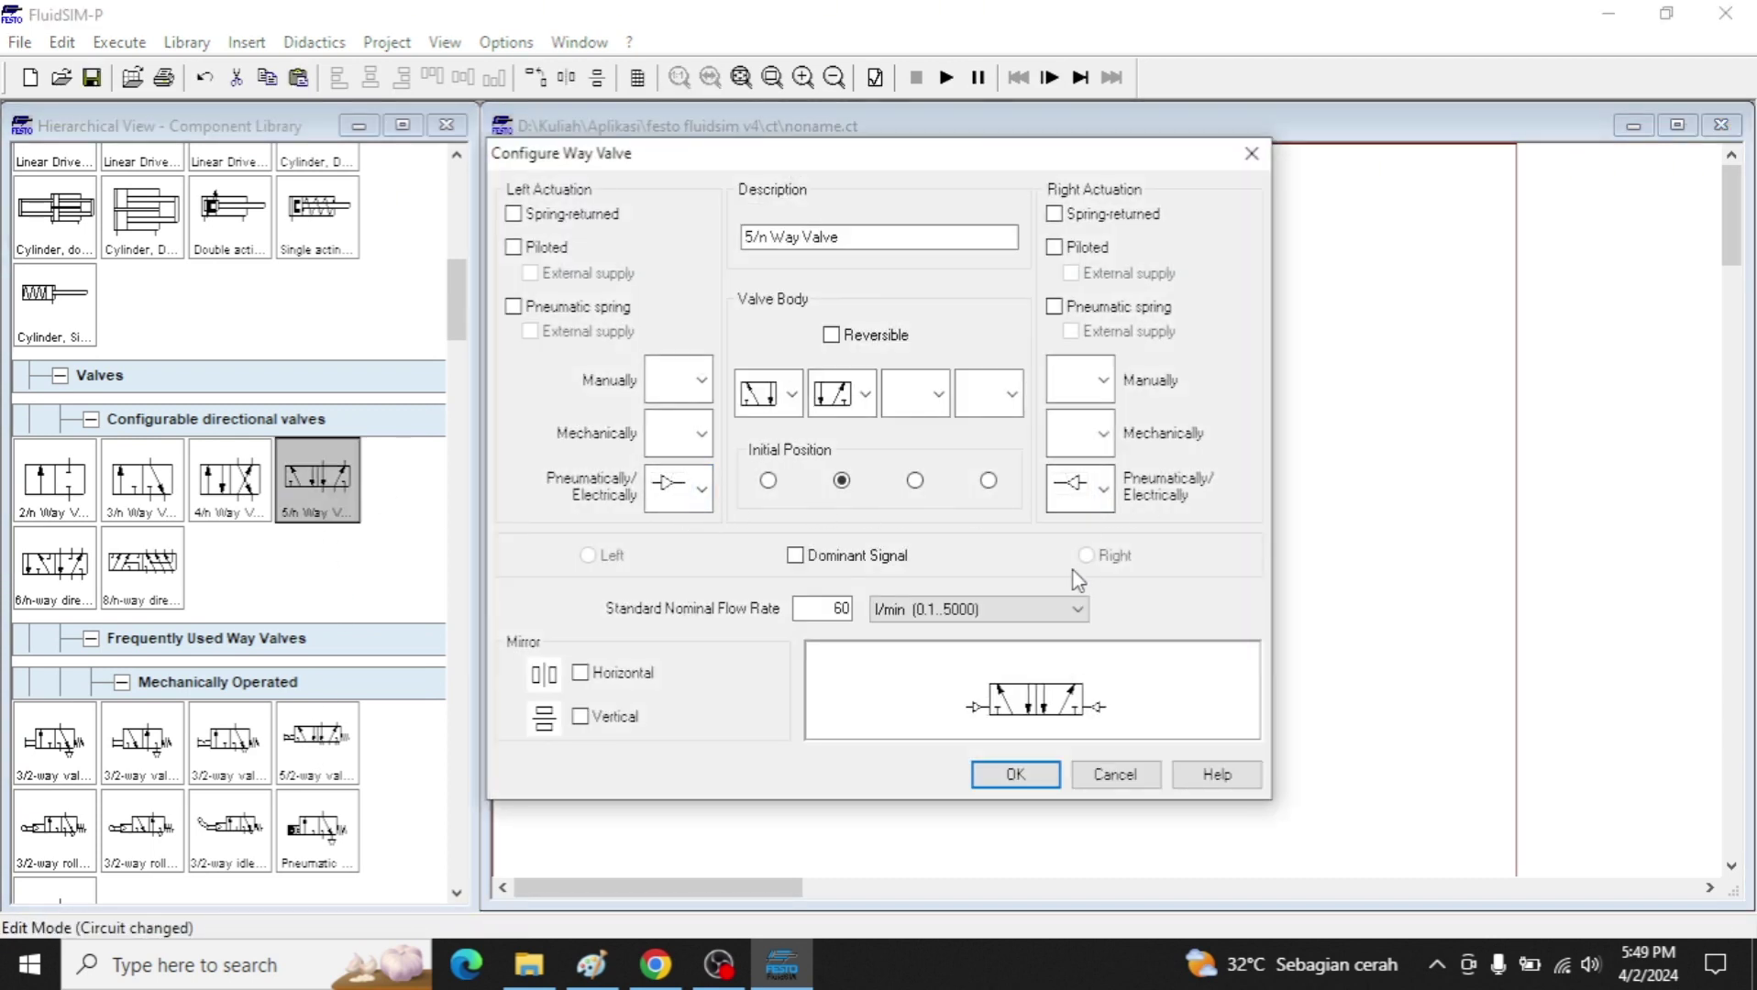
pyautogui.click(1015, 774)
pyautogui.moveTo(767, 388); pyautogui.dragTo(729, 333)
# Add a one-way flow control valve below the way valve, rotate it to vertical and set its value to 30.
pyautogui.scroll(-9, 376, 555)
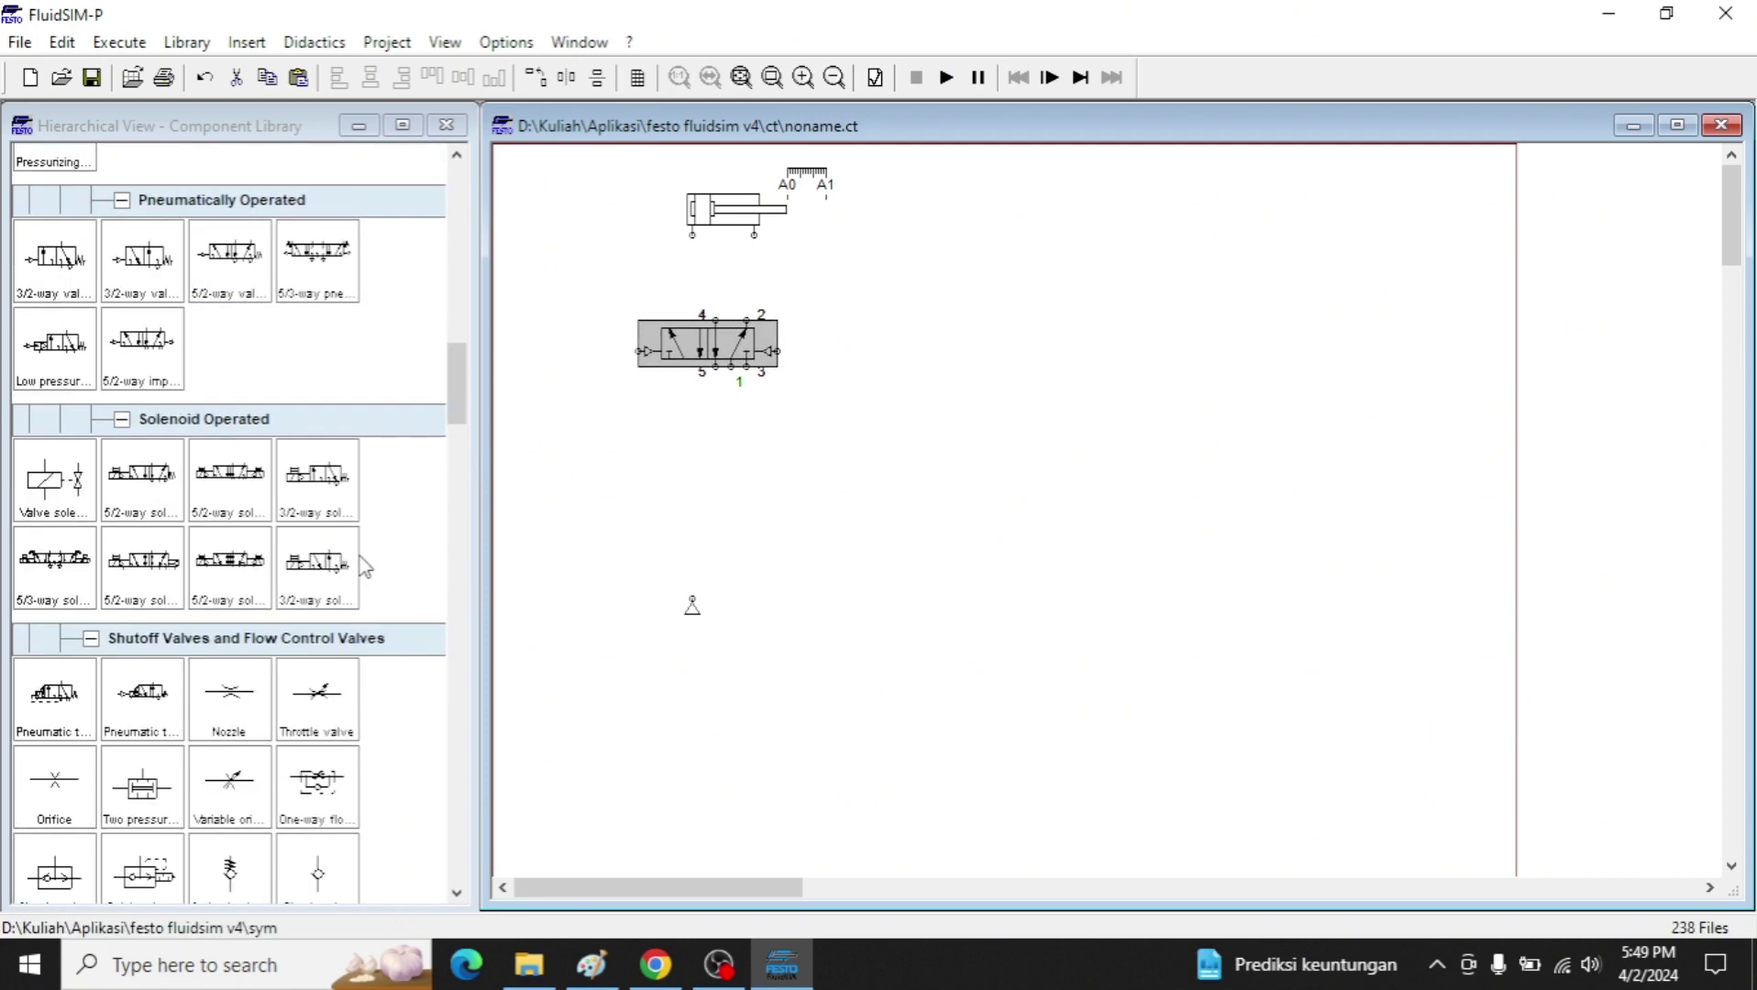
pyautogui.scroll(-3, 365, 566)
pyautogui.moveTo(317, 606); pyautogui.dragTo(725, 435)
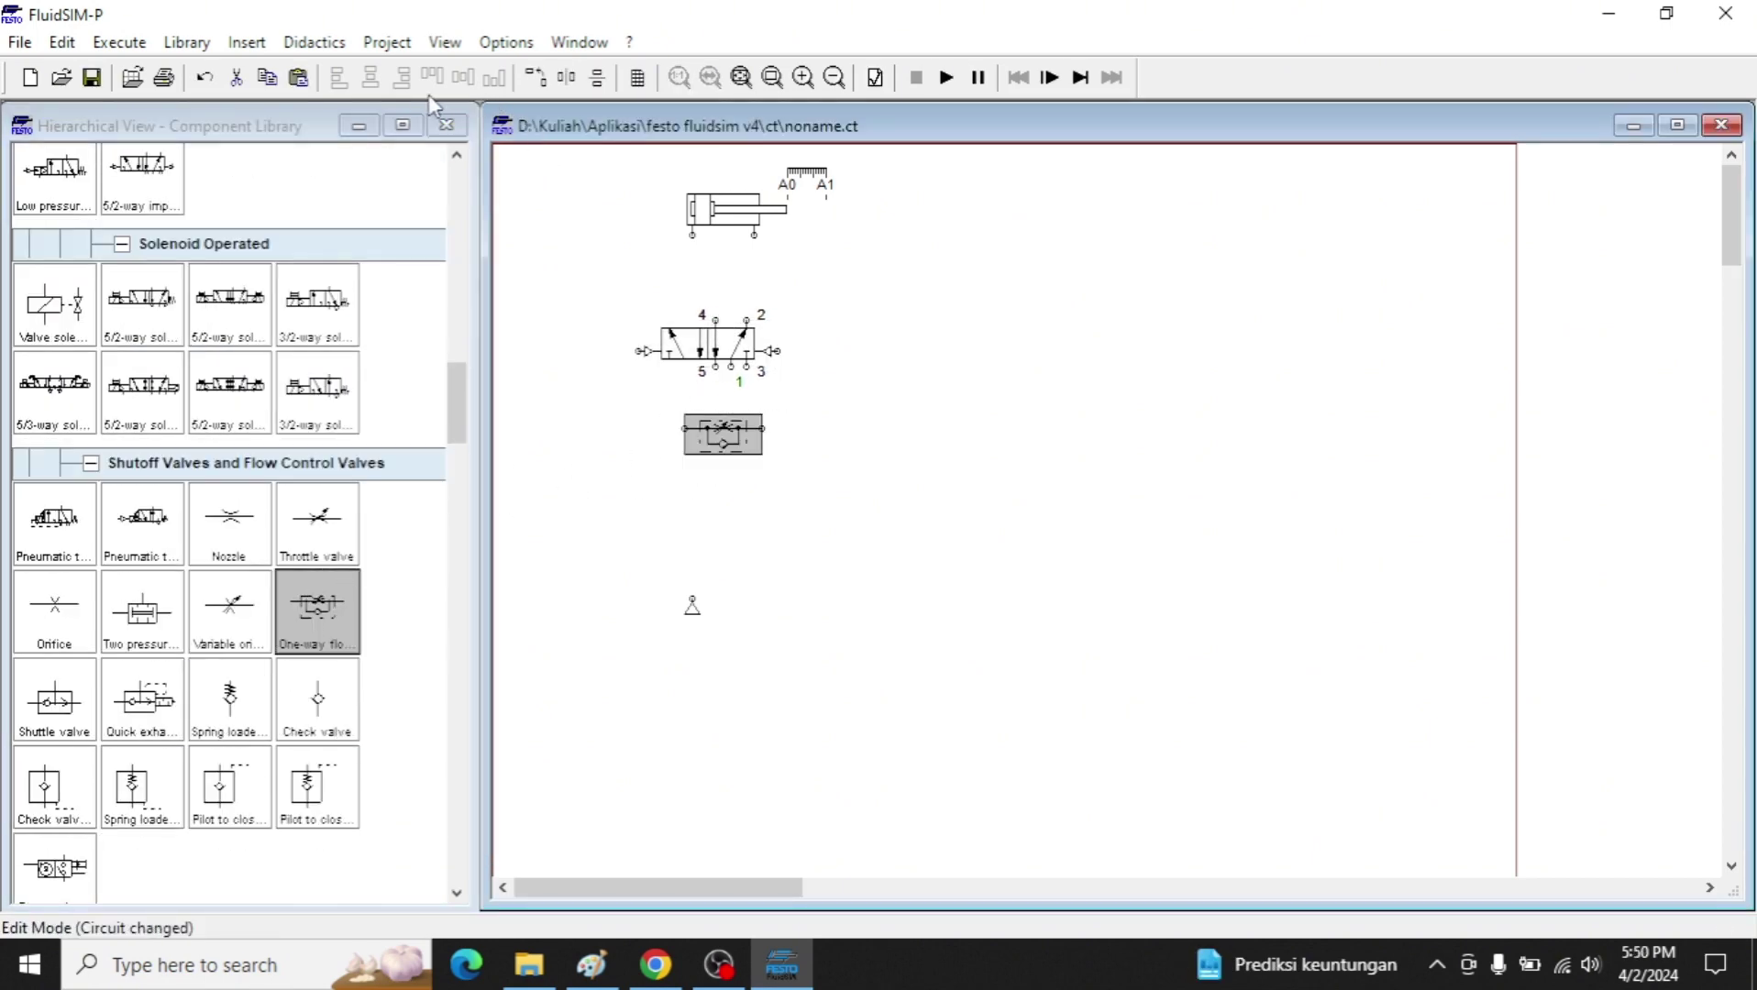
pyautogui.click(553, 81)
pyautogui.doubleClick(731, 428)
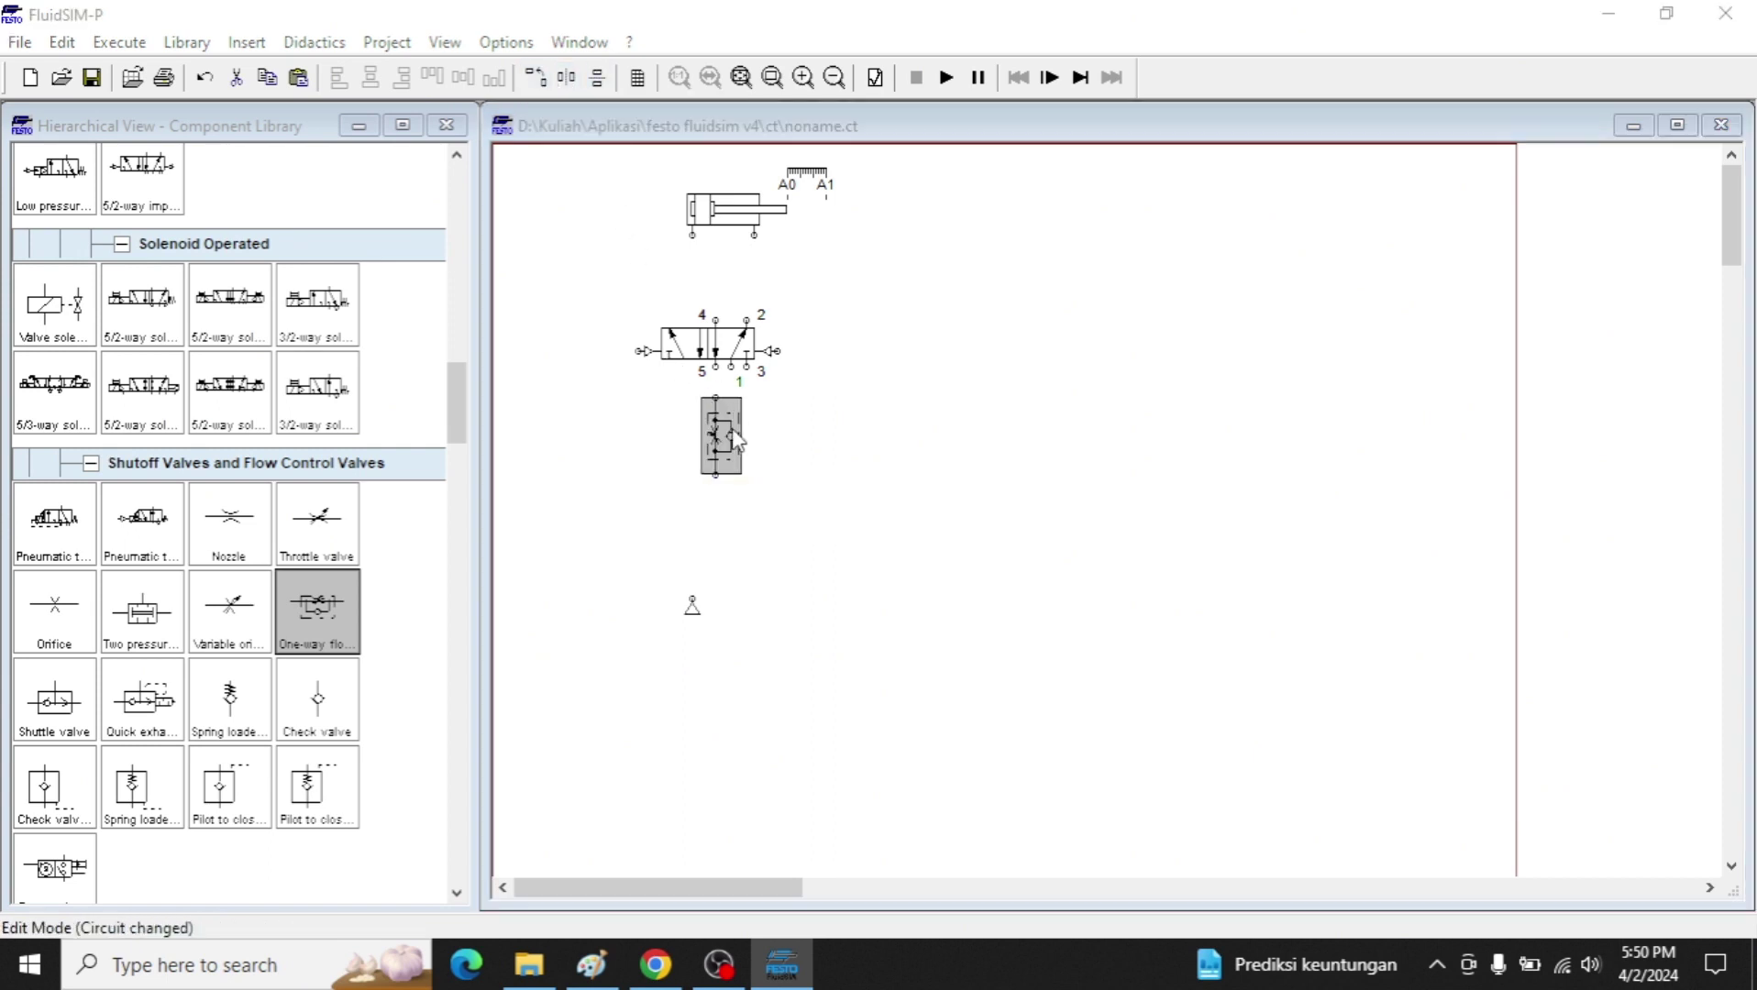
pyautogui.write('30')
pyautogui.press('Return')
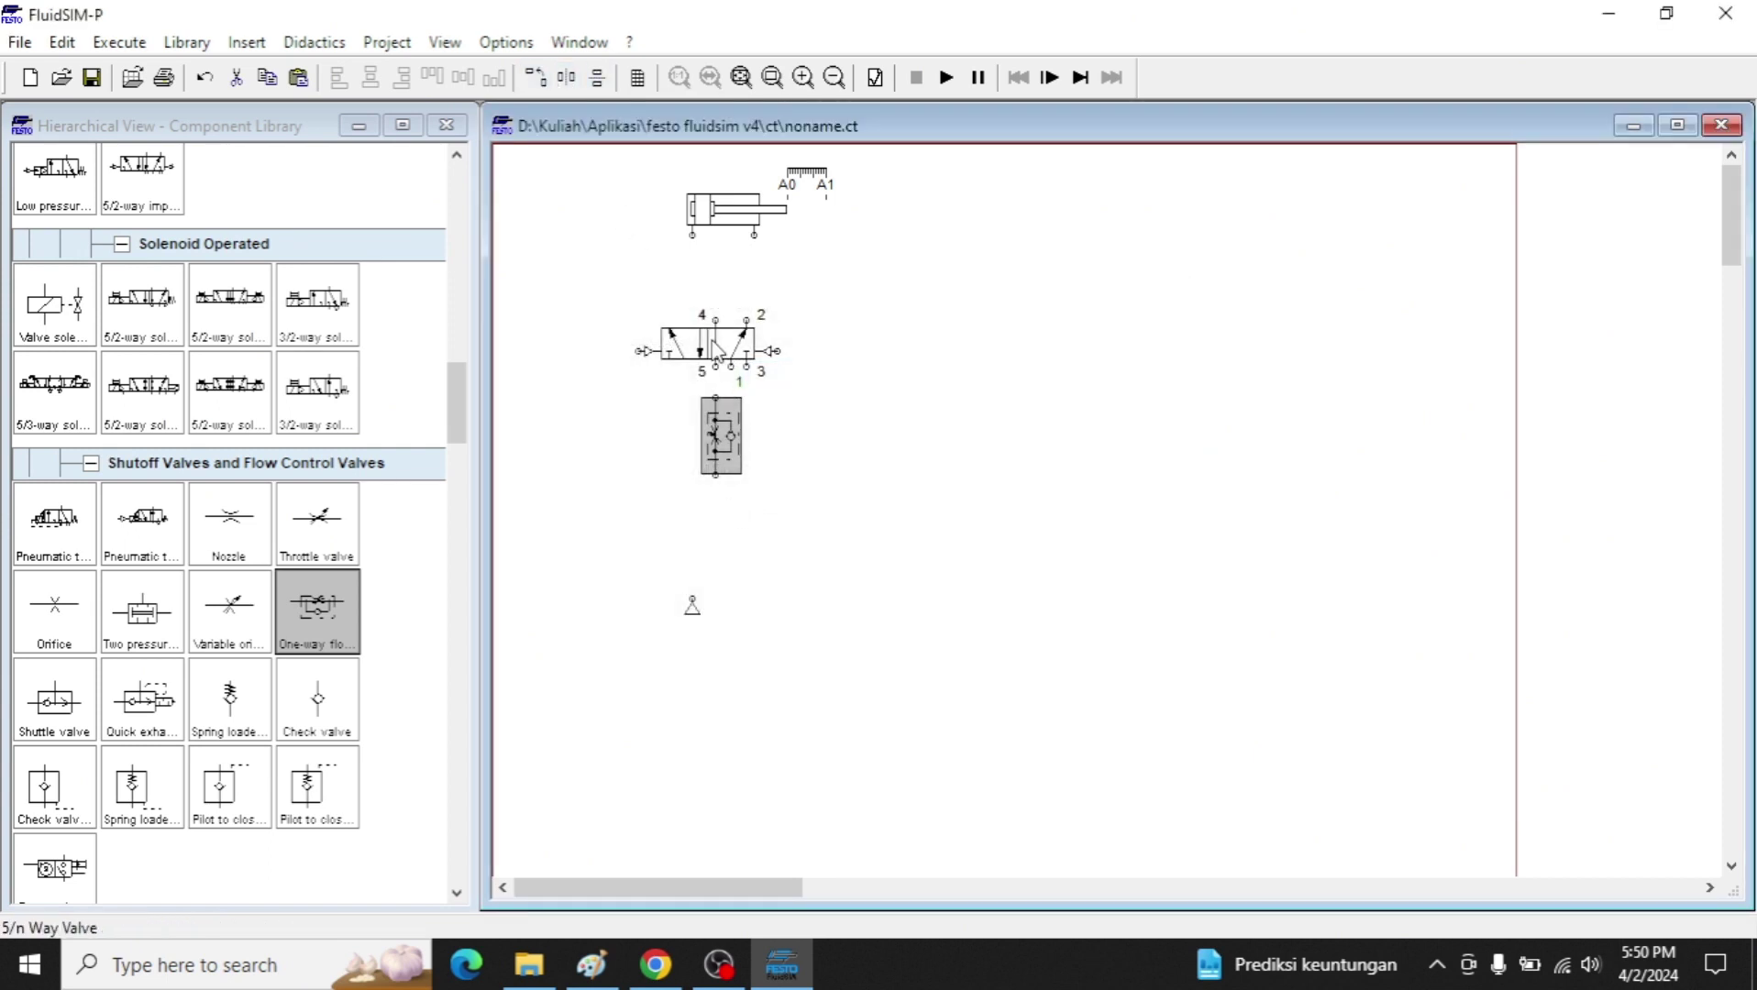
# Lower the way valve and position the flow control valve between it and the cylinder's left port.
pyautogui.moveTo(725, 435); pyautogui.dragTo(893, 336)
pyautogui.moveTo(707, 351); pyautogui.dragTo(715, 404)
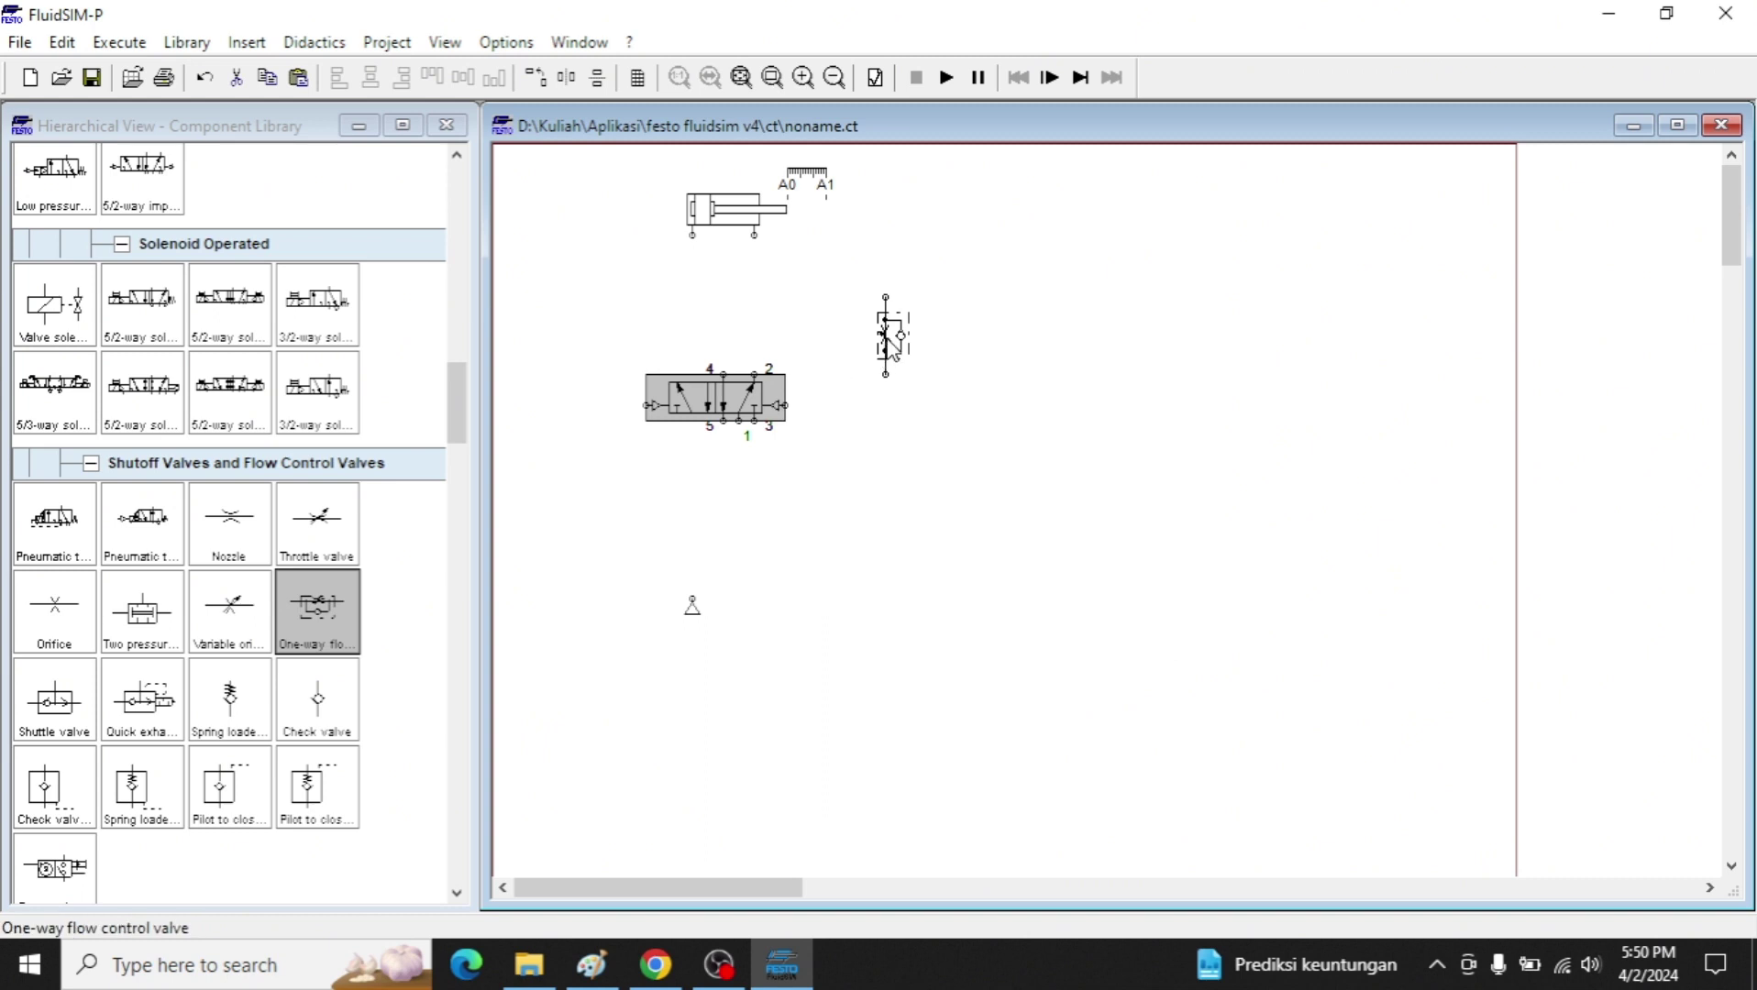
pyautogui.moveTo(883, 336); pyautogui.dragTo(690, 299)
pyautogui.click(745, 325)
pyautogui.moveTo(720, 385); pyautogui.dragTo(705, 385)
# Duplicate the flow control valve under the cylinder's right port and connect both flow control valves to the cylinder and the way valve's ports 4 and 2.
pyautogui.click(703, 310)
pyautogui.hotkey('ctrl', 'v')
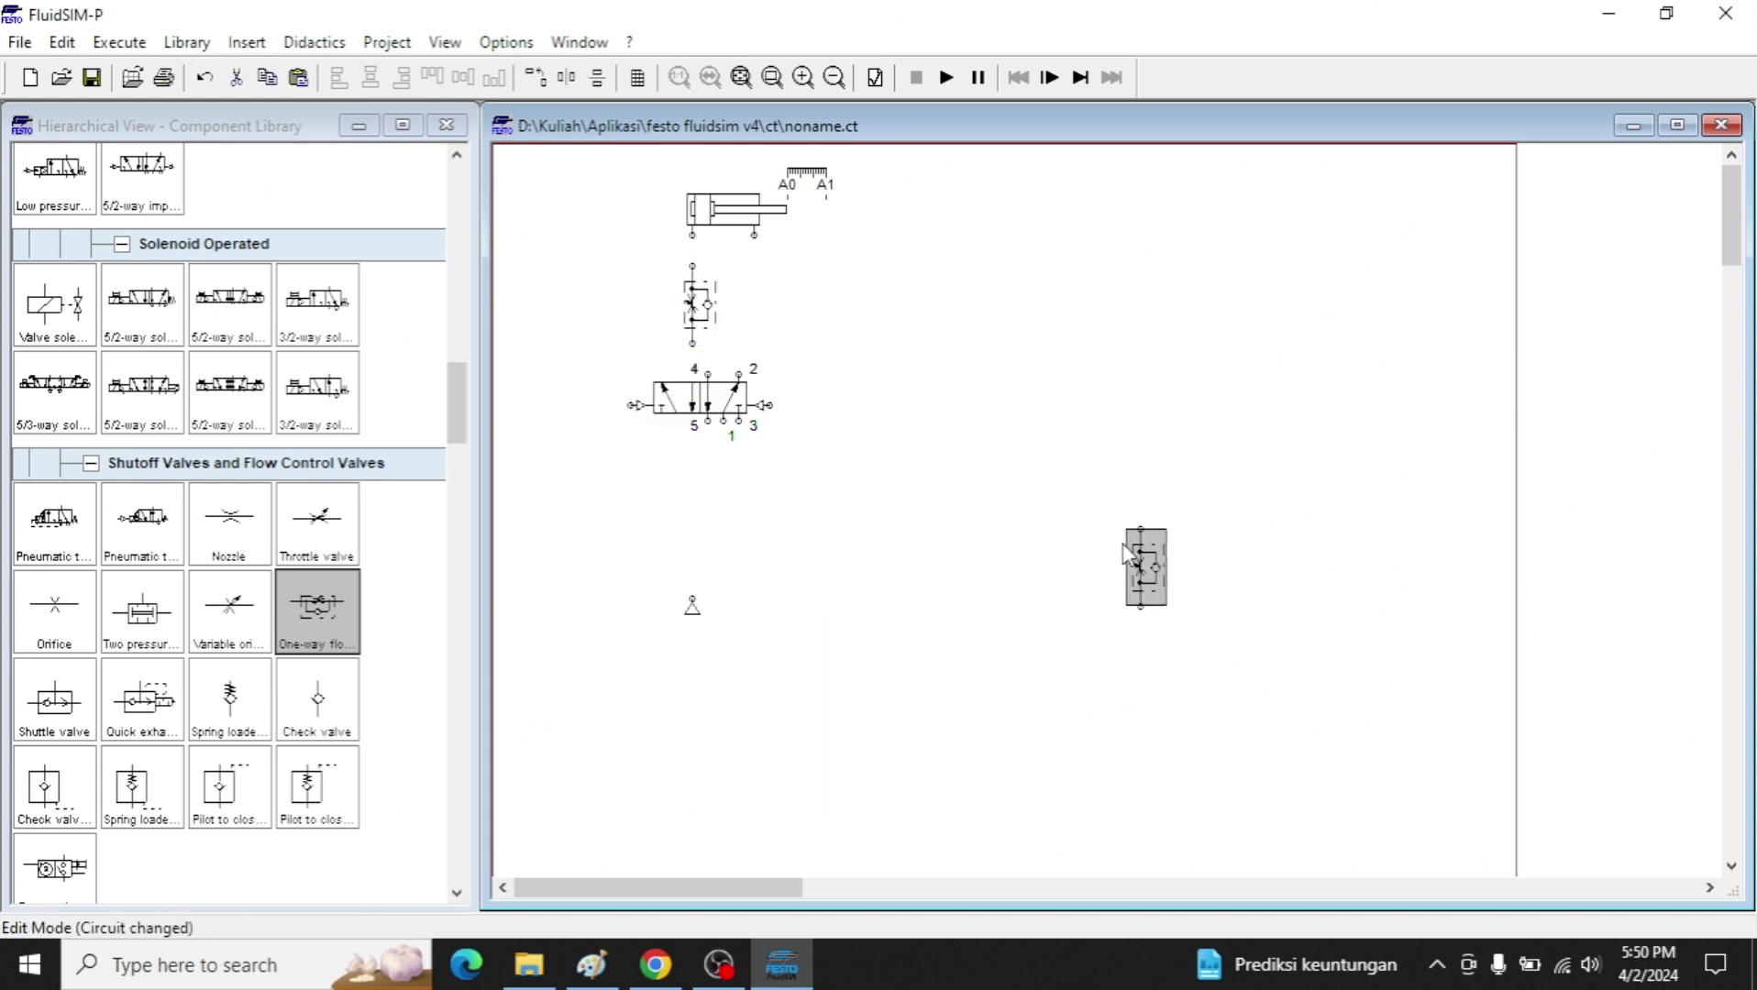
pyautogui.moveTo(1130, 554); pyautogui.dragTo(754, 235)
pyautogui.click(676, 270)
pyautogui.moveTo(692, 344); pyautogui.dragTo(754, 344)
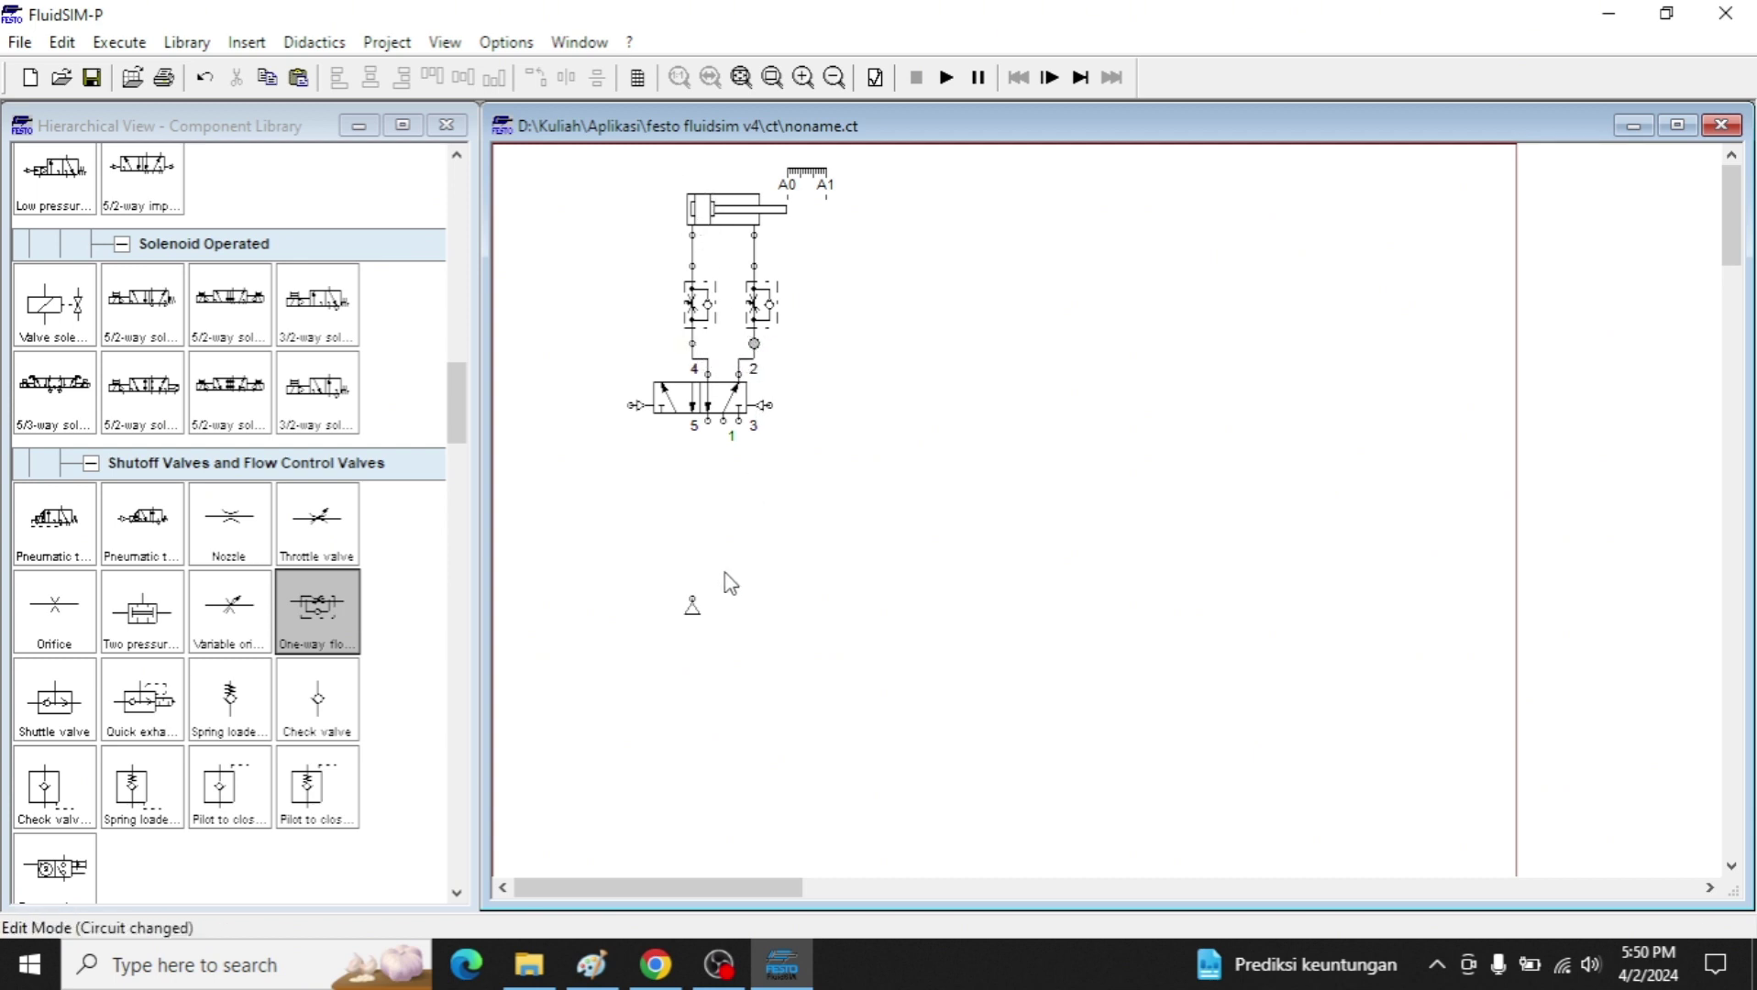
# Connect the compressed air supply to the way valve's port 1 and terminate exhaust ports 5 and 3 with silencers.
pyautogui.moveTo(693, 607); pyautogui.dragTo(723, 423)
pyautogui.doubleClick(707, 421)
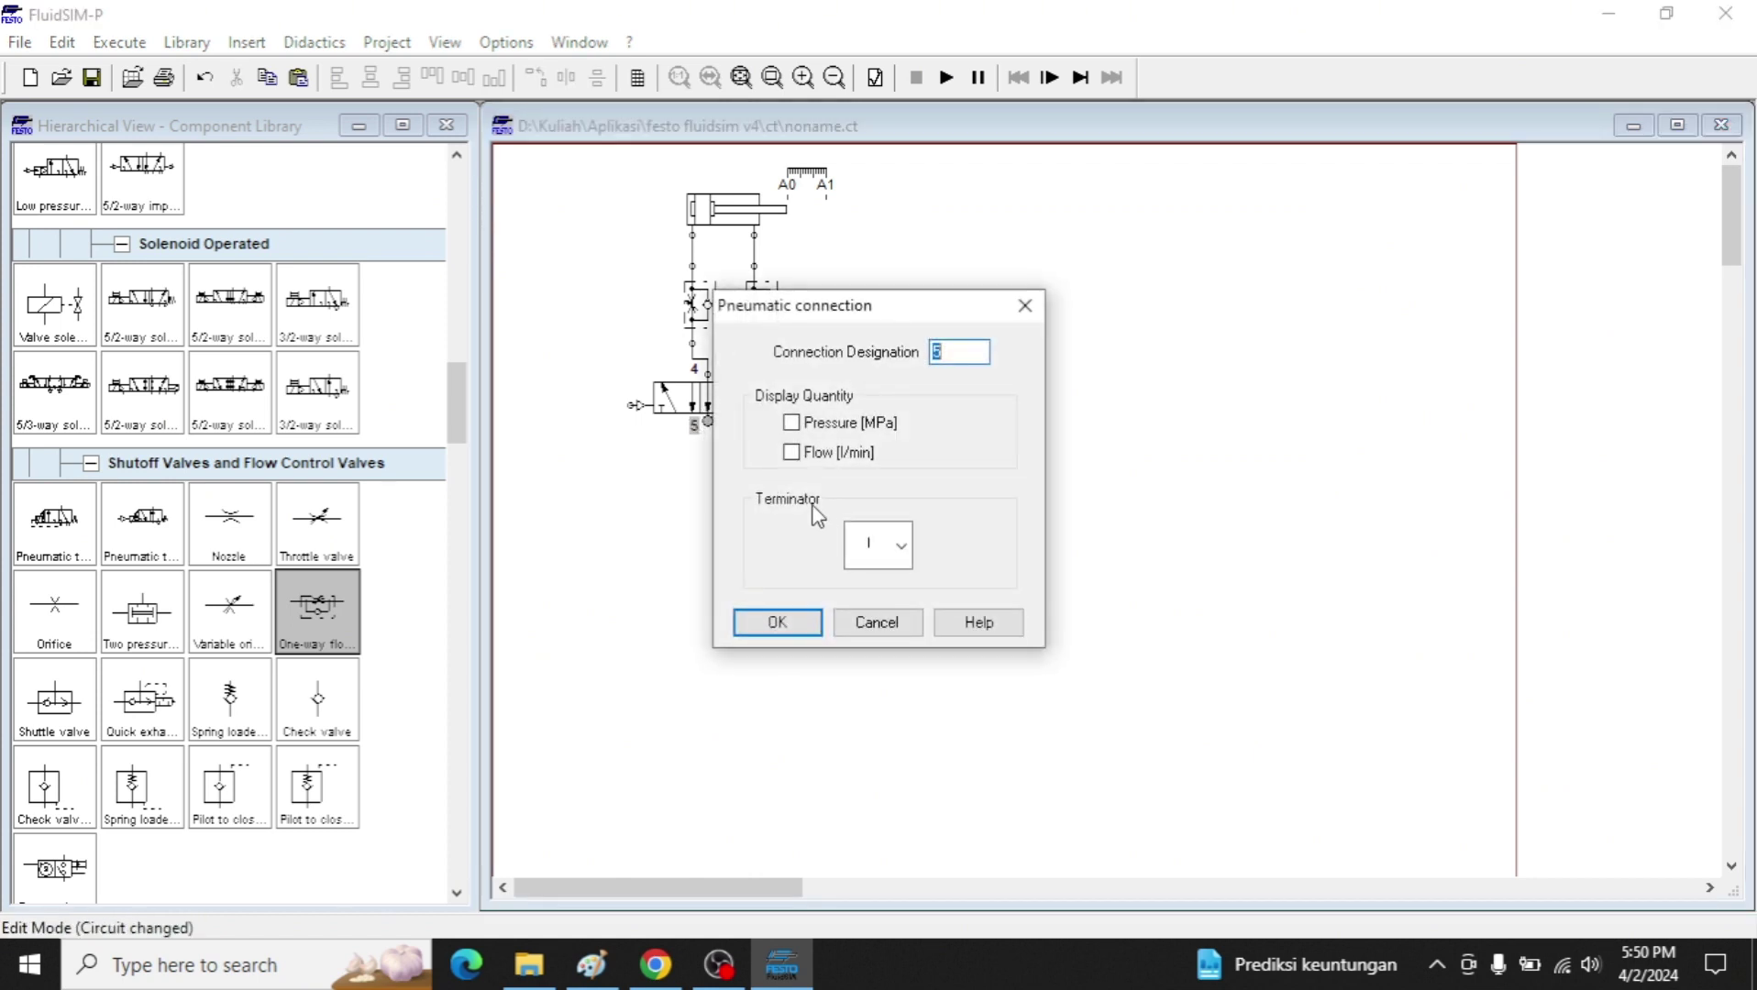
pyautogui.click(777, 622)
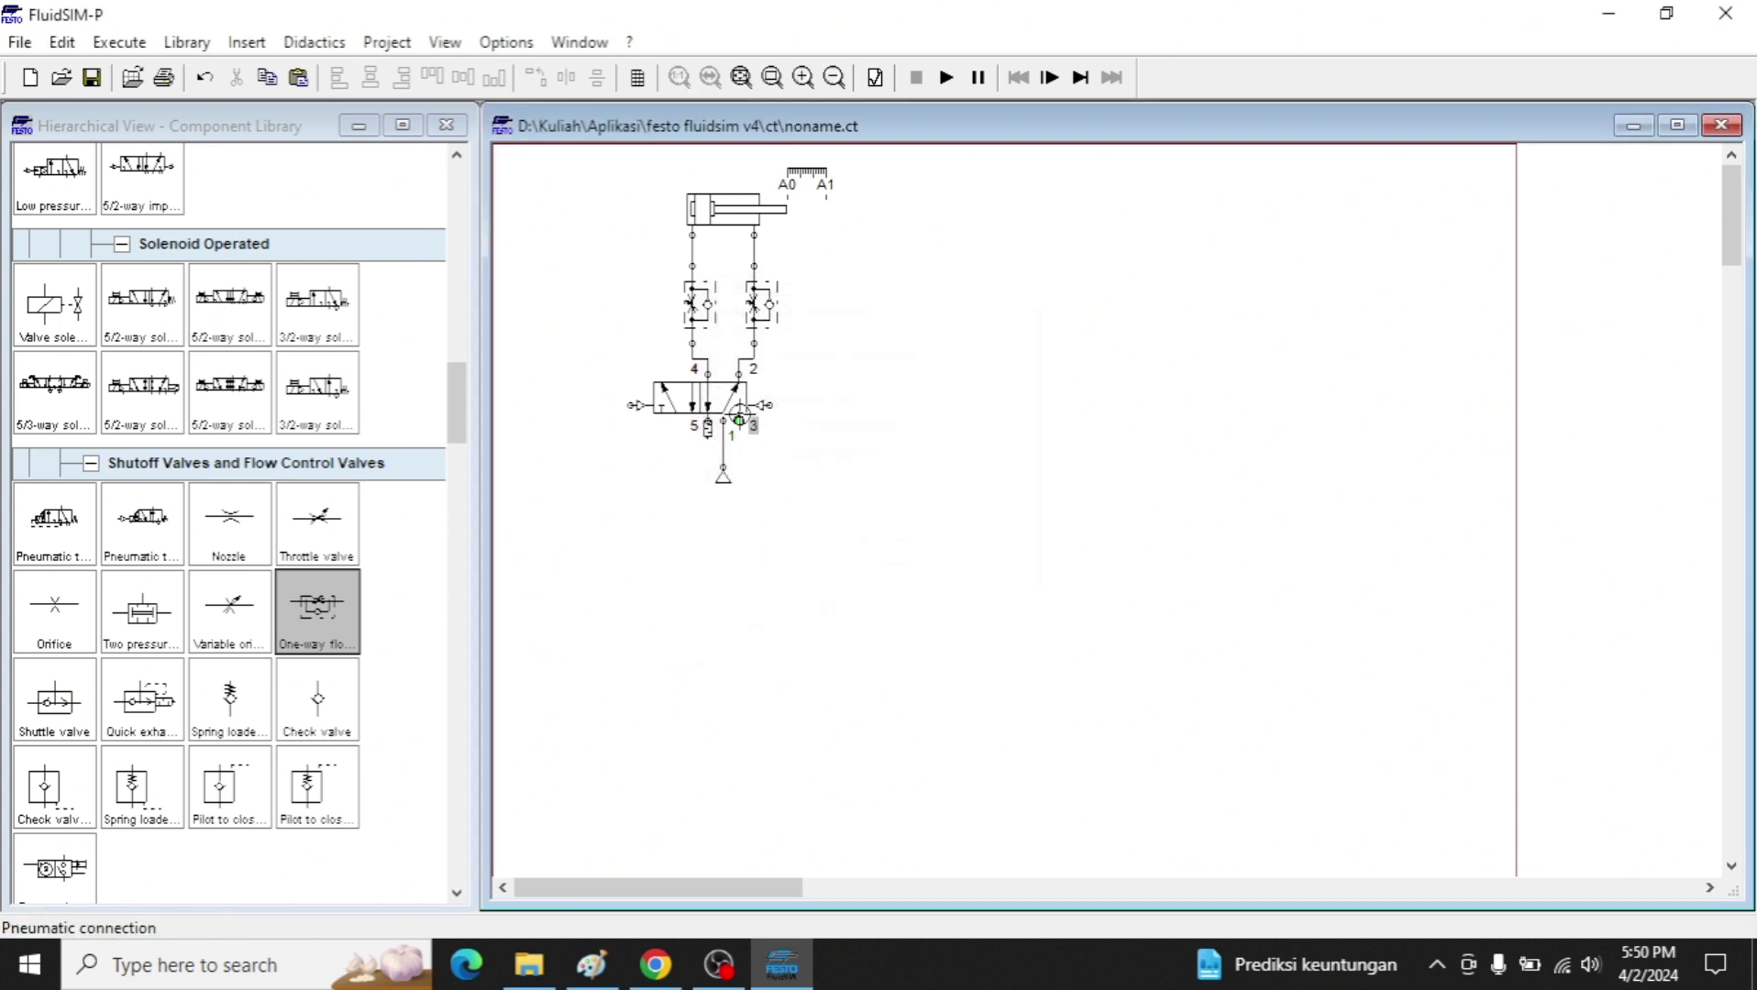
pyautogui.doubleClick(740, 422)
pyautogui.scroll(-1, 869, 544)
pyautogui.click(777, 622)
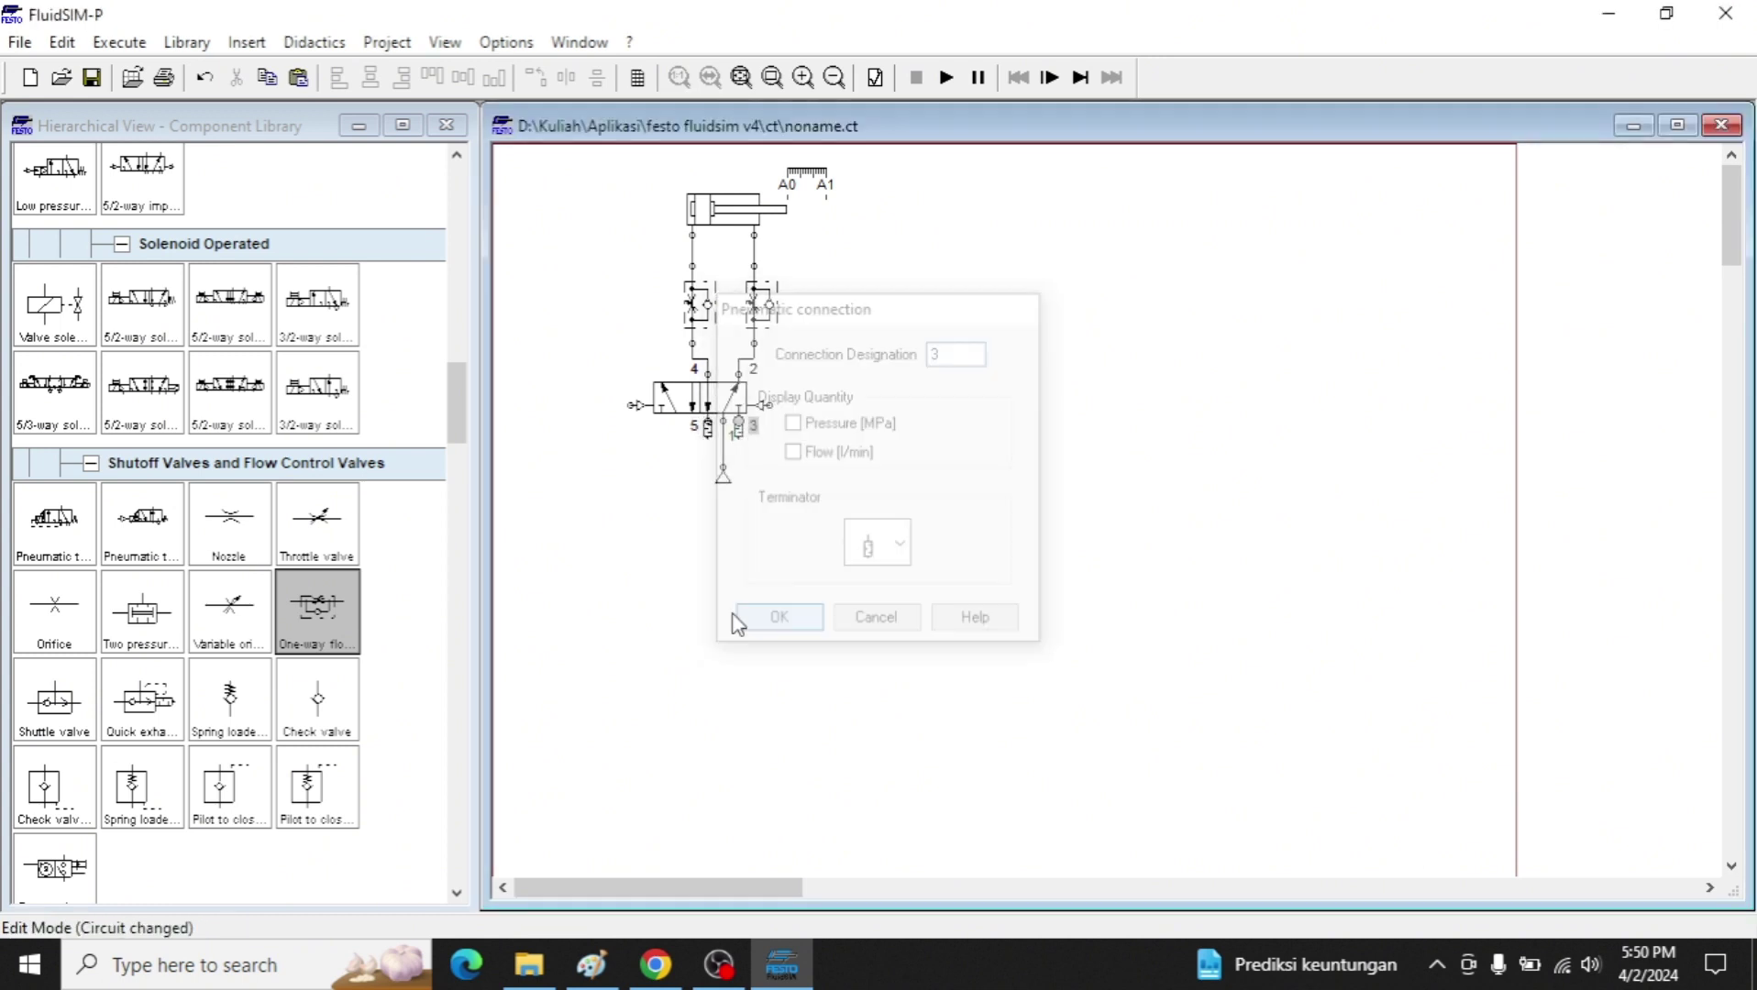
# Designate the way valve's left pilot connection as A+ and its right pilot connection as A-.
pyautogui.doubleClick(630, 405)
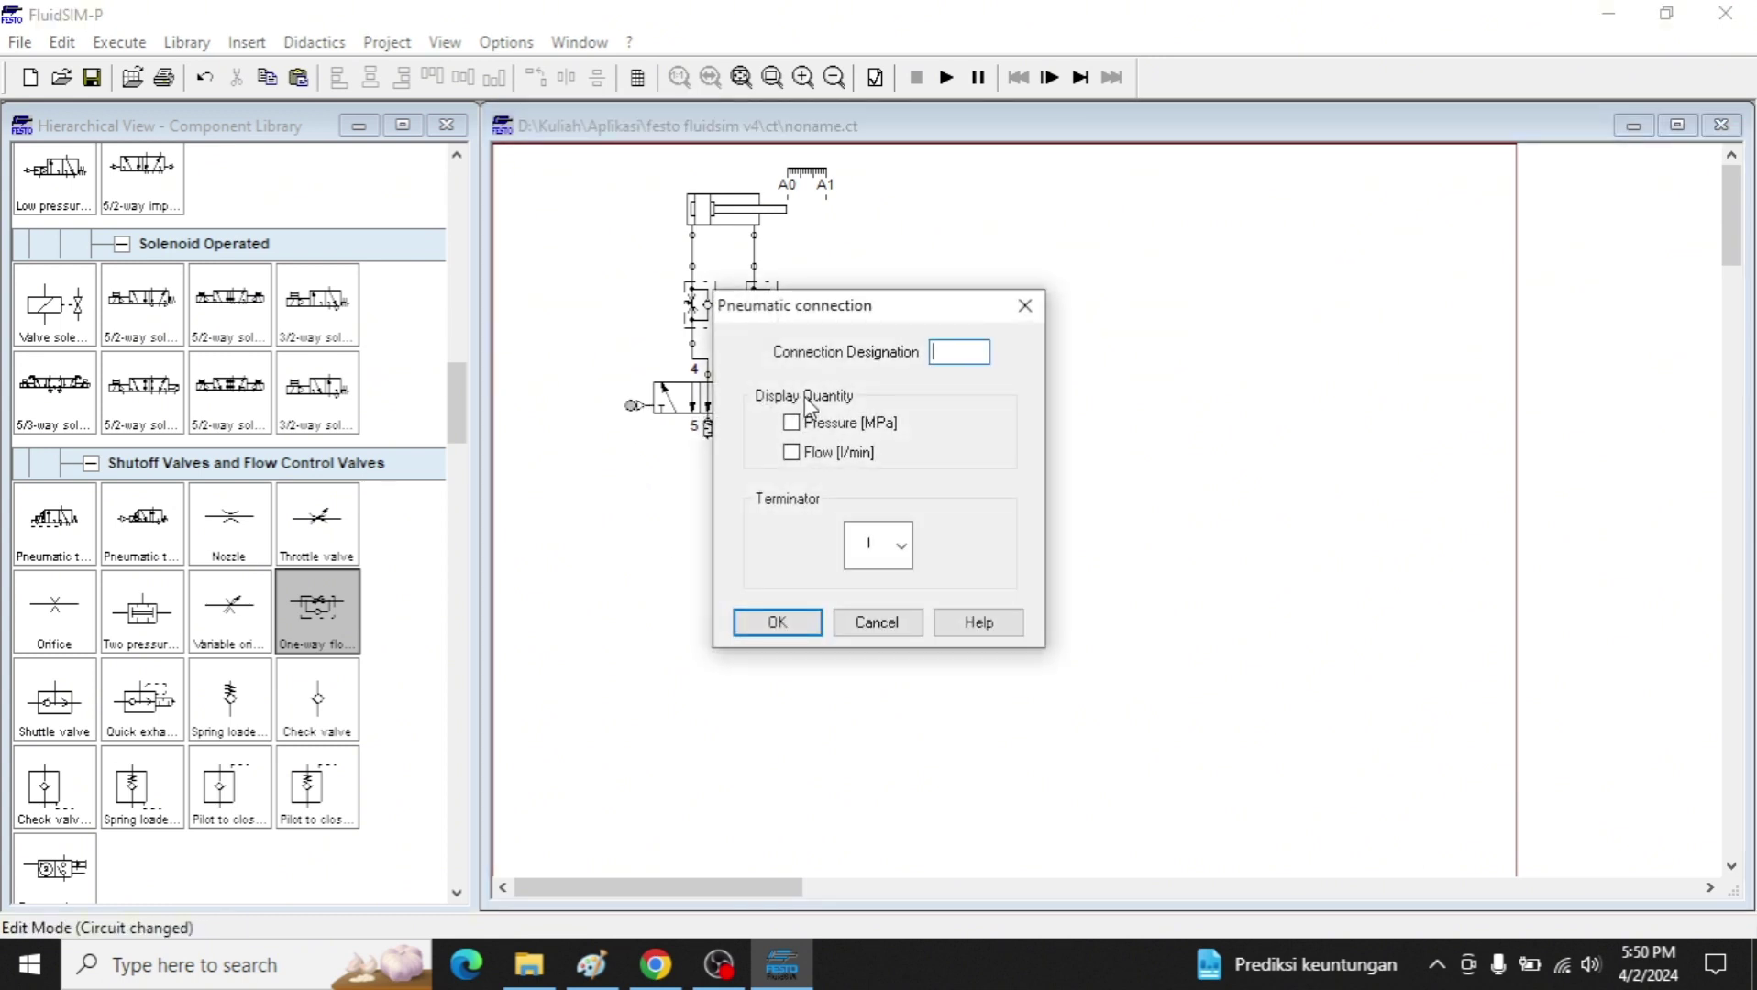
pyautogui.write('A+')
pyautogui.press('Return')
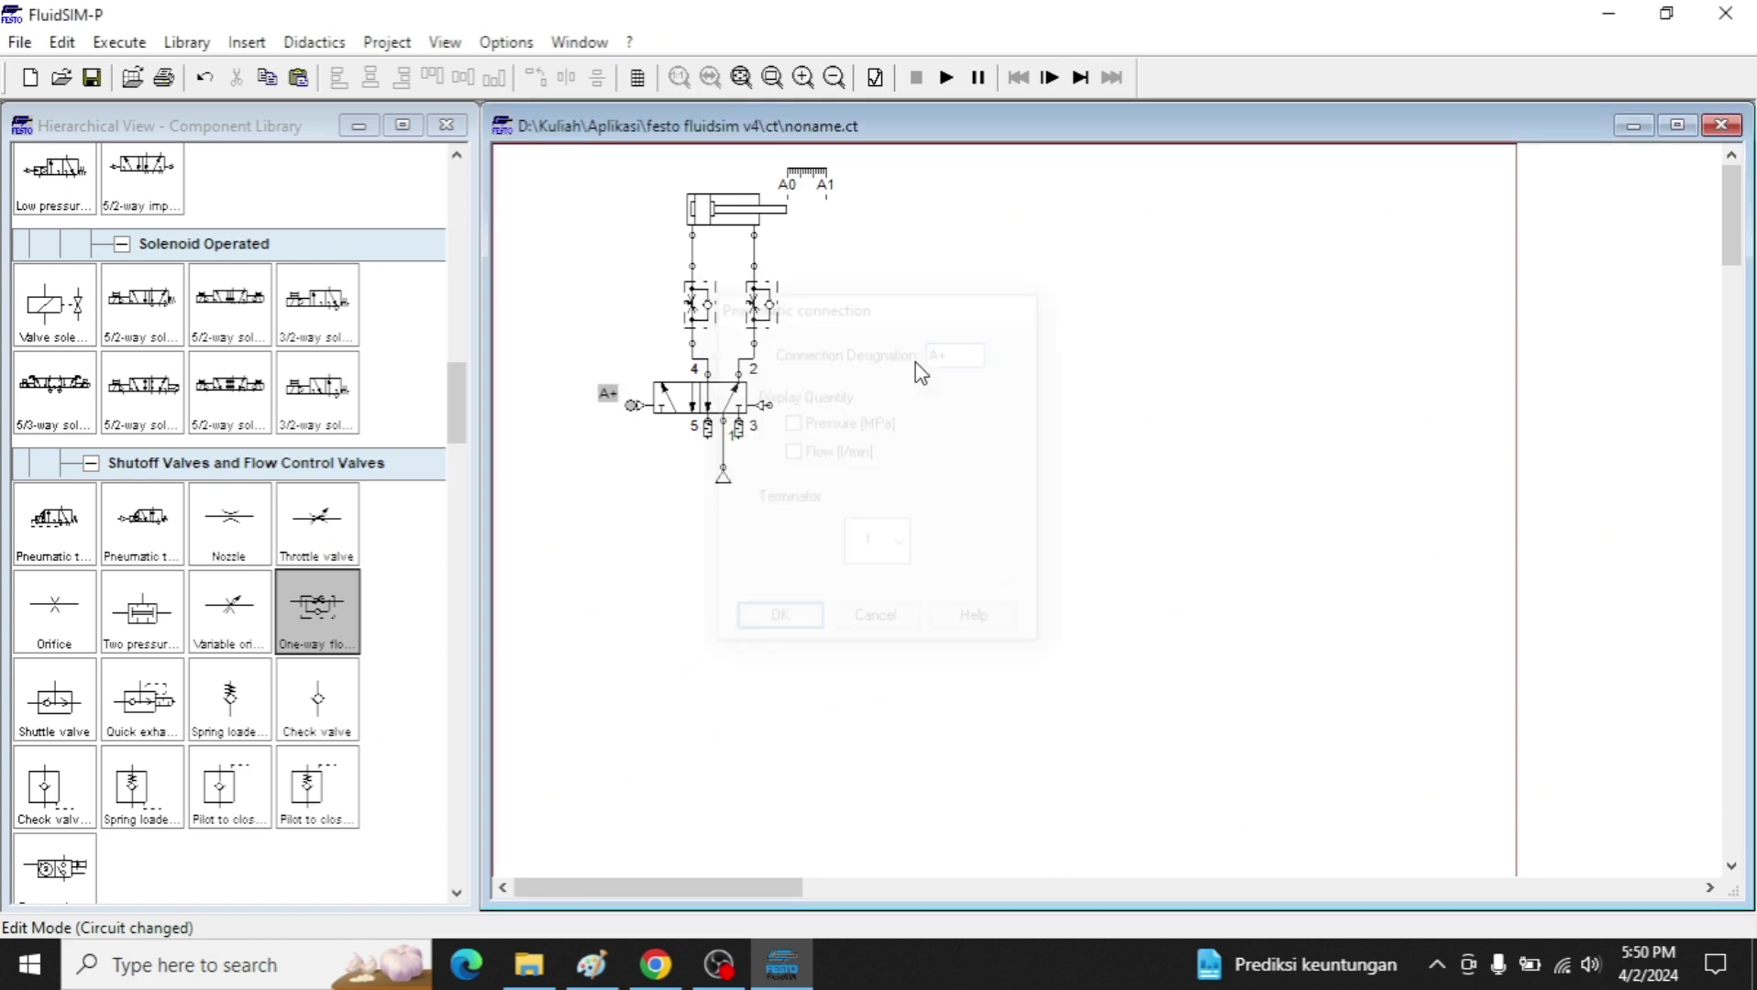
pyautogui.doubleClick(769, 404)
pyautogui.write('A-')
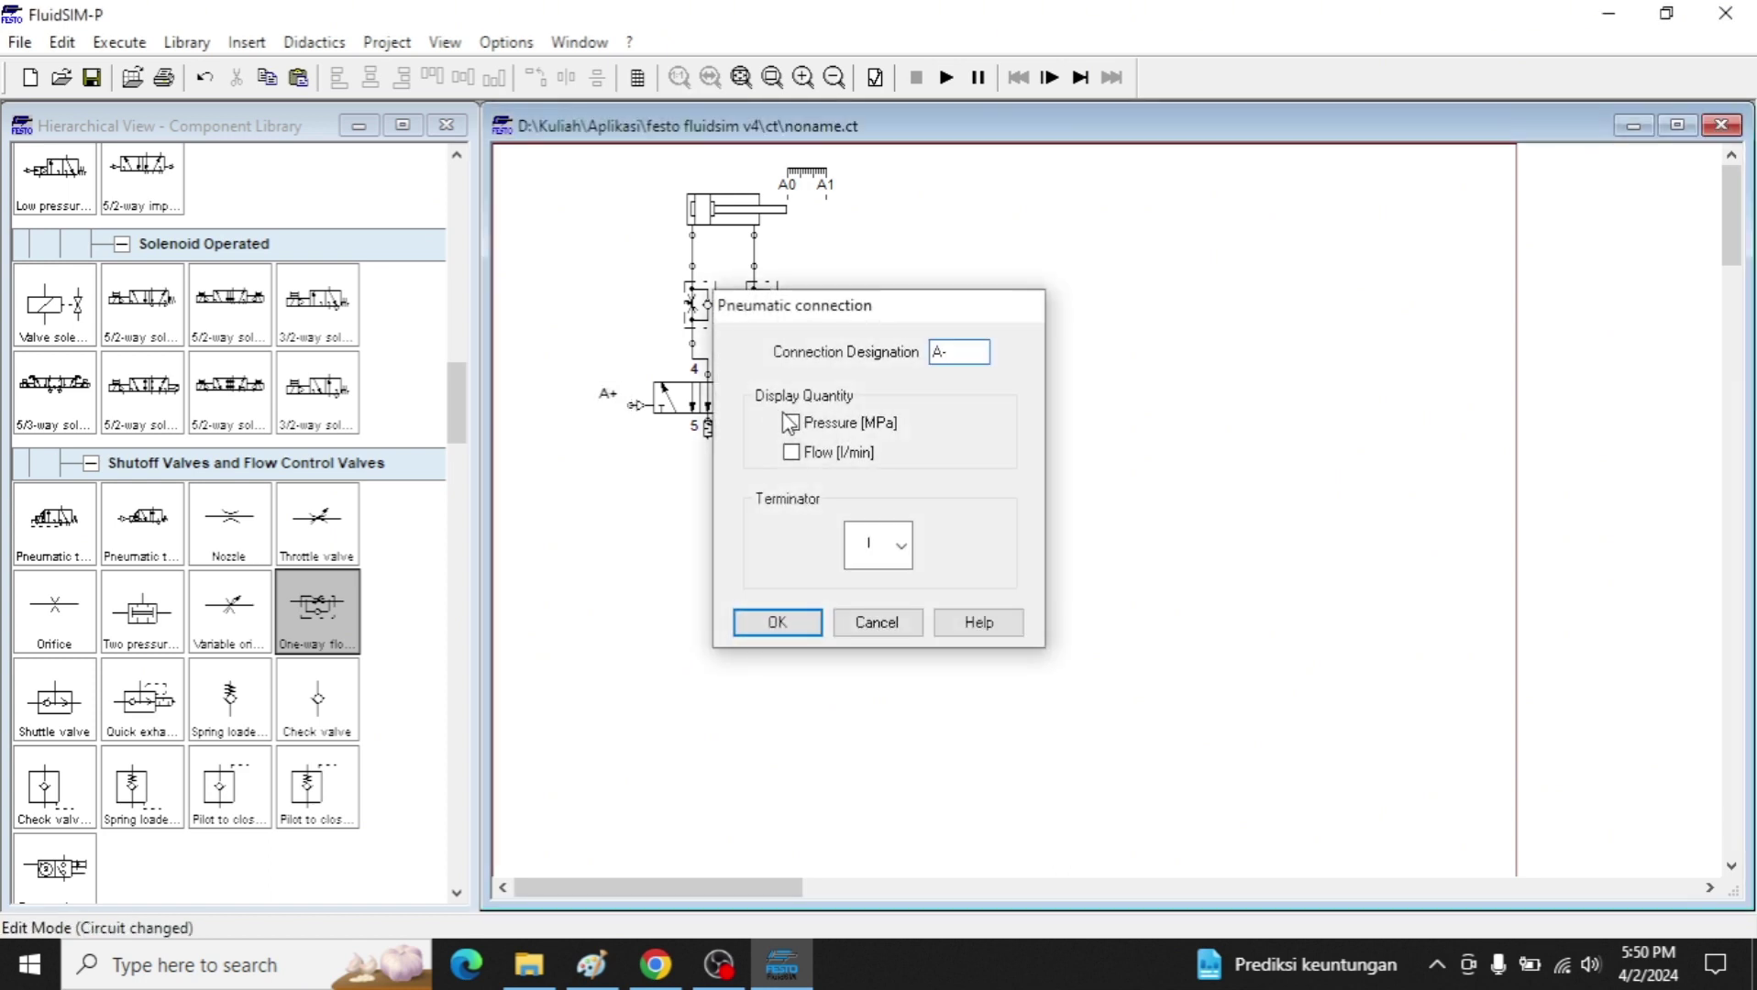
pyautogui.press('Return')
# Duplicate the complete cylinder circuit, align the copy to the right of the original and shift the original slightly right.
pyautogui.moveTo(567, 161); pyautogui.dragTo(875, 566)
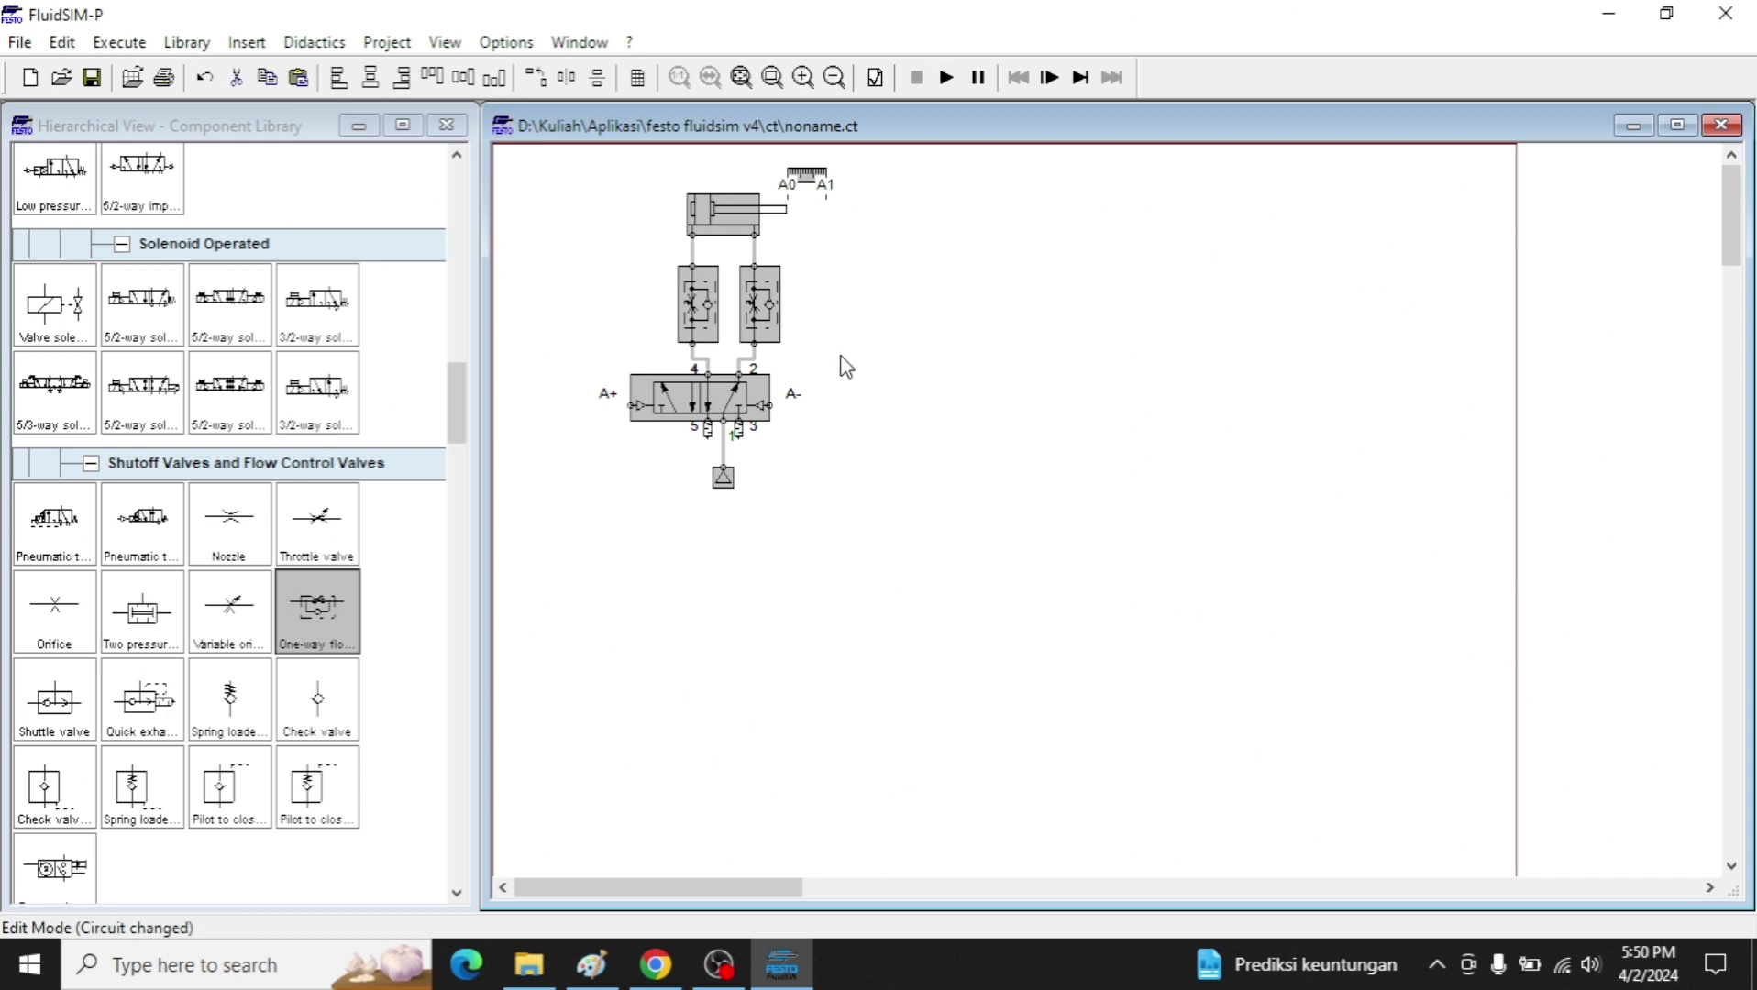
pyautogui.hotkey('ctrl', 'c')
pyautogui.hotkey('ctrl', 'v')
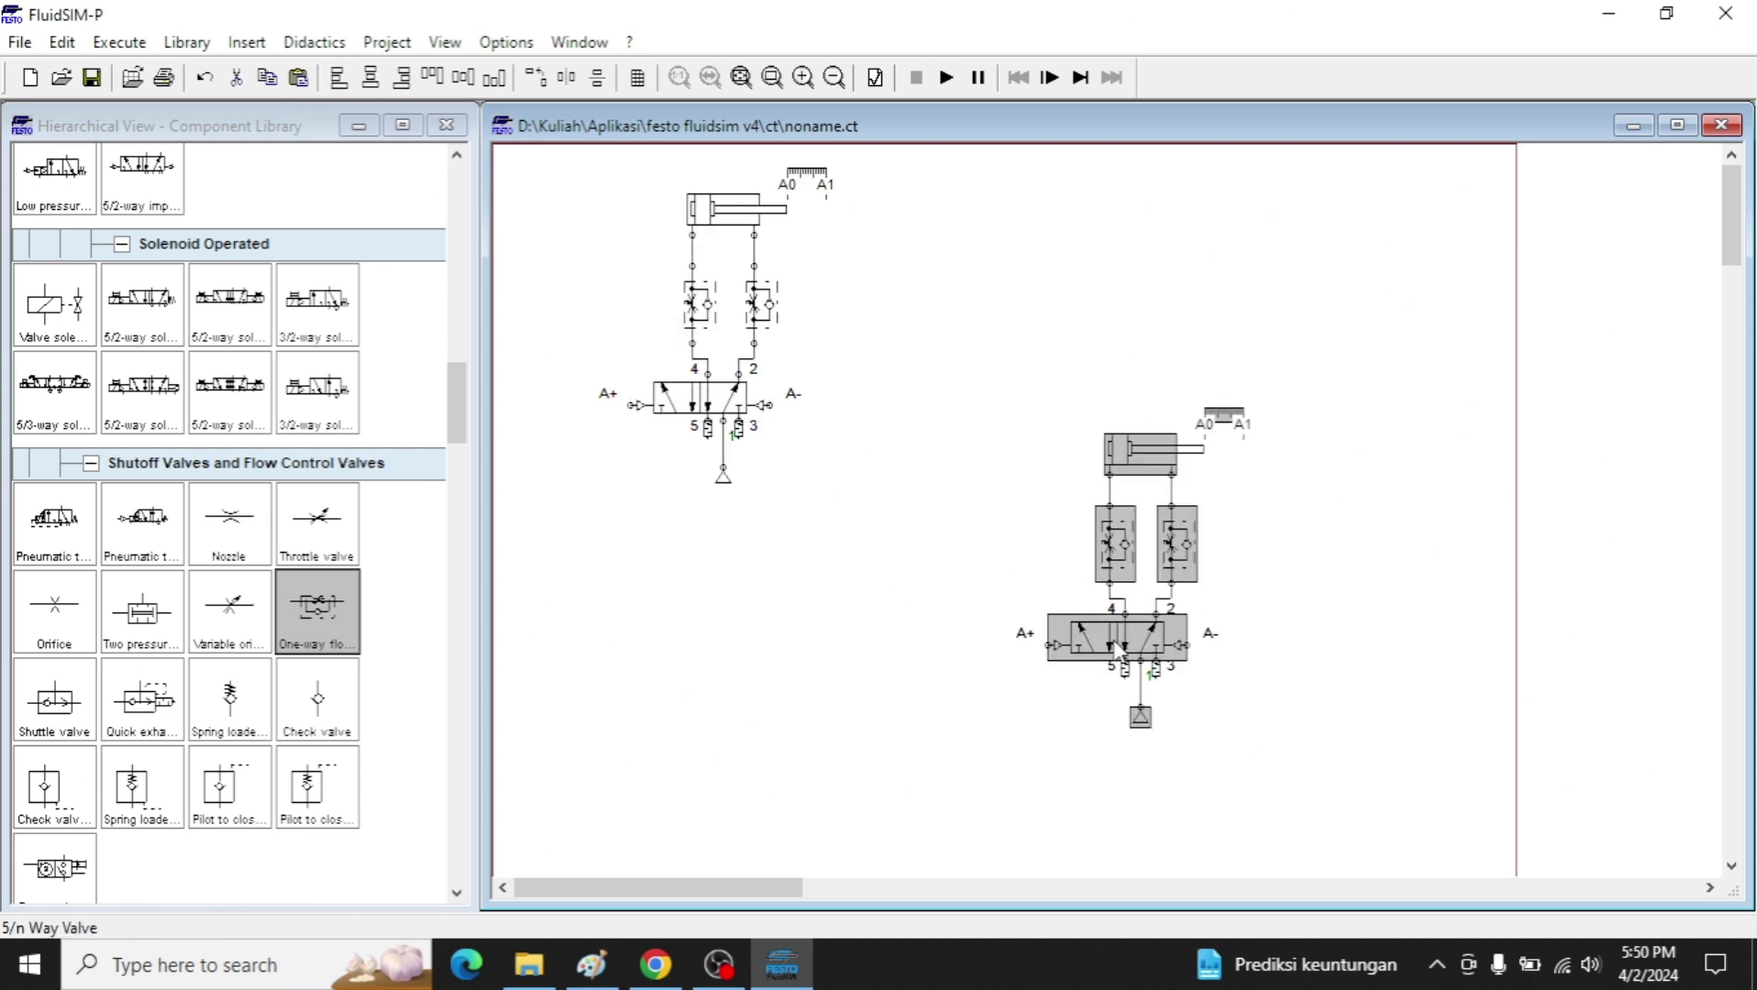
pyautogui.moveTo(1121, 657); pyautogui.dragTo(1129, 391)
pyautogui.moveTo(560, 187); pyautogui.dragTo(847, 548)
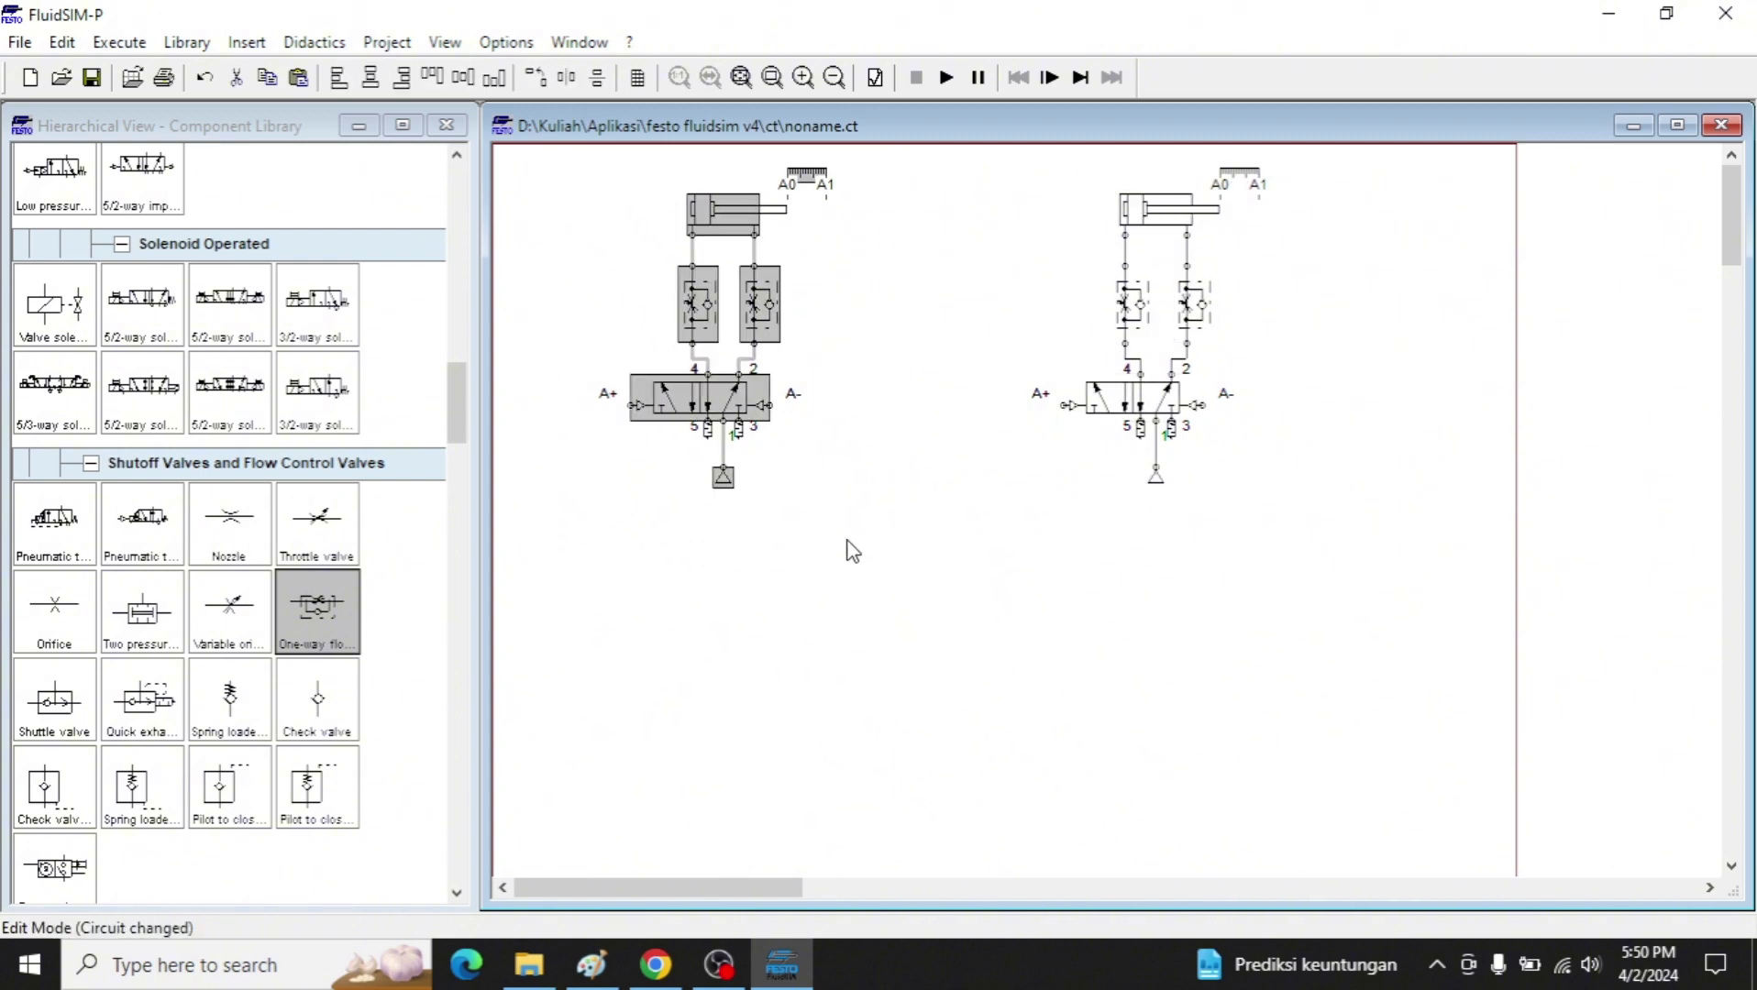
pyautogui.moveTo(731, 401); pyautogui.dragTo(769, 400)
pyautogui.click(933, 423)
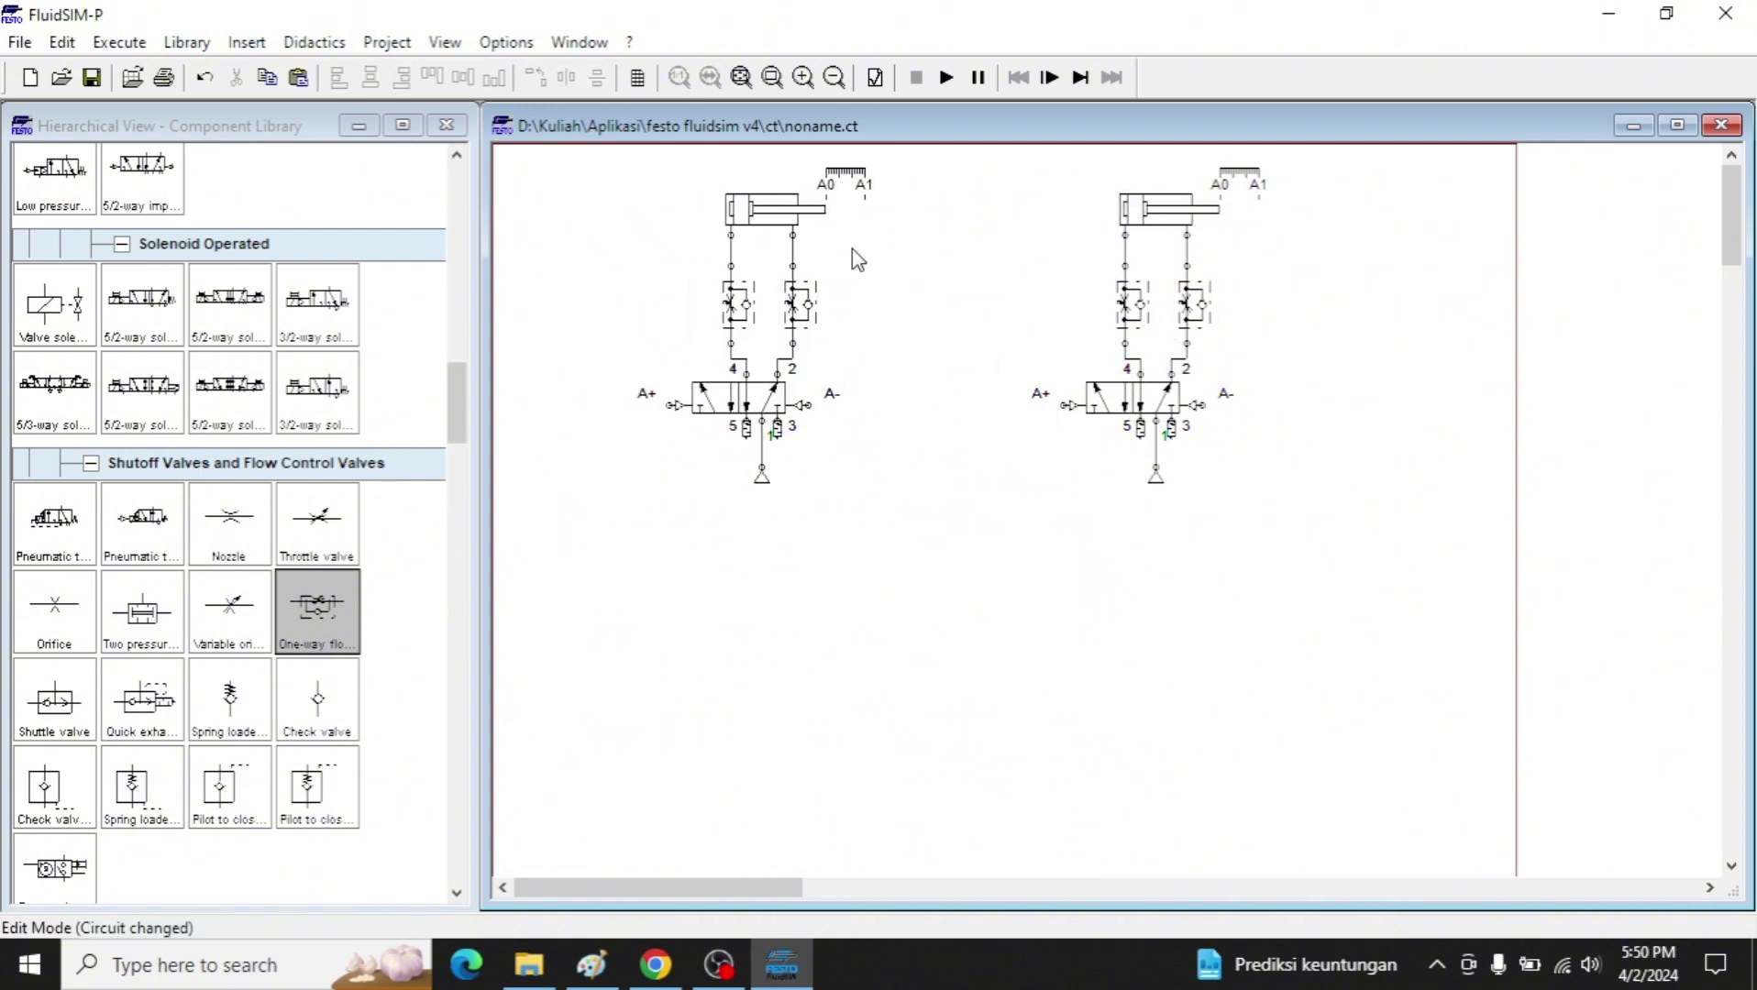
# Relabel the copied cylinder's distance rule marks as B0 at 0 mm and B1 at 100 mm.
pyautogui.doubleClick(1240, 174)
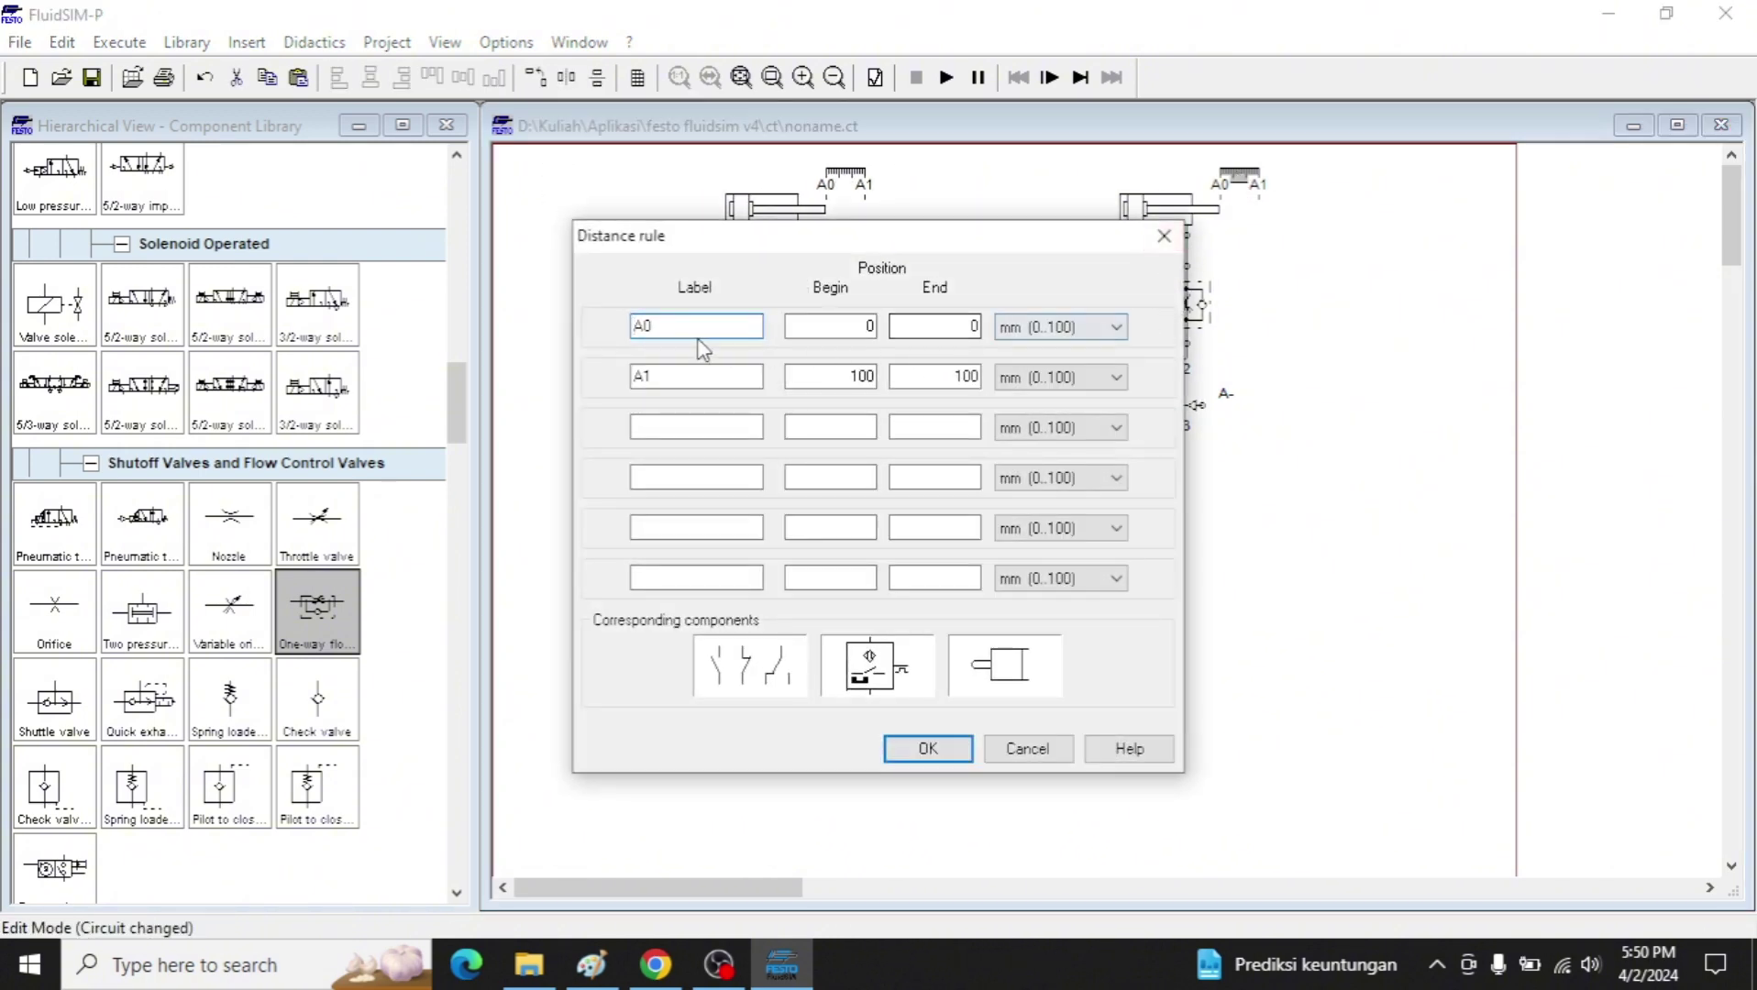
pyautogui.write('B')
pyautogui.doubleClick(671, 371)
pyautogui.write('B1')
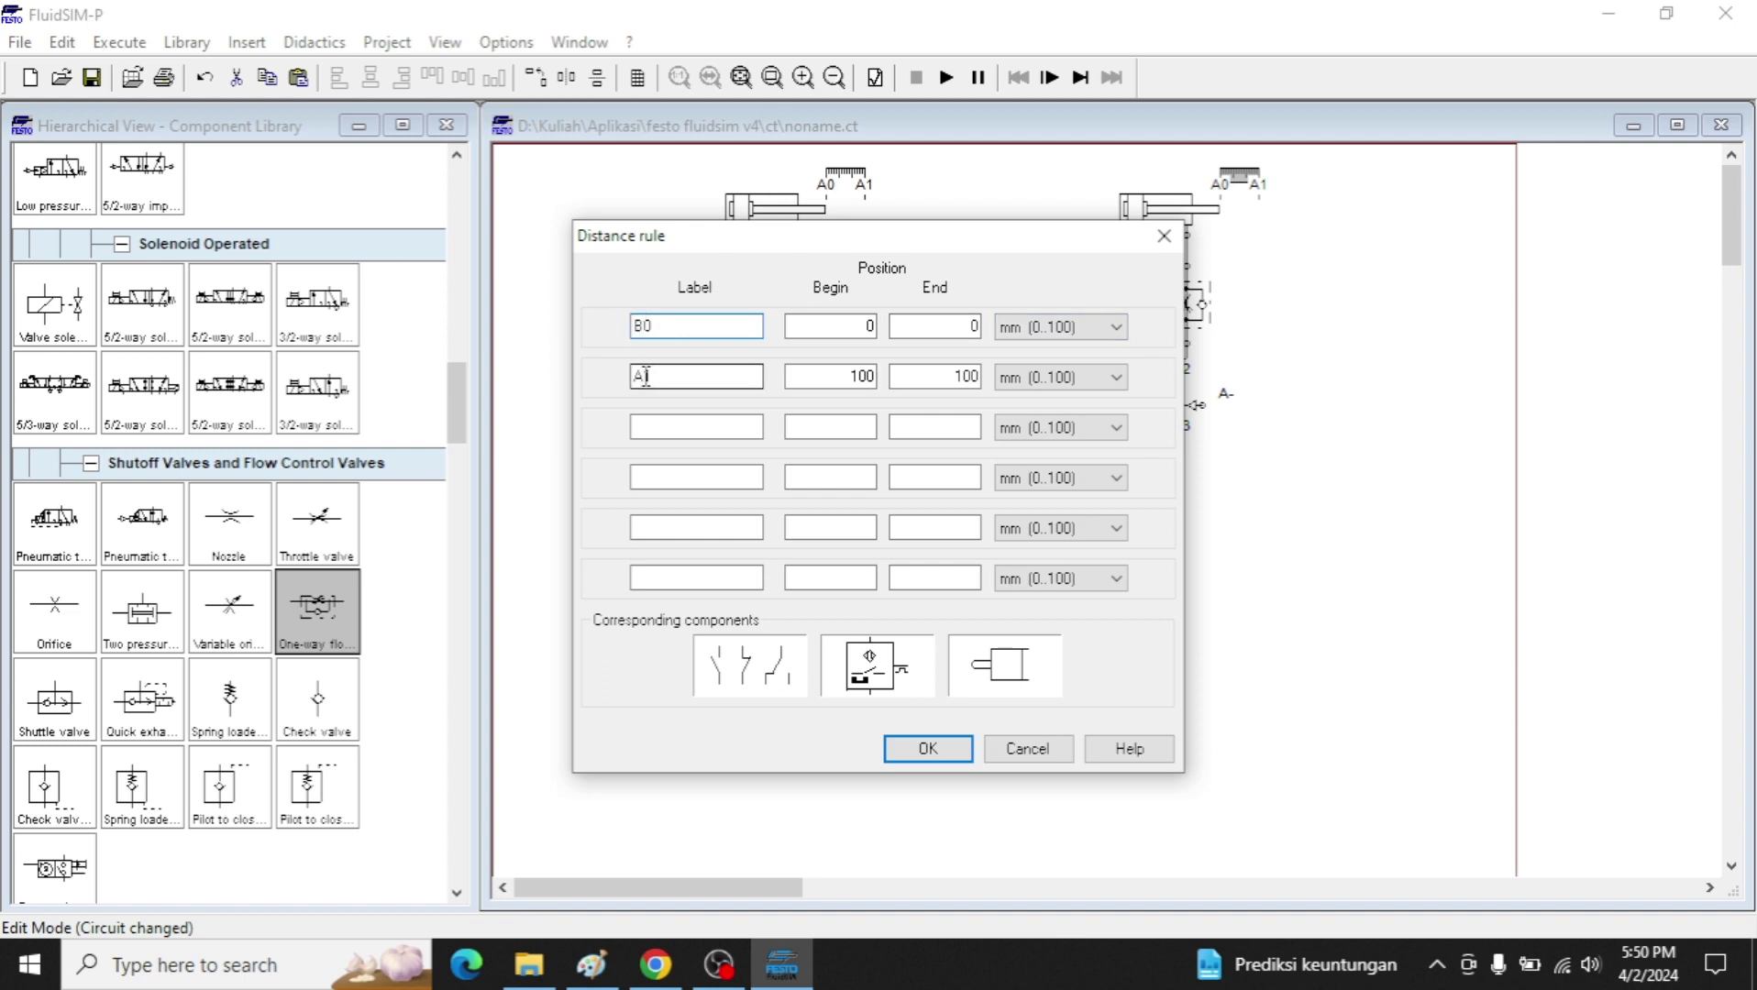
pyautogui.click(928, 748)
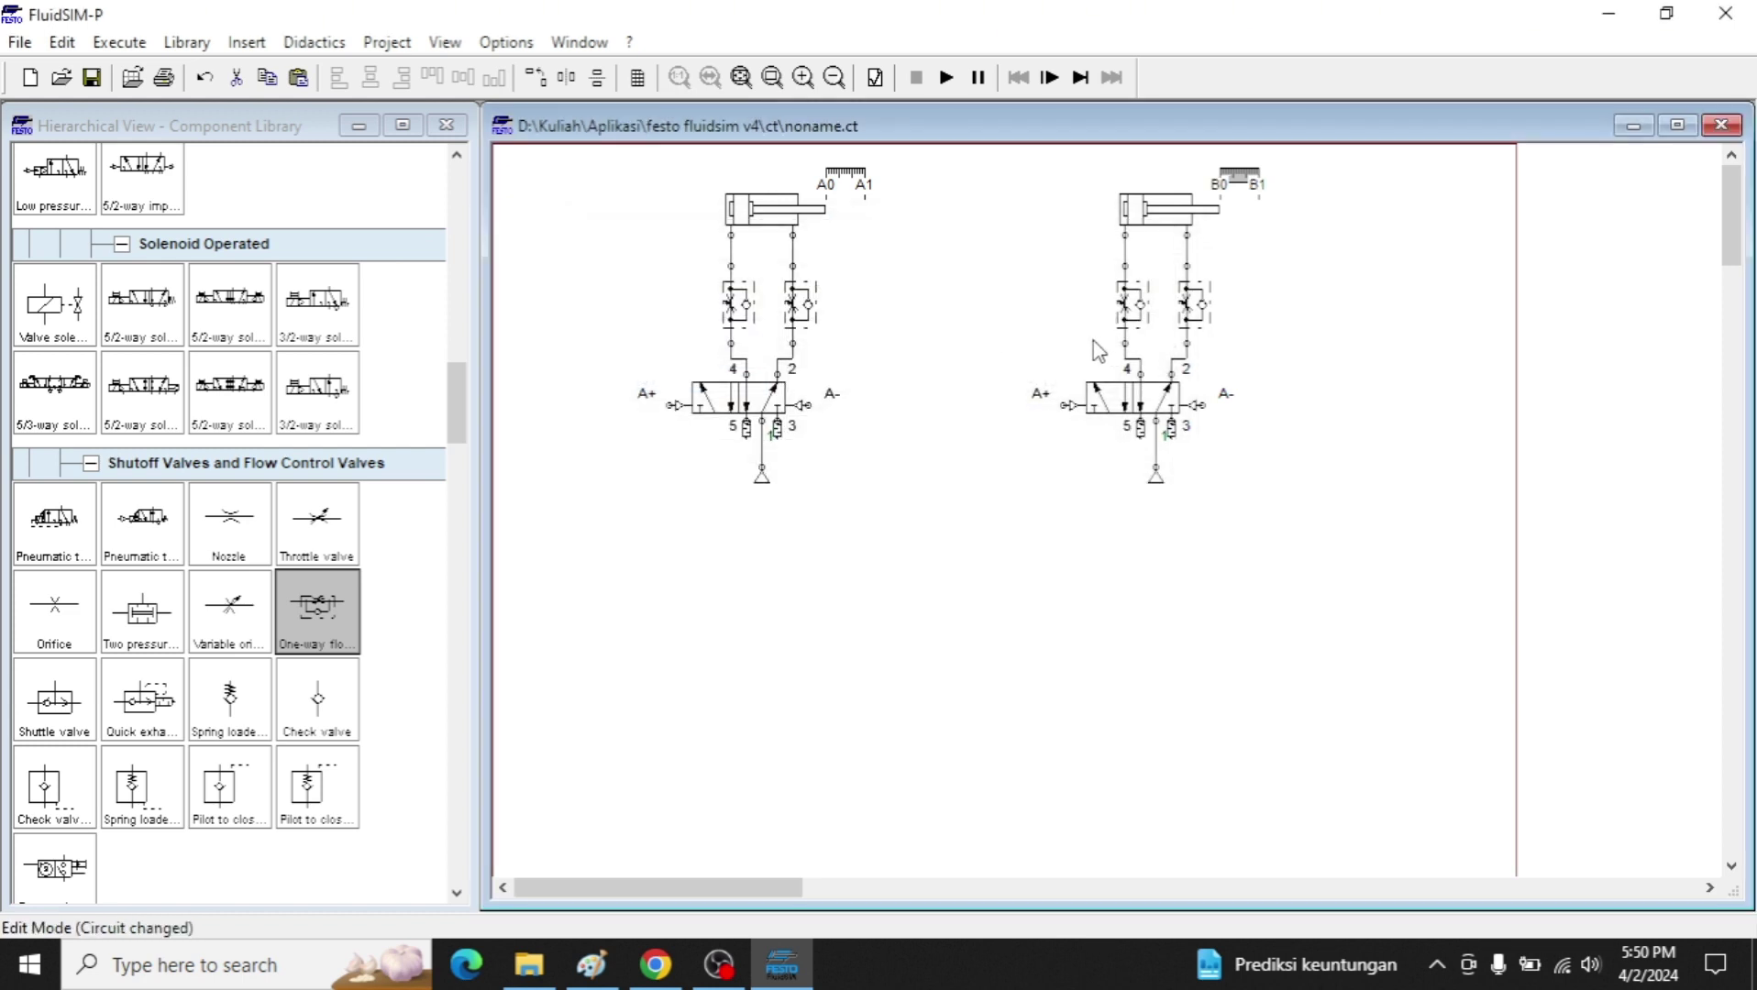
# Rename the copied way valve's left pilot connection to B+ and its right pilot connection to B-.
pyautogui.doubleClick(1040, 399)
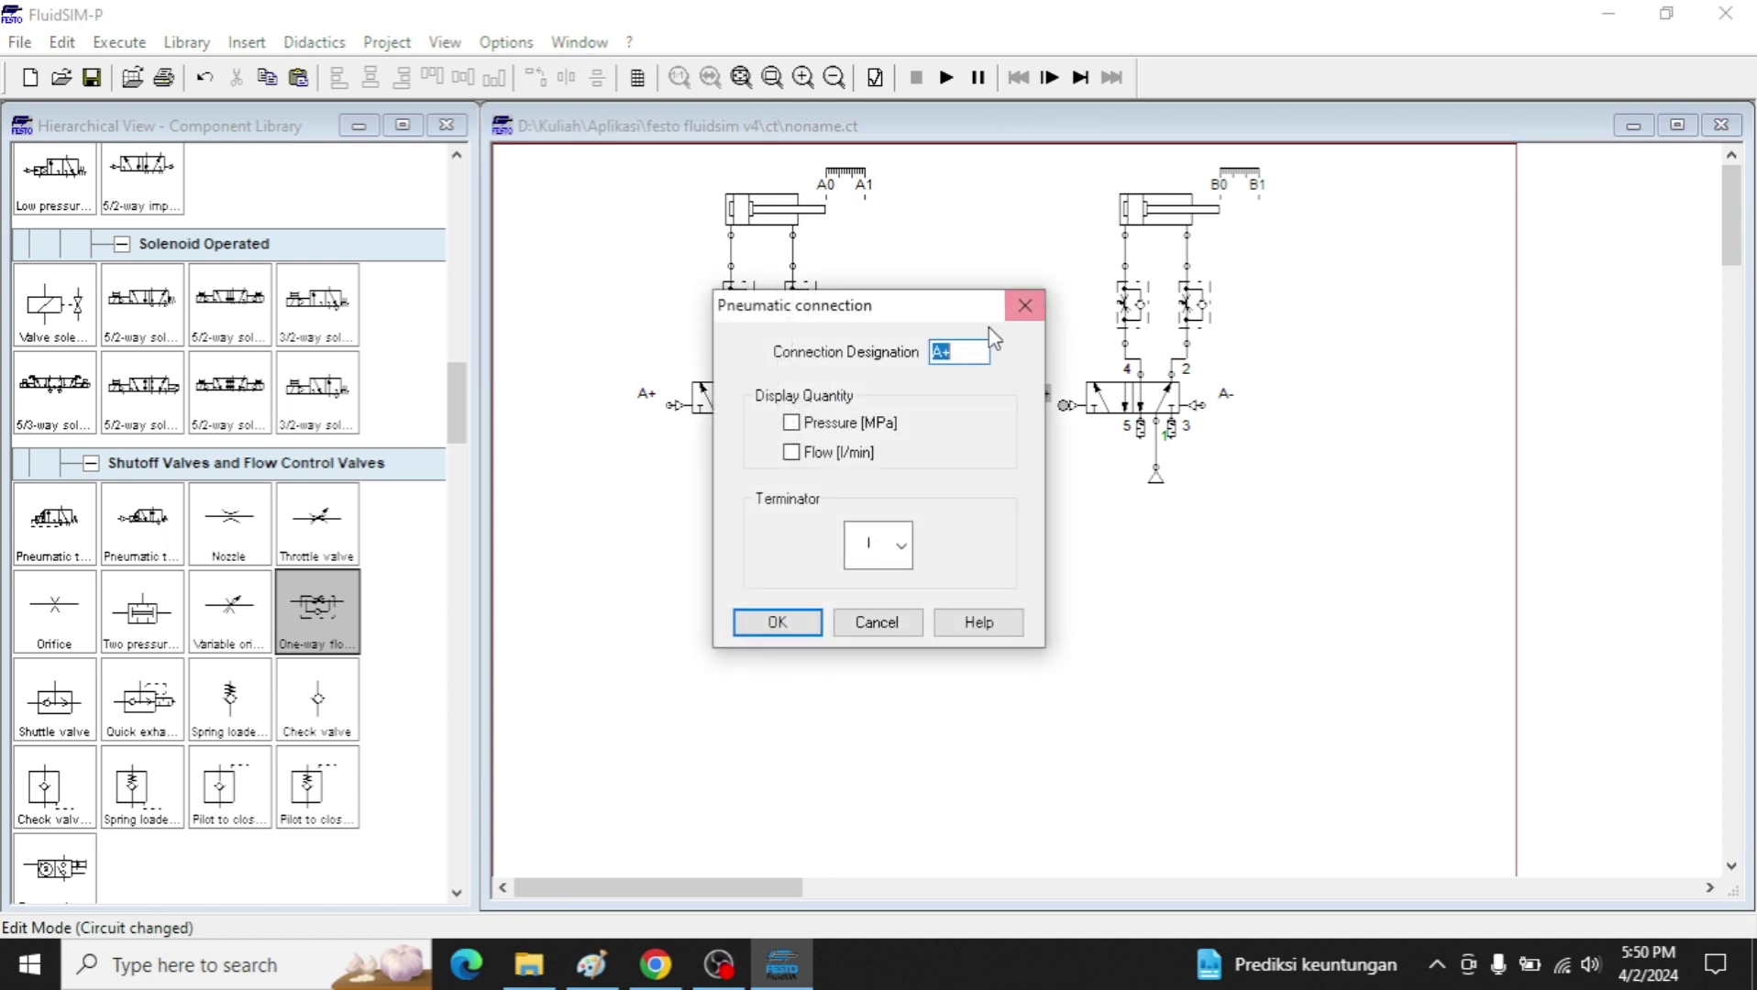
pyautogui.click(945, 354)
pyautogui.write('B')
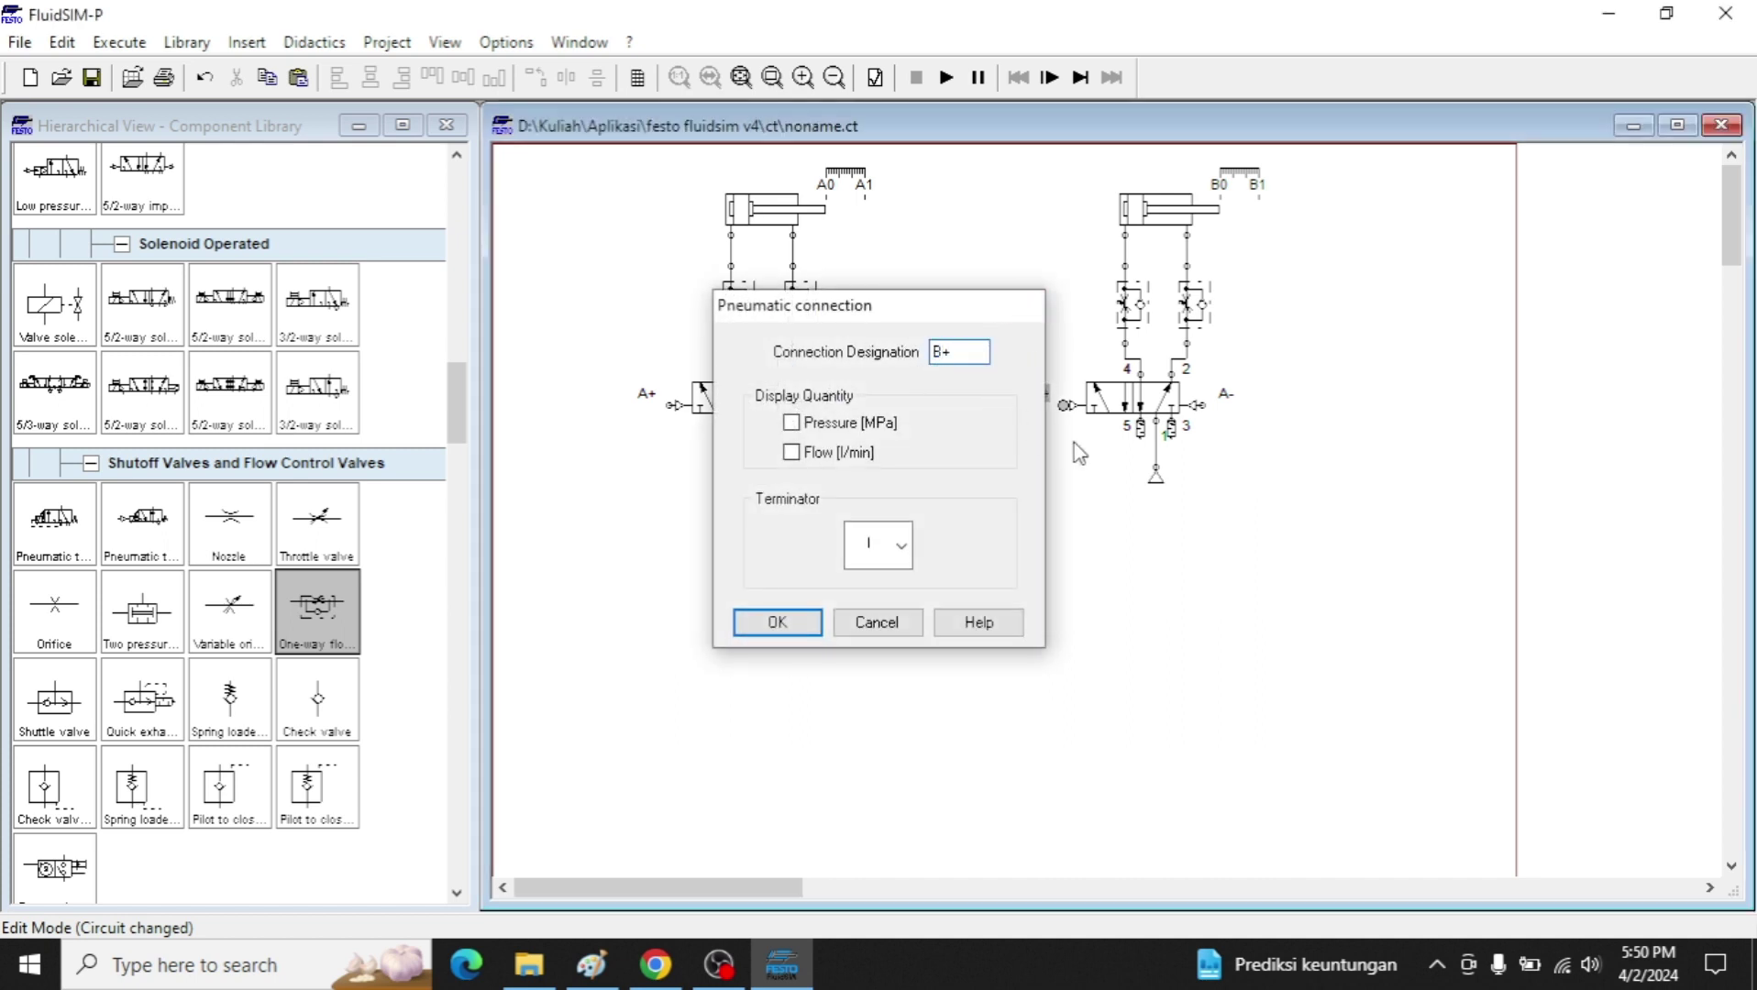
pyautogui.press('Return')
pyautogui.doubleClick(1227, 393)
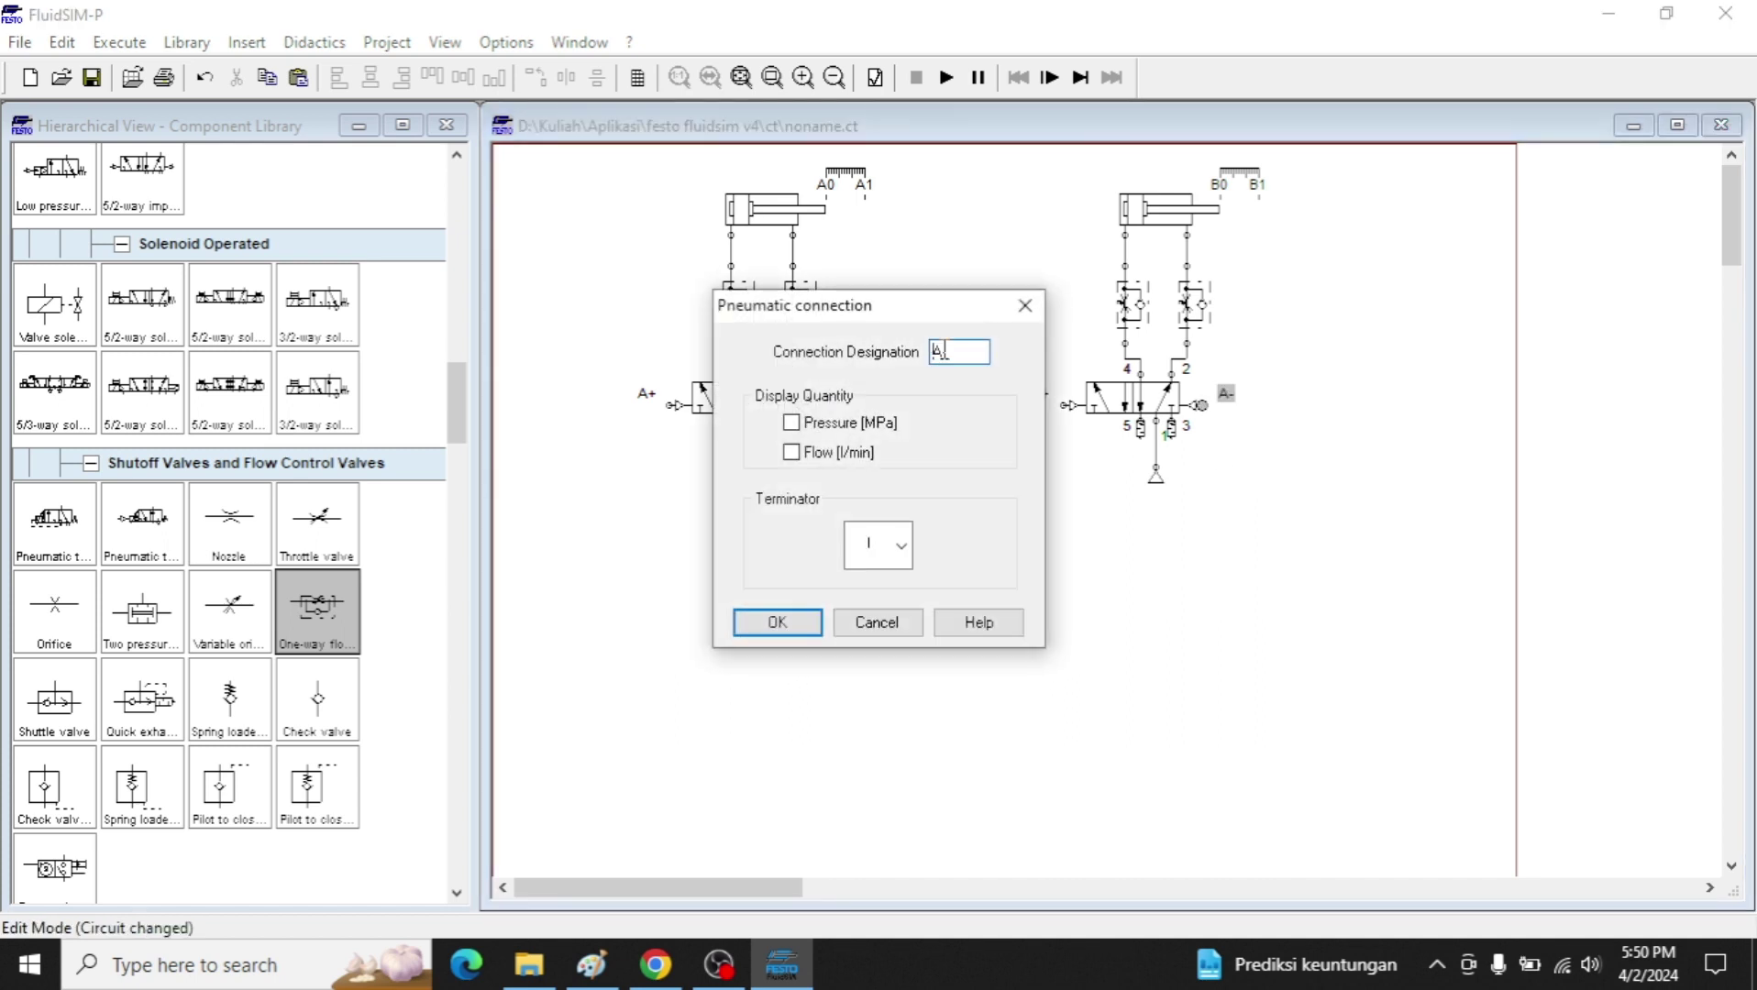
pyautogui.write('B')
pyautogui.press('Return')
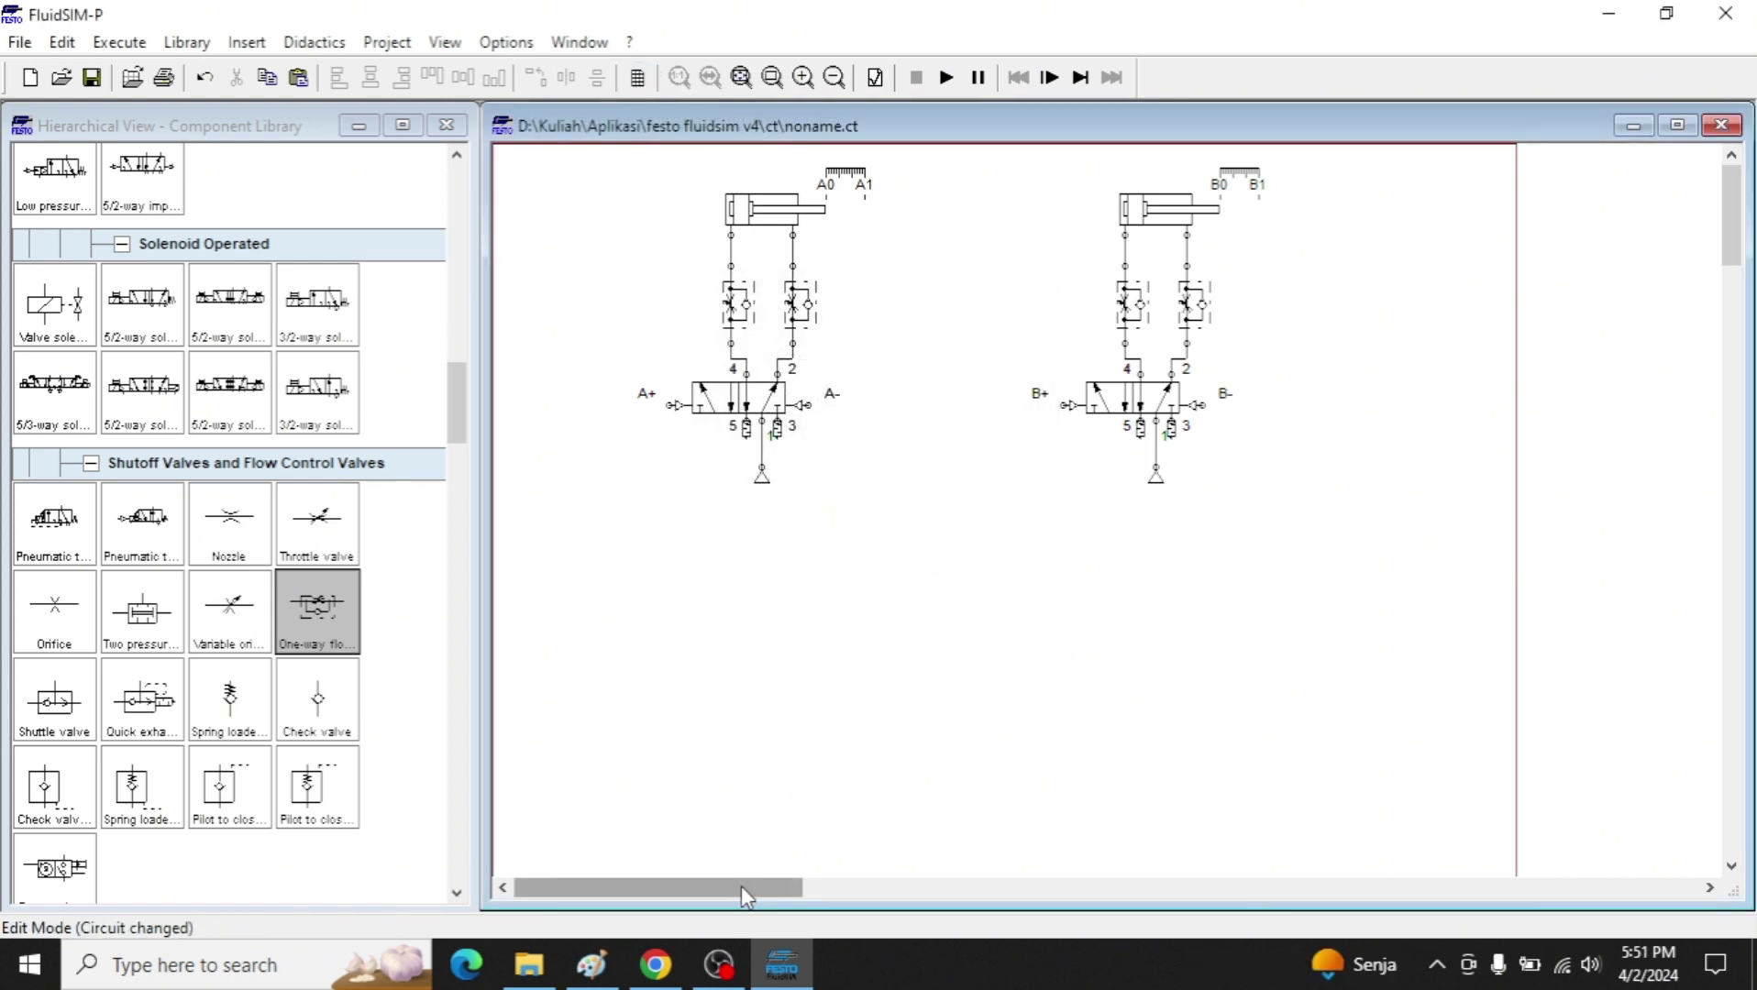
# Switch to Paint and redraw the handwritten S2 label beneath B+ so it is legible.
pyautogui.click(587, 970)
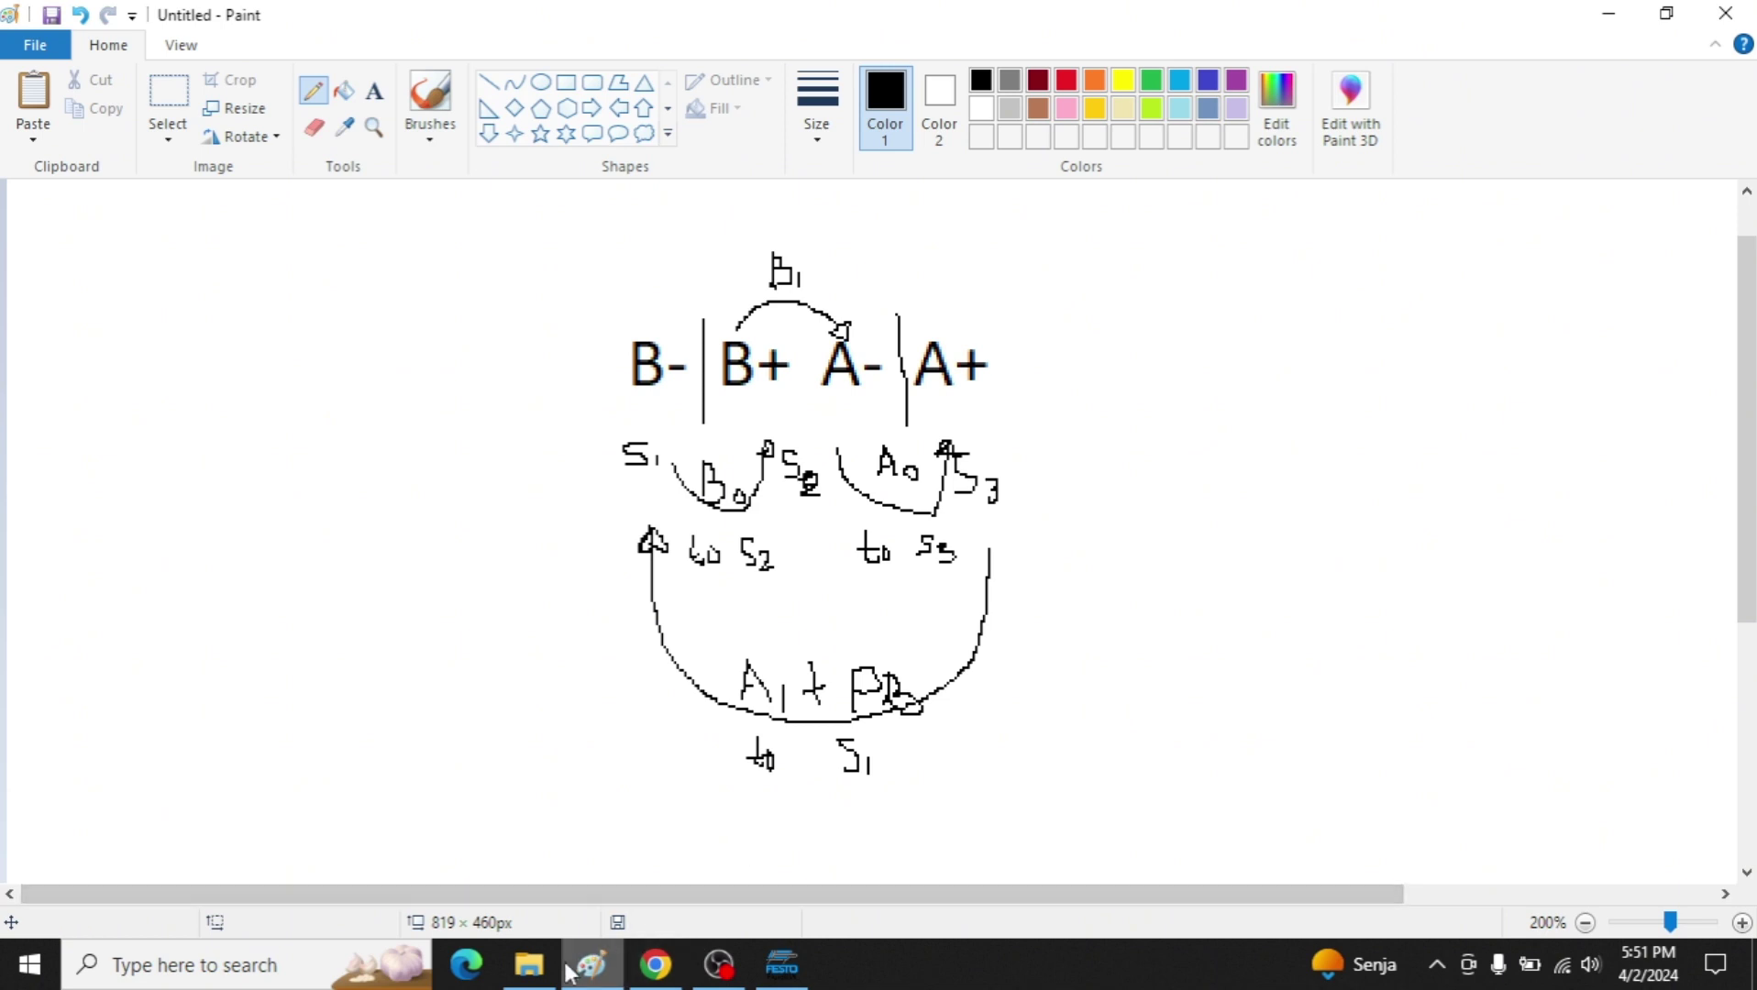
pyautogui.click(314, 127)
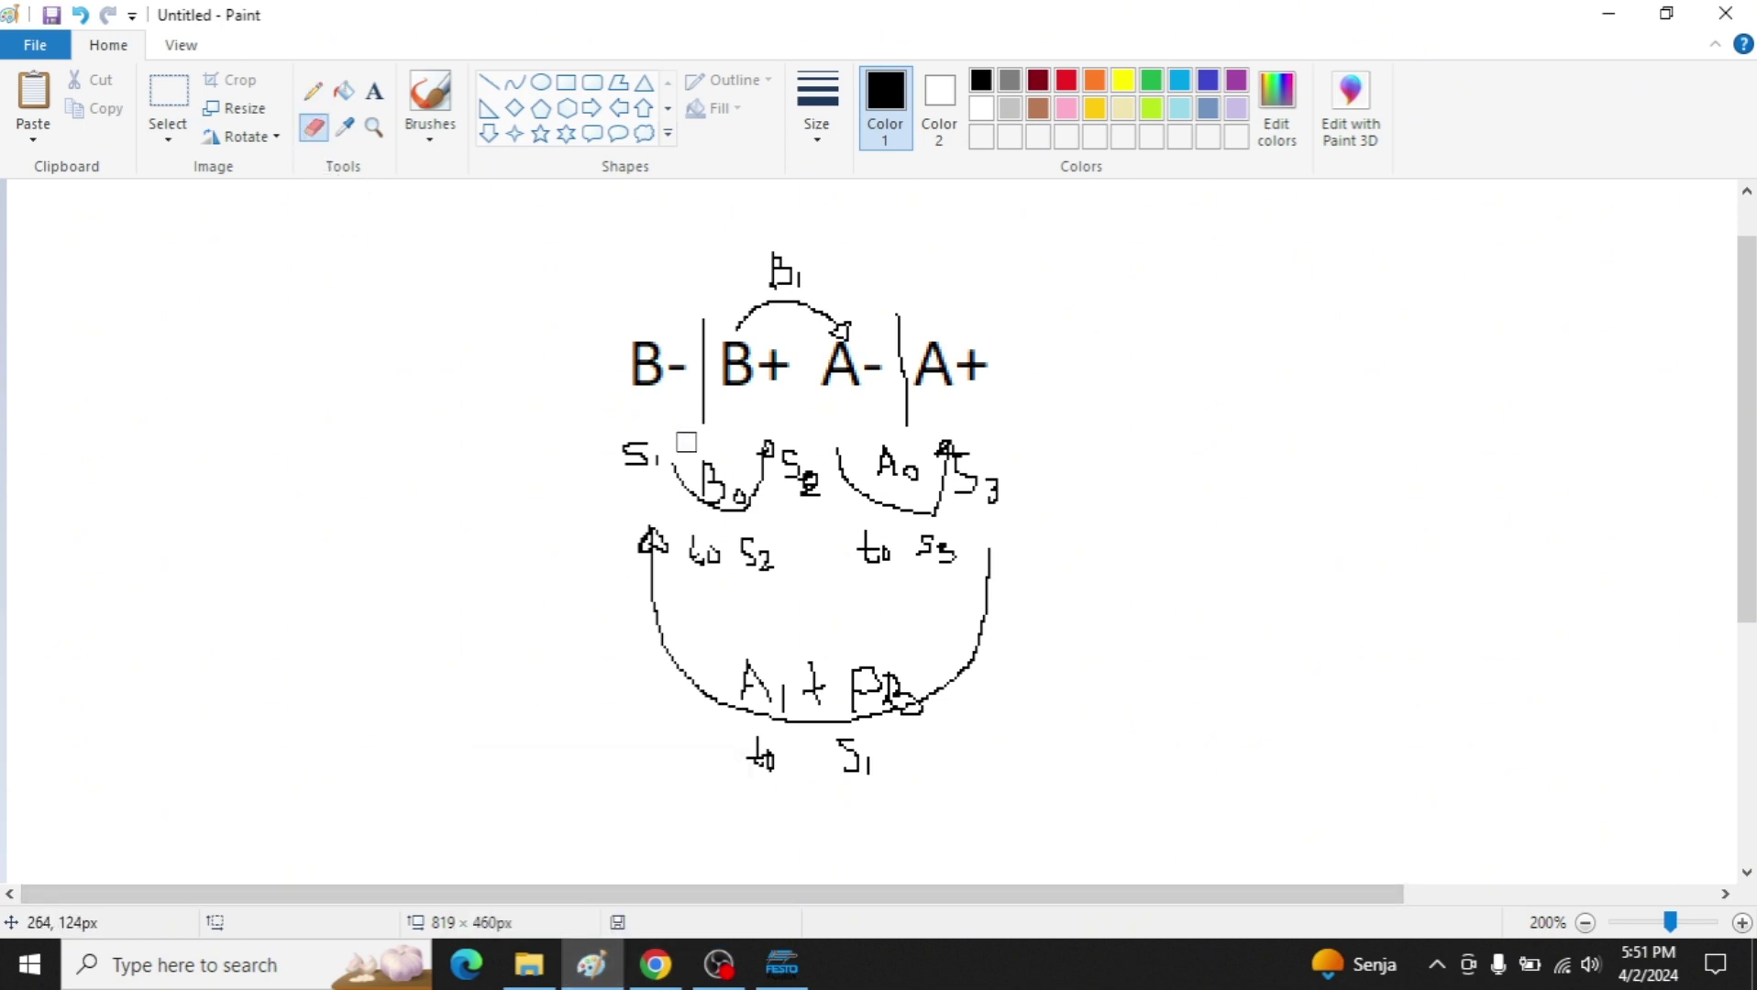
pyautogui.moveTo(794, 473)
pyautogui.mouseDown()
pyautogui.moveTo(815, 486)
pyautogui.moveTo(793, 483)
pyautogui.mouseUp()
pyautogui.click(321, 100)
pyautogui.click(313, 91)
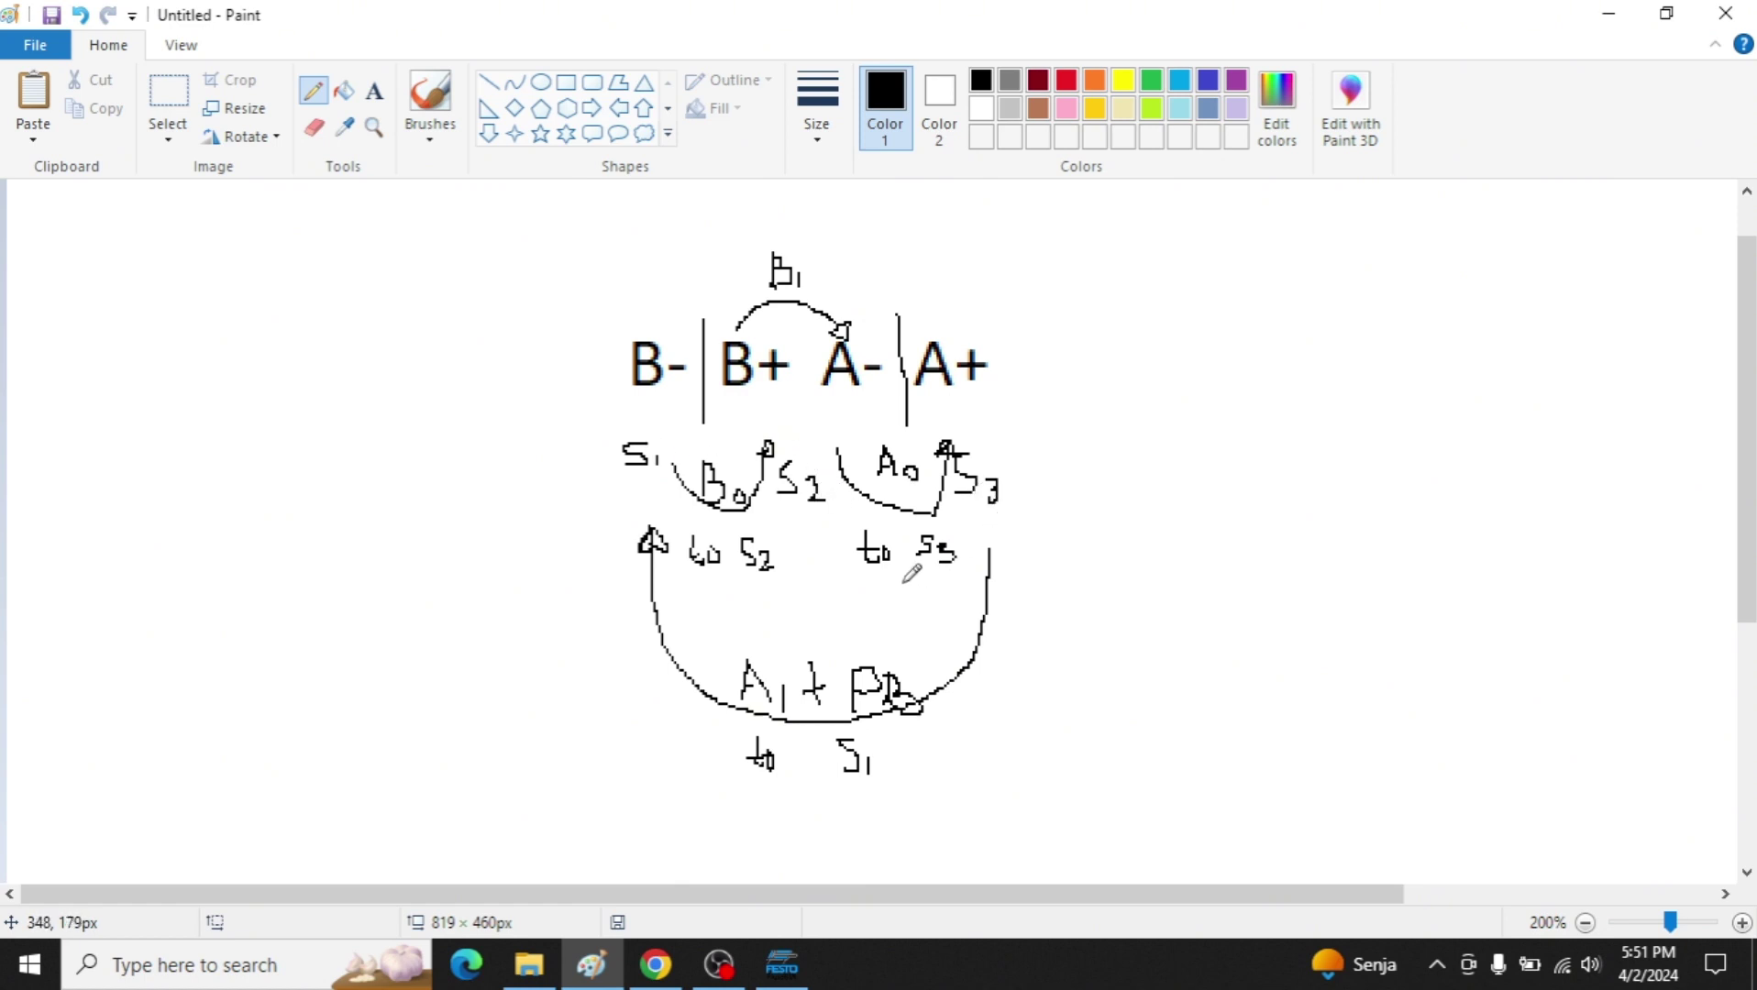
# Switch back to FluidSIM-P, place two 3/n way valves below the cylinder A circuit and join their lower ports with a line.
pyautogui.hotkey('alt', 'Tab')
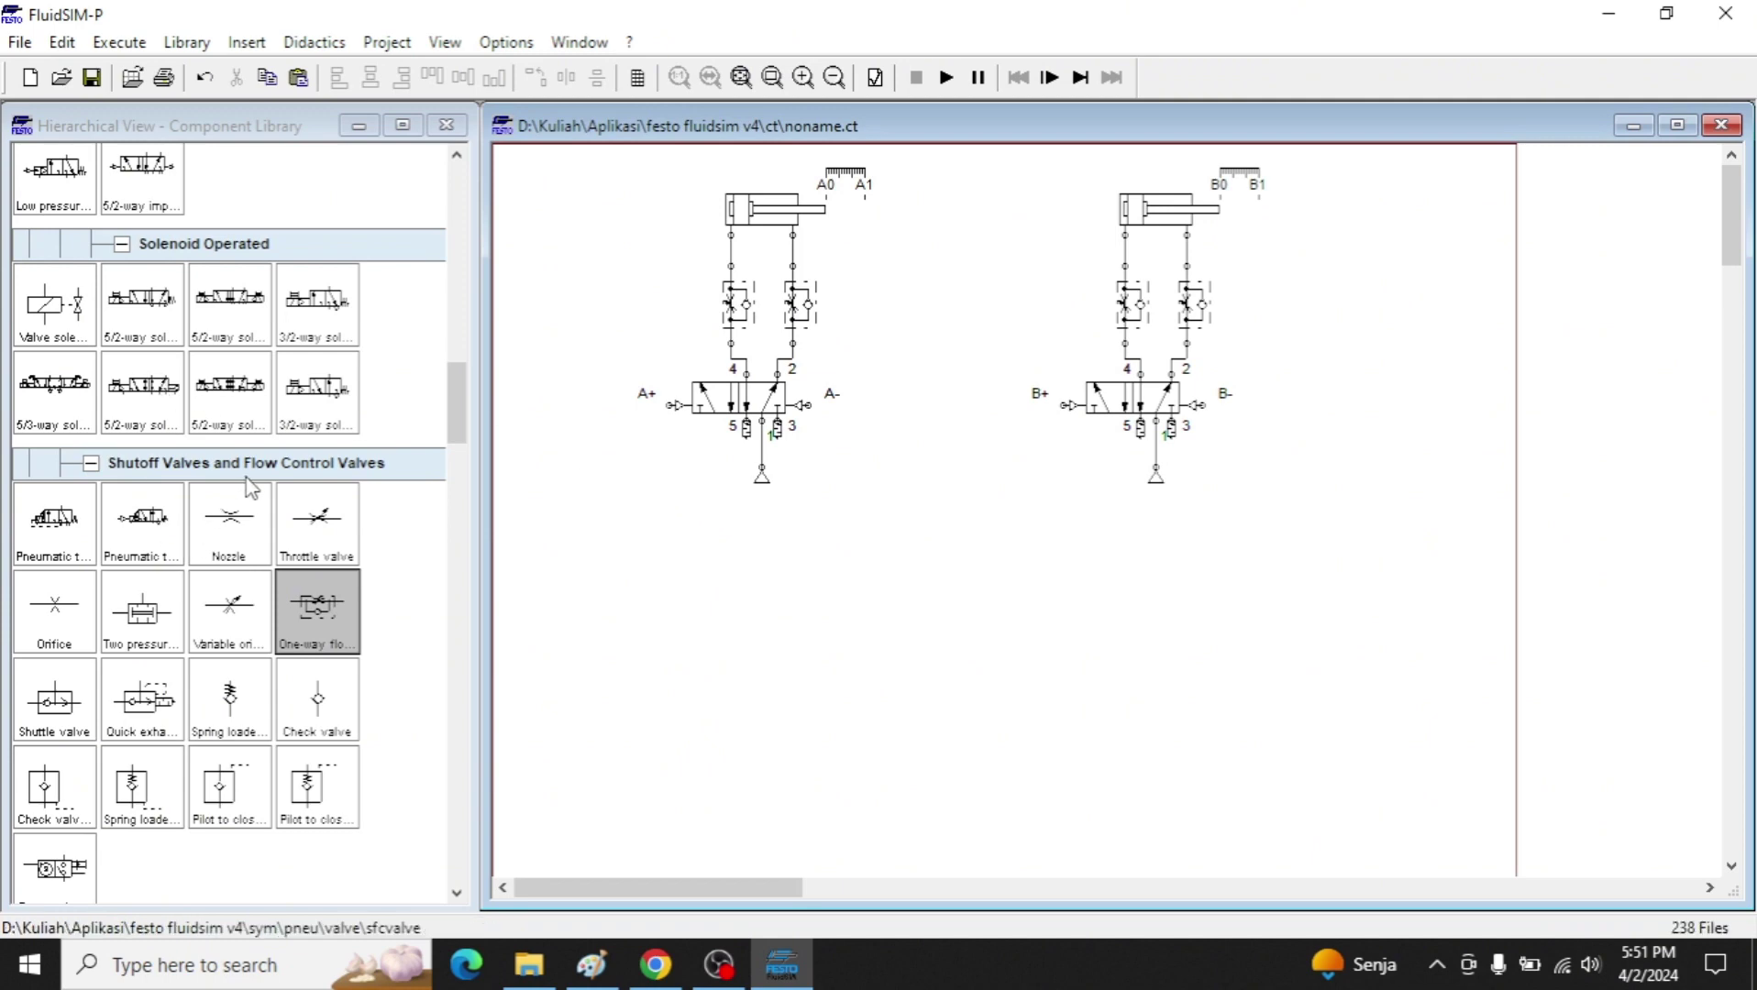
pyautogui.scroll(5, 248, 486)
pyautogui.scroll(3, 202, 340)
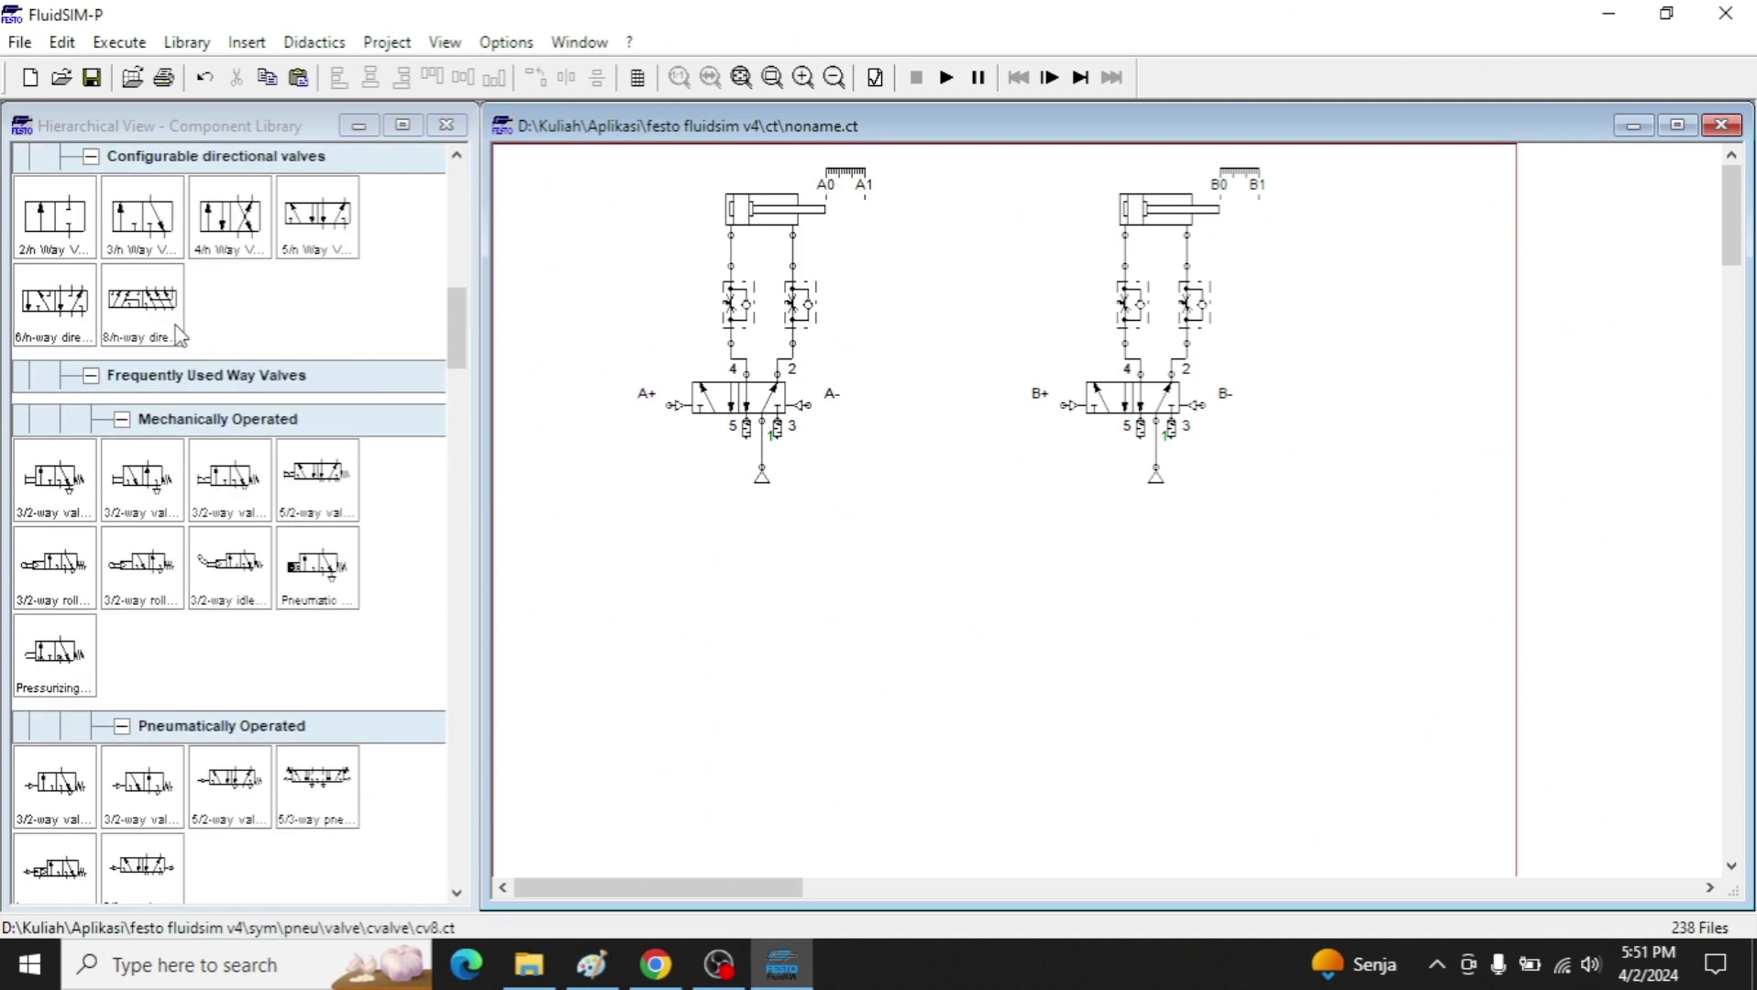
pyautogui.moveTo(139, 225); pyautogui.dragTo(600, 561)
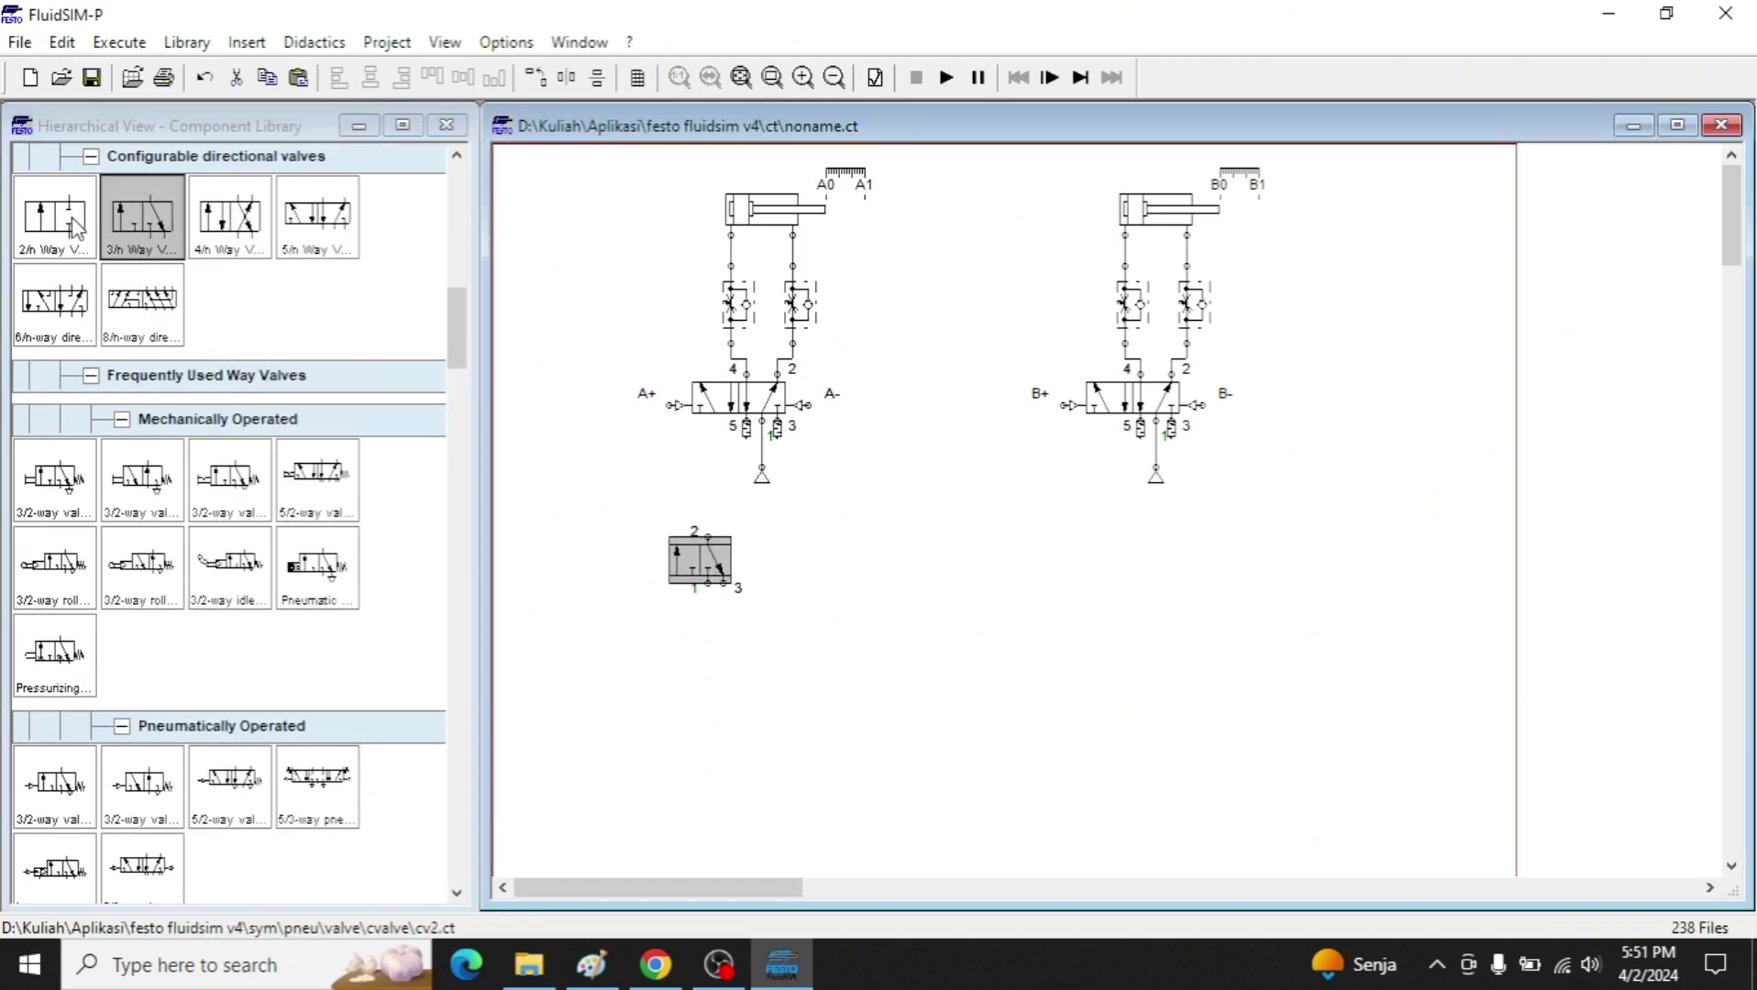
pyautogui.moveTo(76, 229)
pyautogui.mouseDown()
pyautogui.moveTo(230, 262)
pyautogui.moveTo(147, 234)
pyautogui.moveTo(361, 355)
pyautogui.moveTo(853, 582)
pyautogui.moveTo(805, 608)
pyautogui.moveTo(722, 583)
pyautogui.mouseUp()
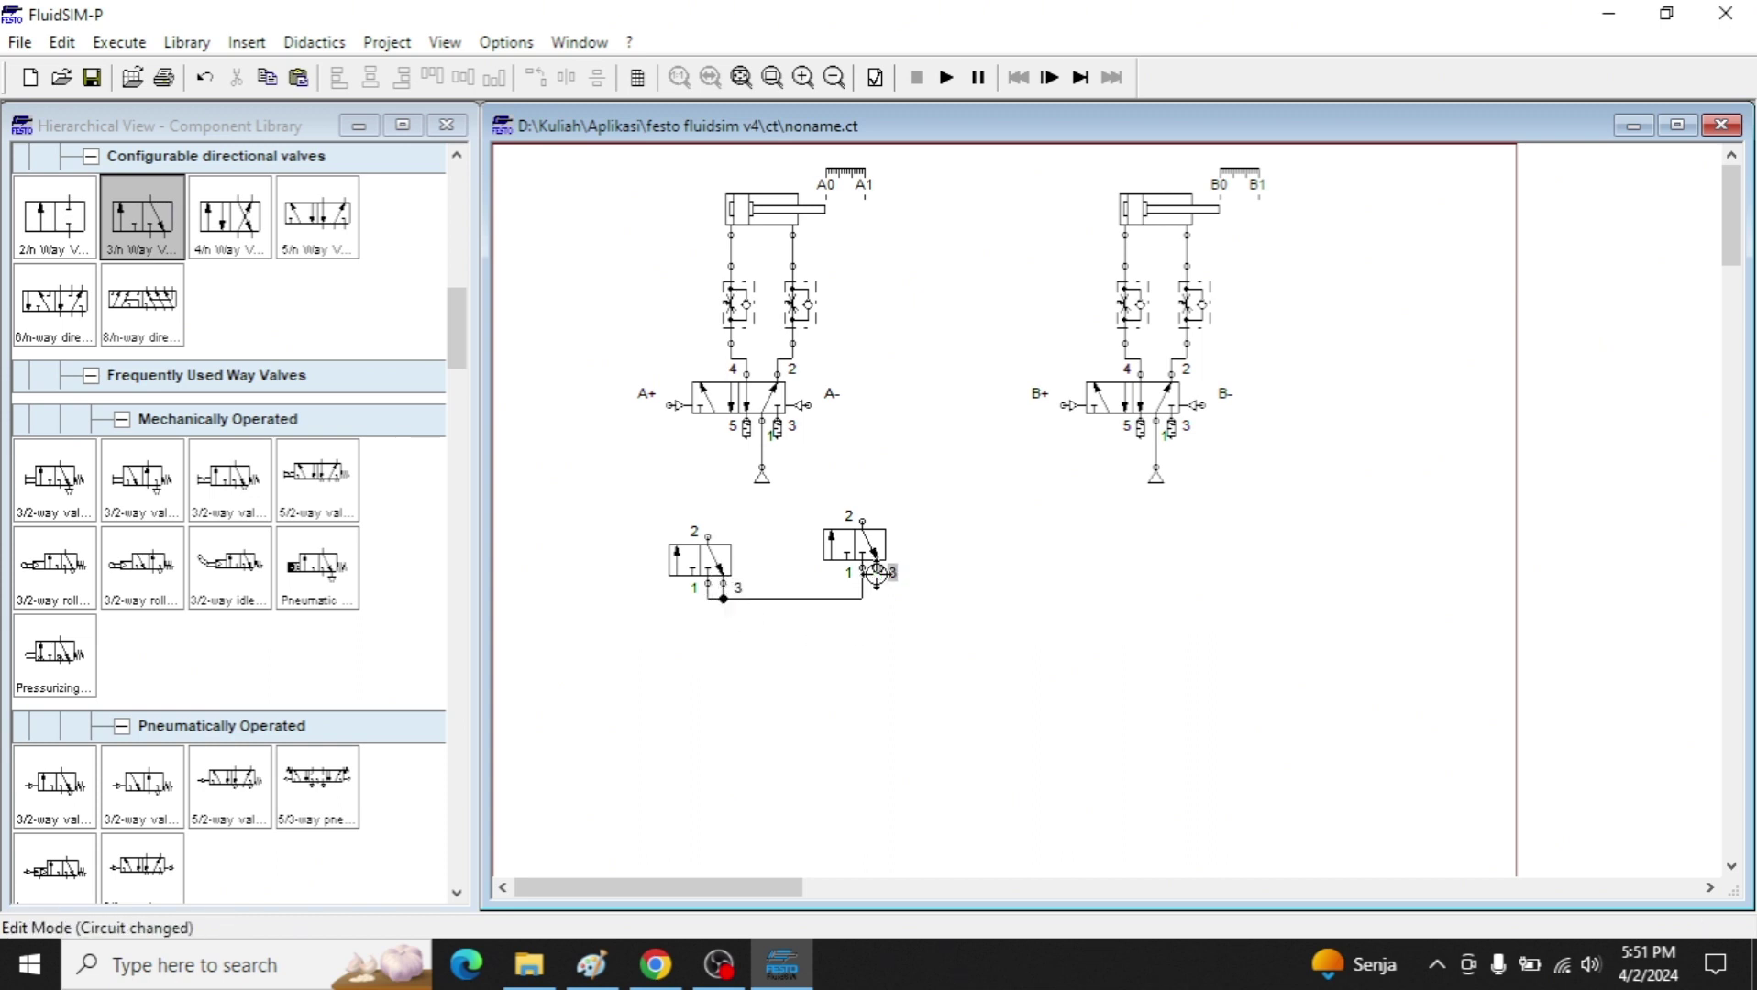
pyautogui.moveTo(878, 570); pyautogui.dragTo(862, 599)
# Delete both 3/n way valves and stretch the remaining horizontal line beneath both cylinder circuits.
pyautogui.click(839, 549)
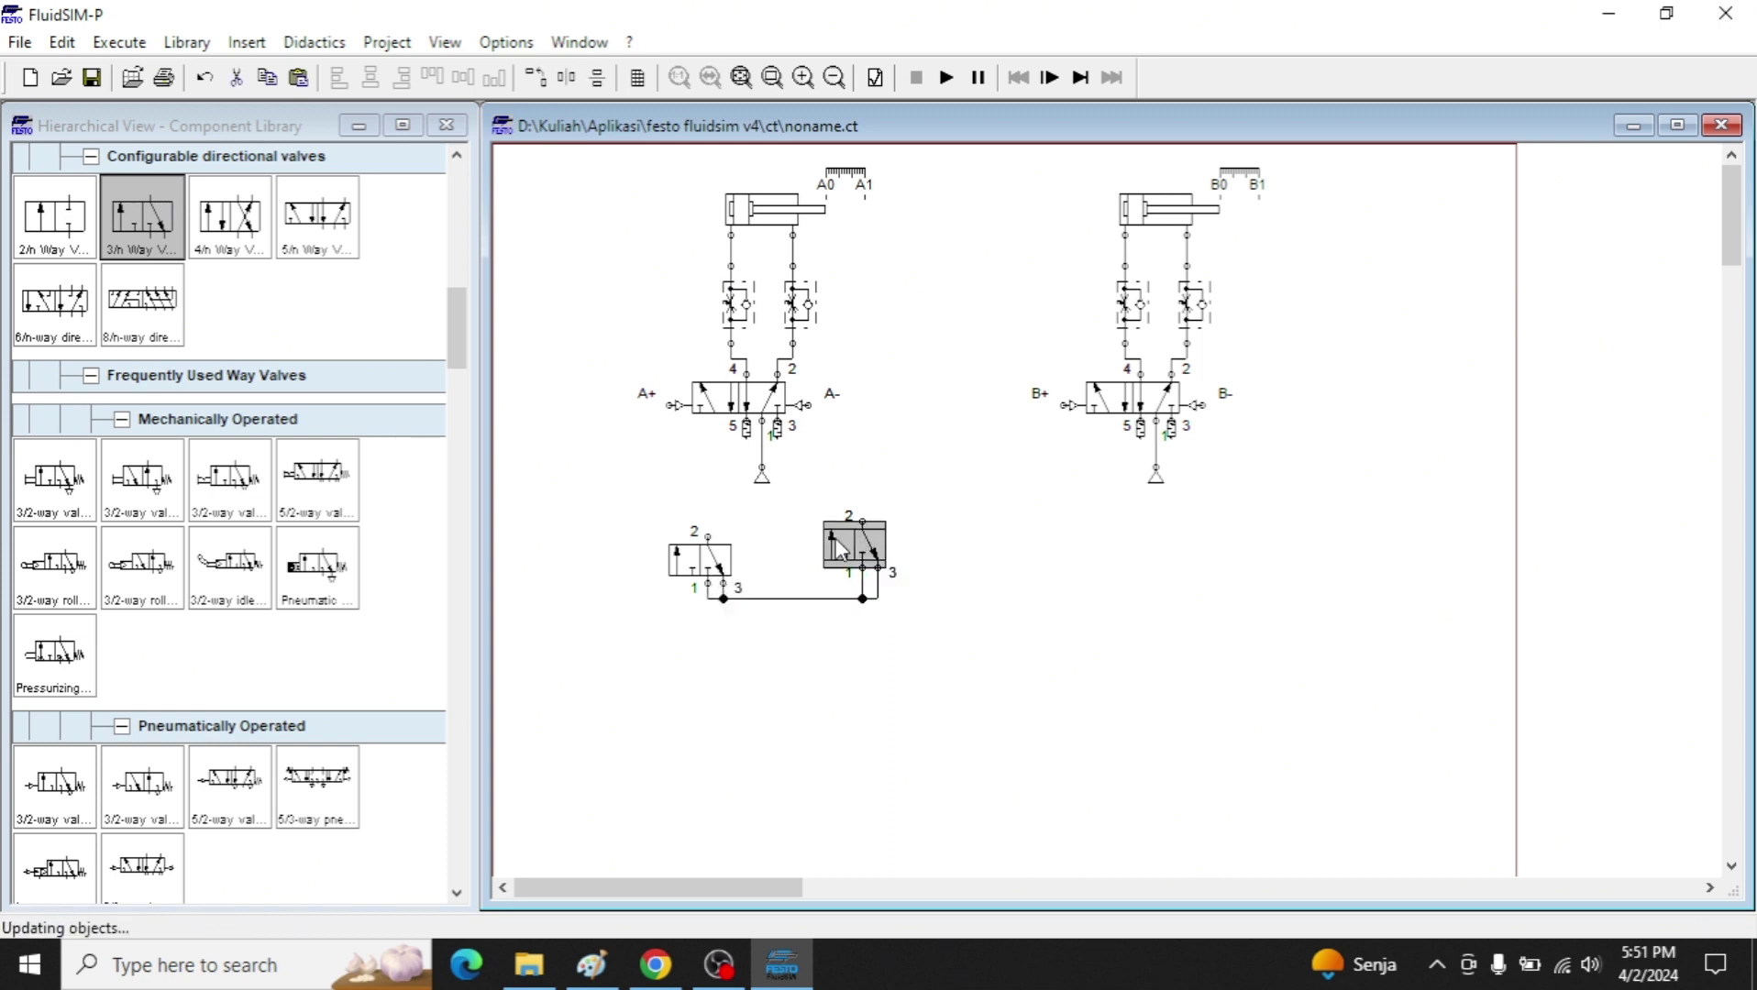
pyautogui.press('Delete')
pyautogui.click(697, 558)
pyautogui.press('Delete')
pyautogui.moveTo(667, 549); pyautogui.dragTo(998, 639)
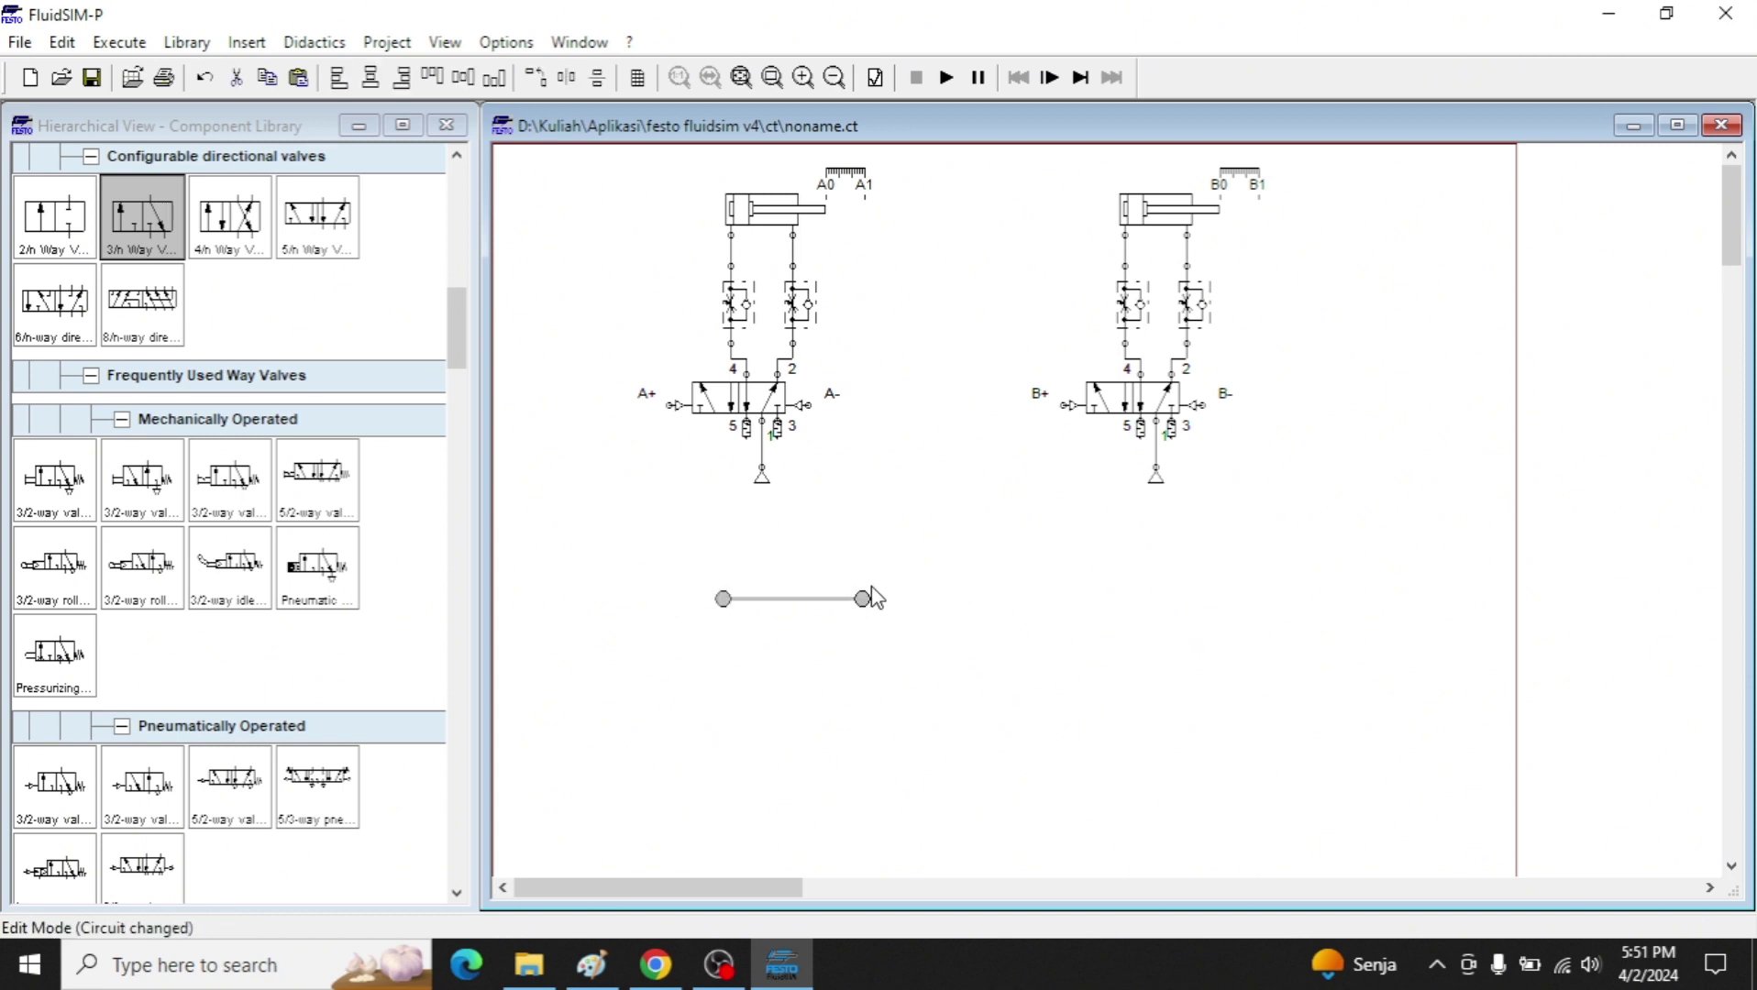
pyautogui.moveTo(871, 597); pyautogui.dragTo(1413, 620)
# Duplicate the long horizontal line and align the copy directly beneath the original.
pyautogui.click(682, 634)
pyautogui.moveTo(514, 587); pyautogui.dragTo(1524, 685)
pyautogui.hotkey('ctrl', 'v')
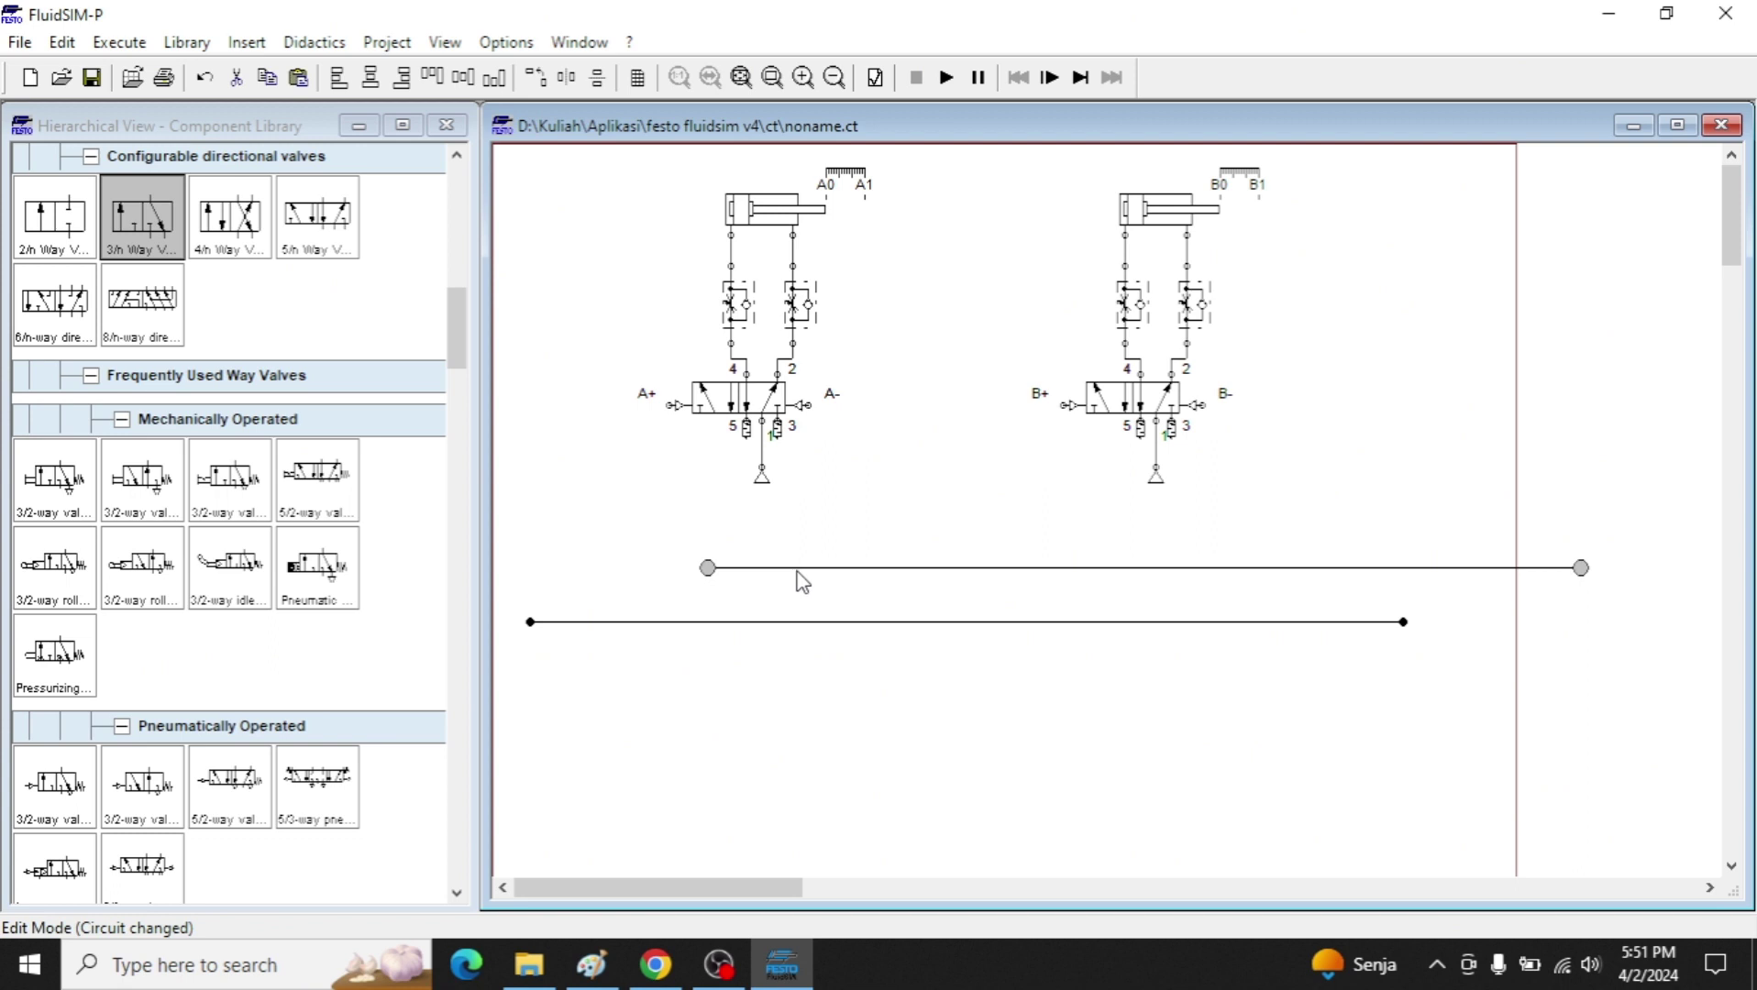
pyautogui.click(753, 584)
pyautogui.moveTo(664, 539); pyautogui.dragTo(1649, 609)
pyautogui.moveTo(1576, 564); pyautogui.dragTo(1392, 638)
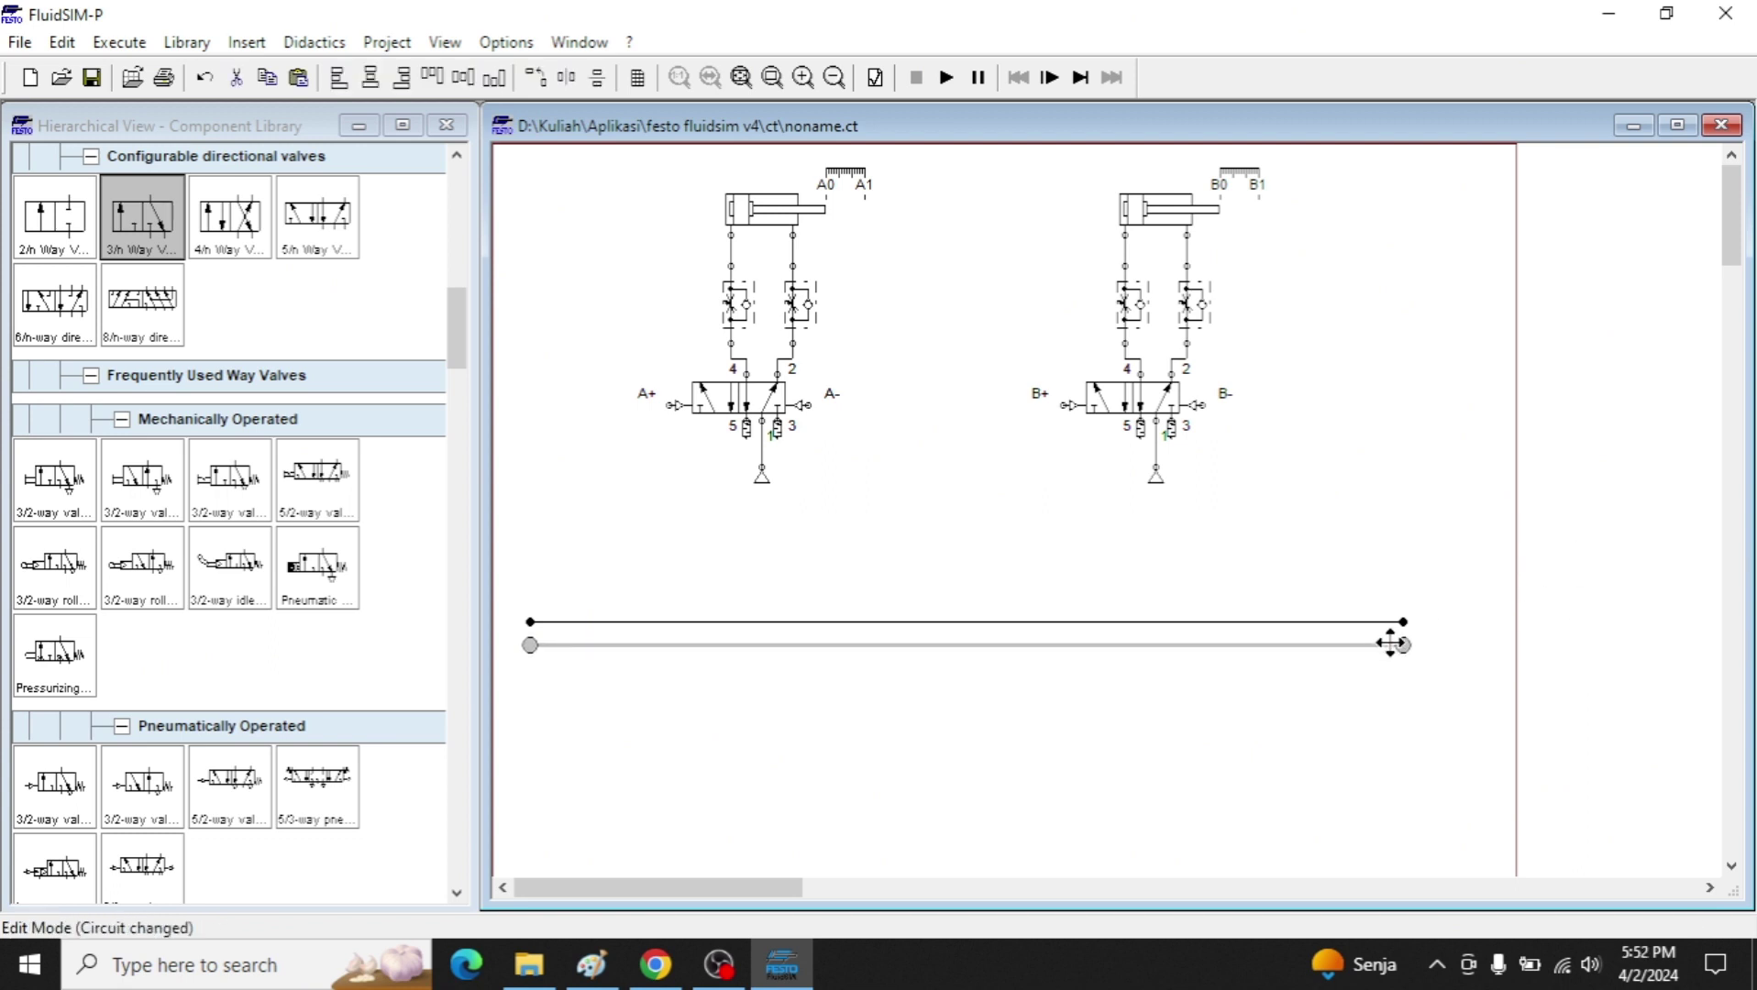
# Add a third copy of the horizontal line below the second and nudge it up to even the spacing.
pyautogui.click(1161, 636)
pyautogui.hotkey('ctrl', 'v')
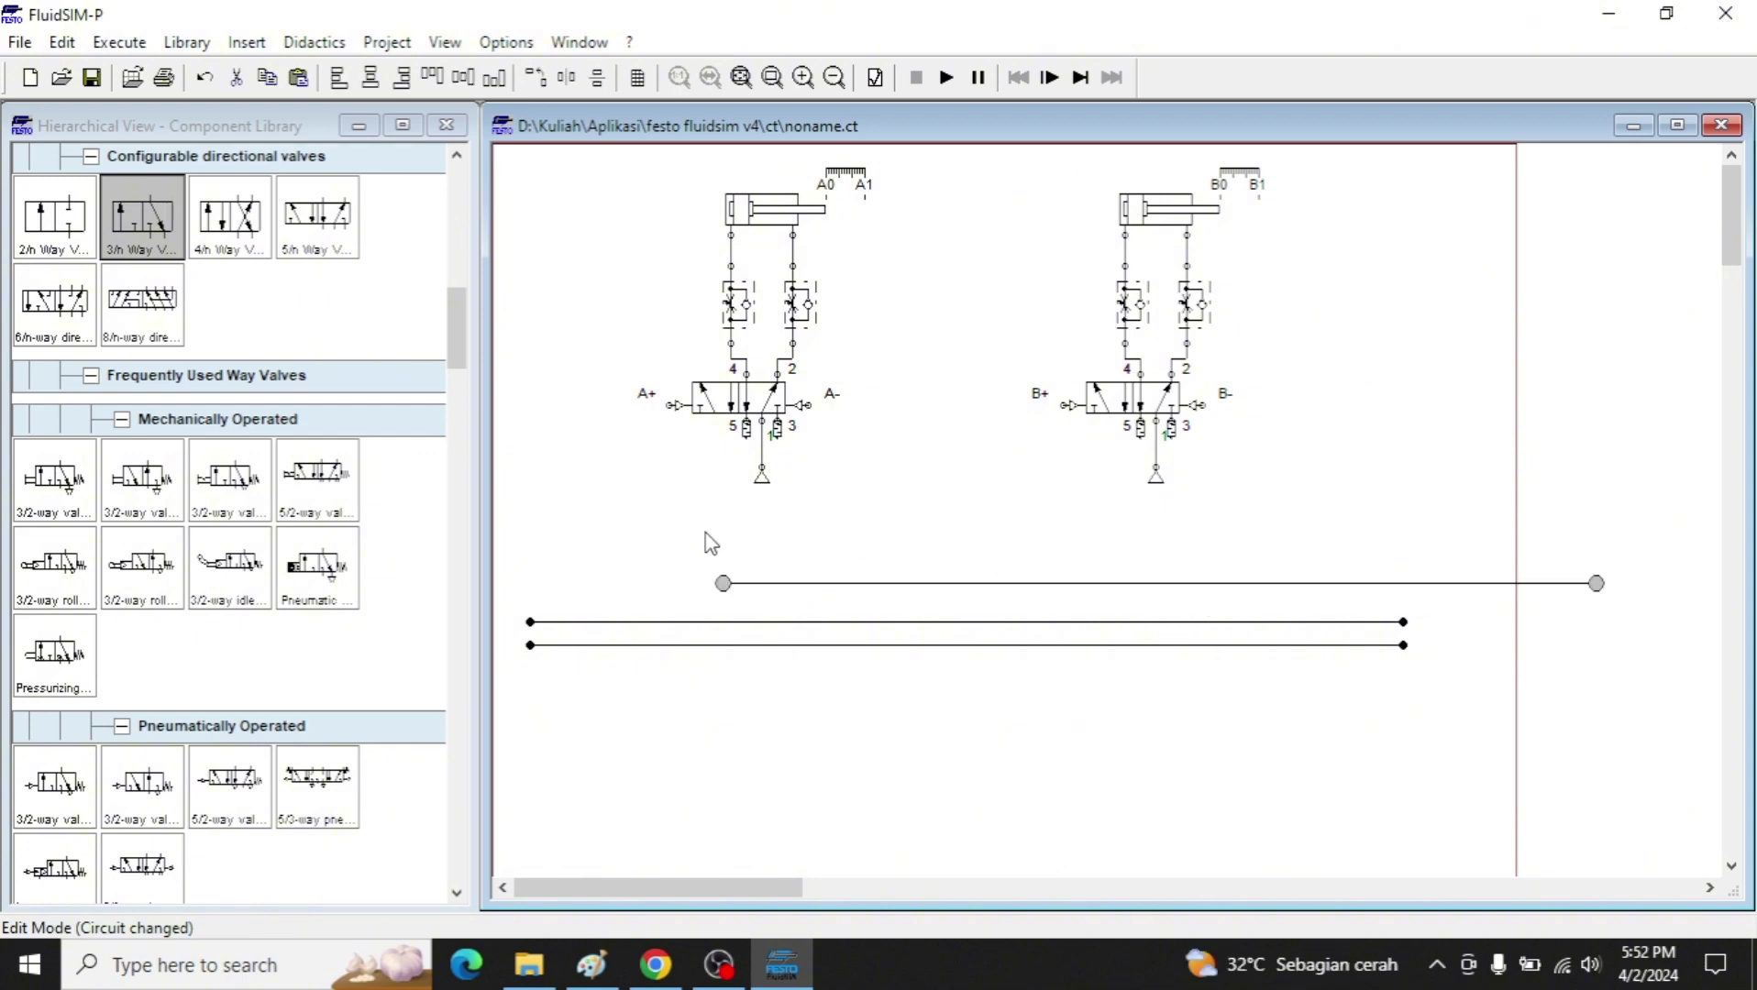
pyautogui.moveTo(706, 541); pyautogui.dragTo(1399, 680)
pyautogui.click(1267, 746)
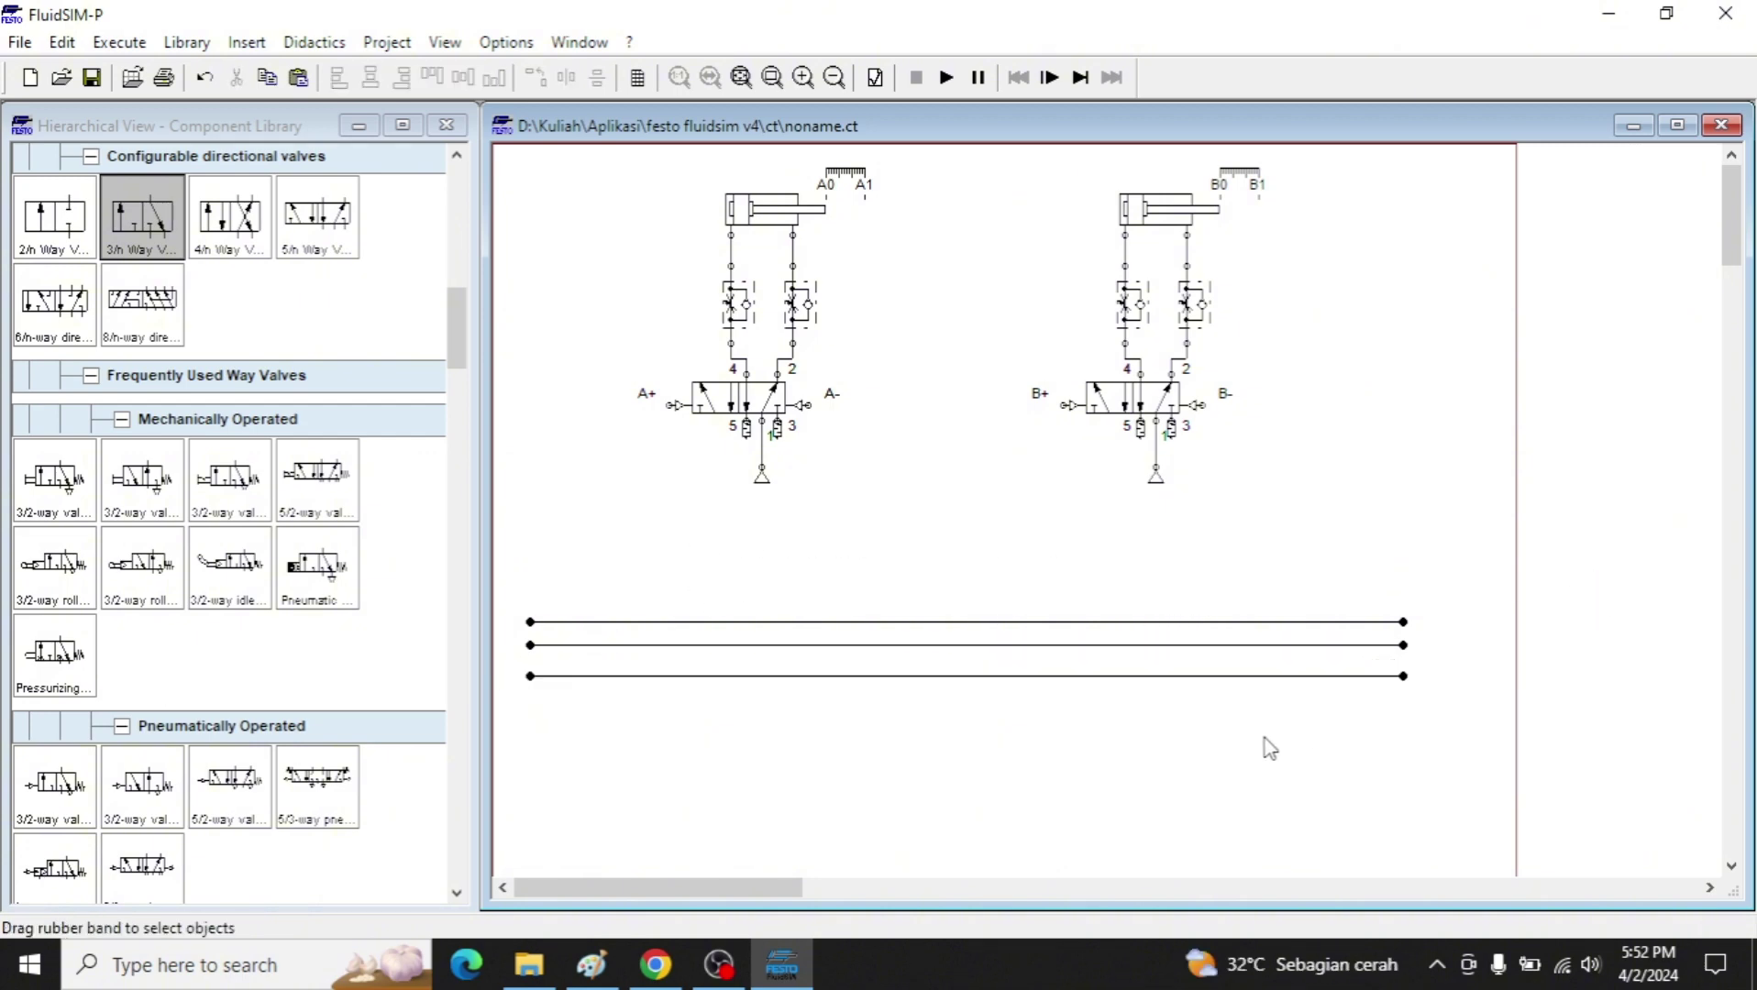
pyautogui.moveTo(516, 660); pyautogui.dragTo(1474, 741)
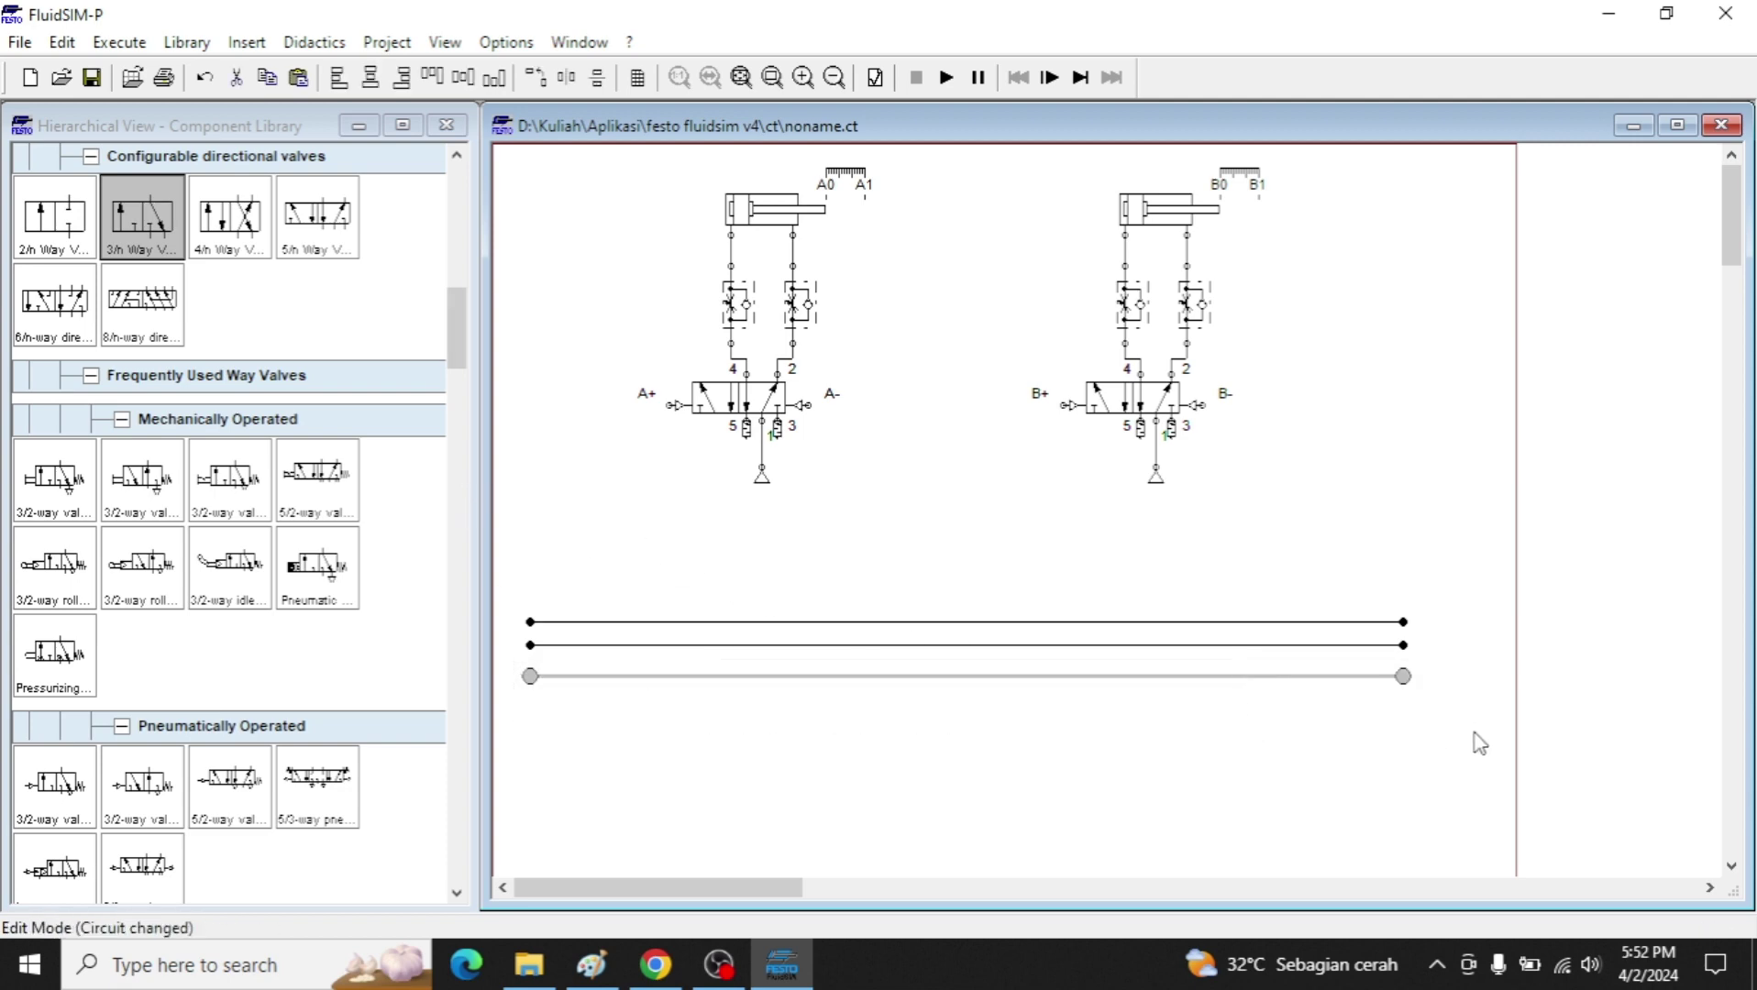
pyautogui.press('Up')
# Add a text object reading S1 and place it at the left end of the uppermost horizontal line.
pyautogui.moveTo(478, 301); pyautogui.dragTo(522, 859)
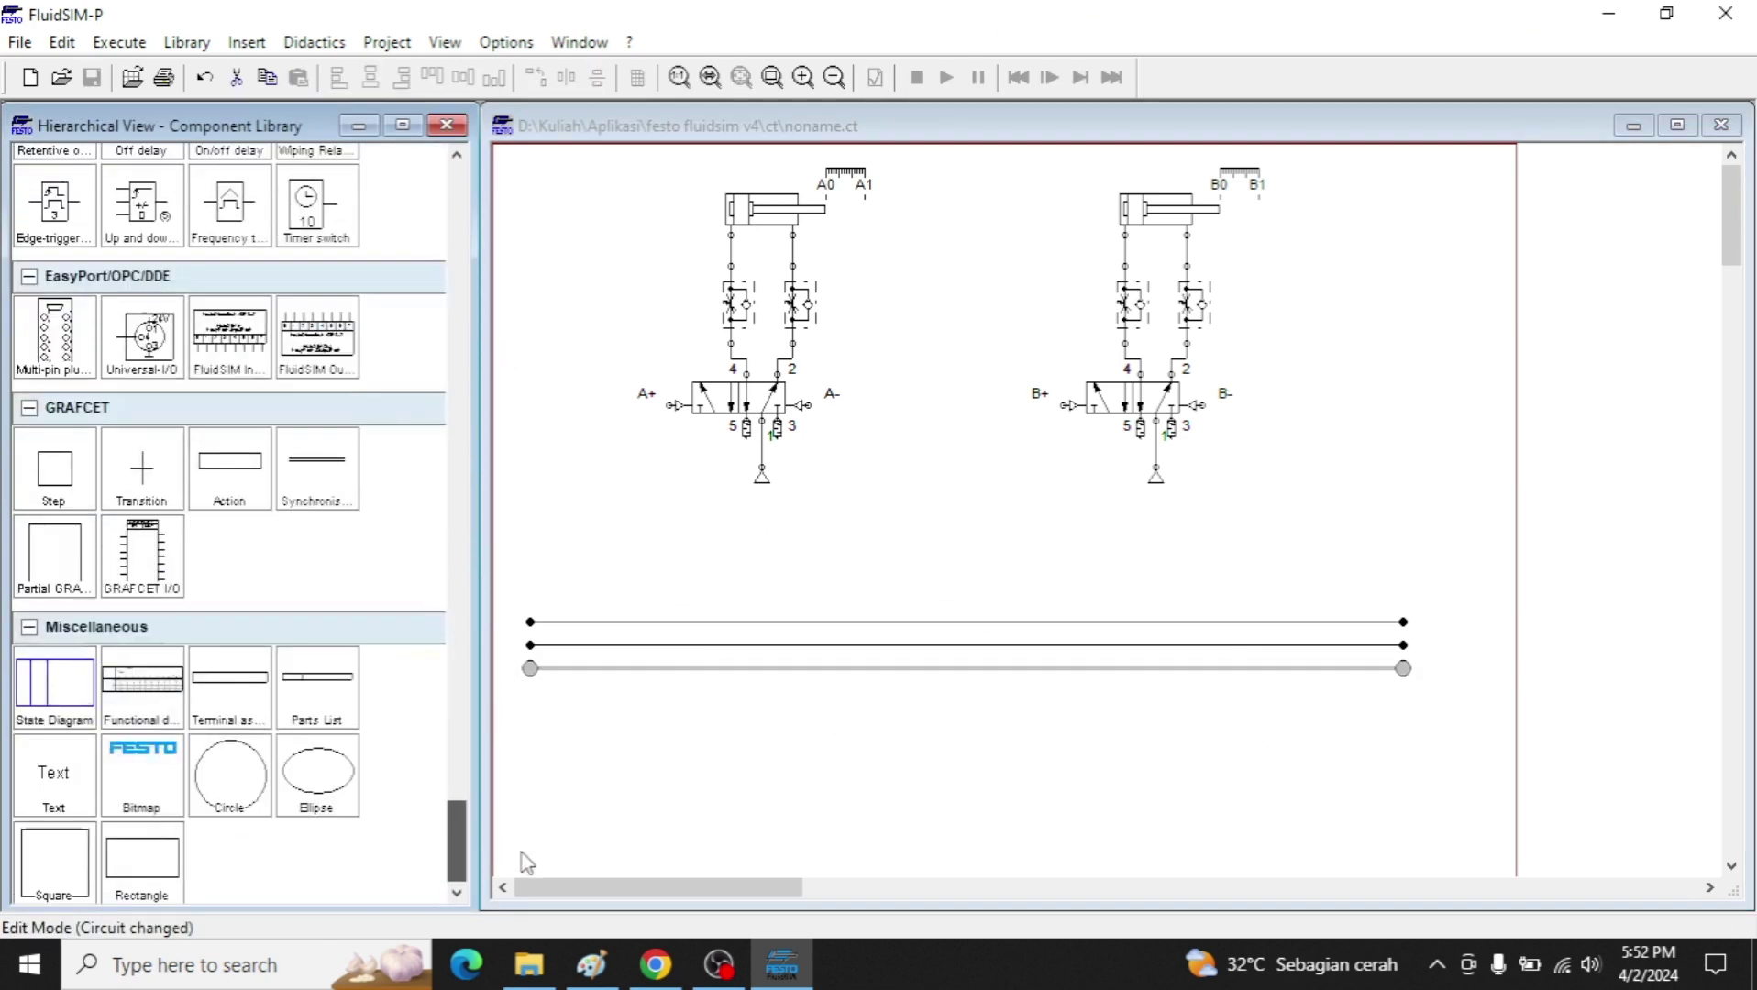
pyautogui.click(60, 789)
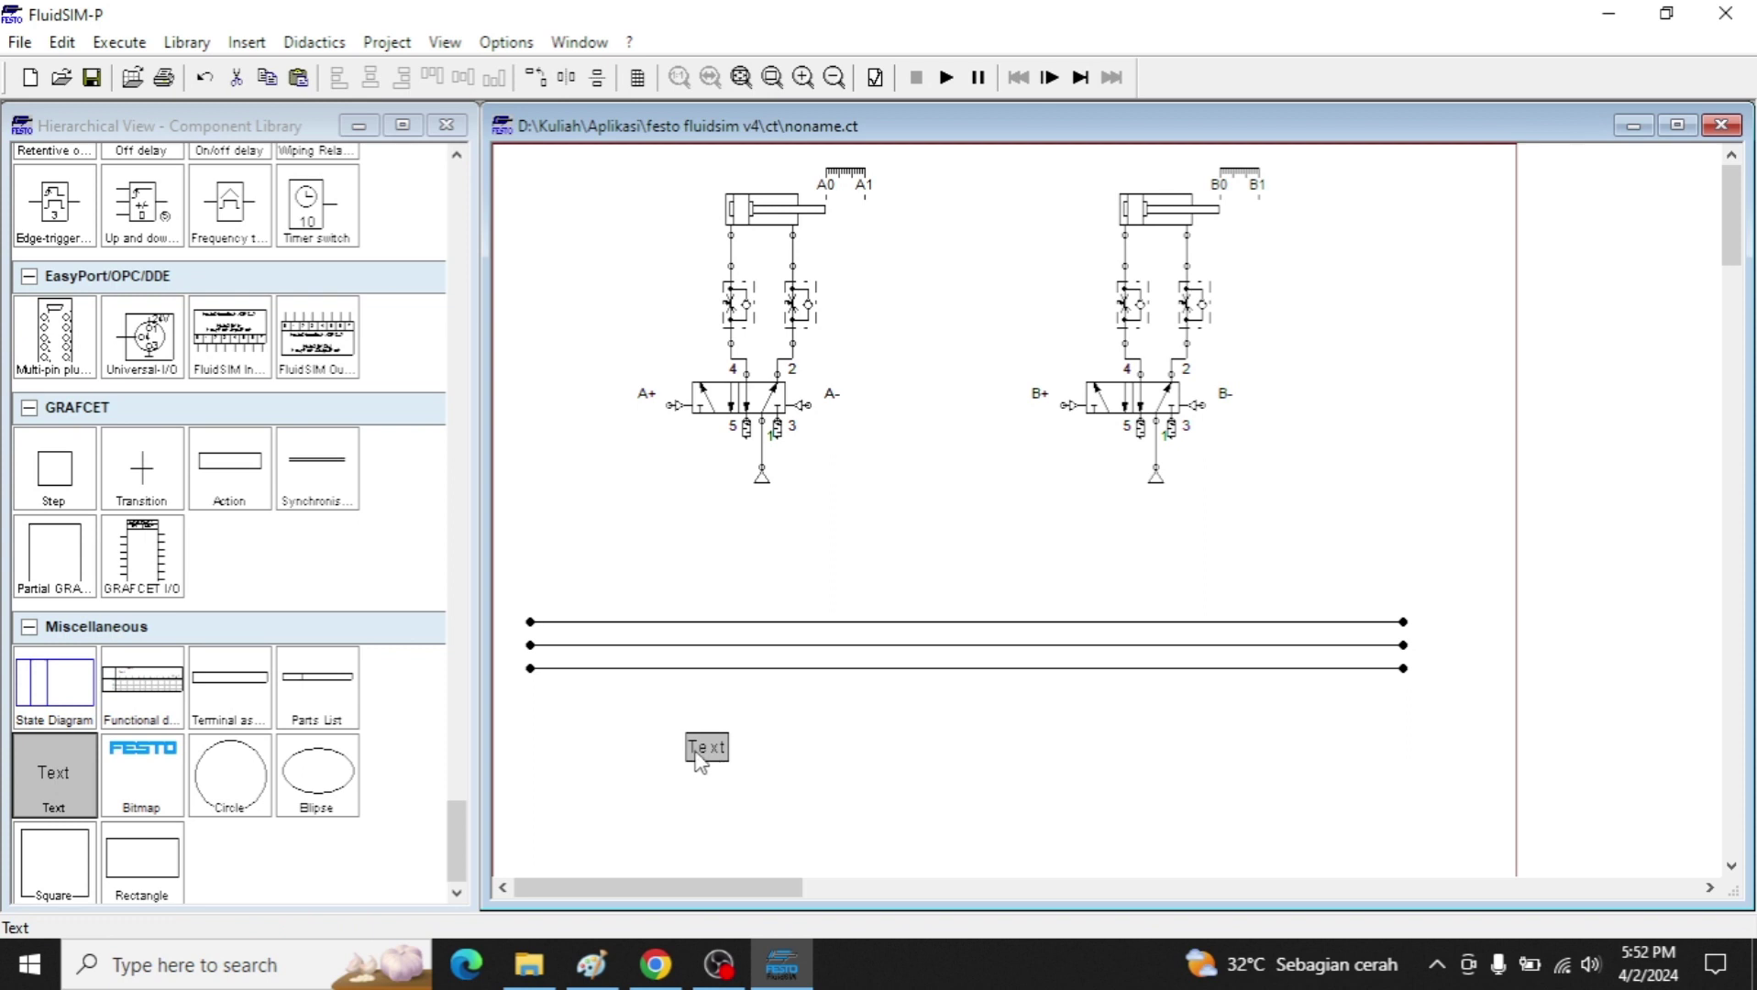
pyautogui.doubleClick(699, 757)
pyautogui.press('BackSpace')
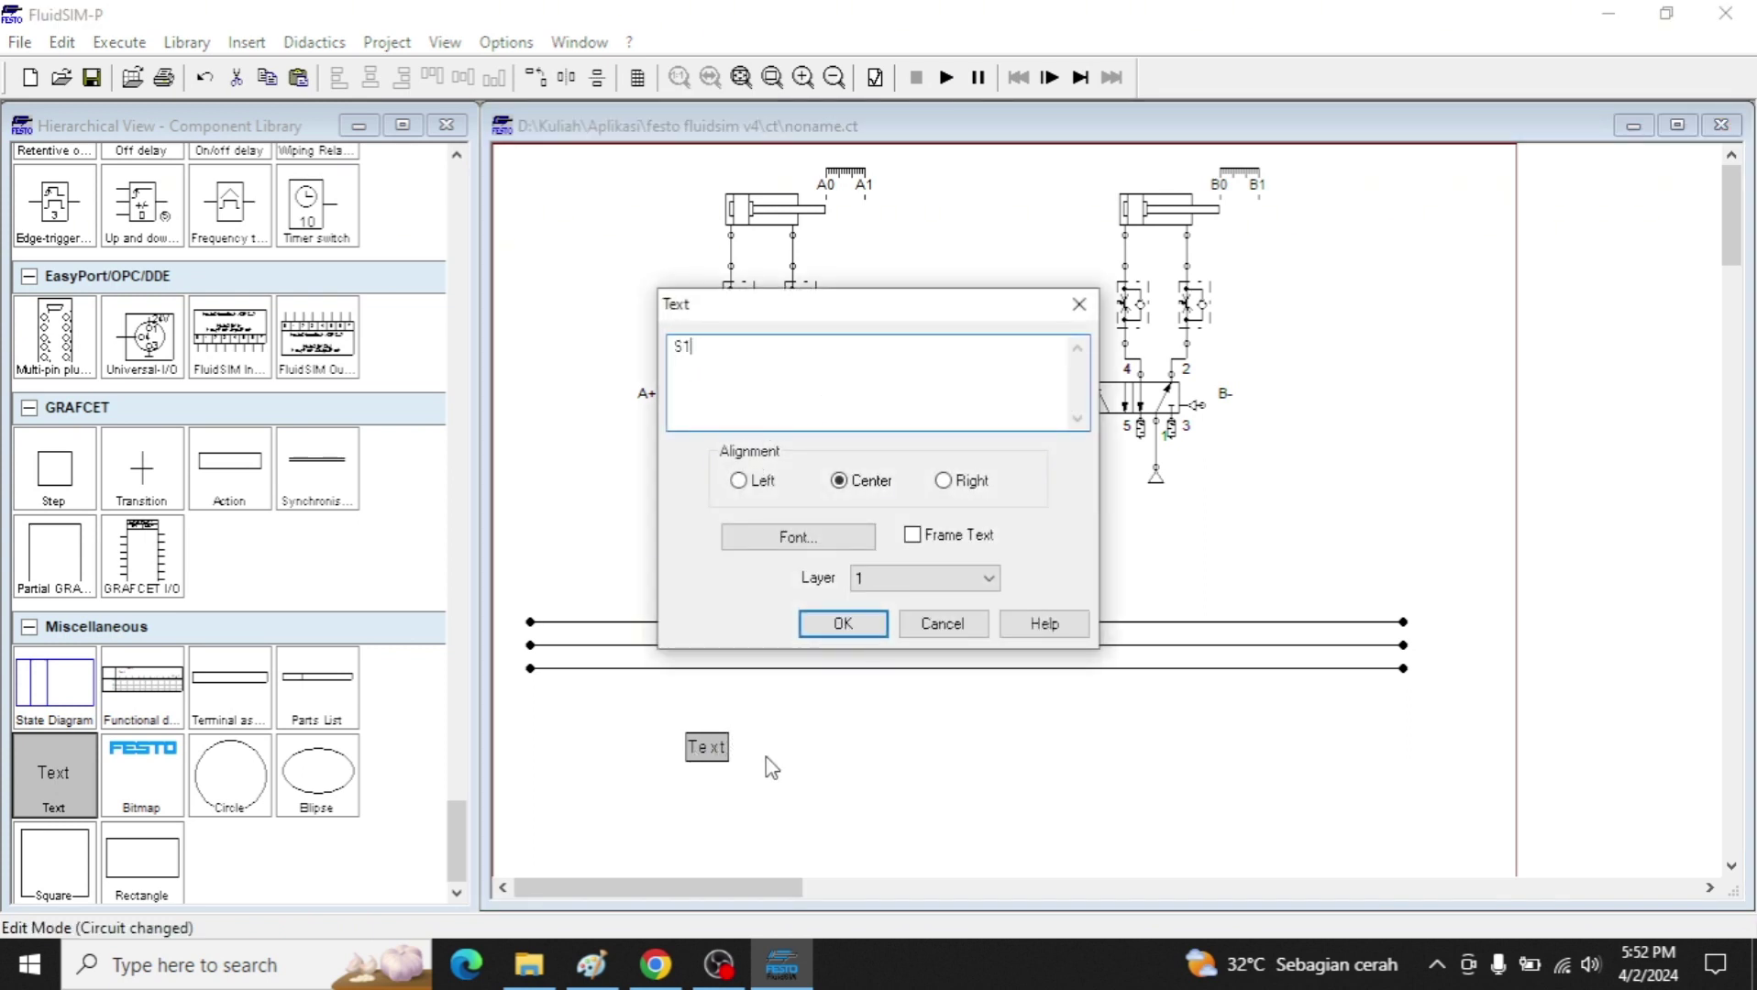
pyautogui.press('Return')
pyautogui.moveTo(712, 757); pyautogui.dragTo(512, 616)
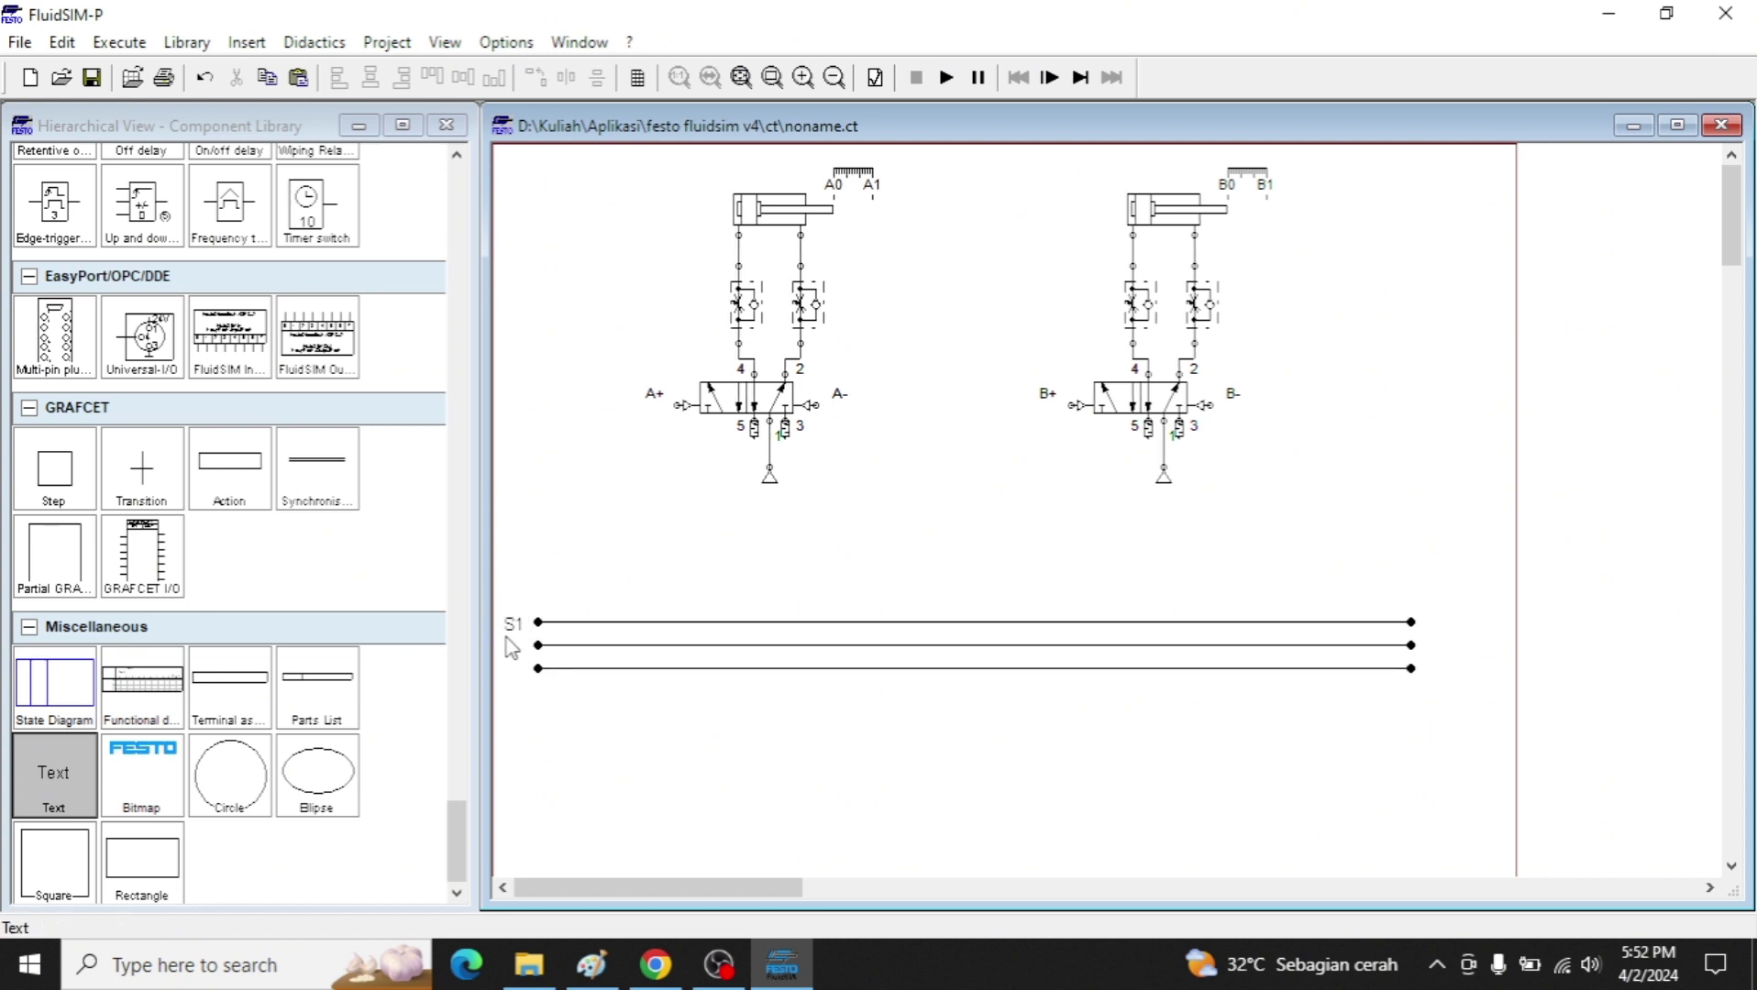
# Duplicate the S1 label, change its text to S2, and place it at the left end of the second horizontal line.
pyautogui.hotkey('ctrl', 'c')
pyautogui.hotkey('ctrl', 'v')
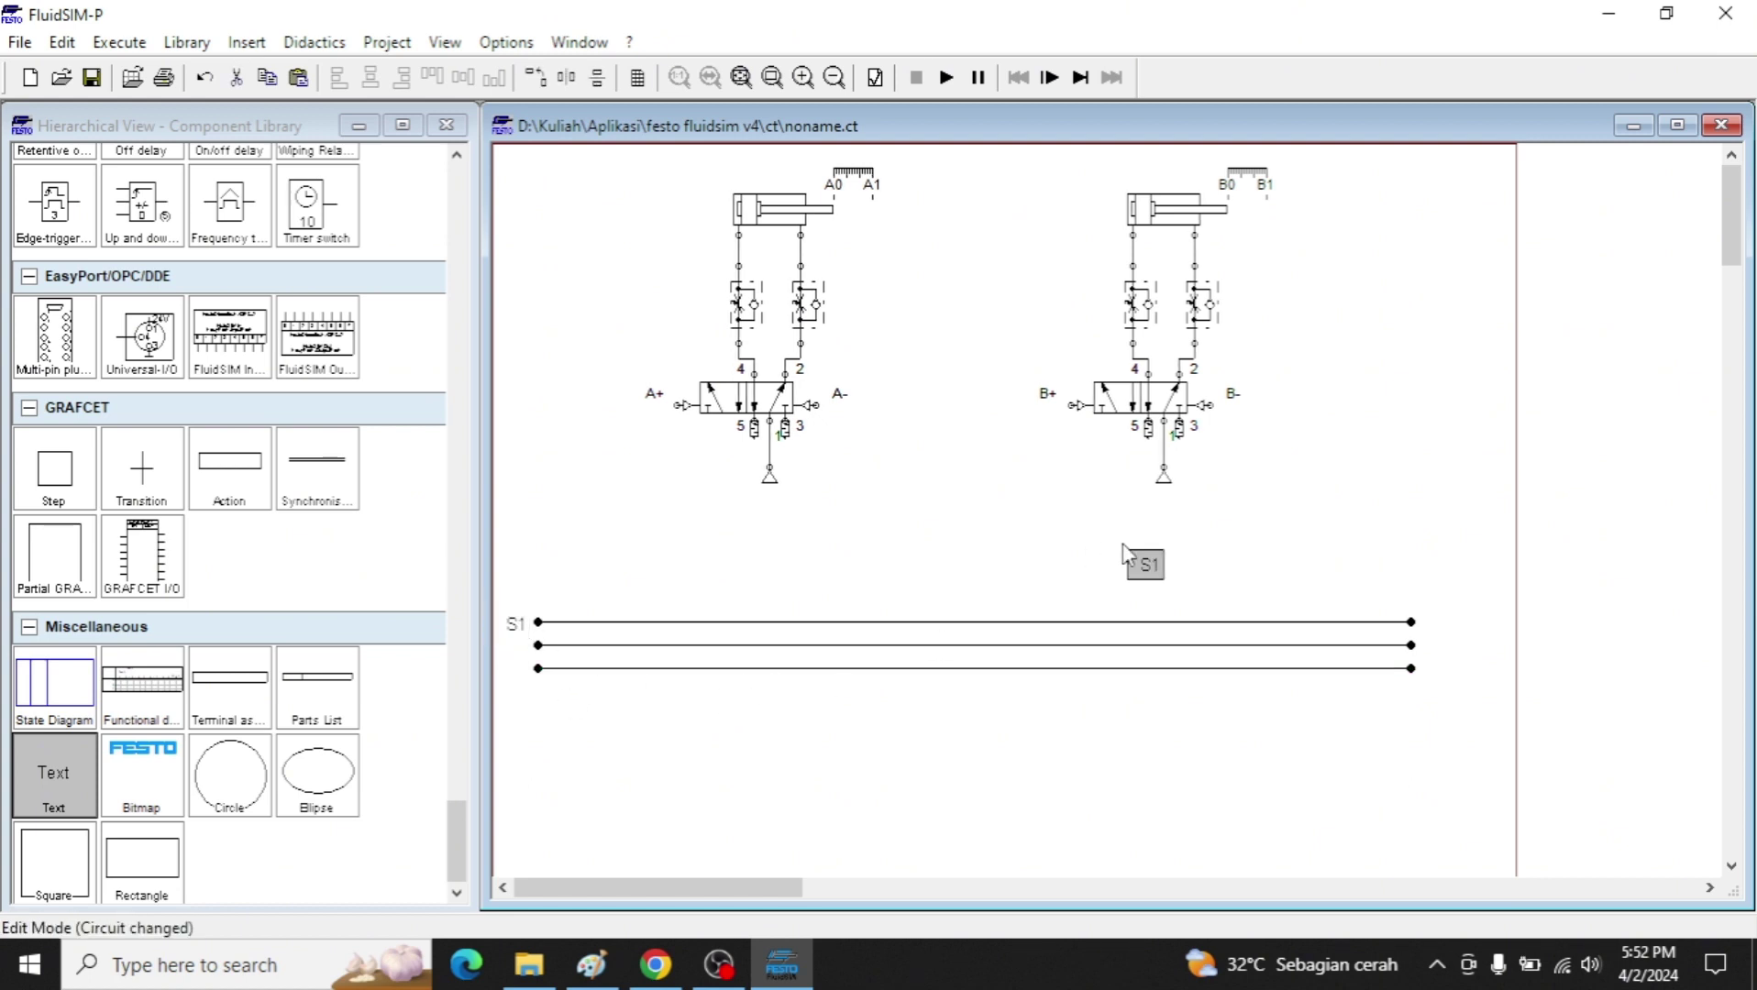
pyautogui.doubleClick(1151, 565)
pyautogui.click(812, 351)
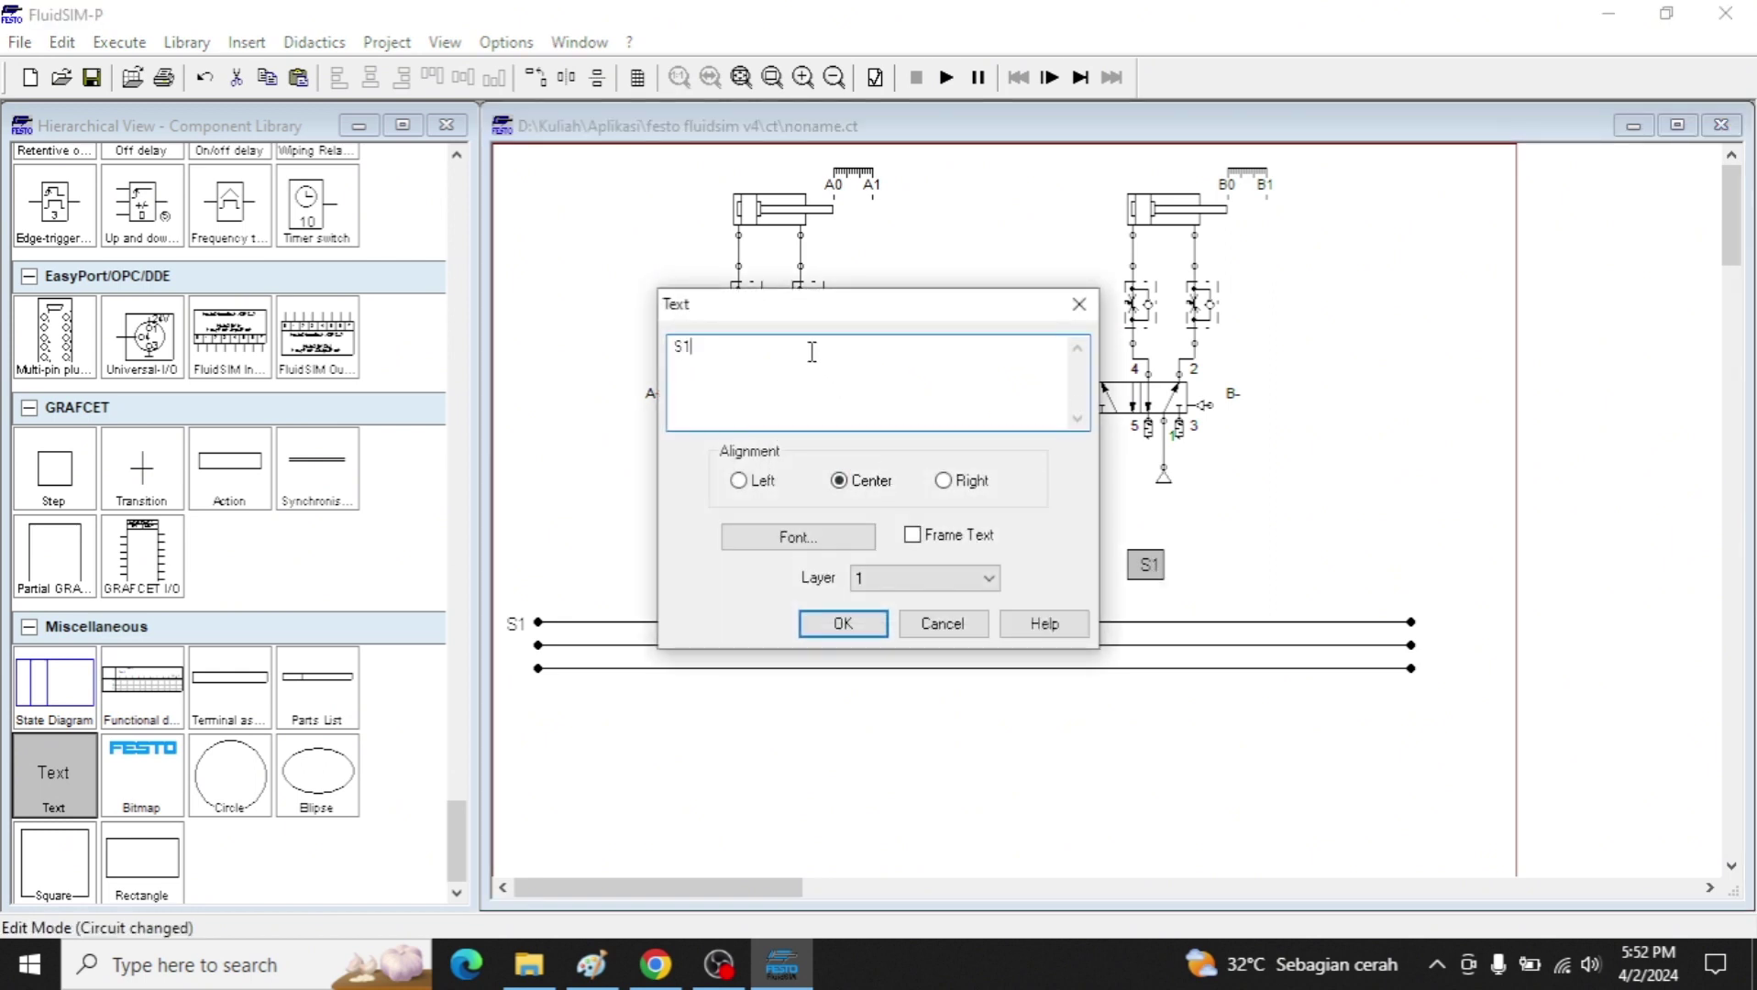
pyautogui.write('2')
pyautogui.press('Return')
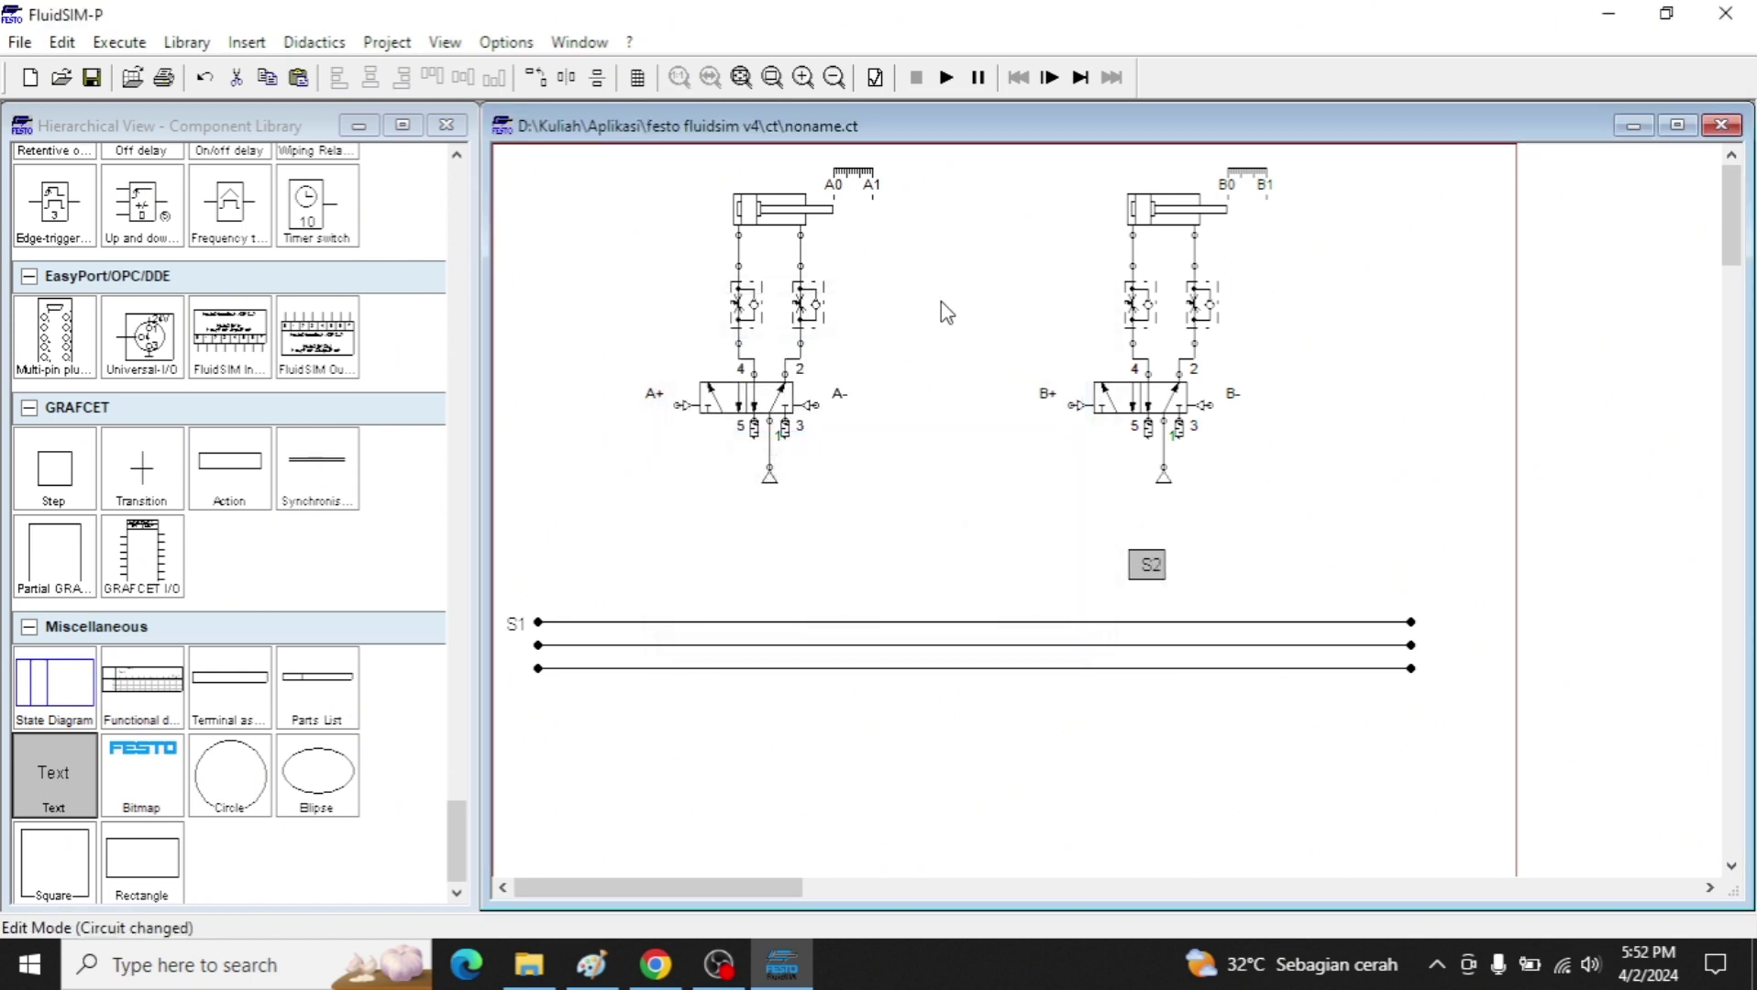
pyautogui.moveTo(1147, 565); pyautogui.dragTo(511, 648)
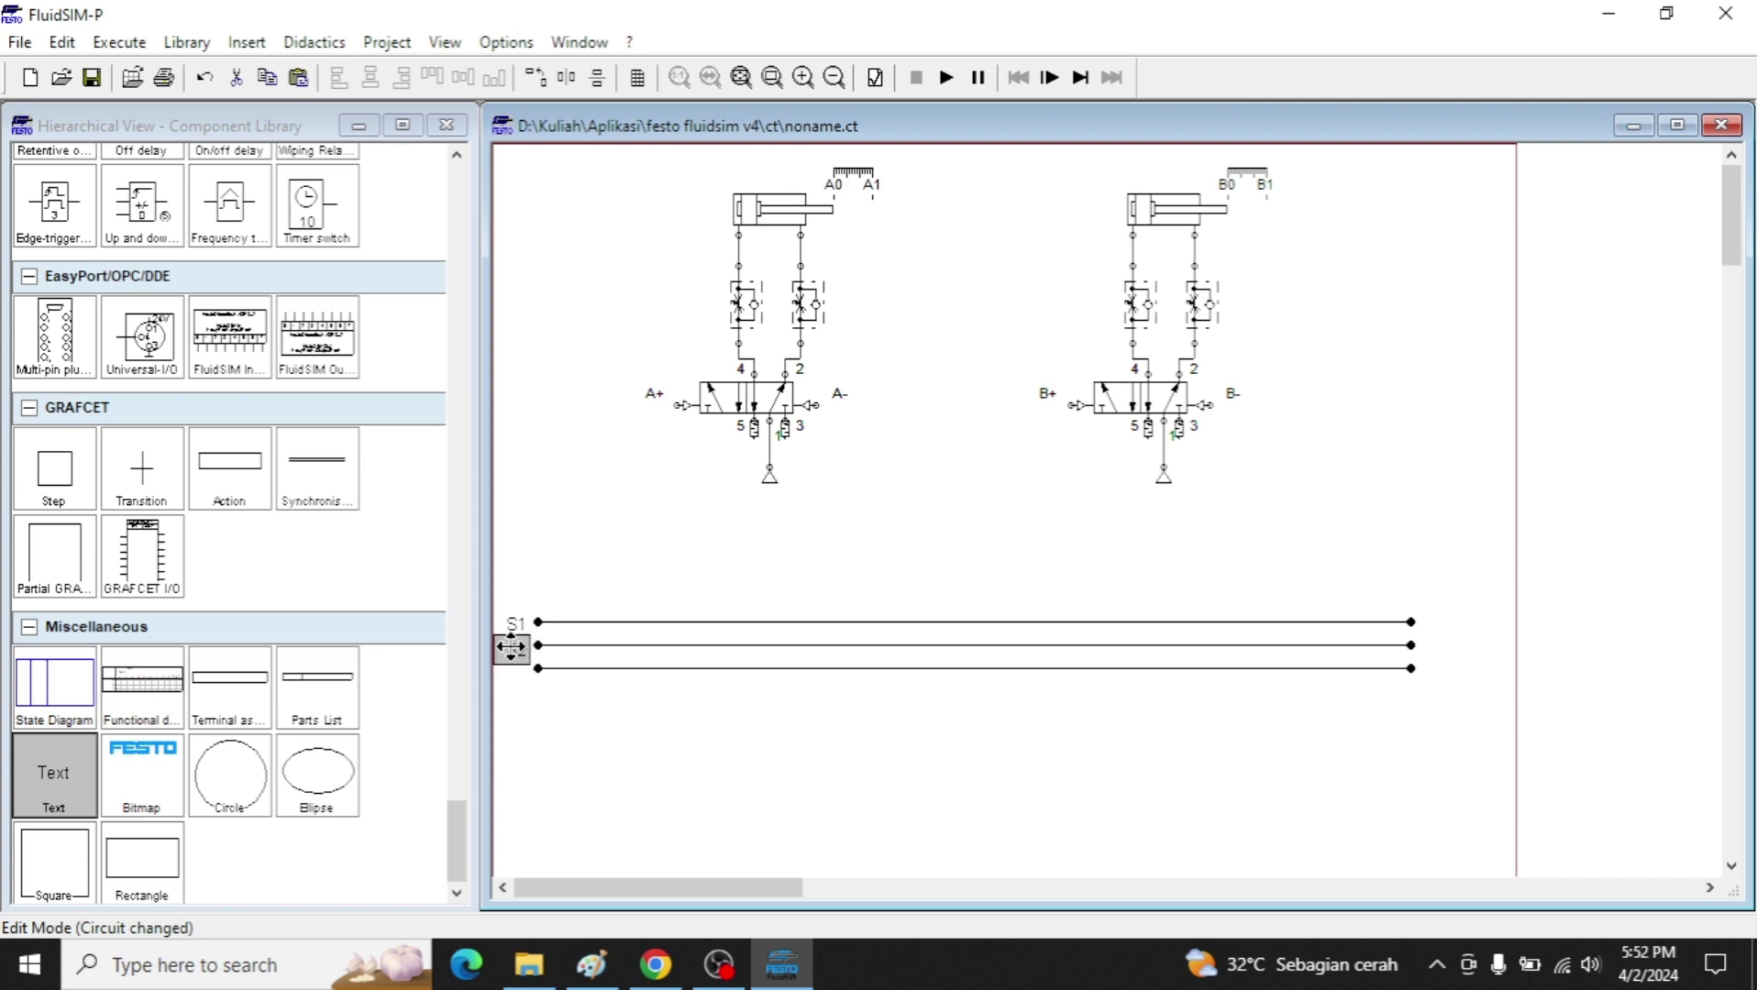
pyautogui.click(604, 720)
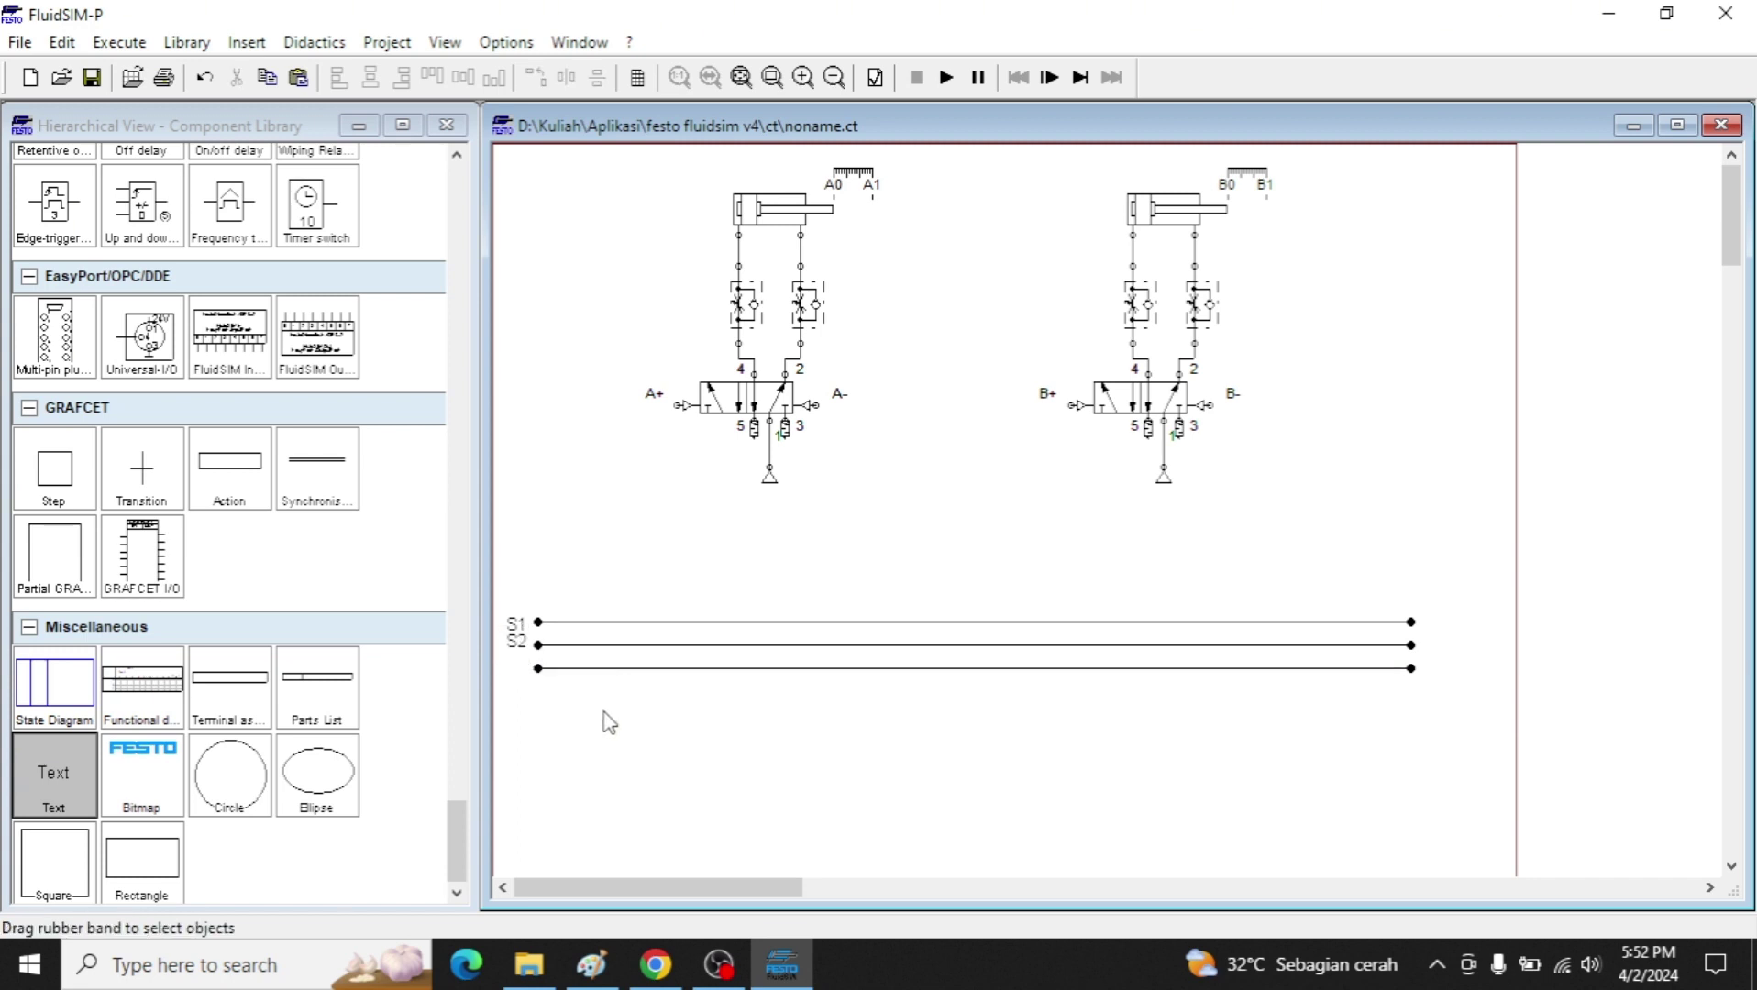
# Widen the spacing between the three horizontal lines by moving the uppermost line with its S1 label up and the lowest line down.
pyautogui.moveTo(496, 597); pyautogui.dragTo(1435, 642)
pyautogui.click(815, 644)
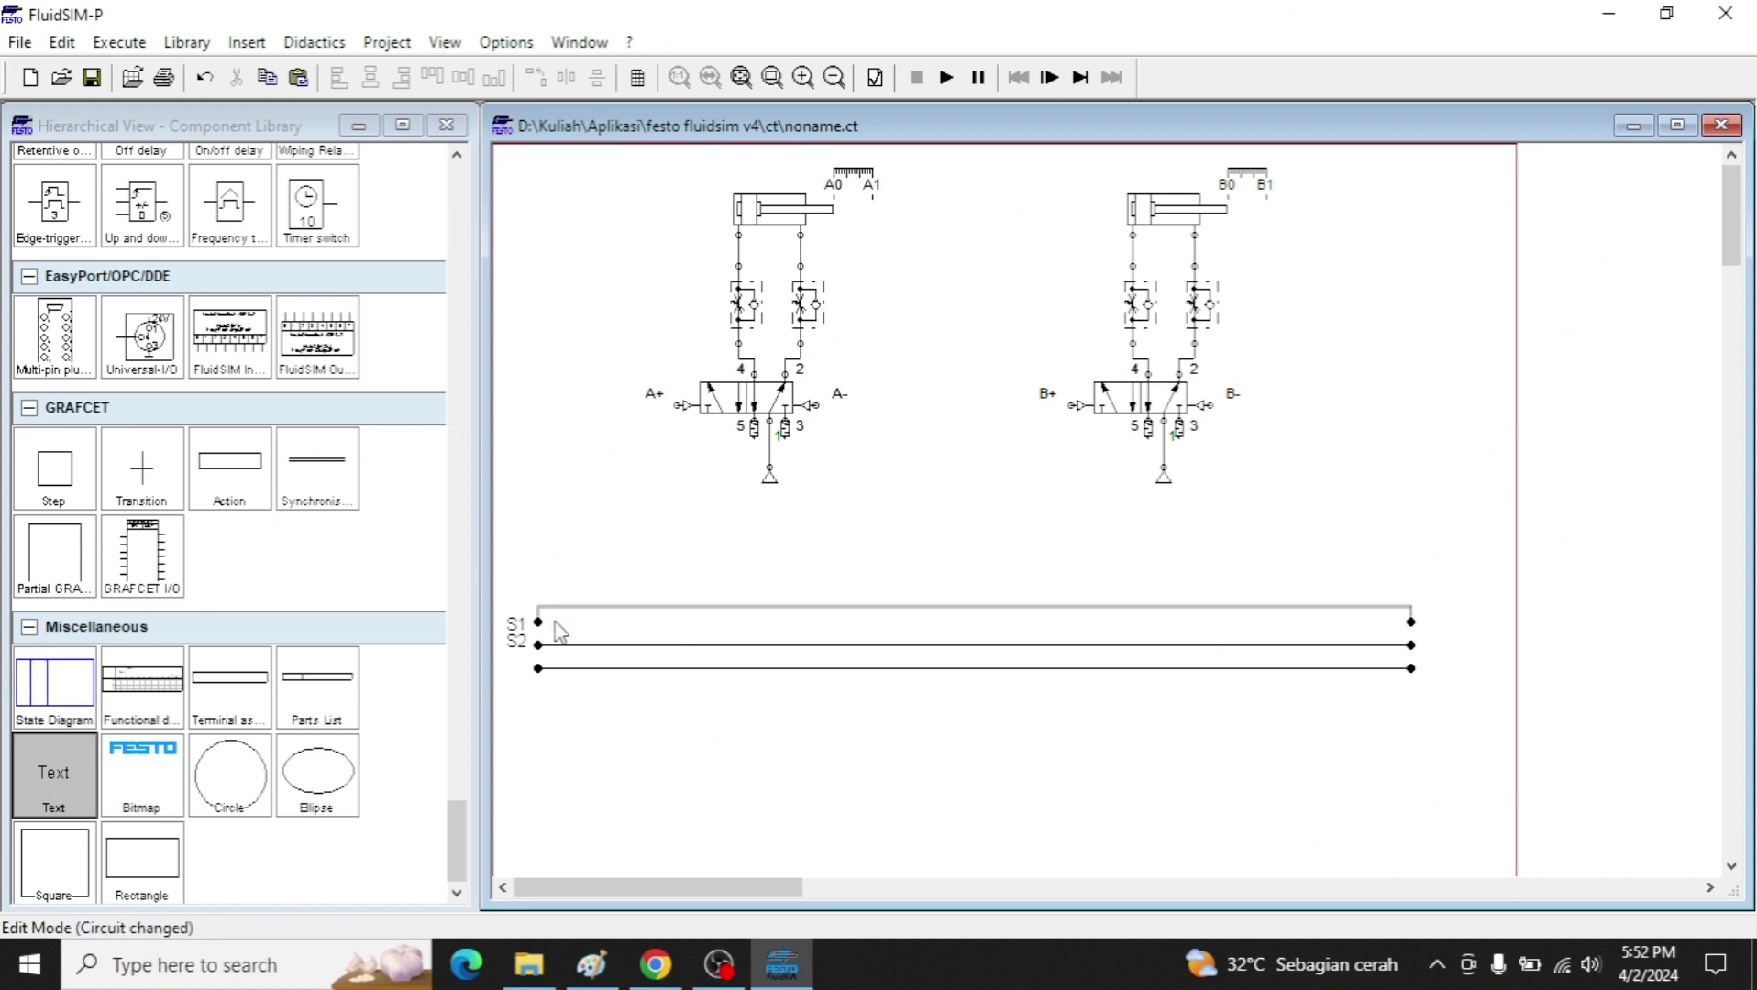
pyautogui.click(550, 624)
pyautogui.moveTo(529, 602); pyautogui.dragTo(1453, 646)
pyautogui.click(615, 604)
pyautogui.moveTo(518, 626); pyautogui.dragTo(1508, 730)
pyautogui.click(522, 686)
pyautogui.press('Down')
pyautogui.click(1106, 769)
# Duplicate the S2 label, change its text to S3, and place it at the left end of the lowest horizontal line.
pyautogui.moveTo(519, 641); pyautogui.dragTo(1146, 565)
pyautogui.doubleClick(1146, 566)
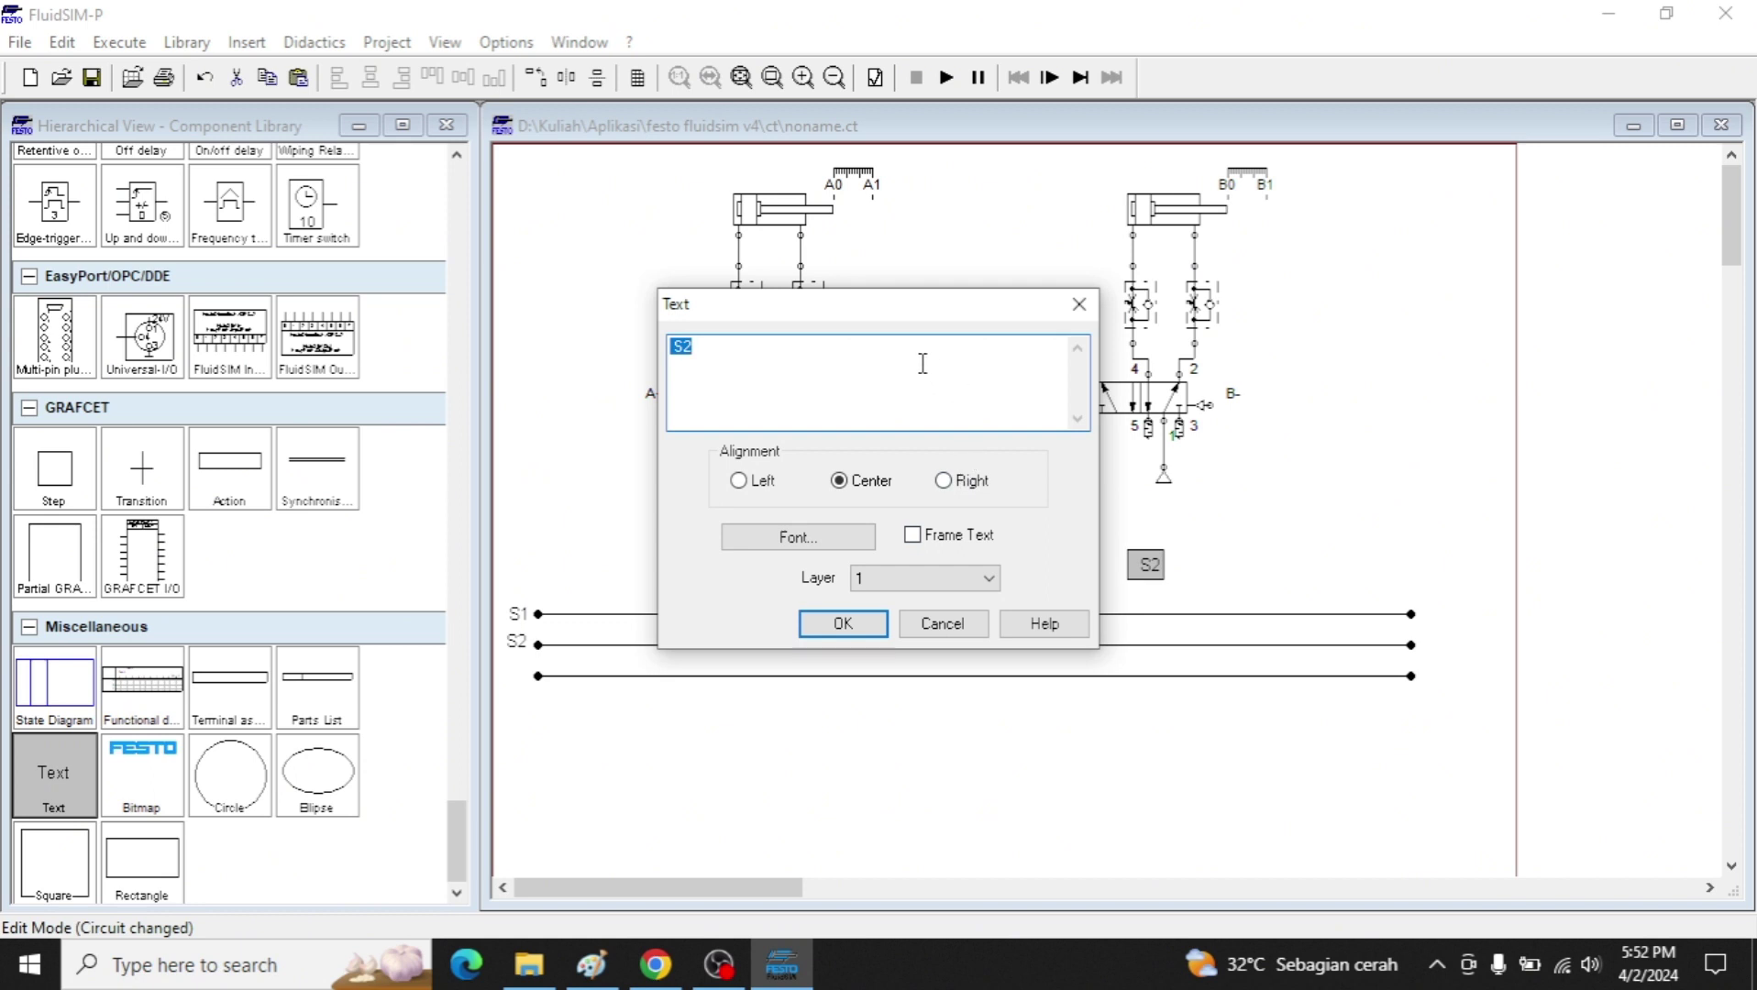
pyautogui.click(898, 346)
pyautogui.write('3')
pyautogui.press('Return')
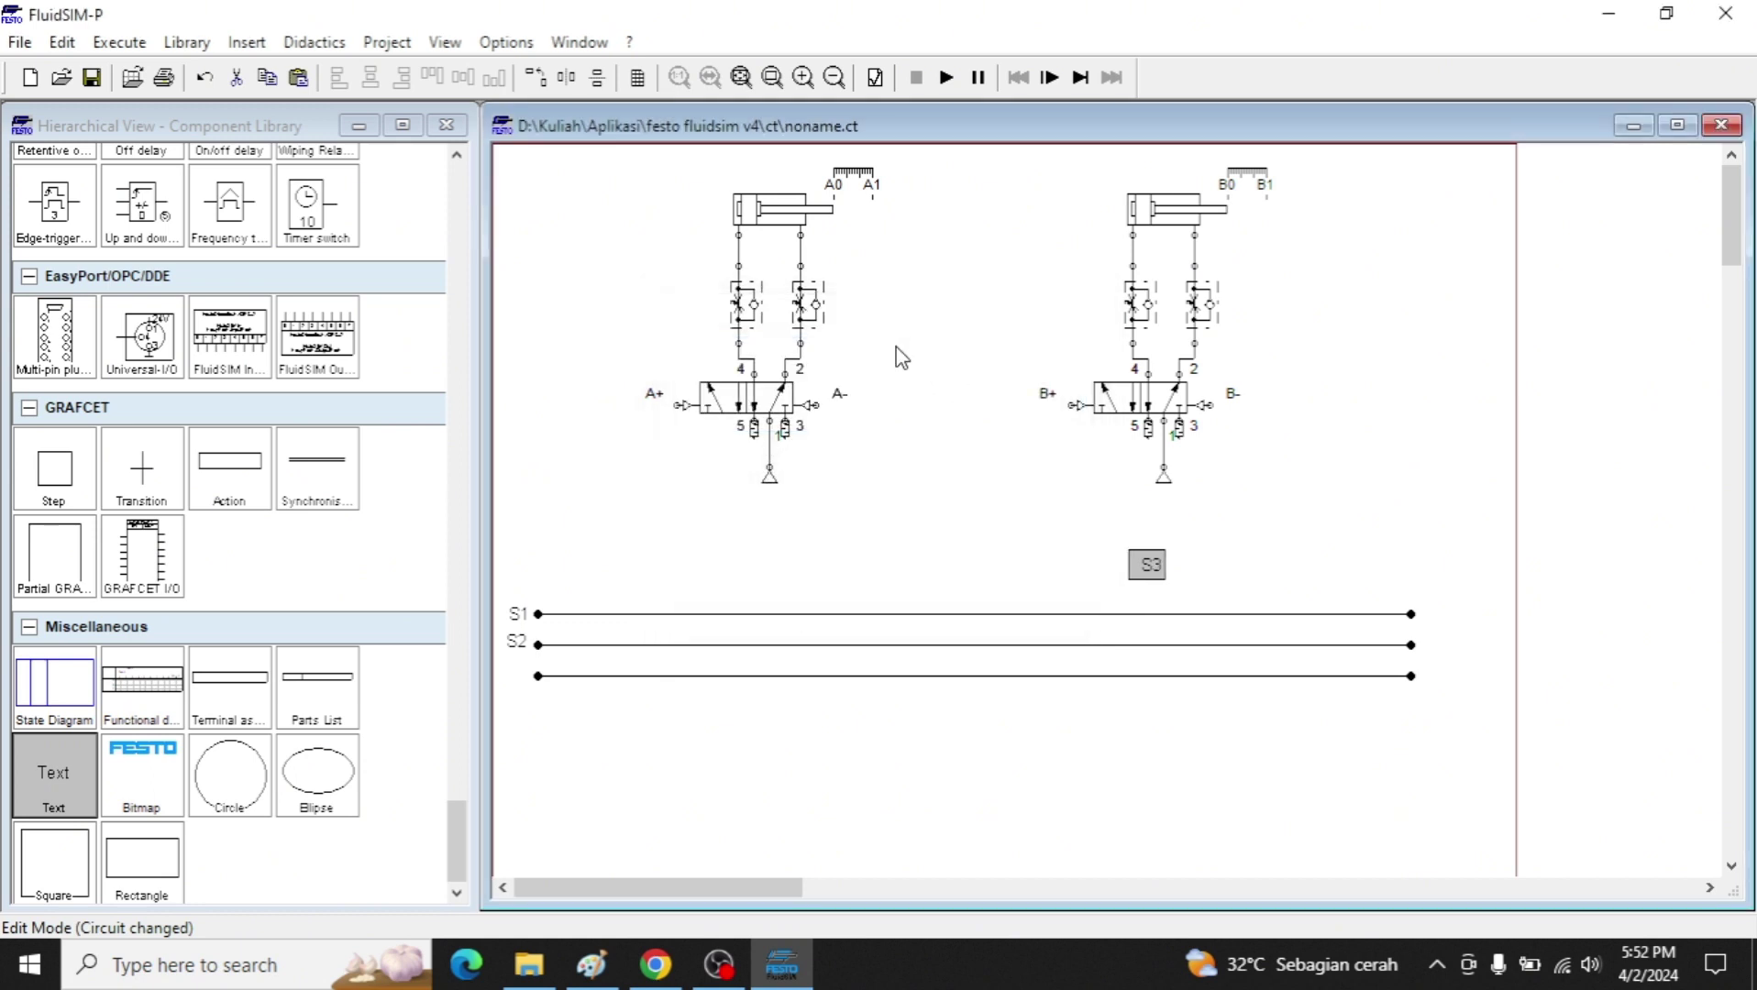
pyautogui.click(1120, 605)
pyautogui.moveTo(1154, 567); pyautogui.dragTo(519, 677)
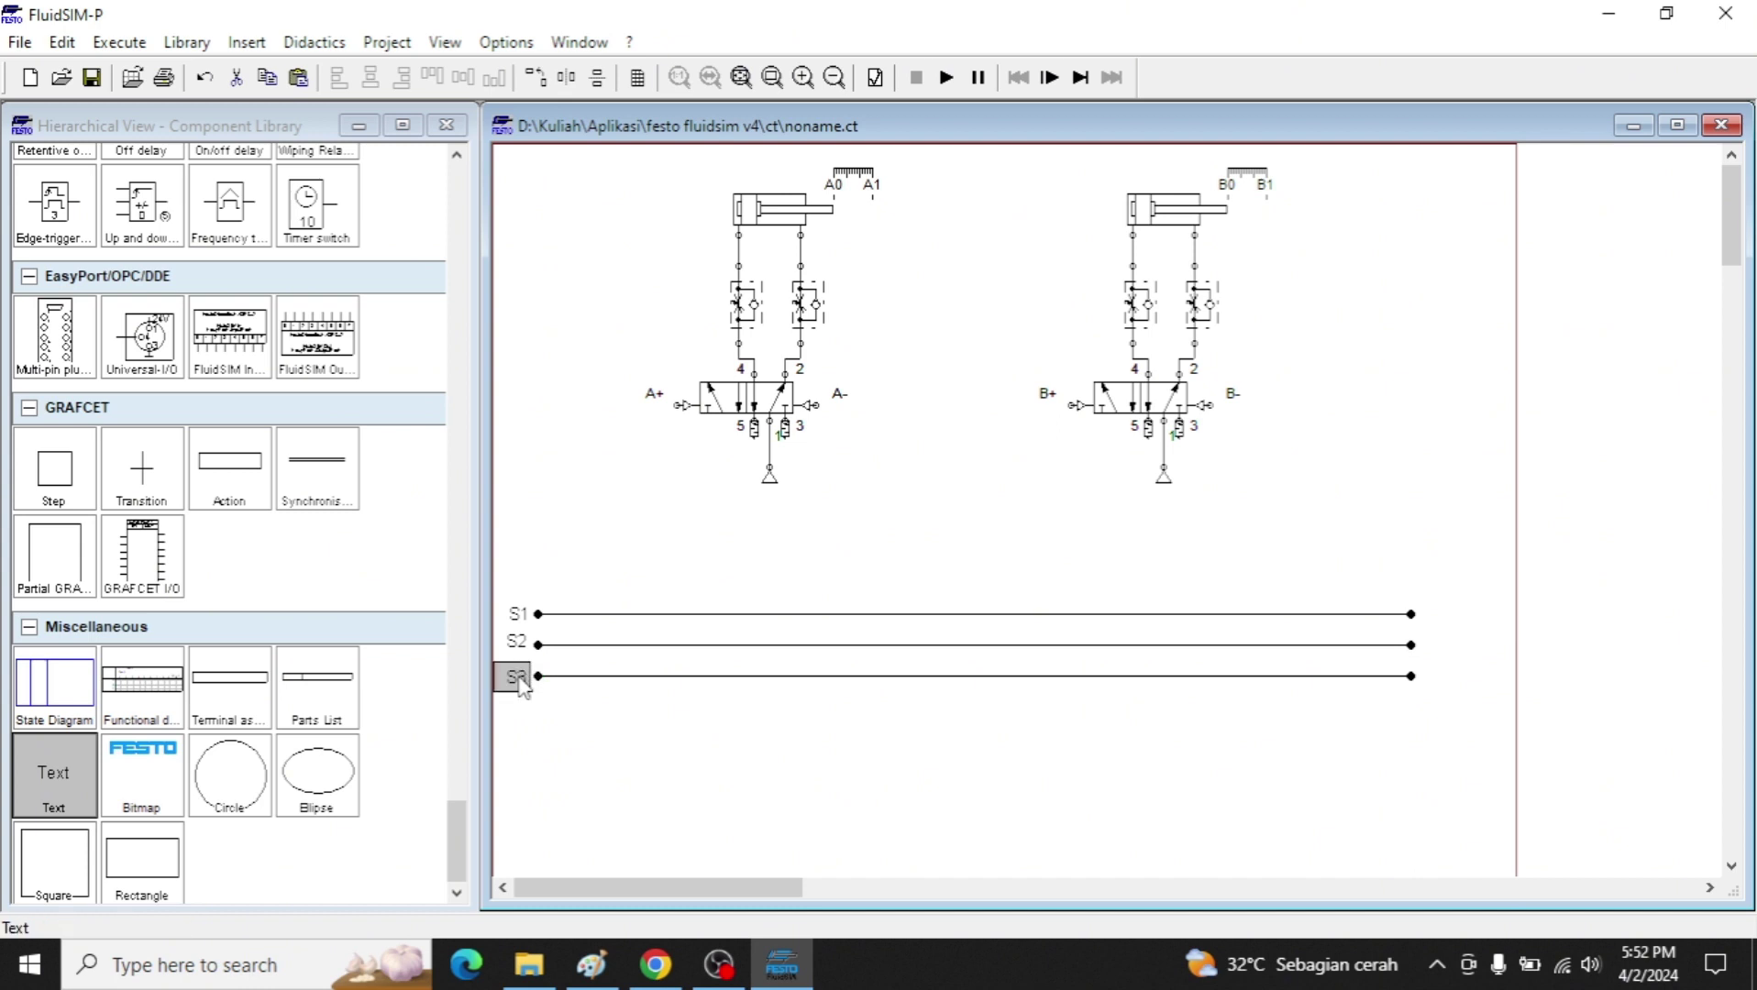
pyautogui.click(730, 582)
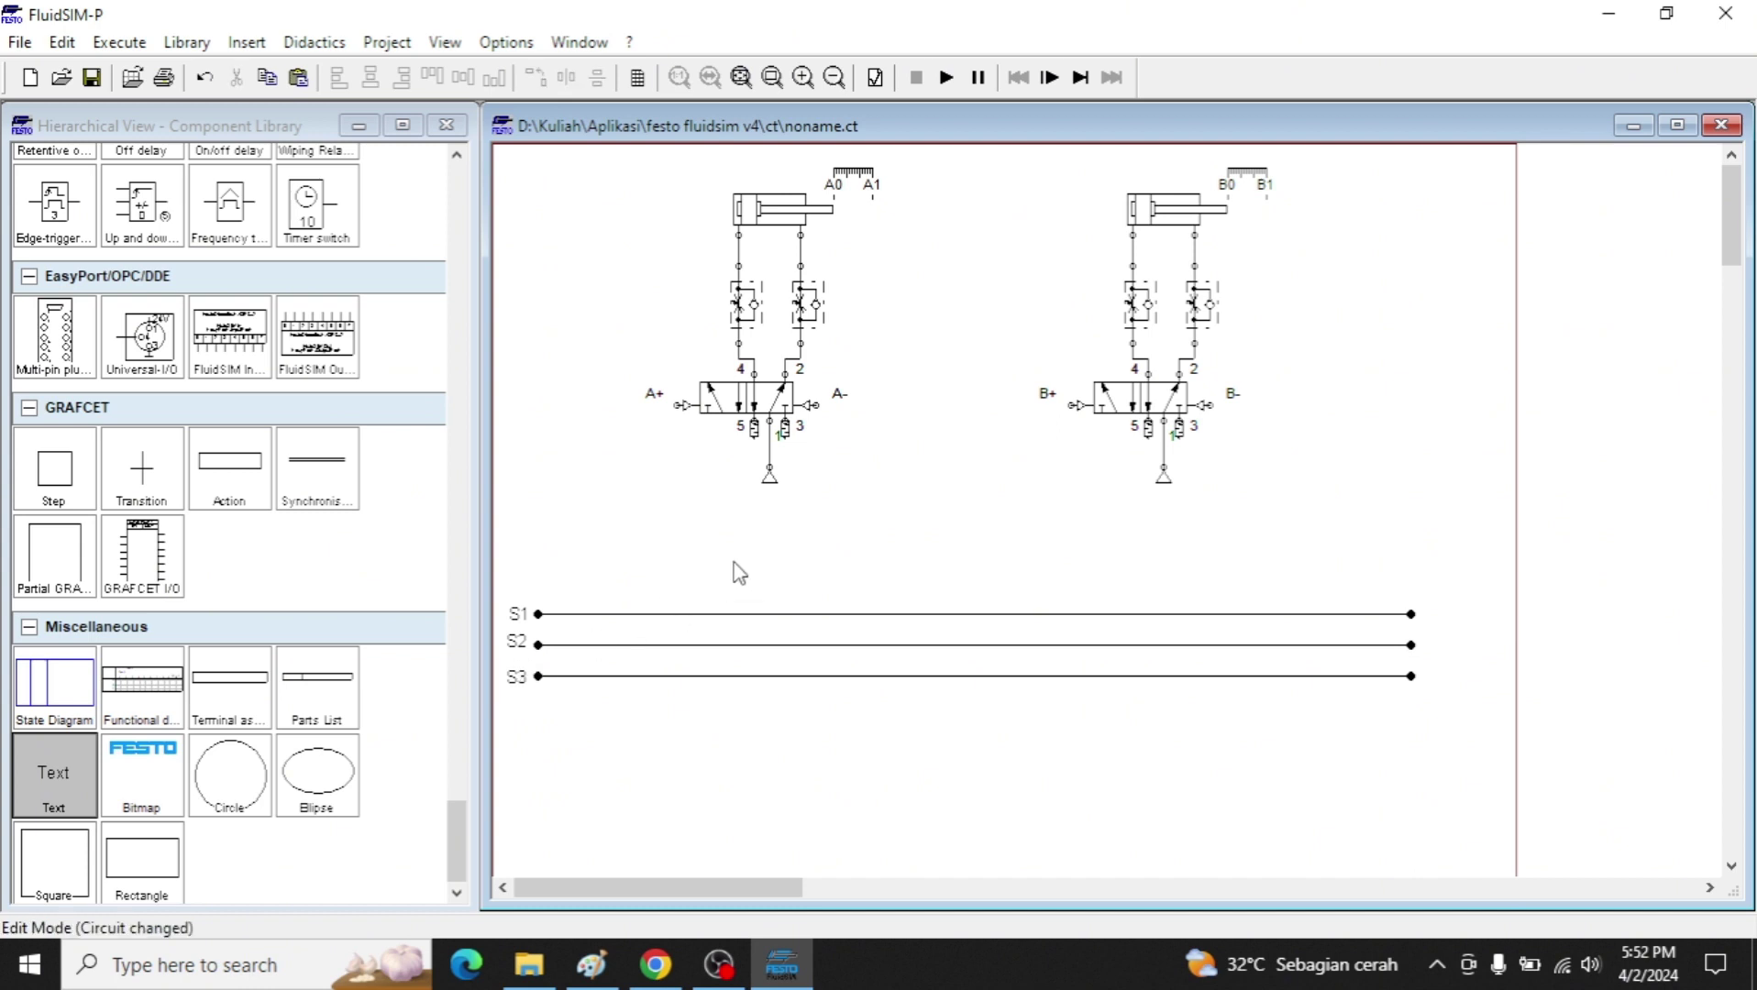
# Check the sequence sketch in Paint, return to FluidSIM-P, and connect the B- pilot port of cylinder B's valve to line S1.
pyautogui.click(592, 965)
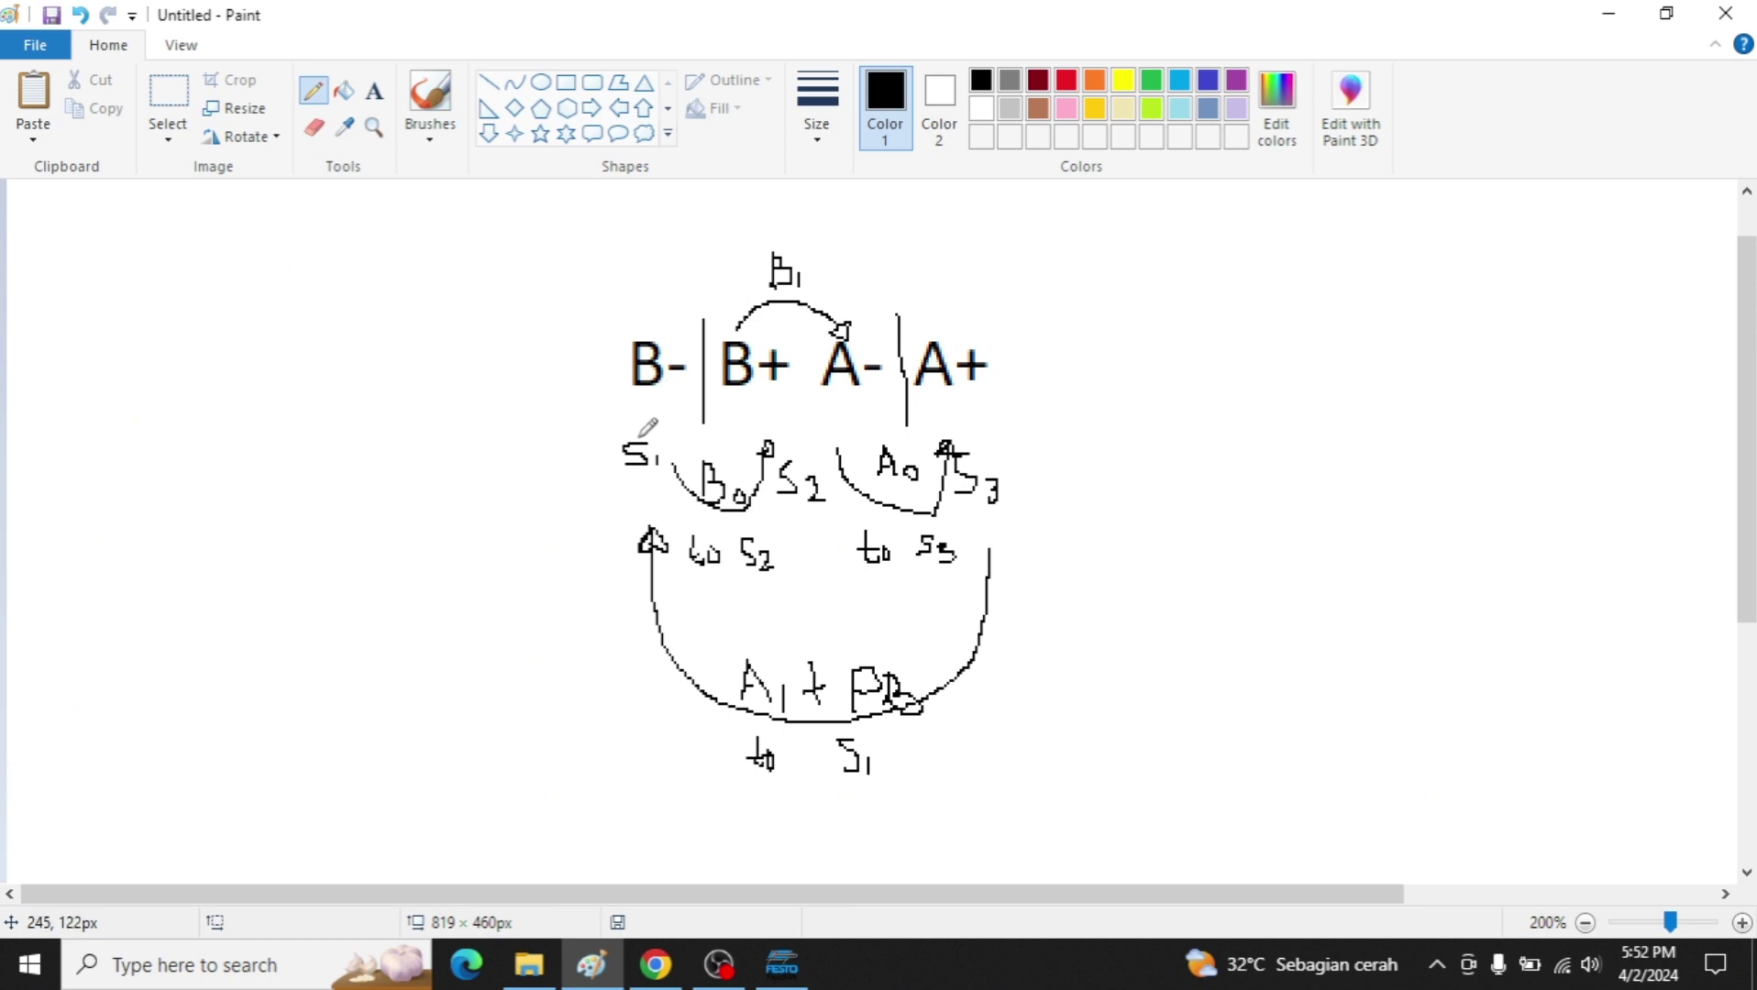
pyautogui.hotkey('alt', 'Tab')
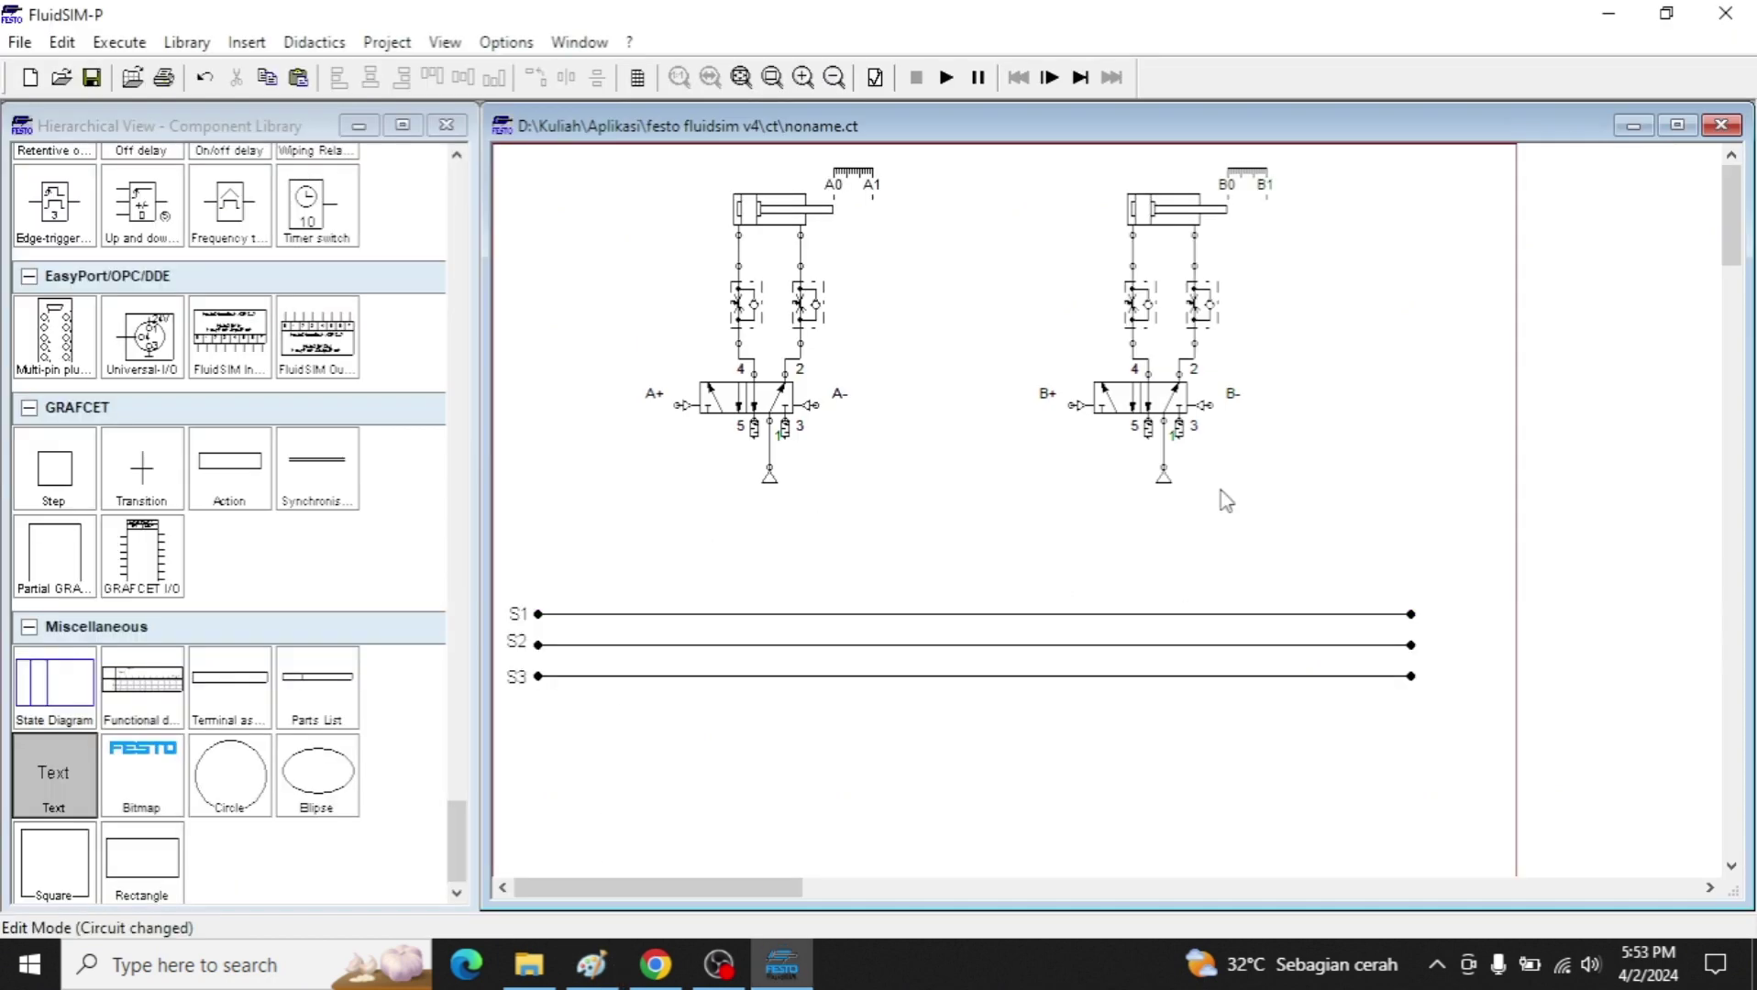
pyautogui.click(1208, 407)
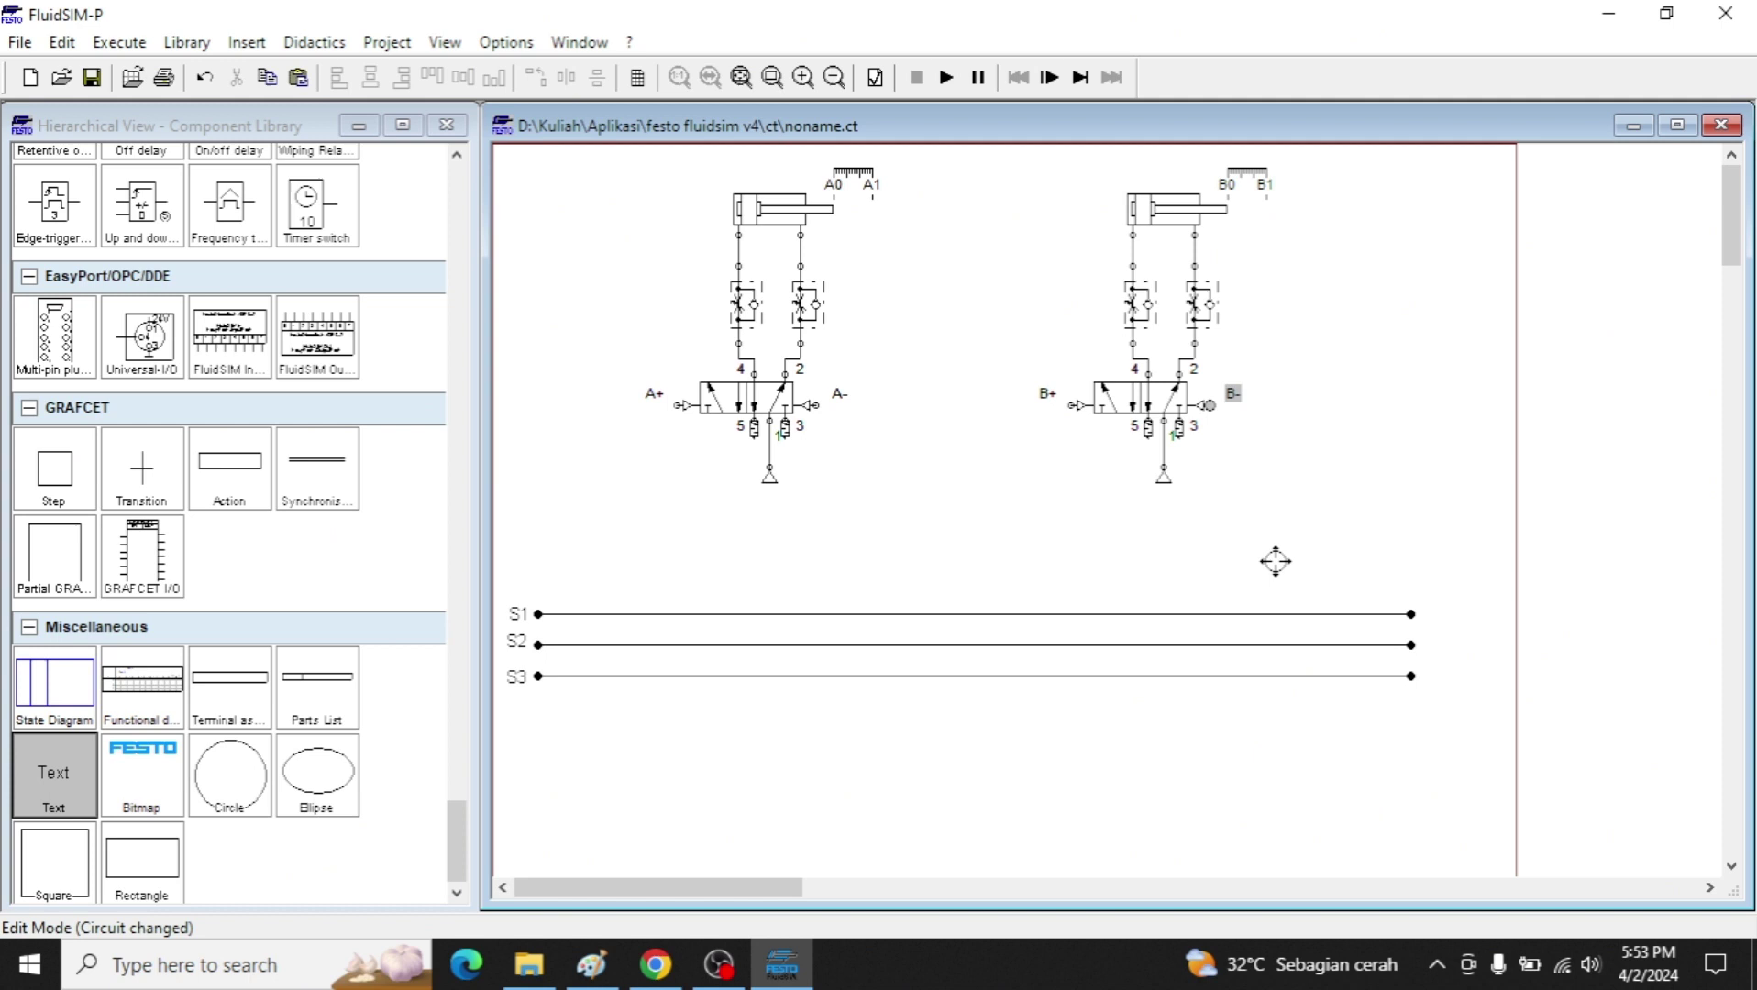
pyautogui.click(1276, 613)
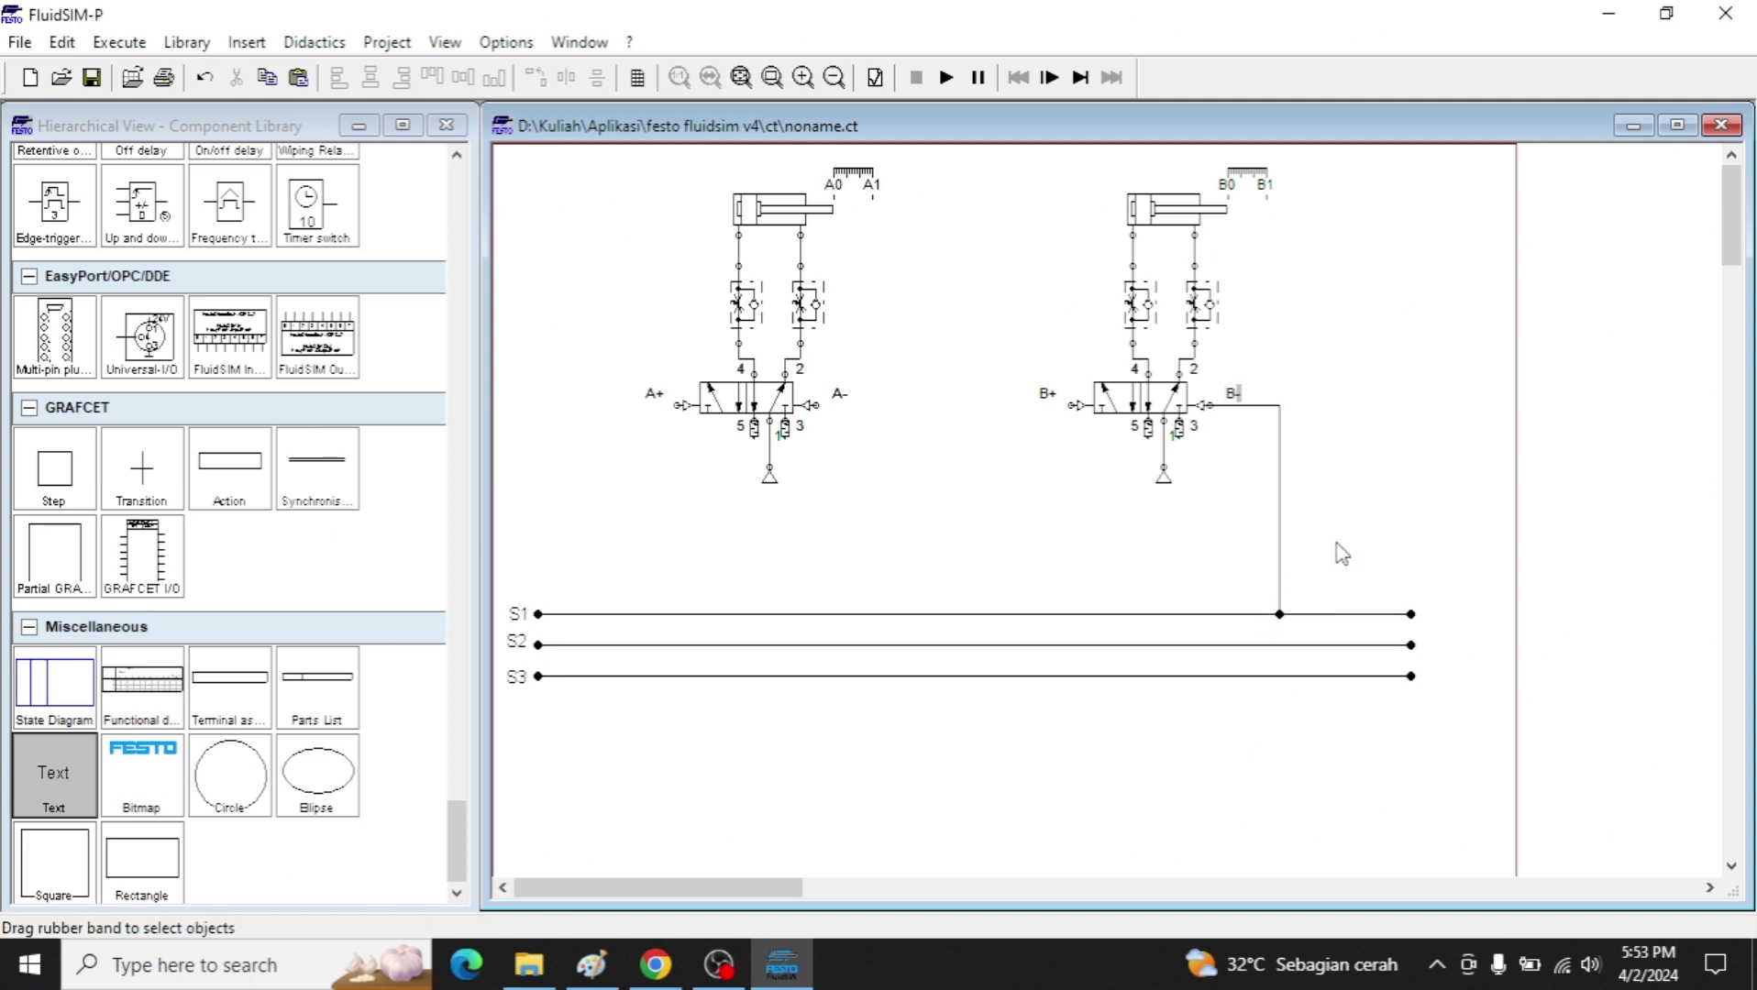
pyautogui.hotkey('alt', 'Tab')
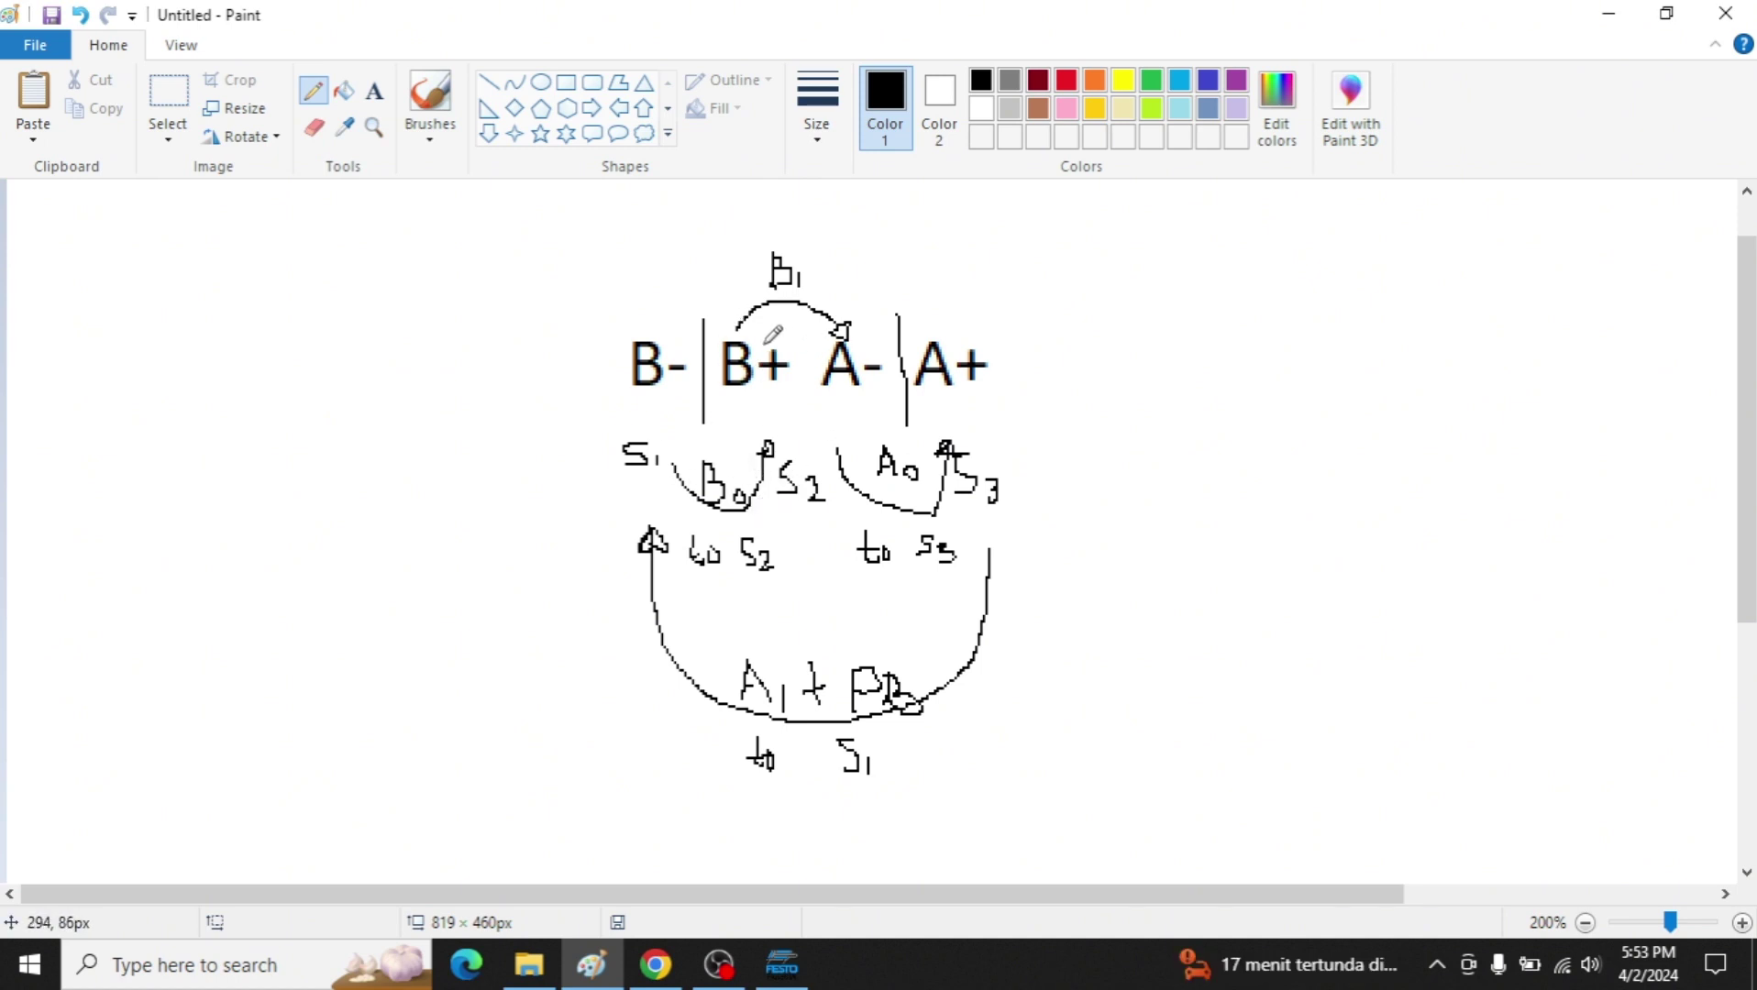
pyautogui.hotkey('alt', 'Tab')
pyautogui.hotkey('alt', 'Tab')
pyautogui.hotkey('alt', 'Tab')
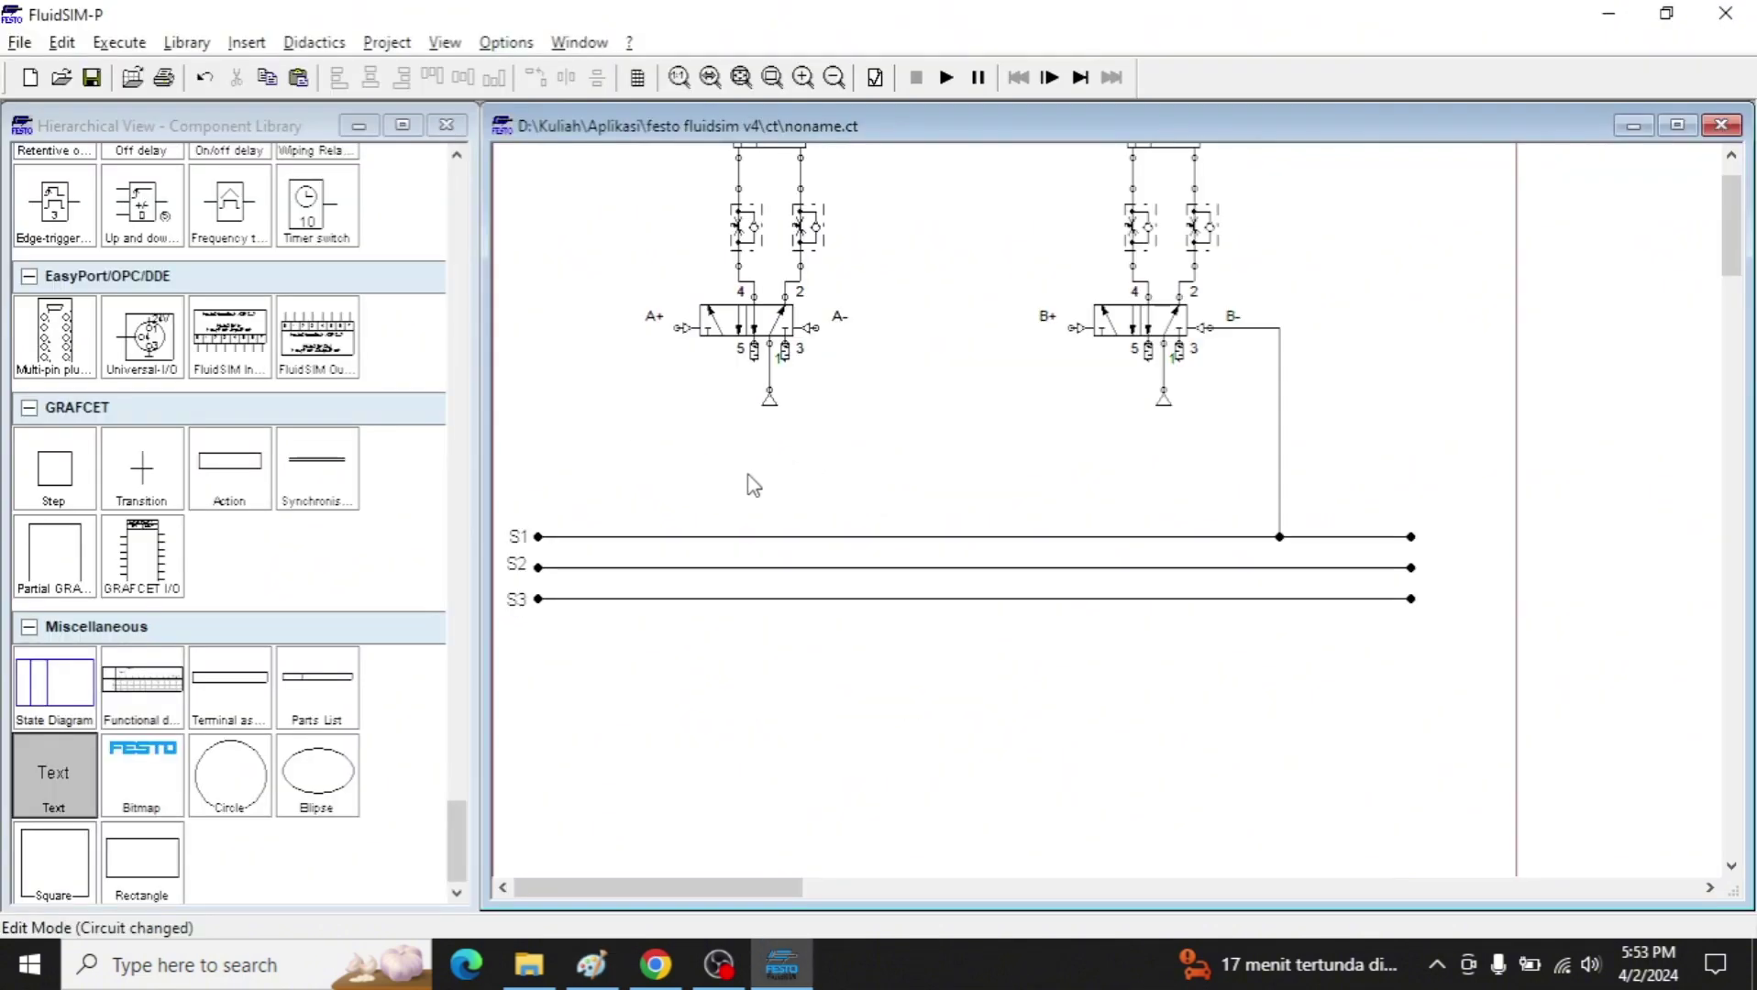
pyautogui.scroll(15, 220, 376)
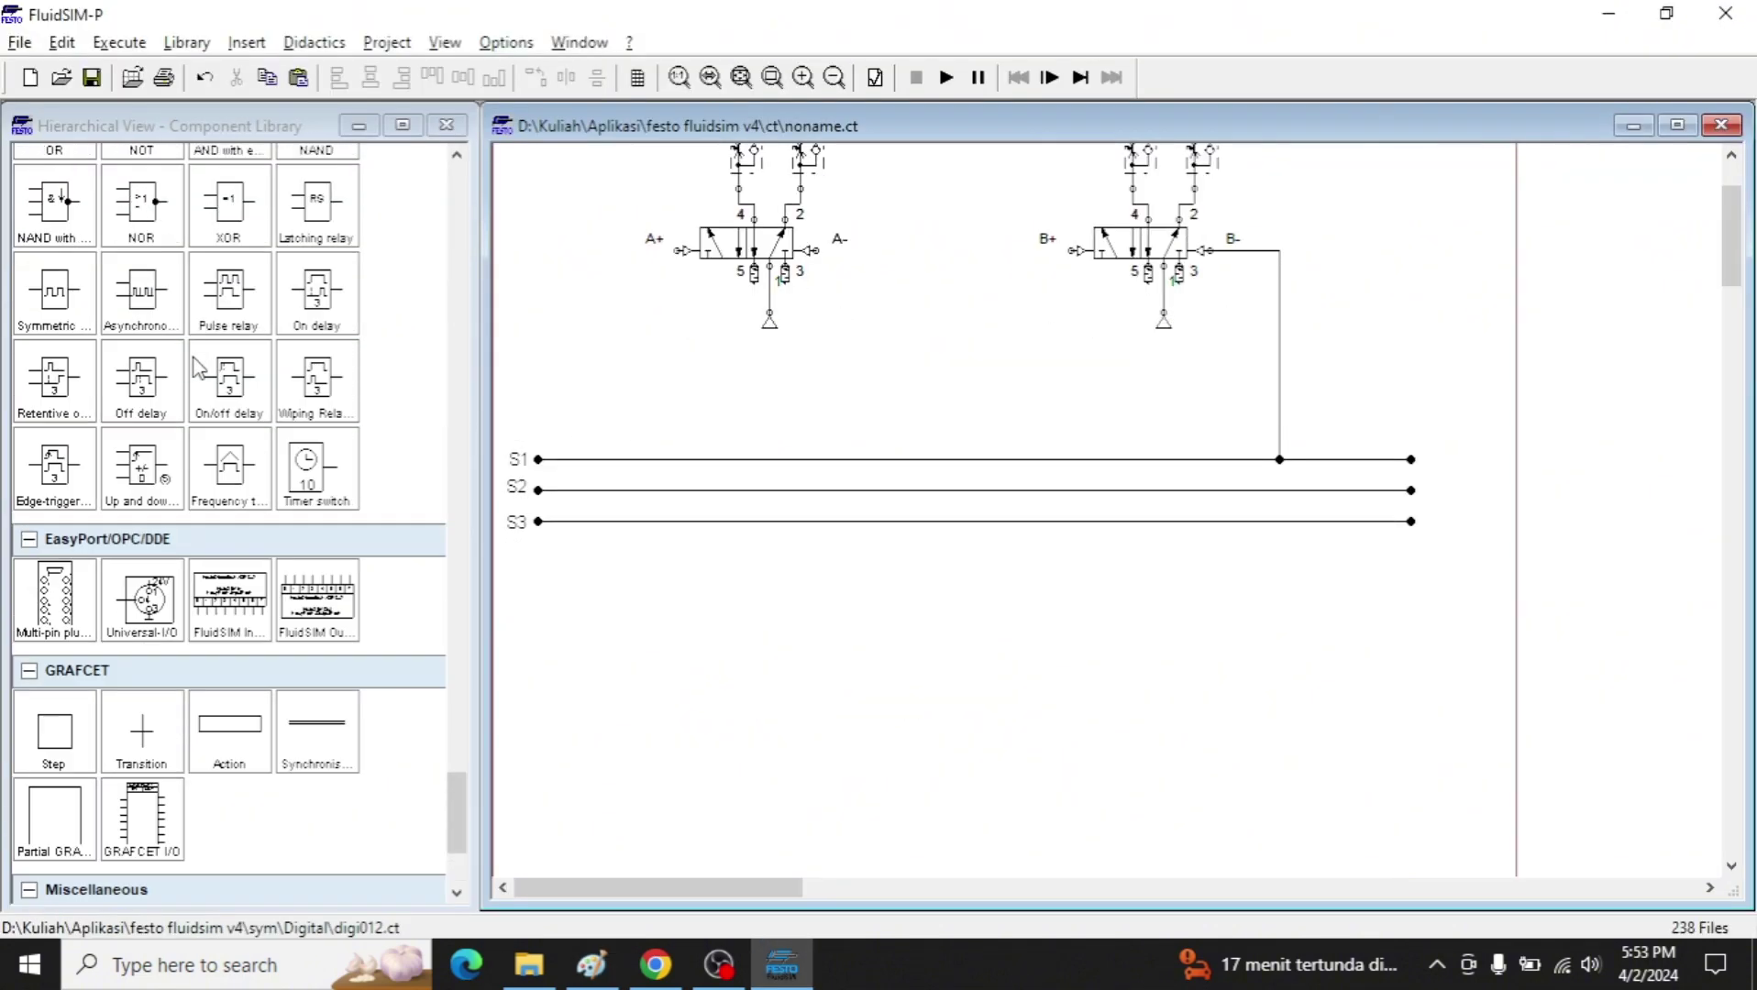
pyautogui.scroll(15, 312, 486)
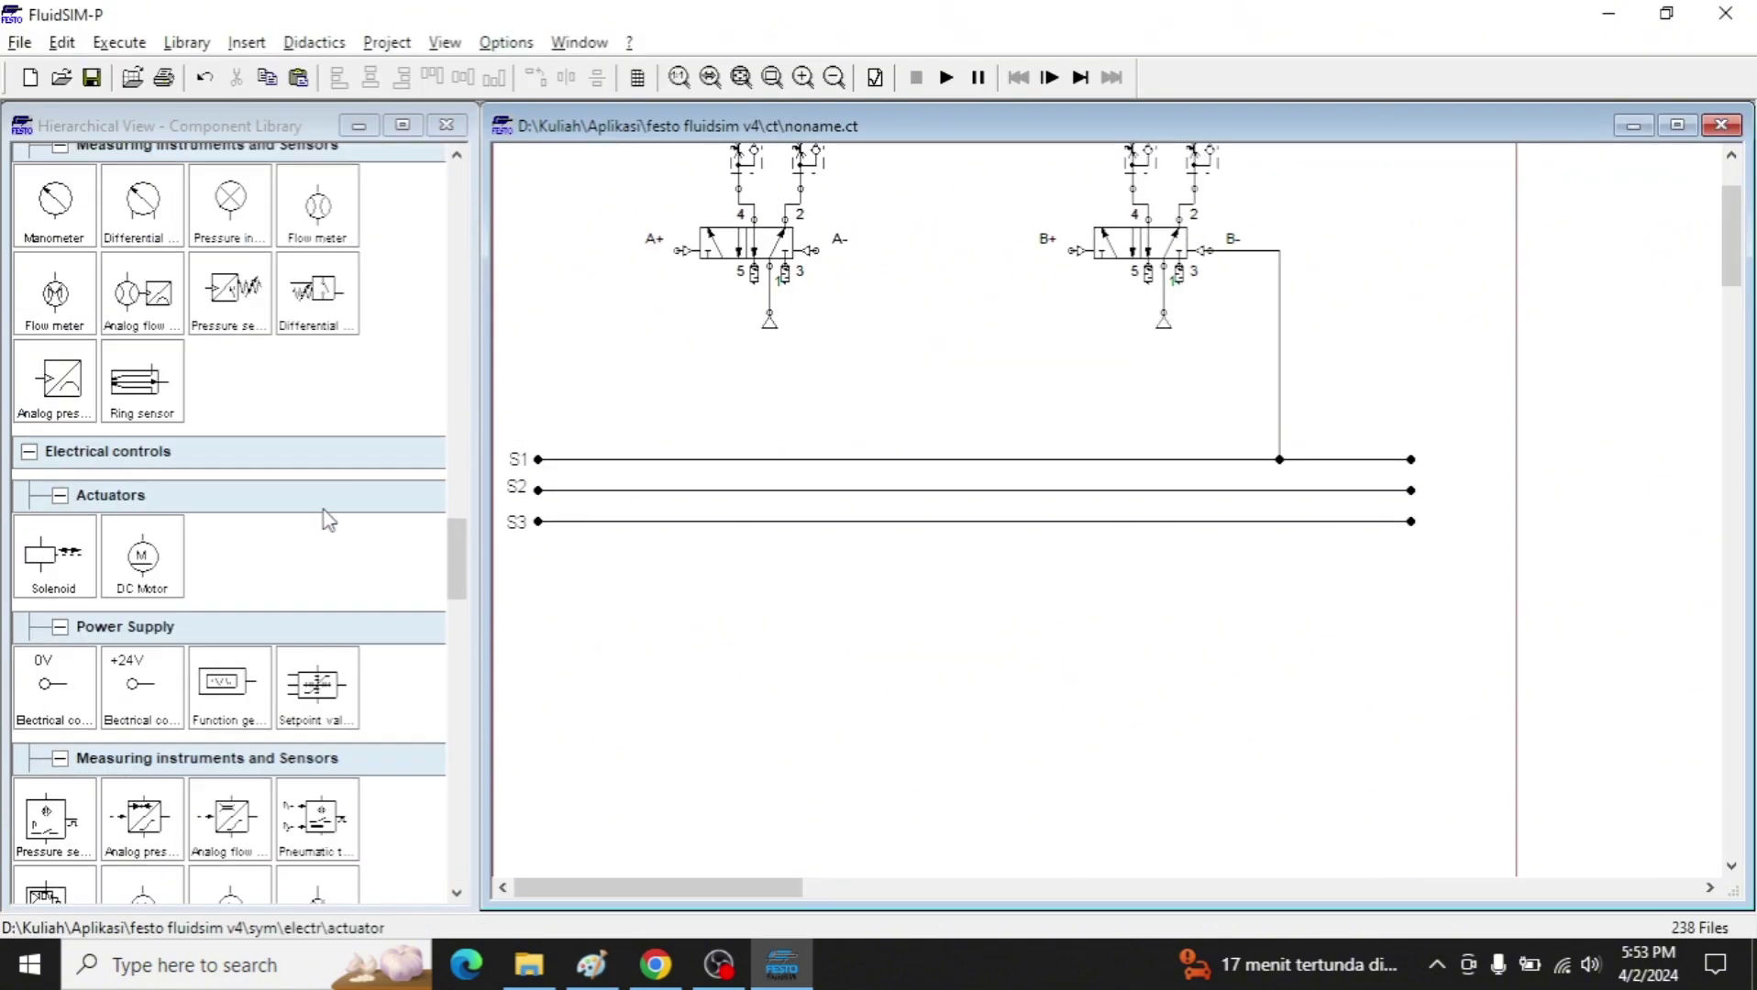
pyautogui.scroll(12, 333, 472)
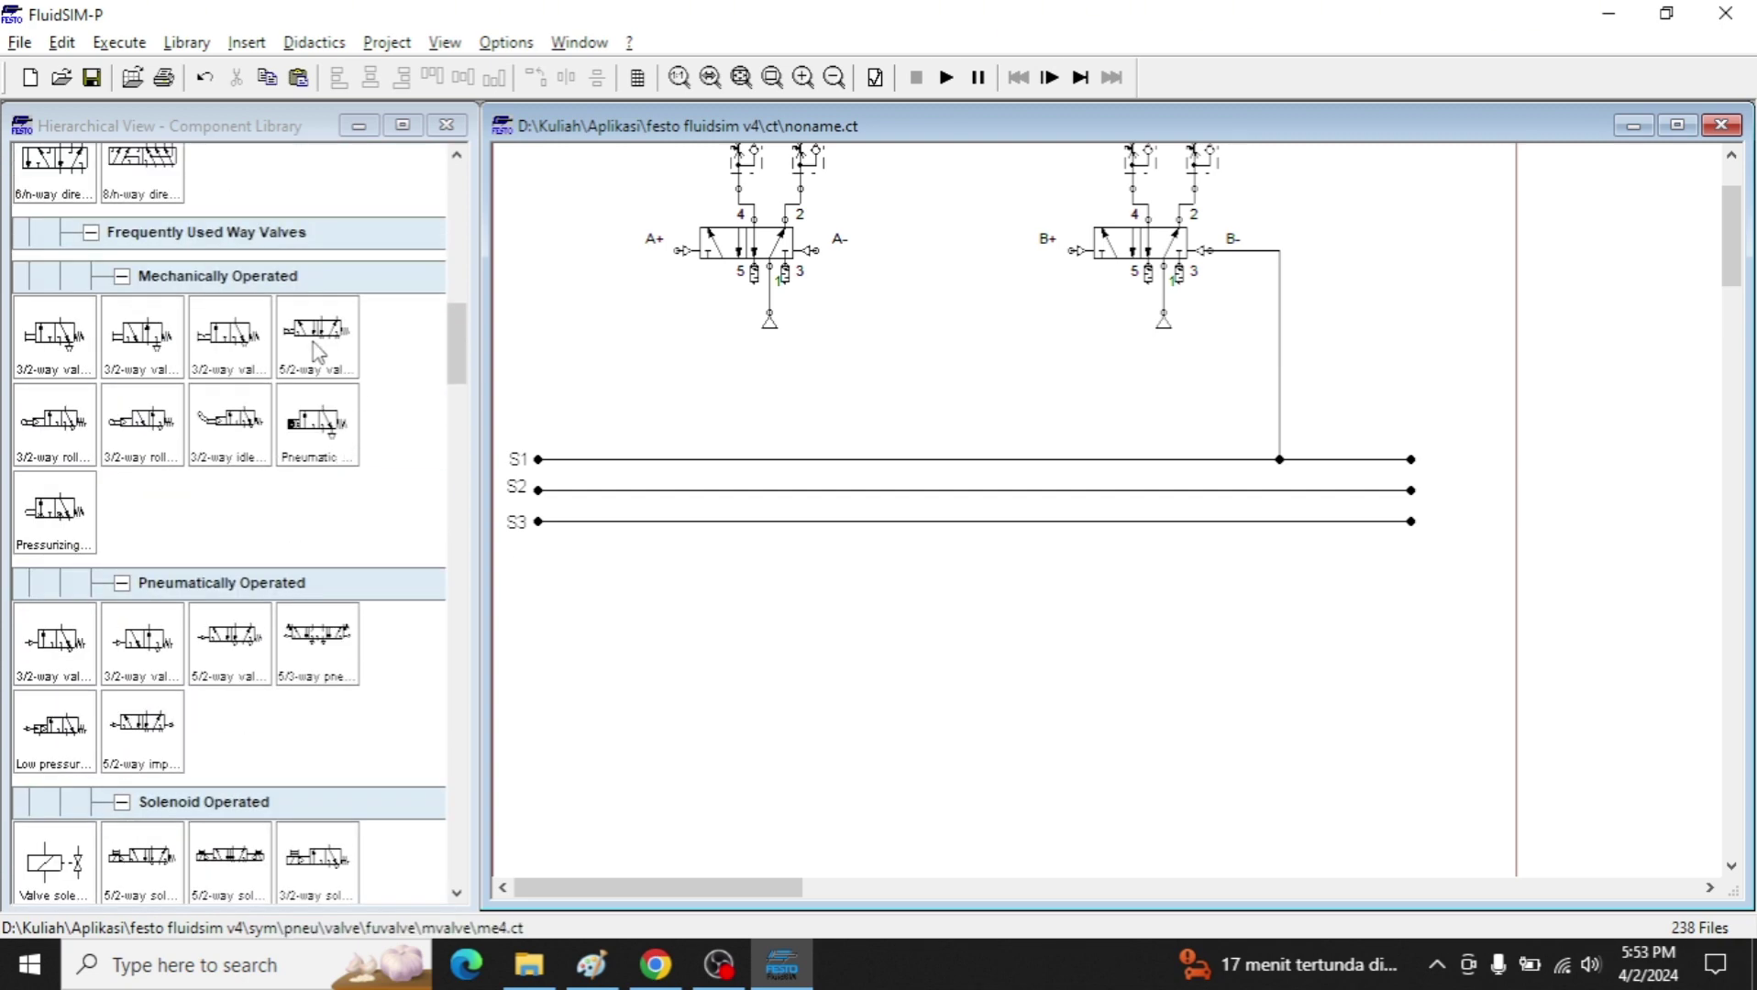
pyautogui.moveTo(317, 351); pyautogui.dragTo(945, 596)
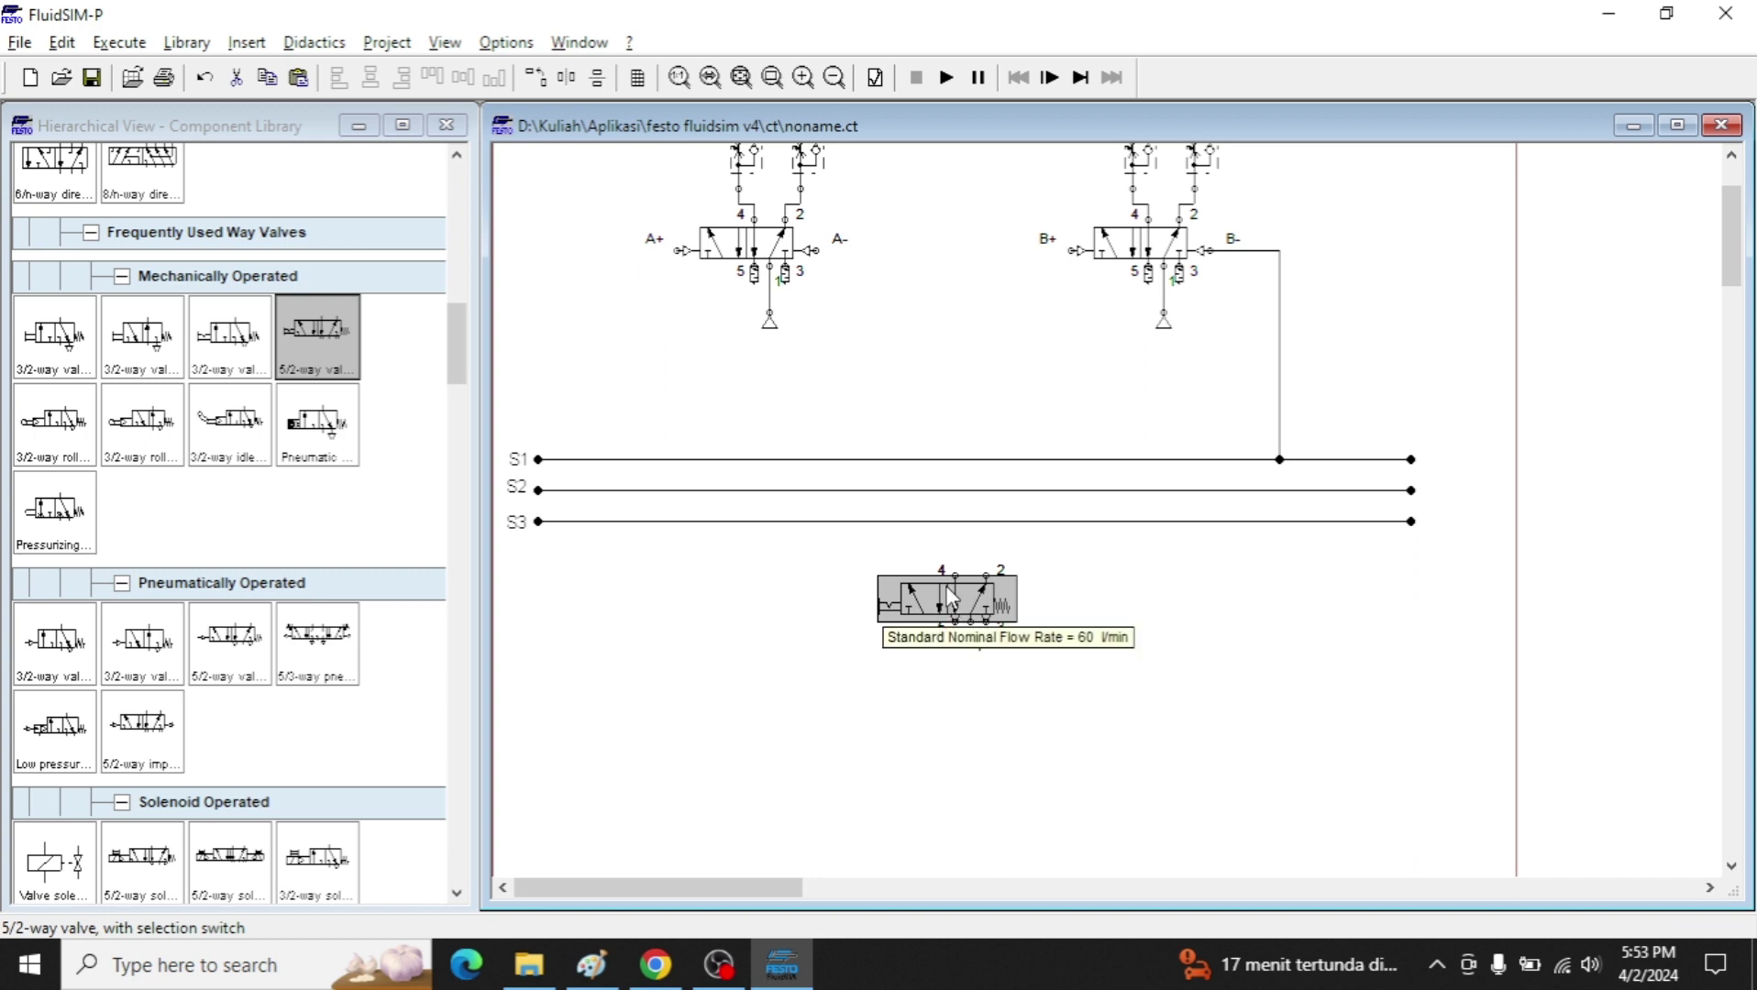
pyautogui.press('Delete')
# Duplicate cylinder A's 5/n way valve and place the copy beneath the S3 line, midway between the two cylinder circuits.
pyautogui.click(729, 246)
pyautogui.hotkey('ctrl', 'c')
pyautogui.hotkey('ctrl', 'v')
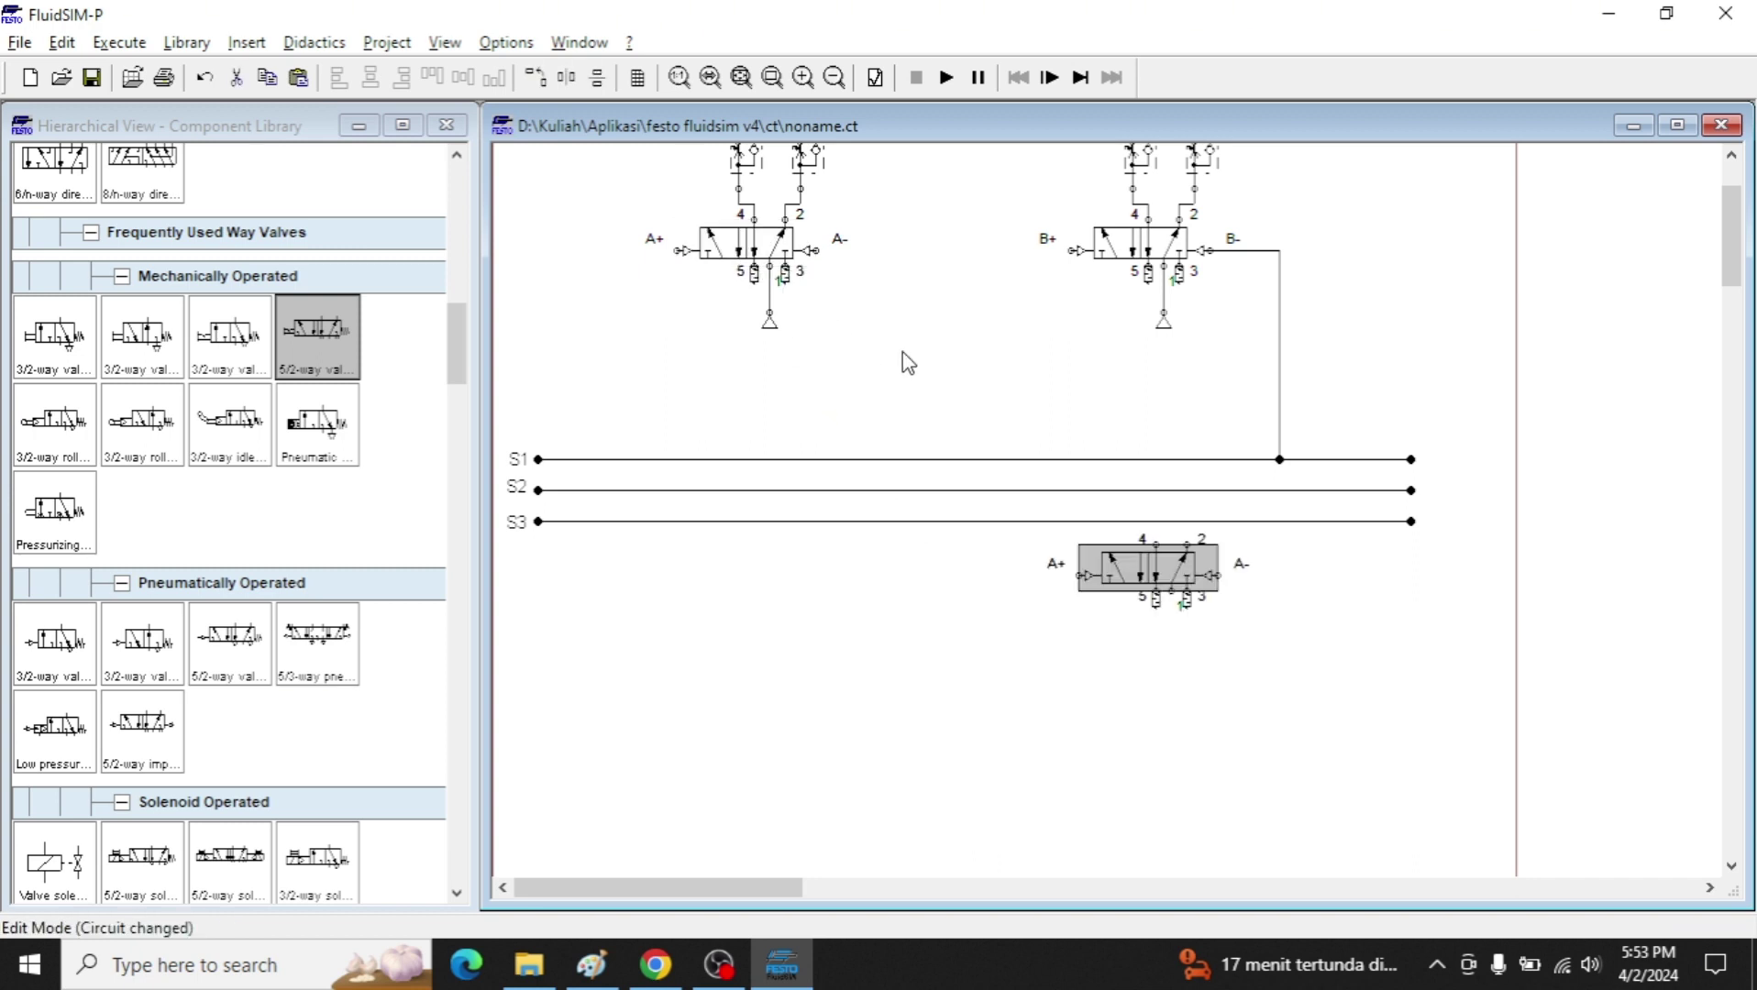
pyautogui.moveTo(1082, 574); pyautogui.dragTo(885, 611)
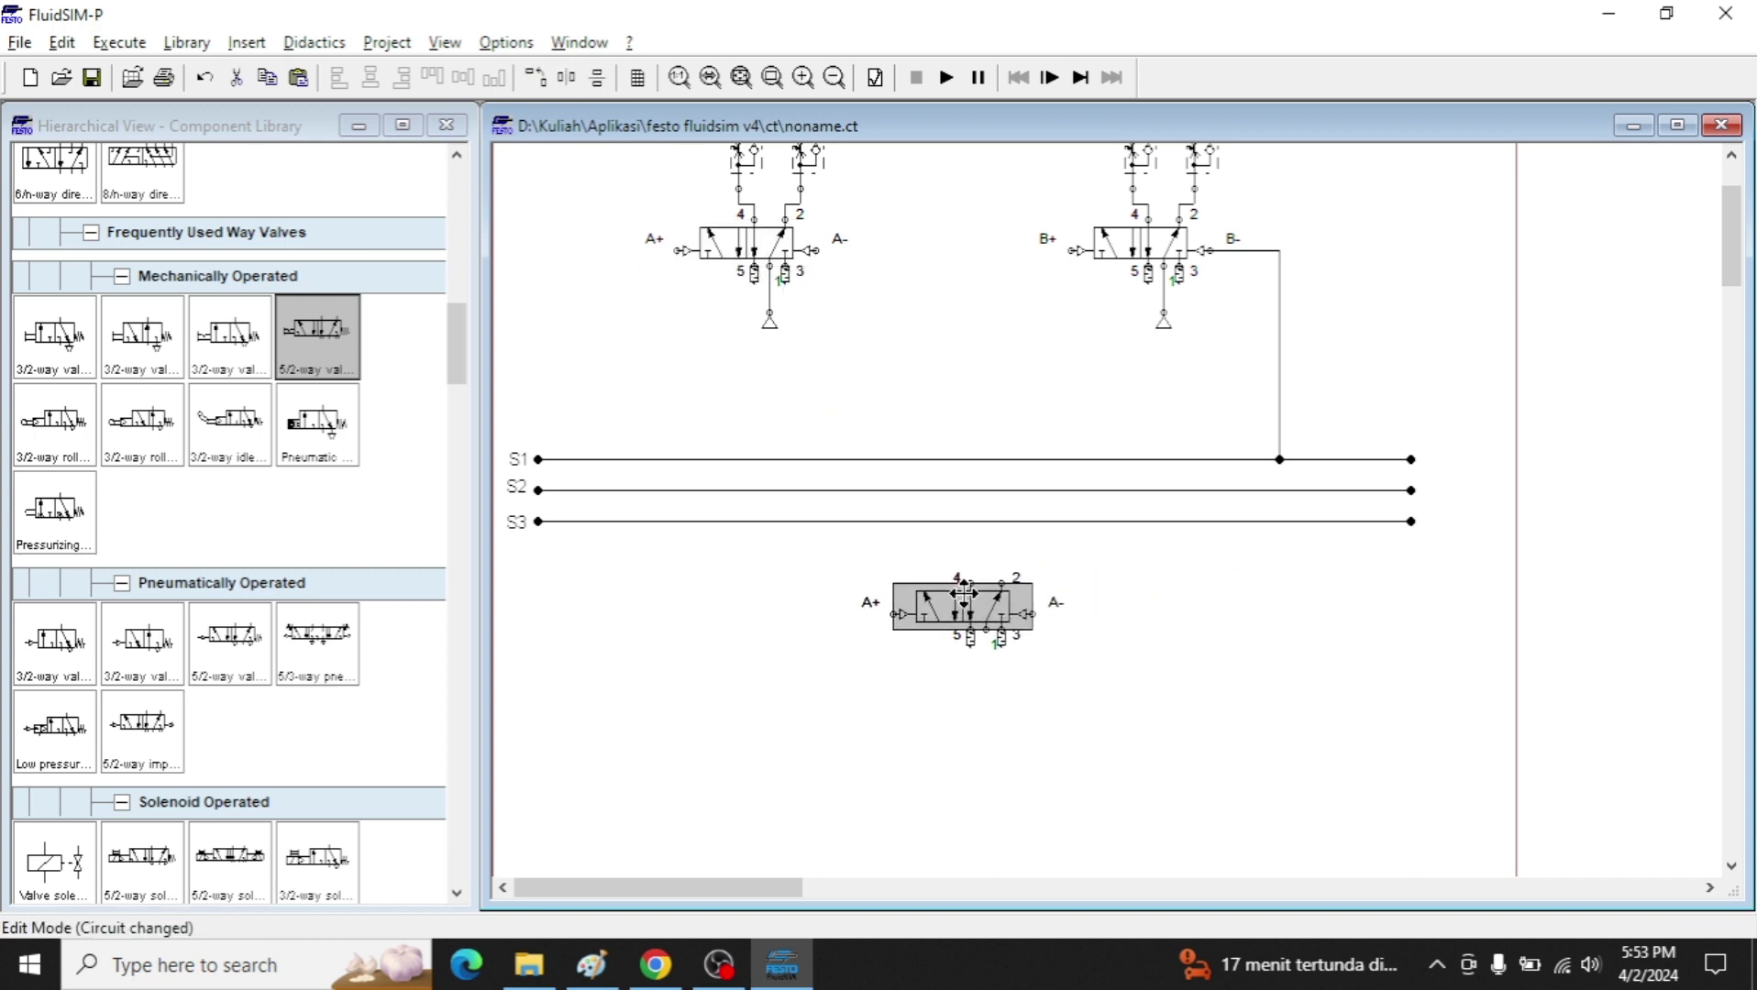
# Clear the A+ and A- designations from the copied valve's pilot ports and shift the valve slightly to the left.
pyautogui.doubleClick(890, 616)
pyautogui.press('BackSpace')
pyautogui.press('Return')
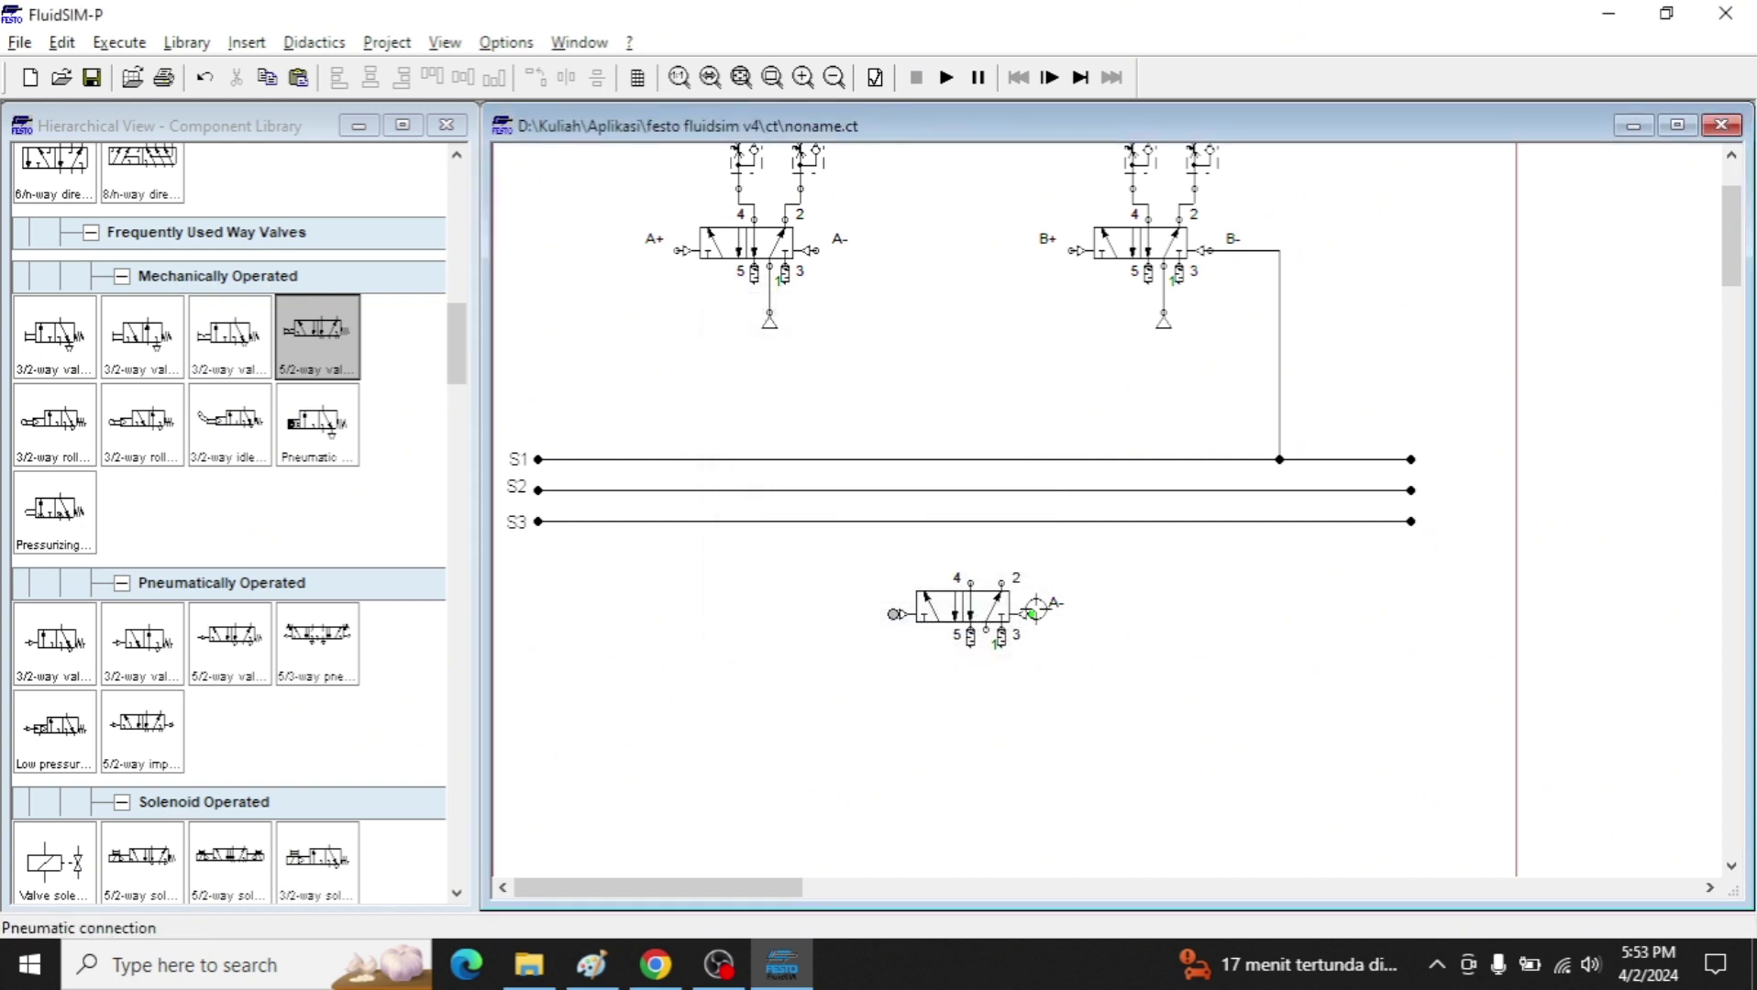
pyautogui.doubleClick(1034, 612)
pyautogui.press('BackSpace')
pyautogui.press('Return')
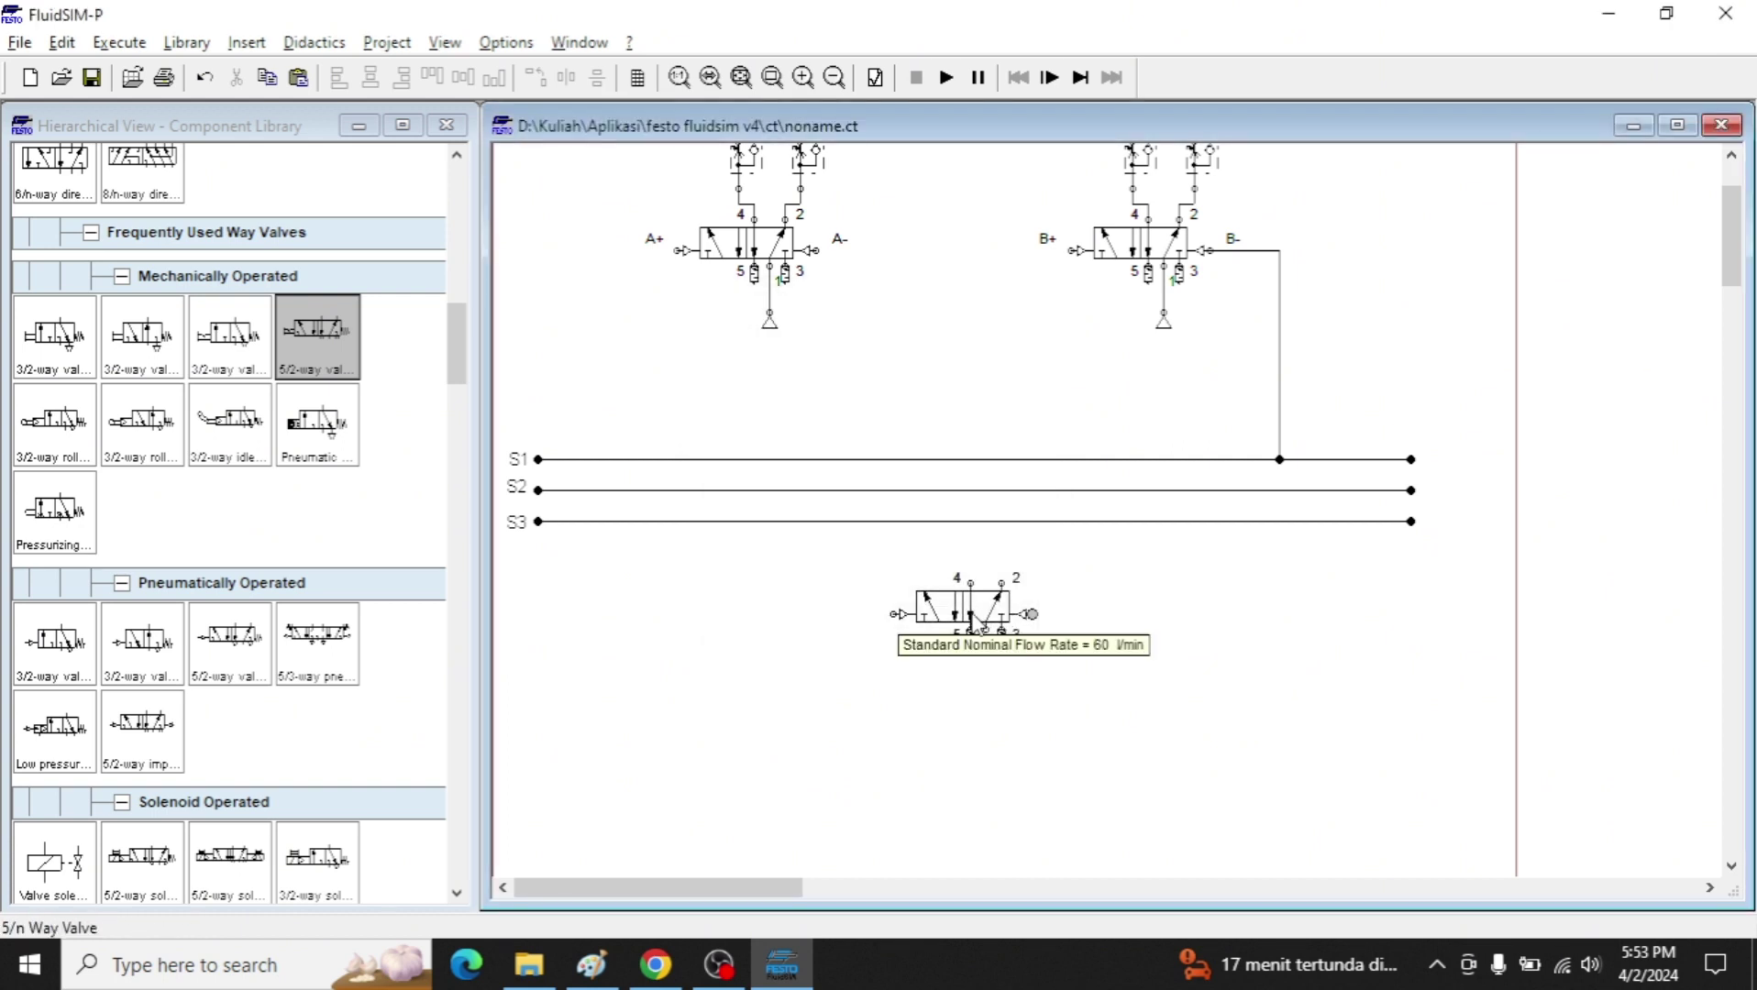
pyautogui.moveTo(976, 610)
pyautogui.mouseDown()
pyautogui.moveTo(920, 599)
pyautogui.moveTo(999, 600)
pyautogui.mouseUp()
pyautogui.click(1052, 596)
pyautogui.click(780, 246)
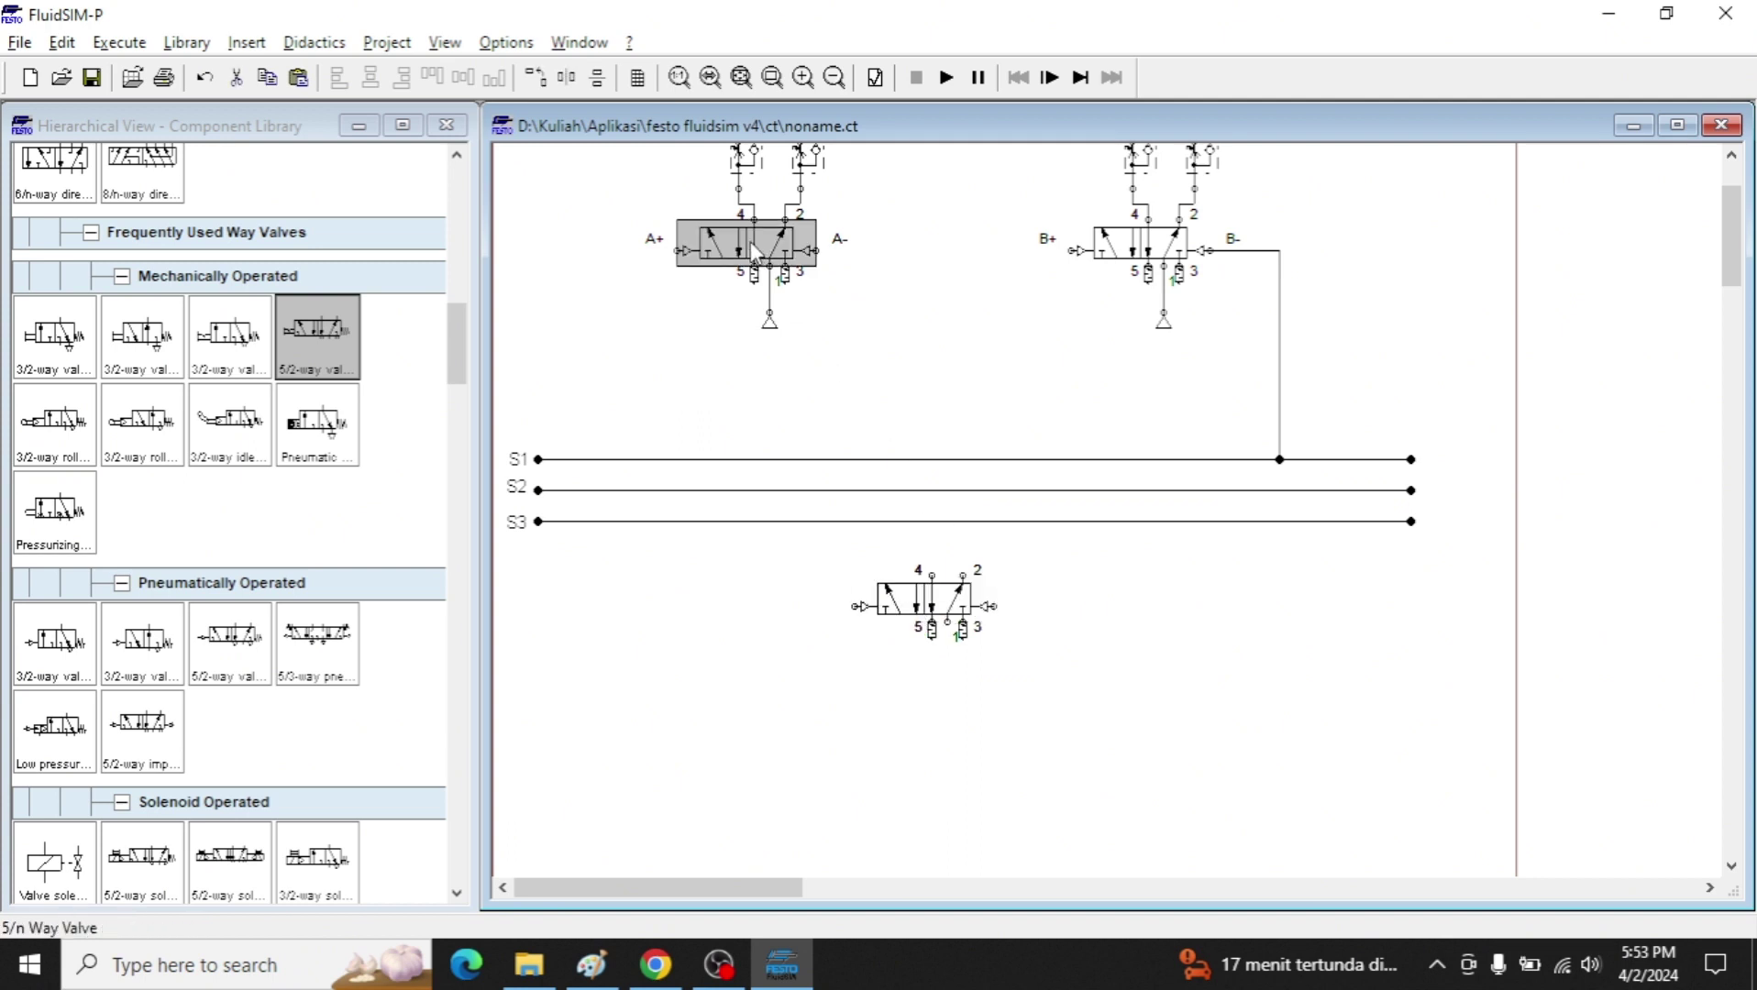
pyautogui.click(504, 396)
# Add a 3/n way valve below the group lines and configure it with mechanical roller actuation on the left and spring return on the right.
pyautogui.scroll(4, 128, 339)
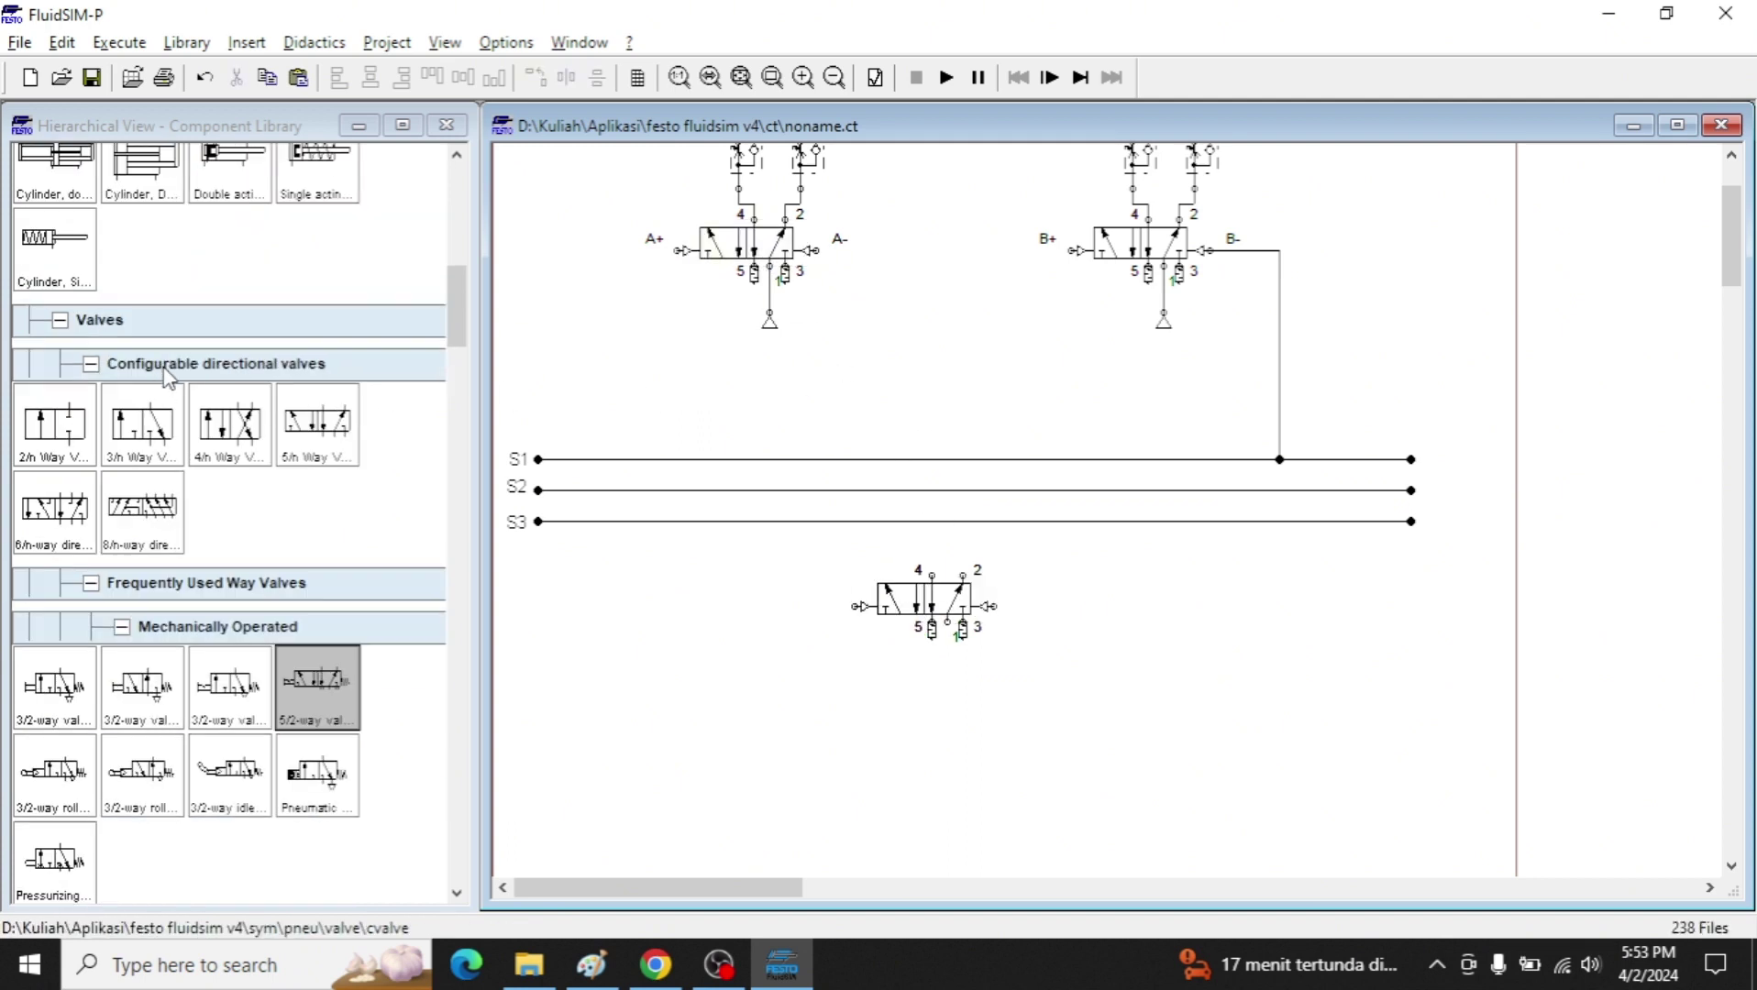
pyautogui.moveTo(154, 440); pyautogui.dragTo(1138, 688)
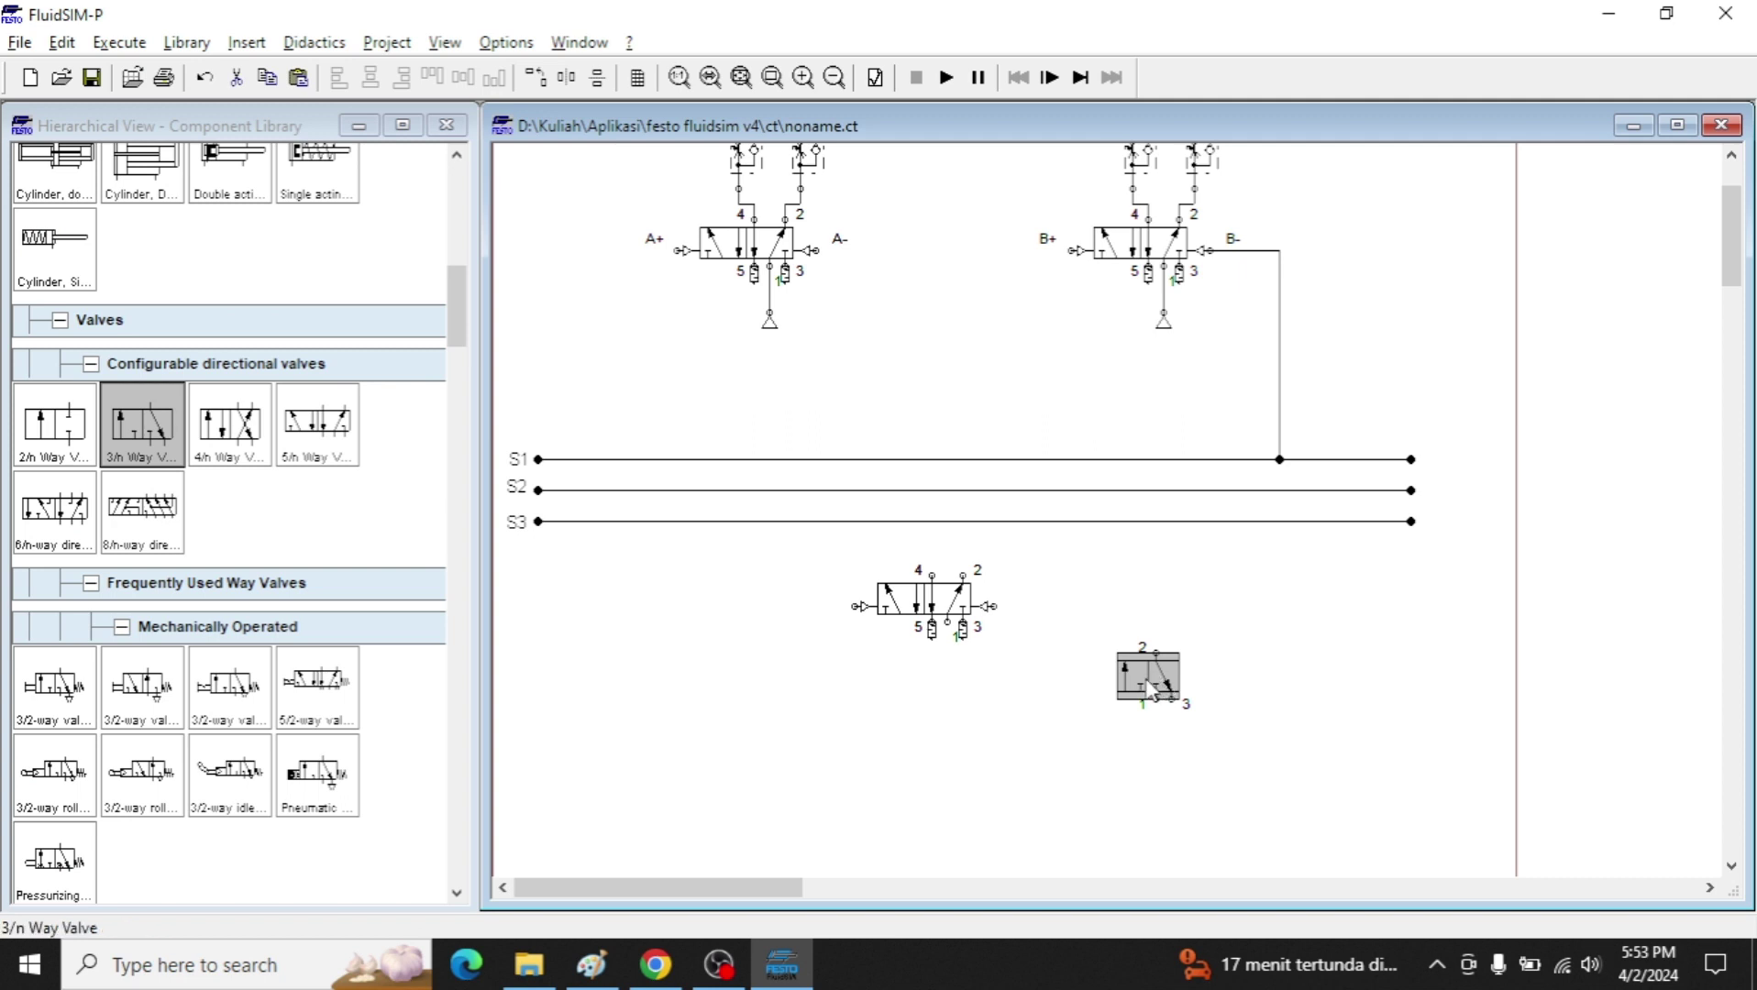
pyautogui.doubleClick(1137, 688)
pyautogui.click(1064, 215)
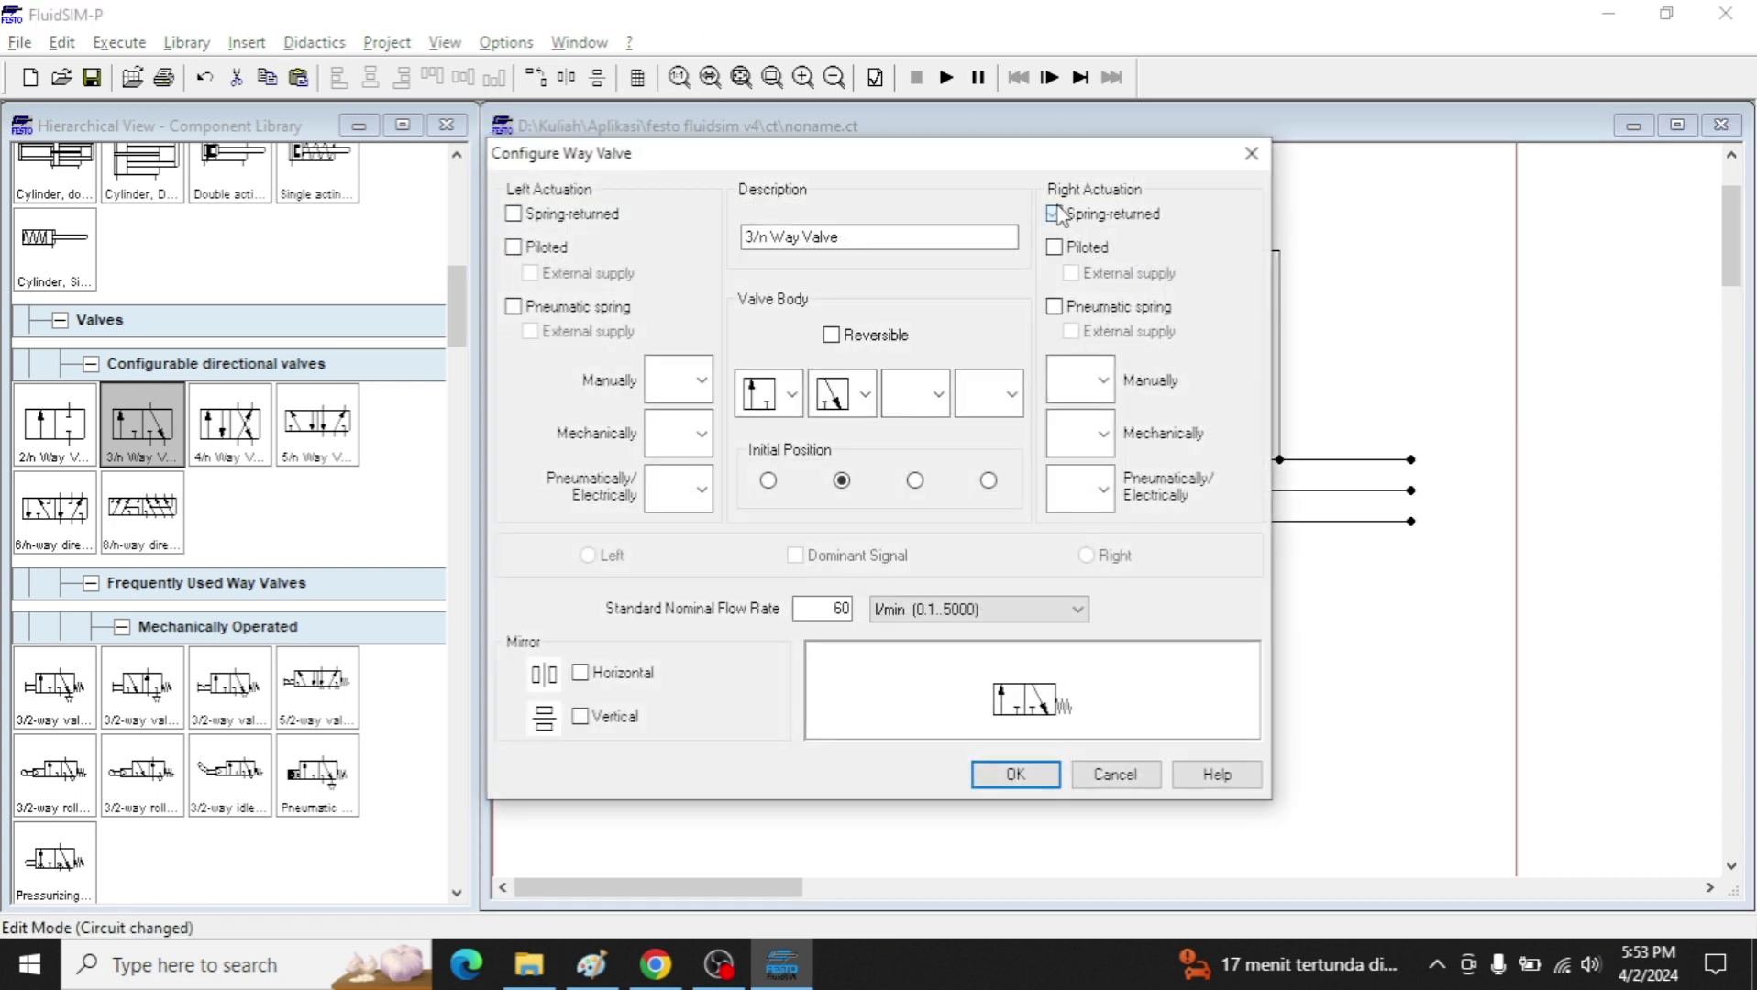
pyautogui.click(679, 434)
pyautogui.click(683, 394)
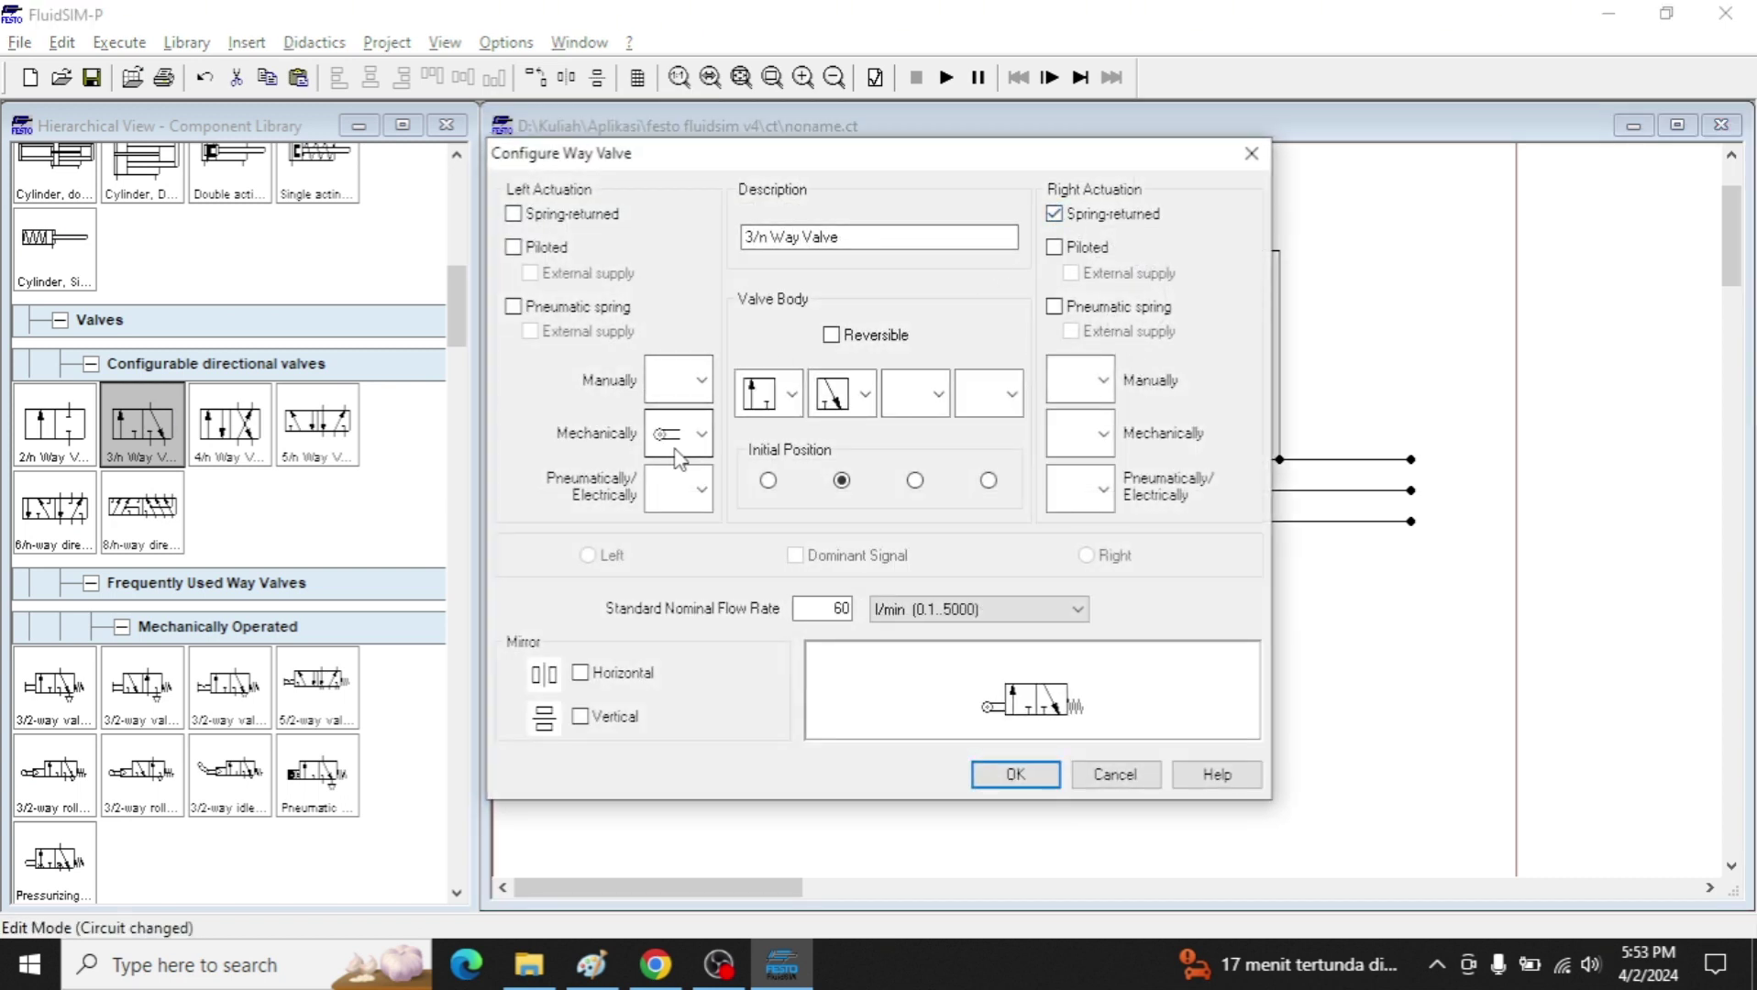
pyautogui.click(1016, 775)
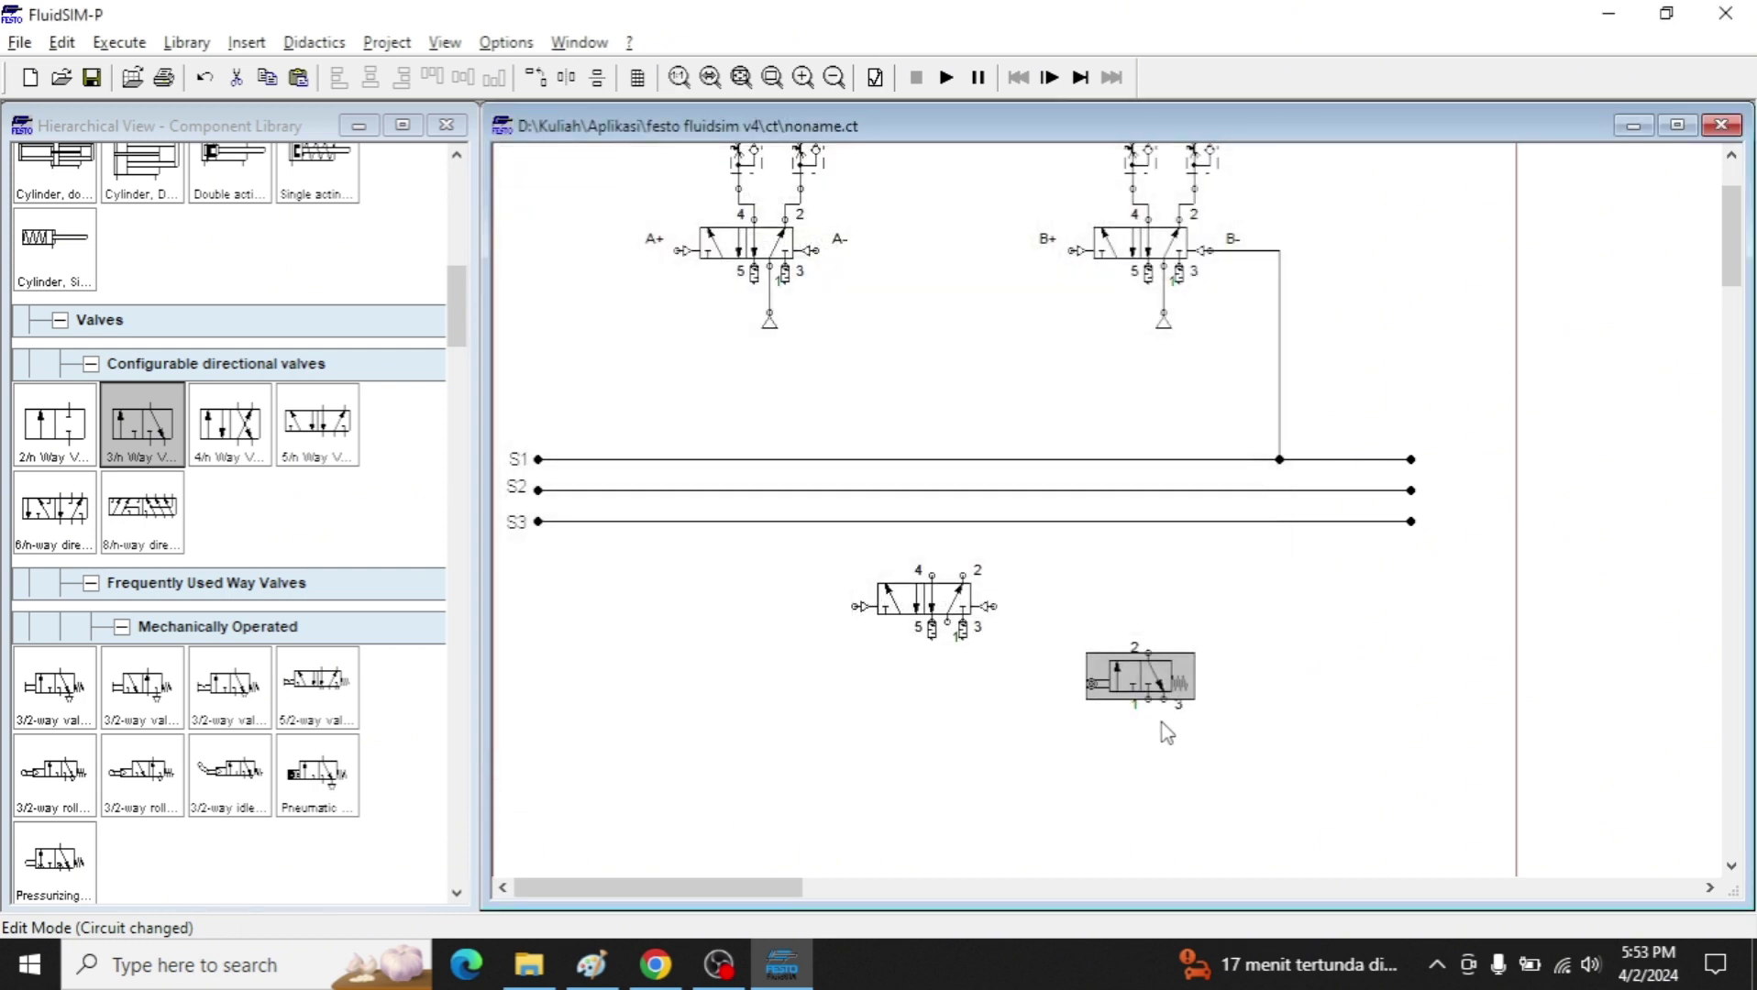
# Fit a silencer terminator to port 3 of the new 3/n way valve and move the valve slightly down and to the left.
pyautogui.doubleClick(1177, 704)
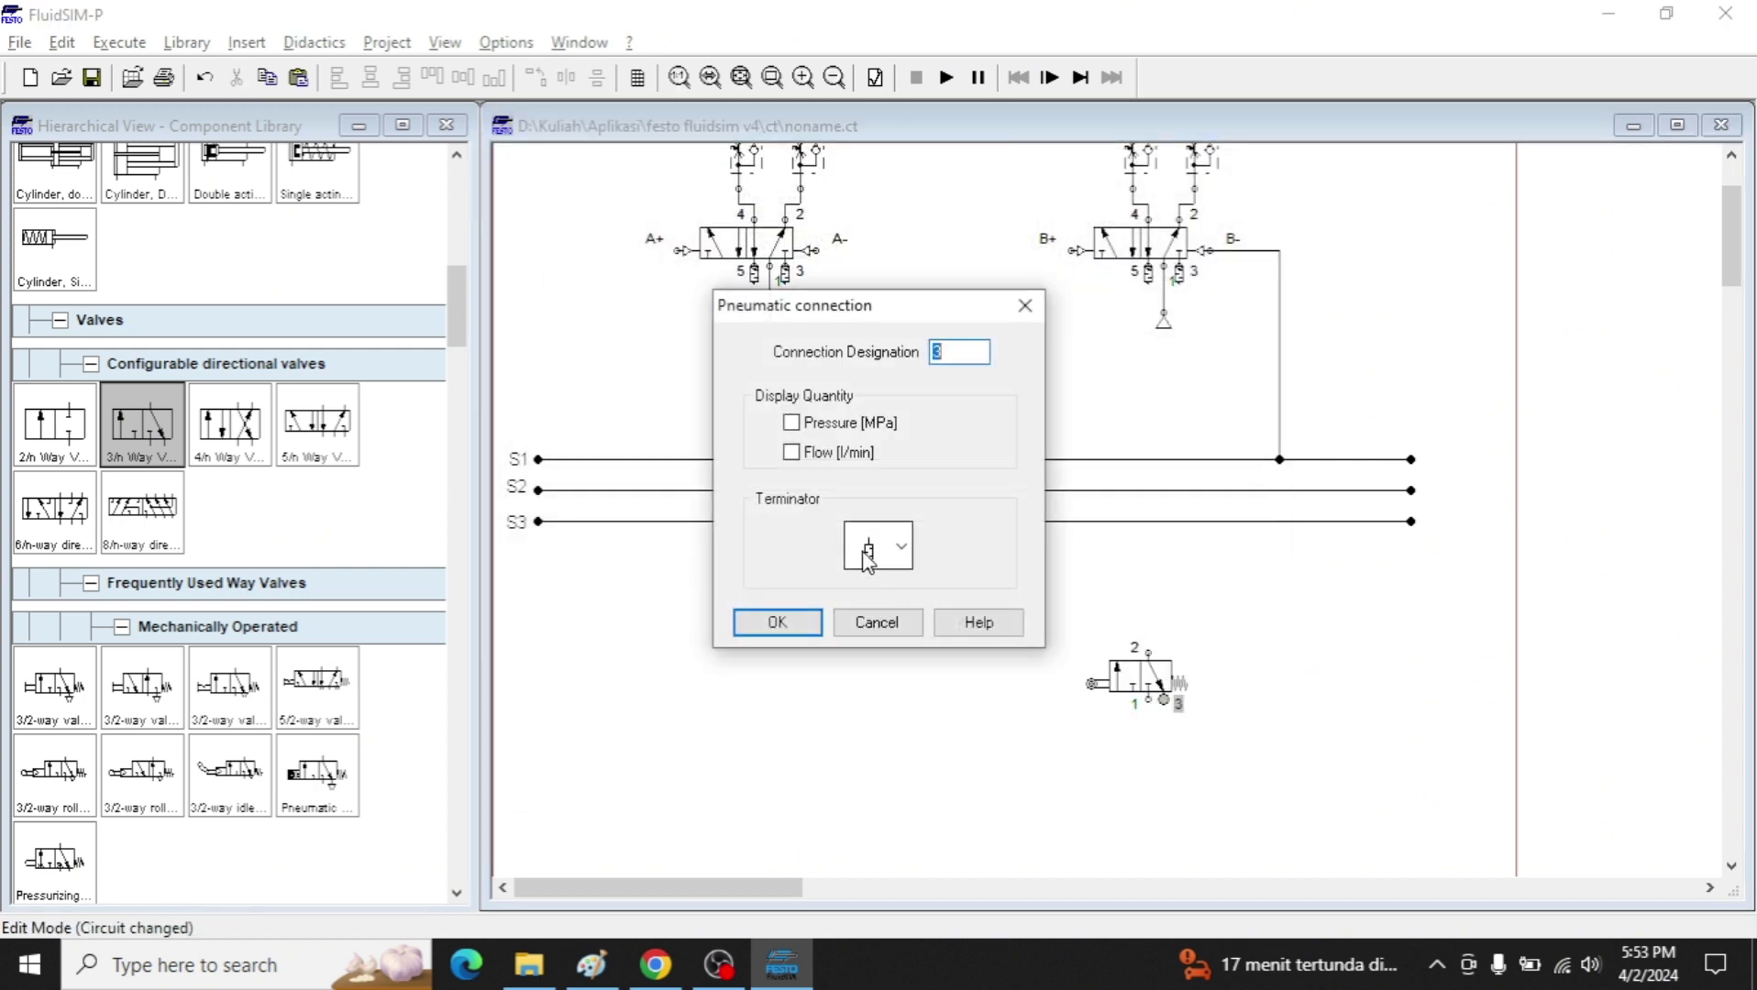
pyautogui.click(777, 622)
pyautogui.moveTo(1173, 696); pyautogui.dragTo(1141, 710)
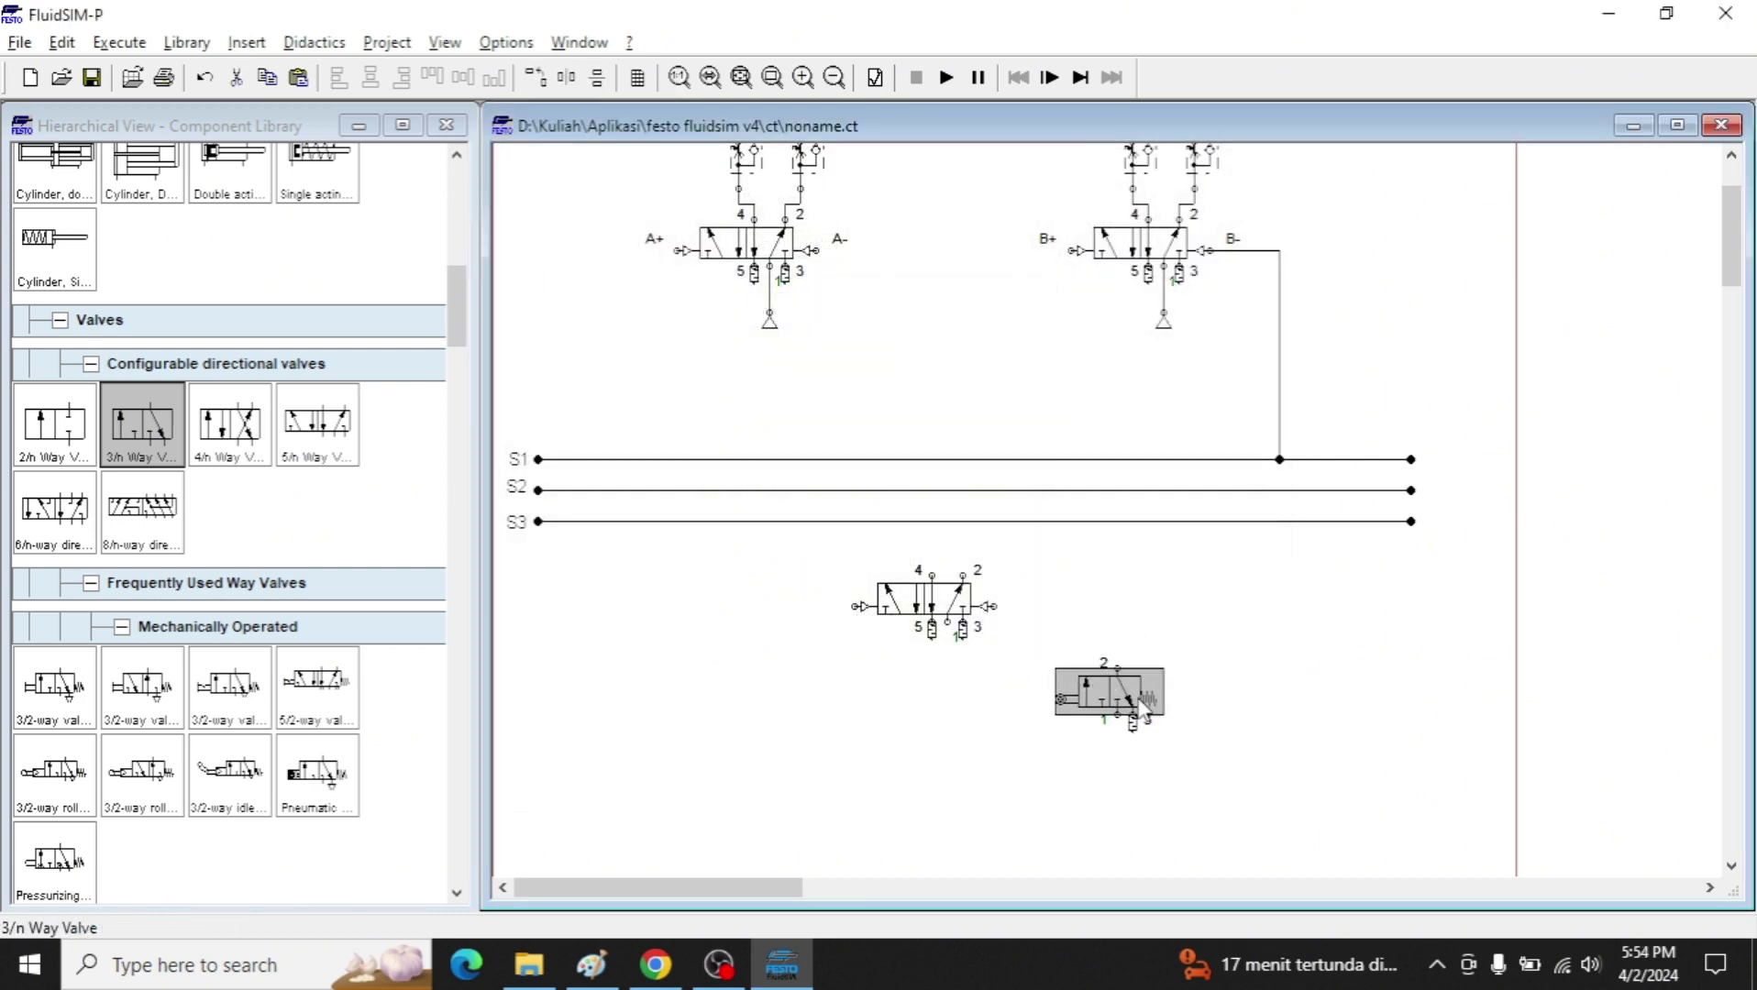
pyautogui.click(1229, 709)
# Check the sequence sketch in Paint, return to FluidSIM-P, and connect port 1 of the roller valve to line S1.
pyautogui.hotkey('alt', 'Tab')
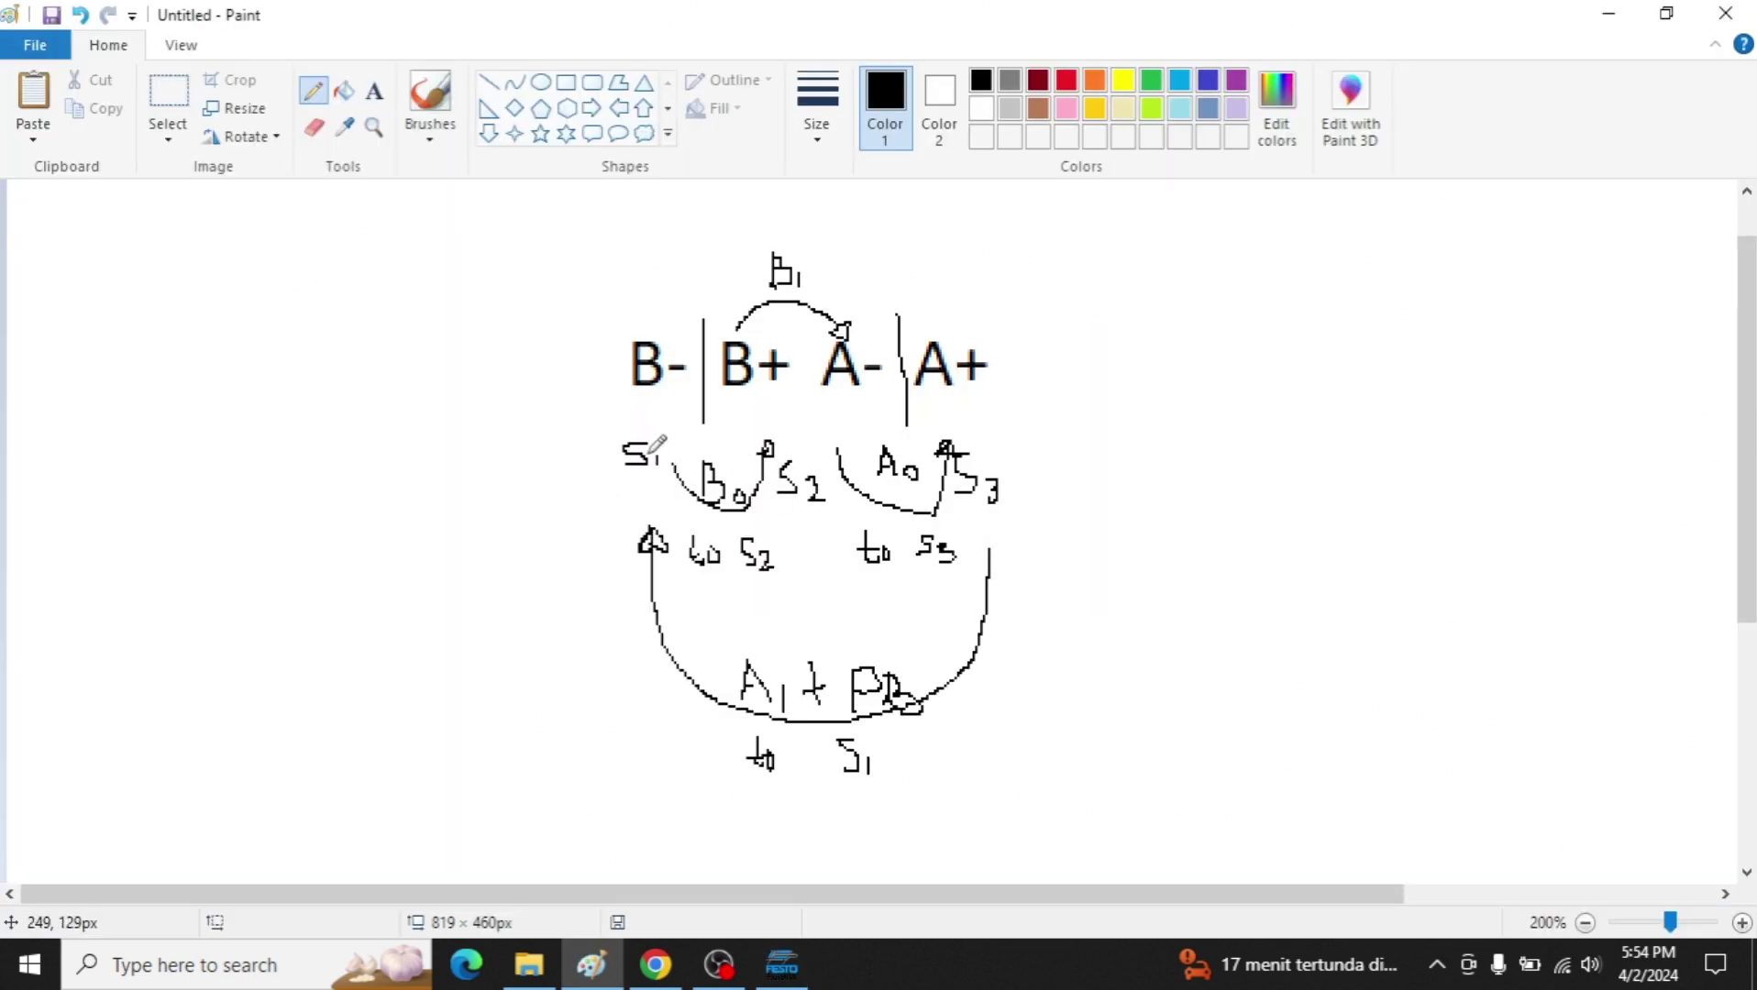
pyautogui.hotkey('alt', 'Tab')
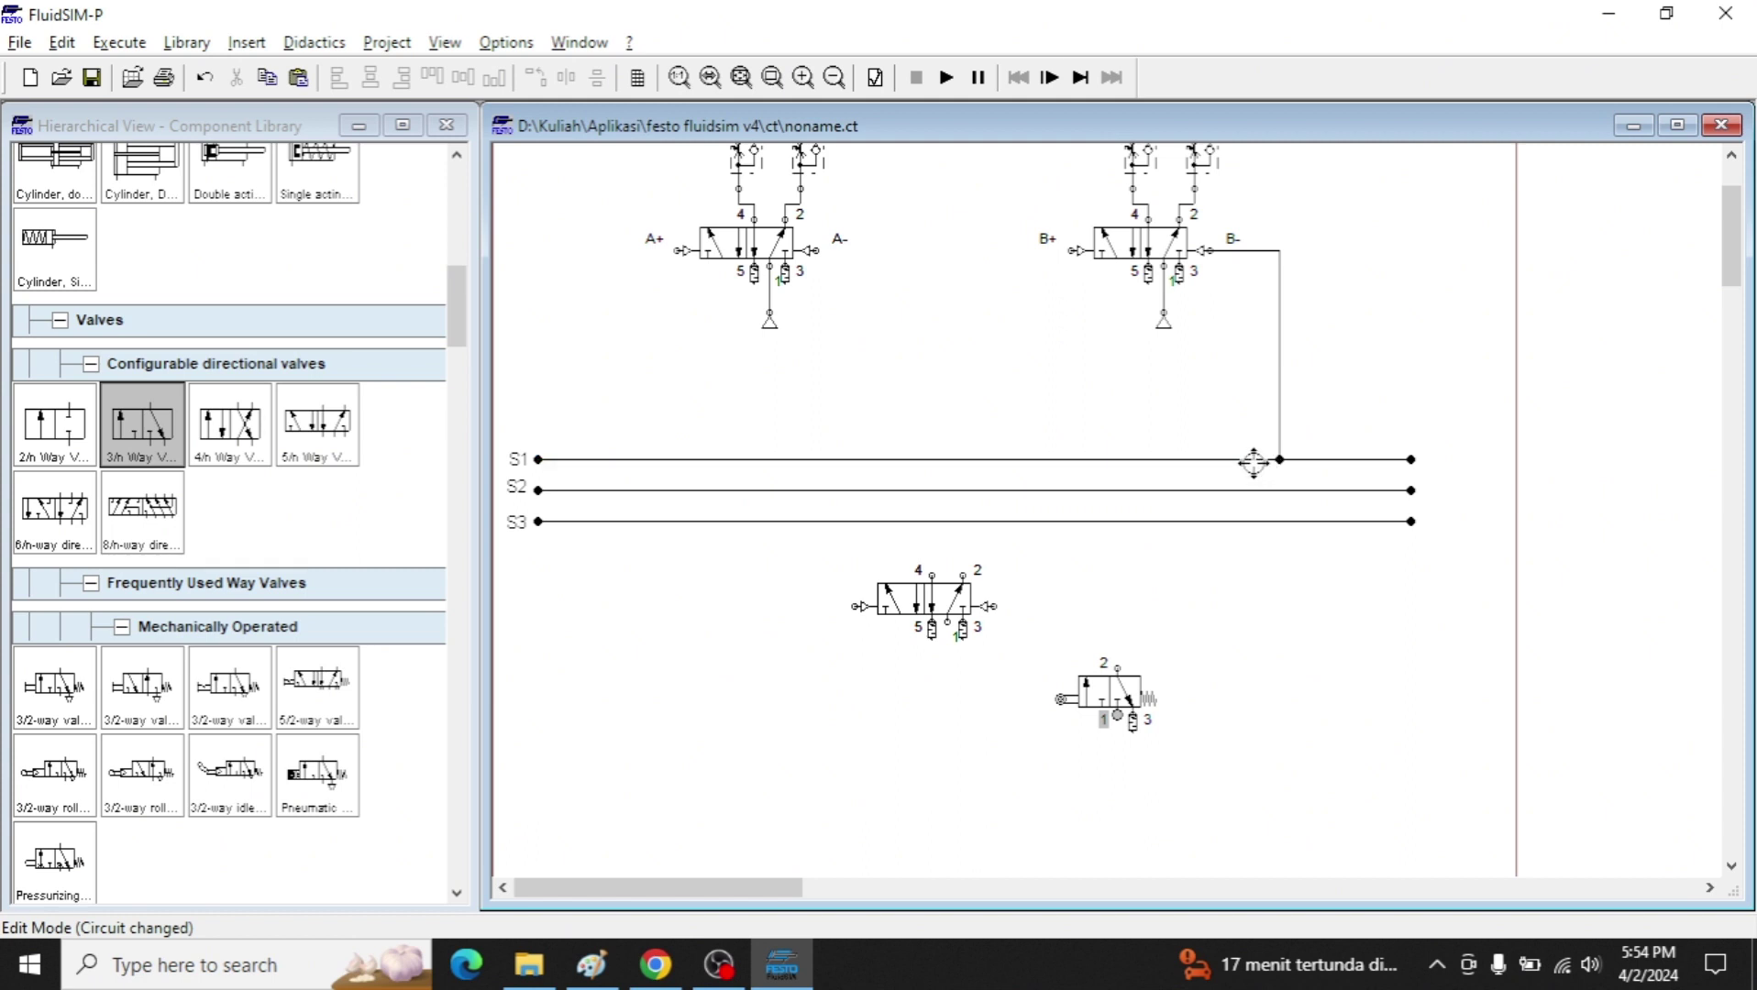
pyautogui.moveTo(1254, 462); pyautogui.dragTo(1249, 460)
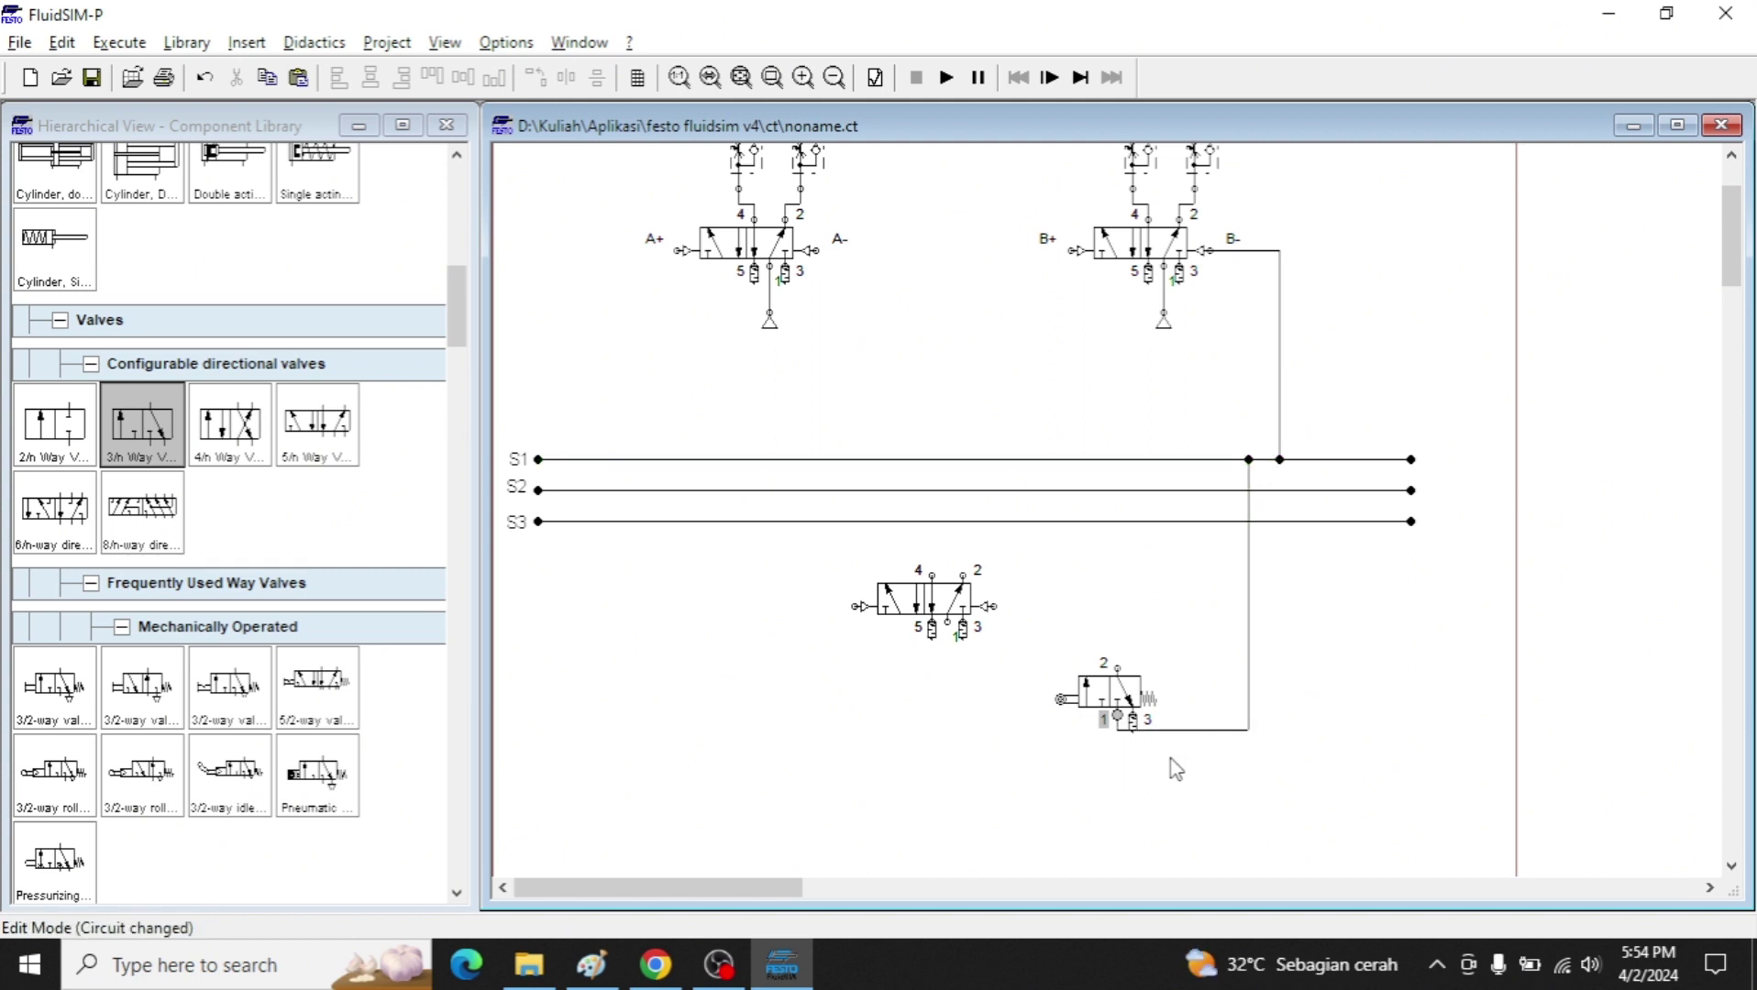
# Lower the line from port 1 of the roller valve and connect its port 2 to the group valve's right pilot port.
pyautogui.moveTo(1275, 775); pyautogui.dragTo(1137, 754)
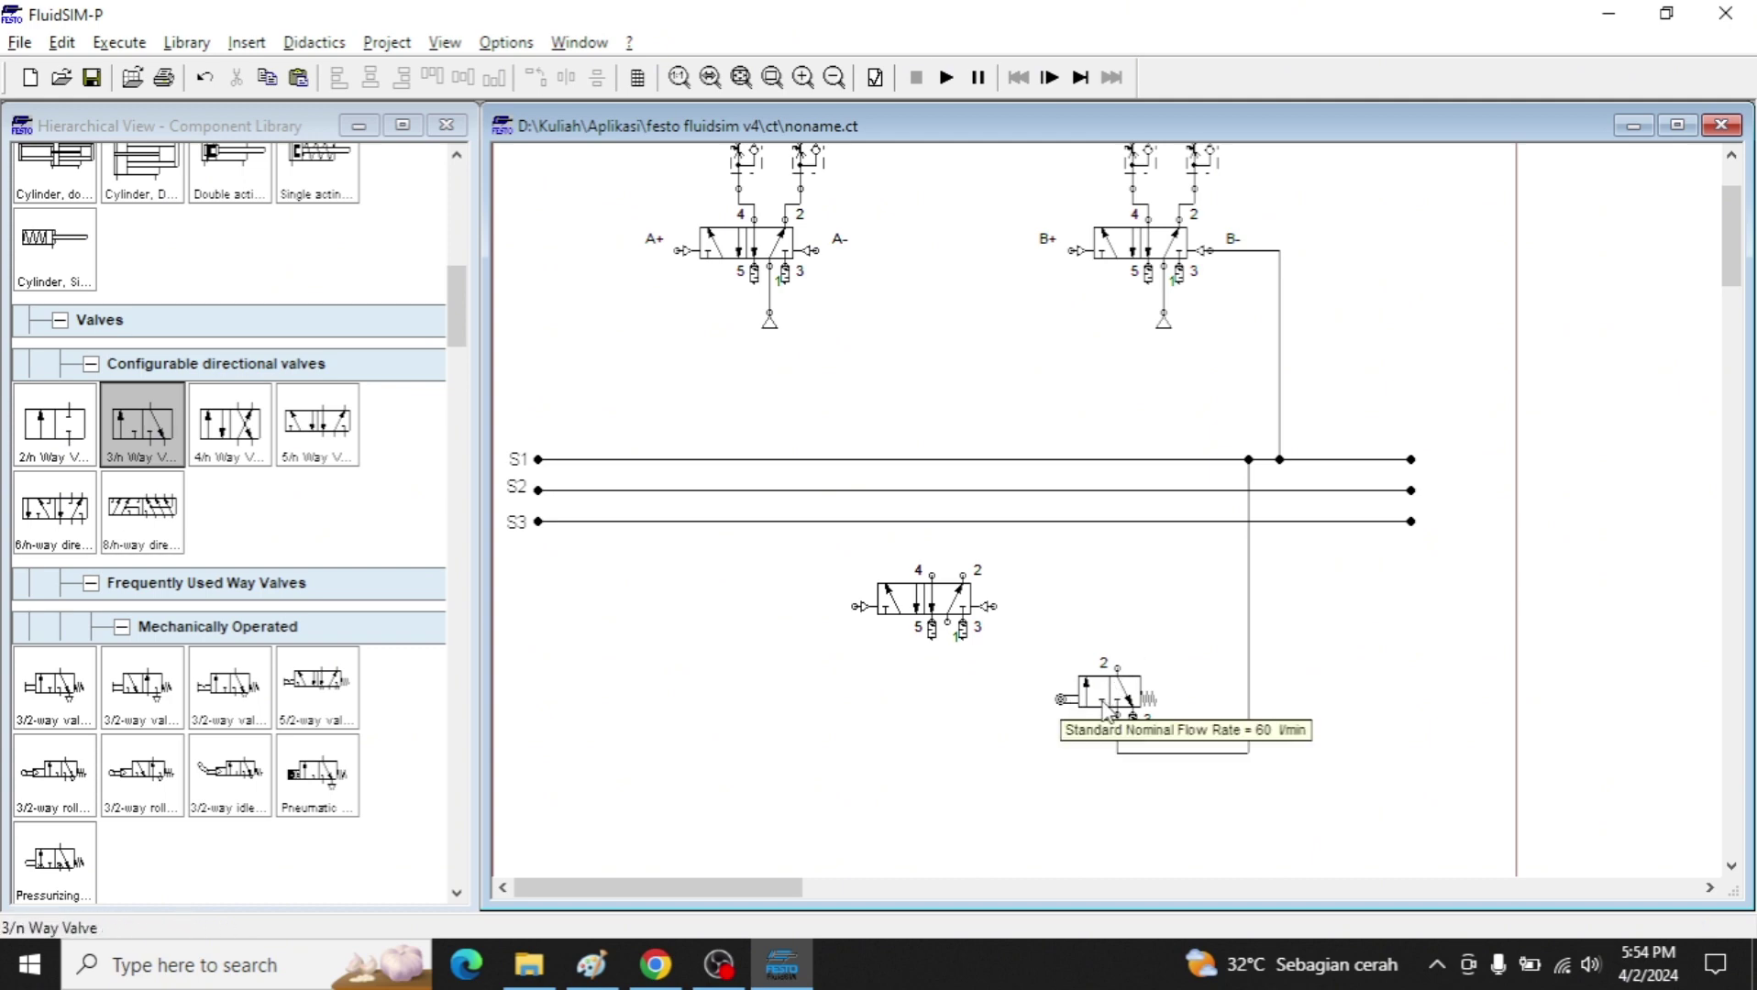
pyautogui.hotkey('alt', 'Tab')
pyautogui.hotkey('alt', 'Tab')
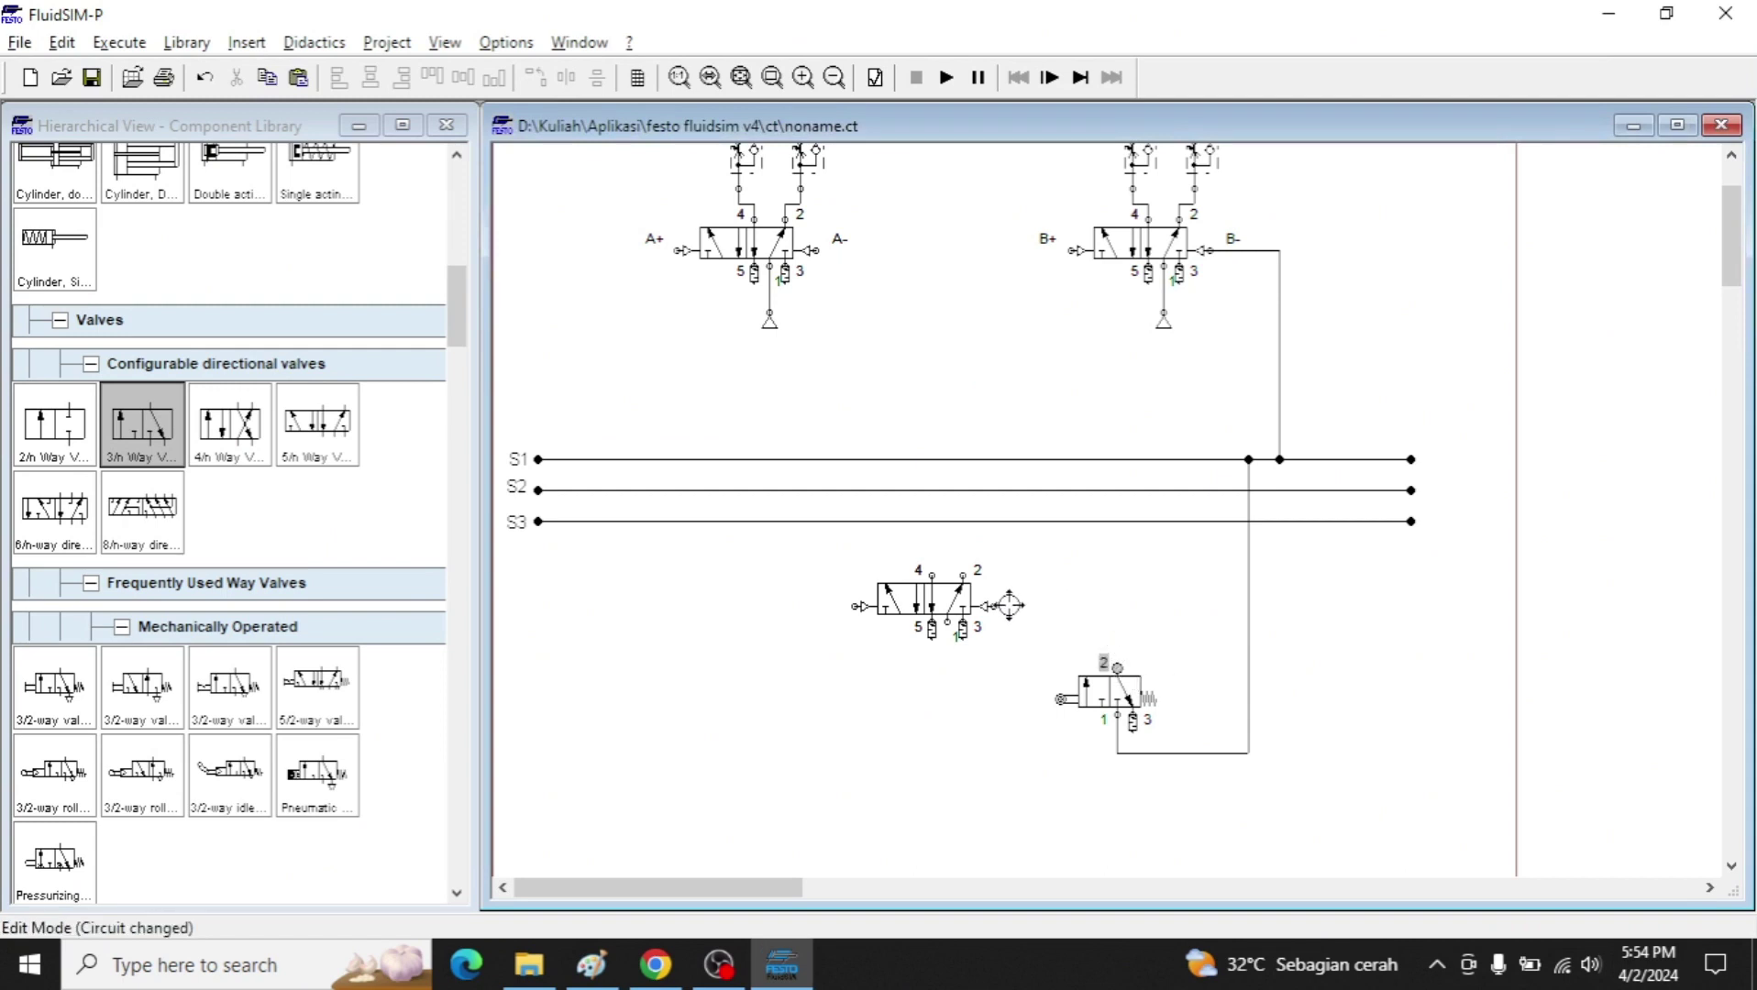
pyautogui.moveTo(997, 606); pyautogui.dragTo(1117, 667)
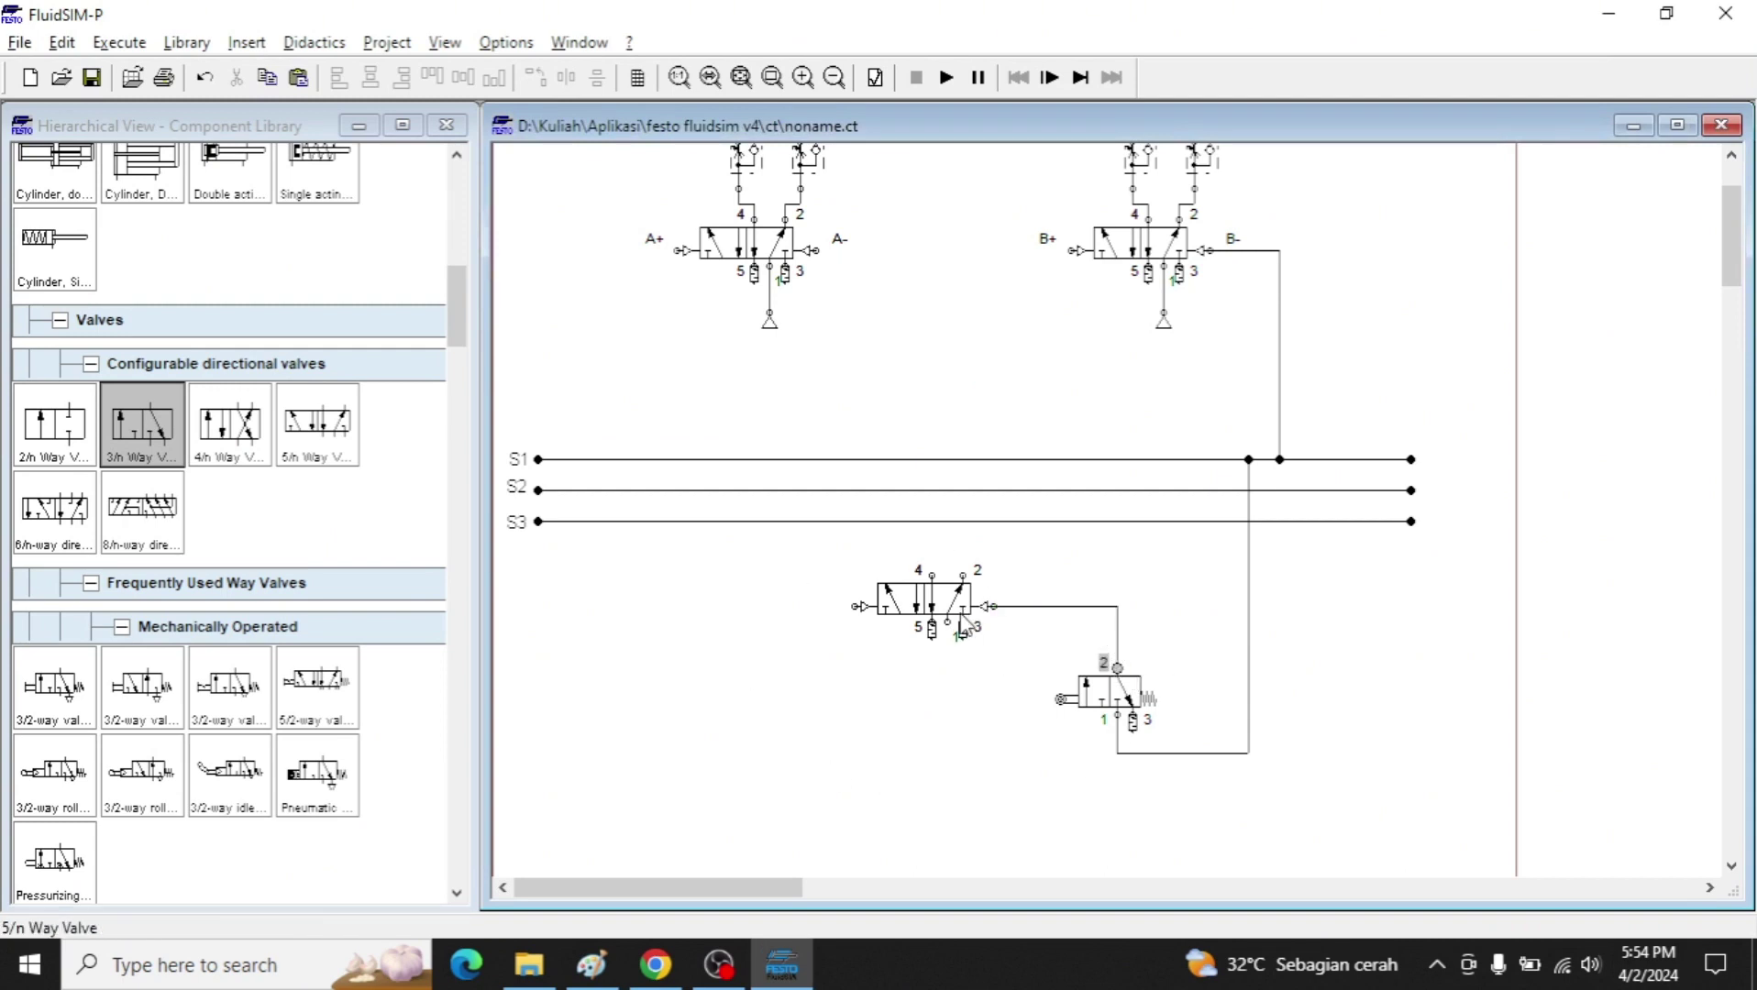
# Check the group changes in the Paint sketch, return to FluidSIM-P, and connect port 2 of the group valve to line S2.
pyautogui.hotkey('alt', 'Tab')
pyautogui.hotkey('alt', 'Tab')
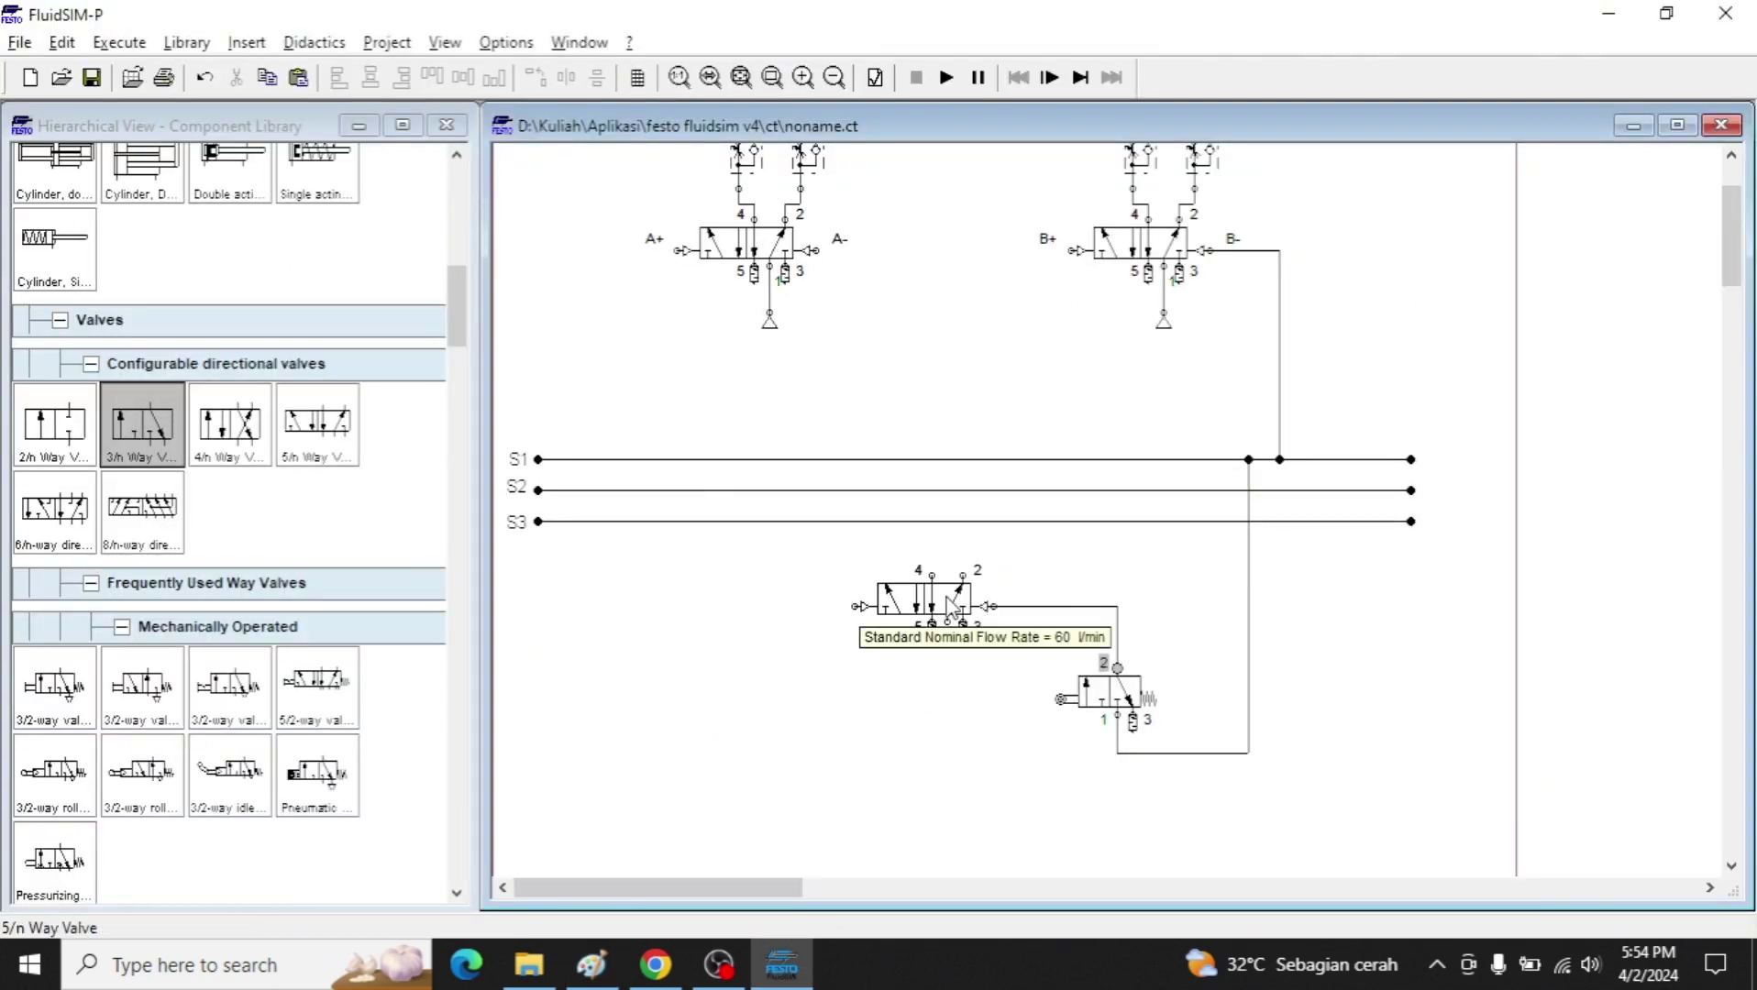
pyautogui.hotkey('alt', 'Tab')
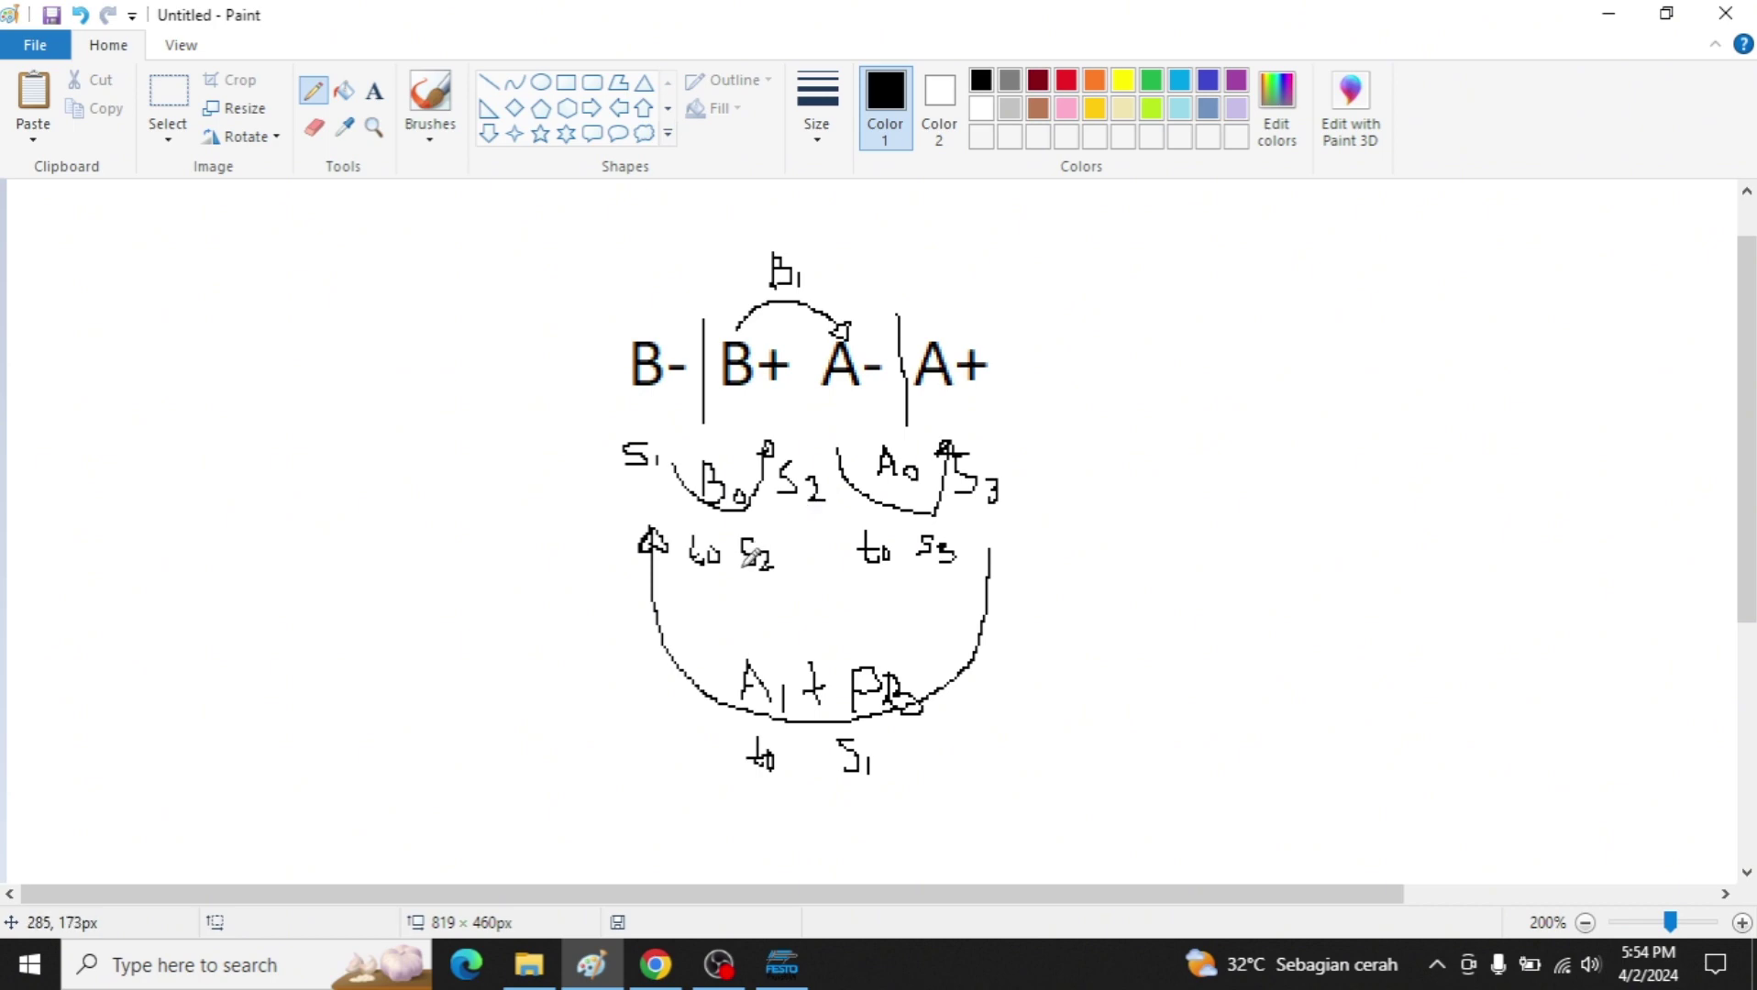
pyautogui.hotkey('alt', 'Tab')
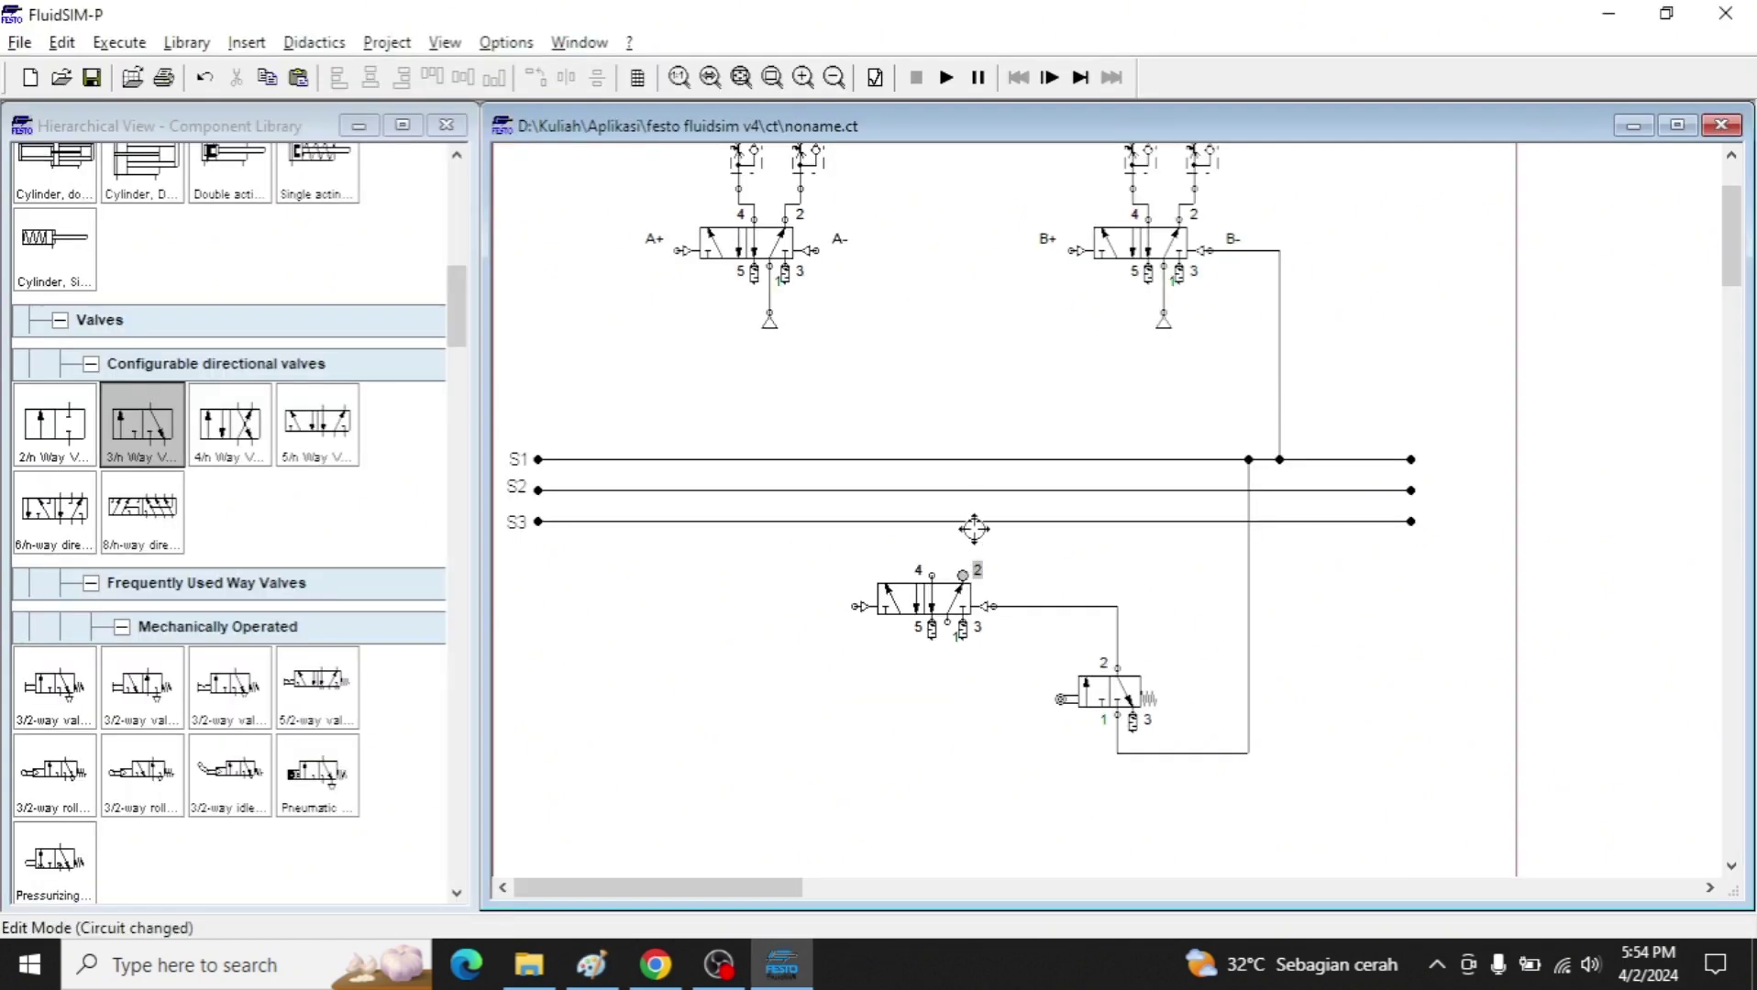
pyautogui.hotkey('alt', 'Tab')
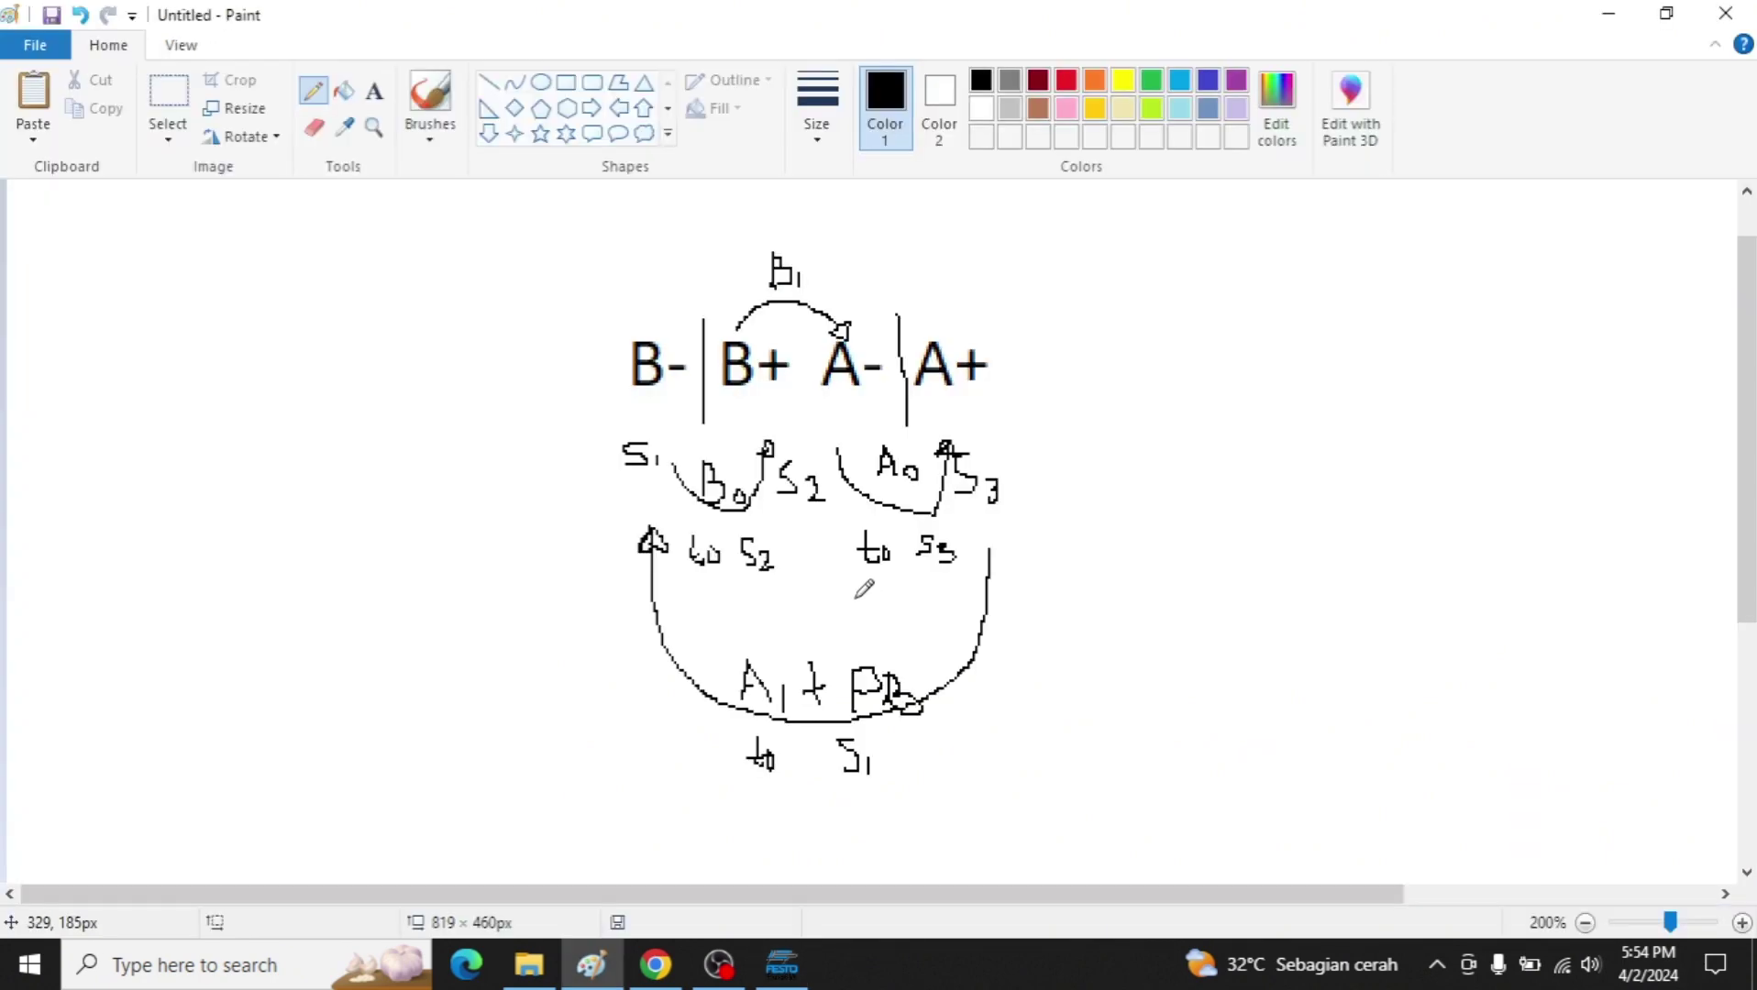
pyautogui.hotkey('alt', 'Tab')
pyautogui.scroll(-2, 1184, 623)
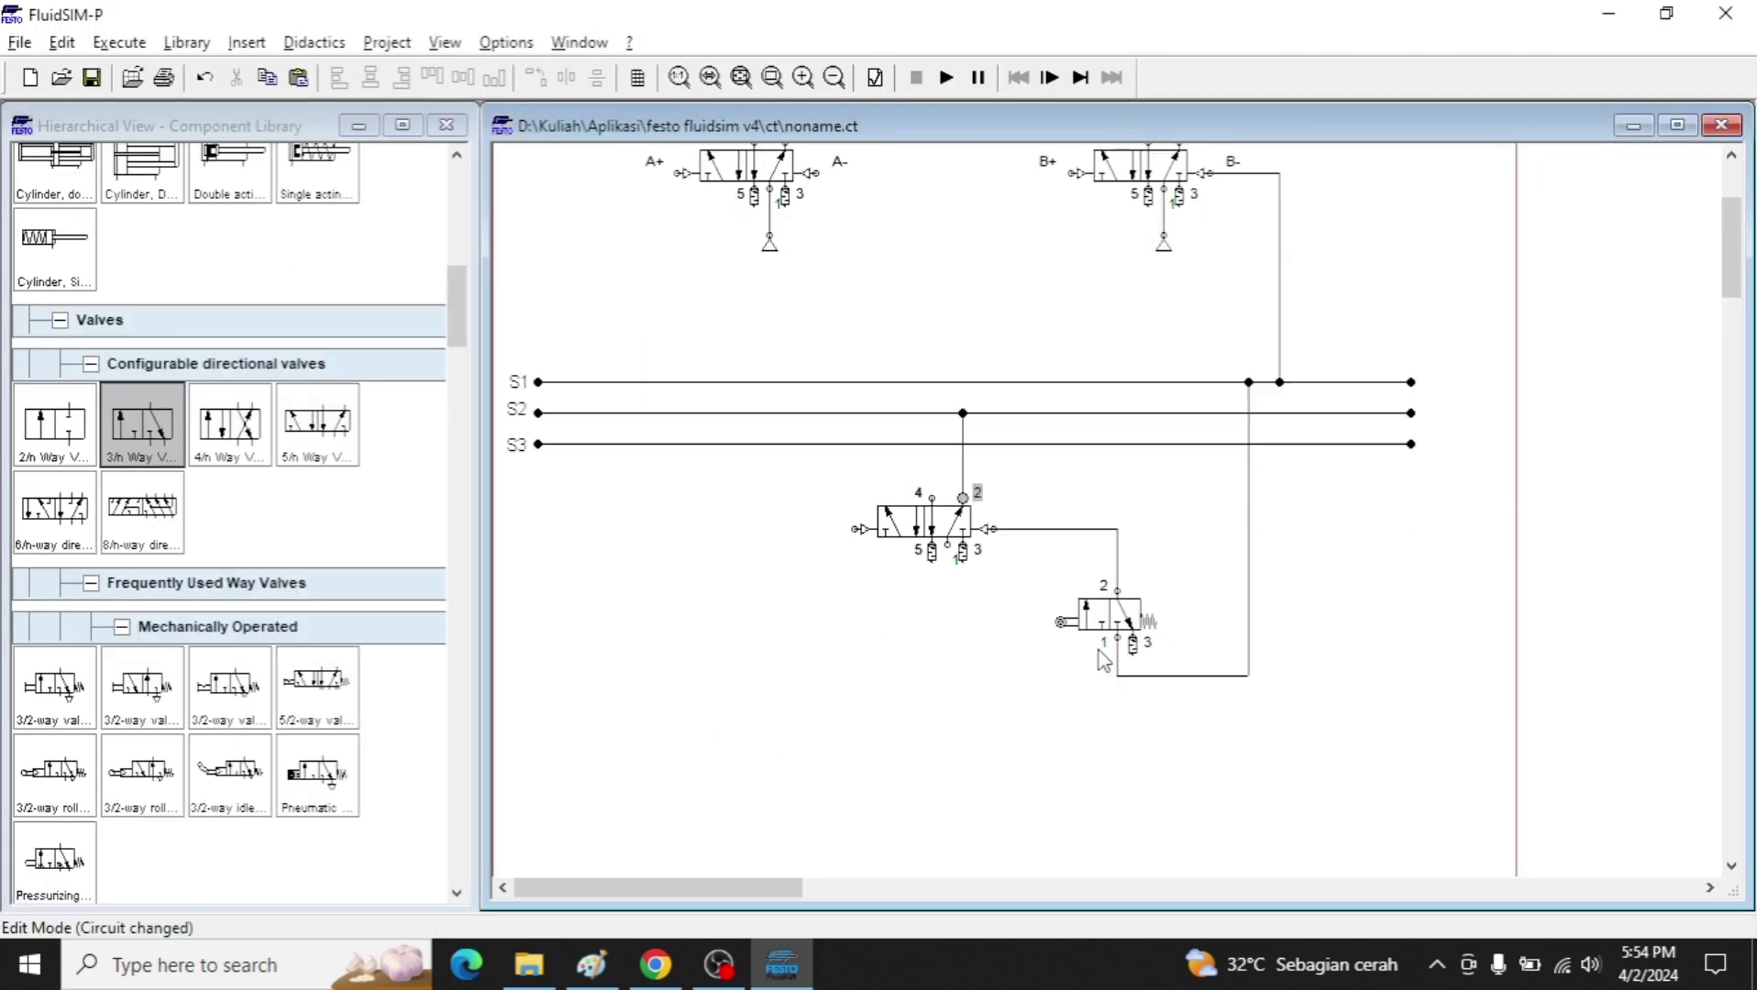
# Check the limit switch name in the Paint sketch and label the roller valve's mechanical connection B0 in FluidSIM-P.
pyautogui.hotkey('alt', 'Tab')
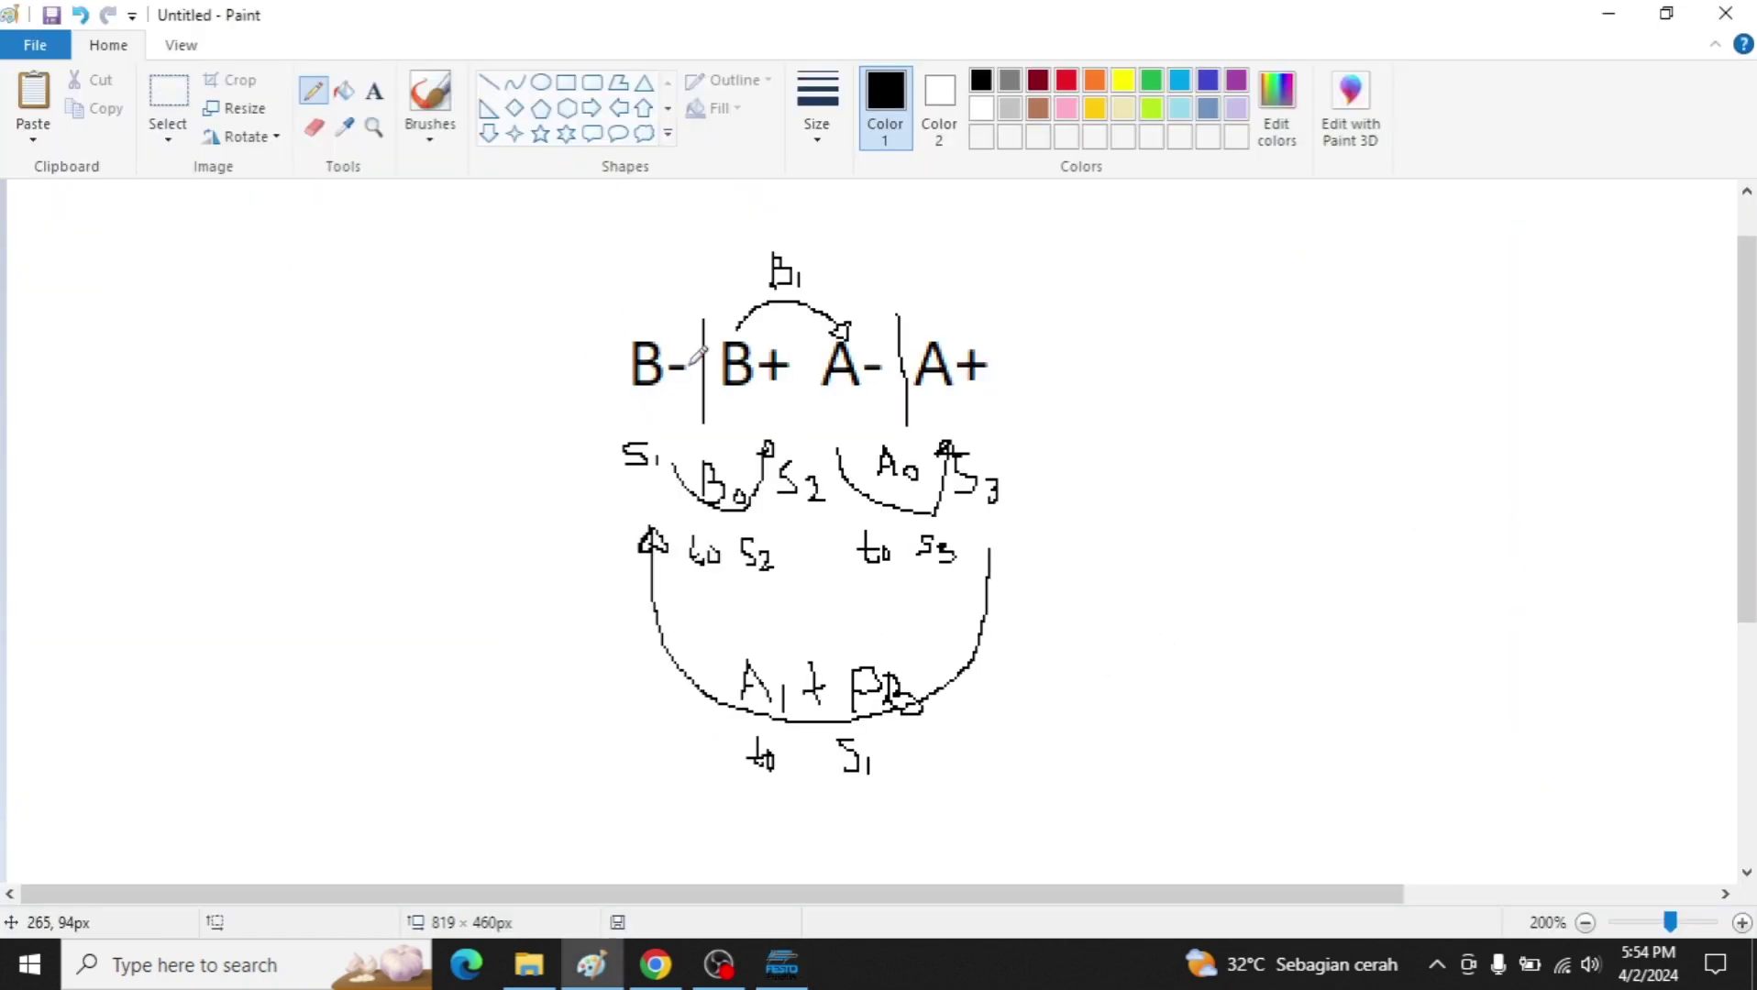
pyautogui.hotkey('alt', 'Tab')
pyautogui.doubleClick(1060, 615)
pyautogui.write('B0')
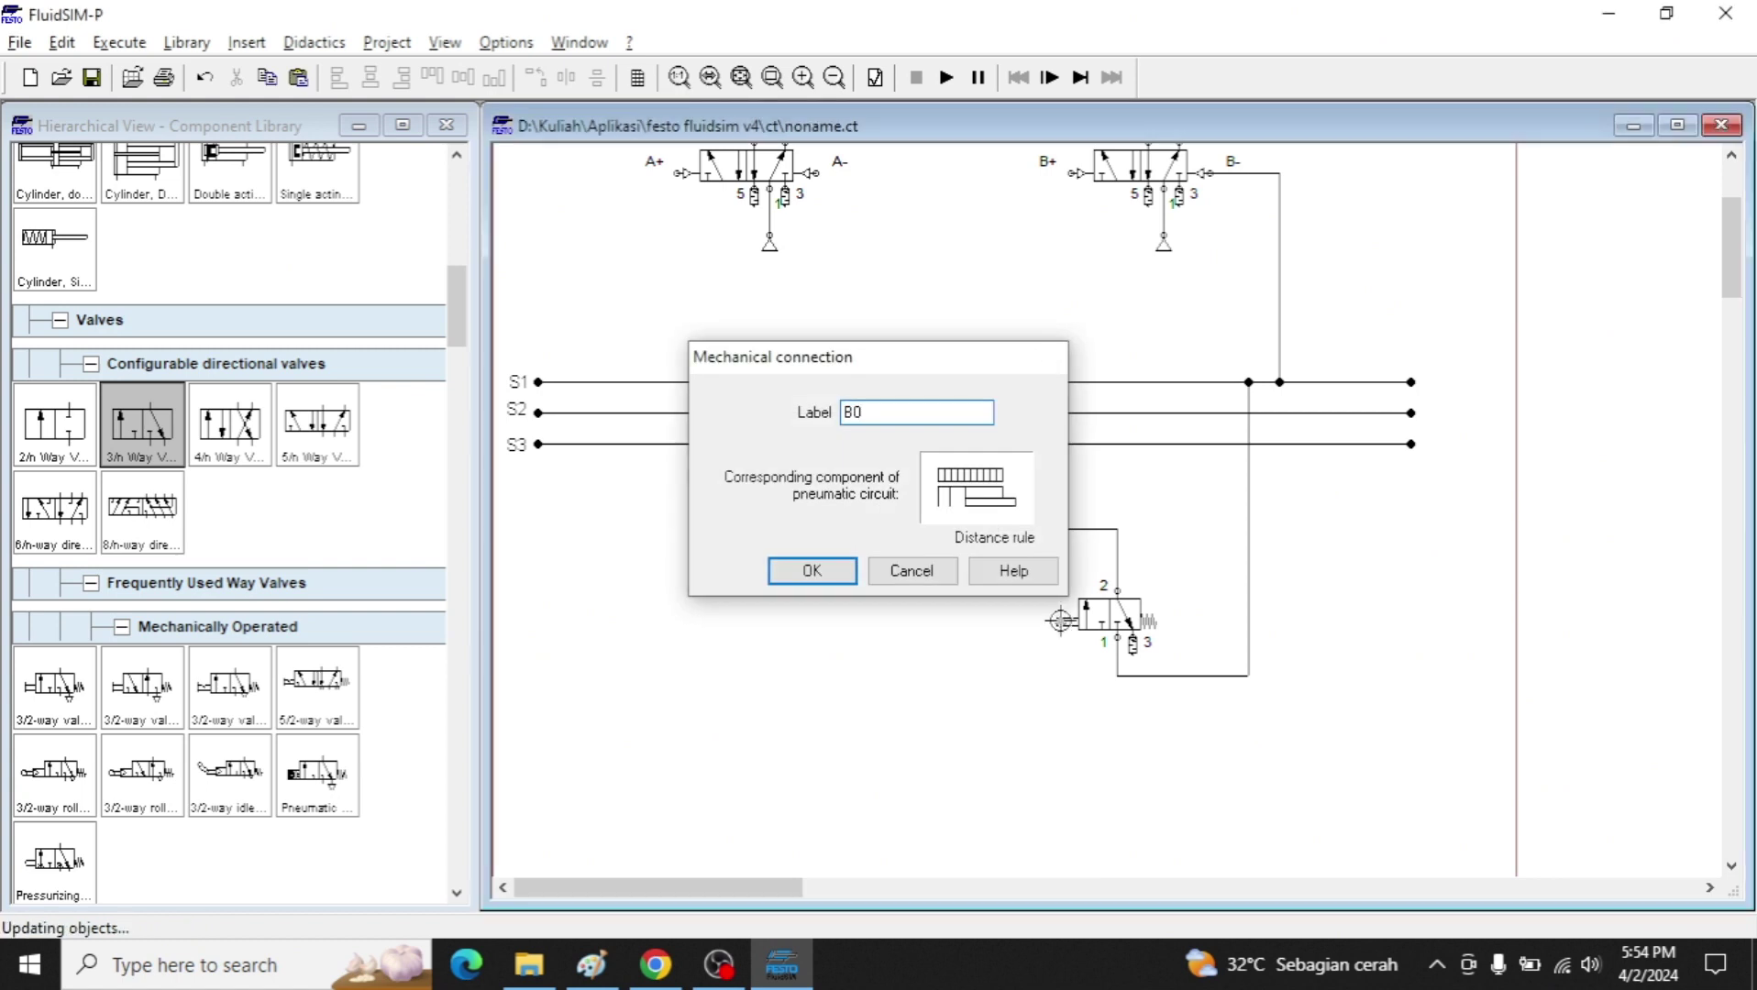
pyautogui.press('Return')
pyautogui.scroll(2, 1026, 629)
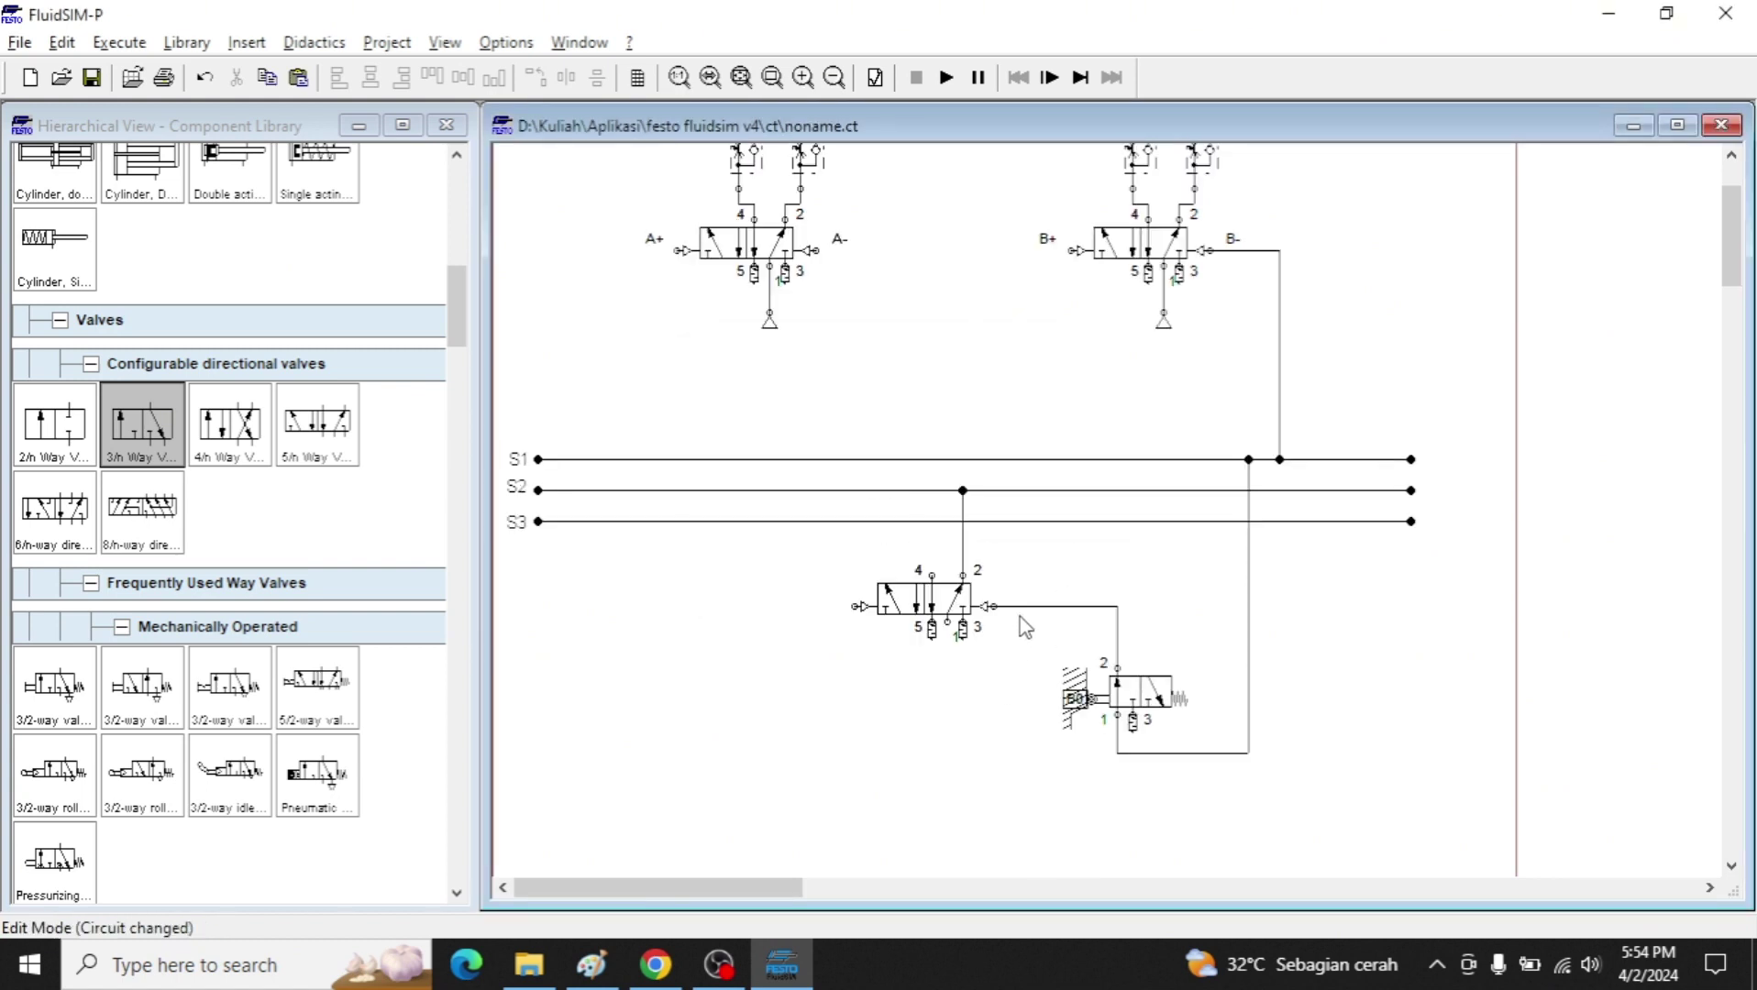
# Consult the Paint sketch, return to FluidSIM-P, and connect the B+ pilot port to line S2.
pyautogui.hotkey('alt', 'Tab')
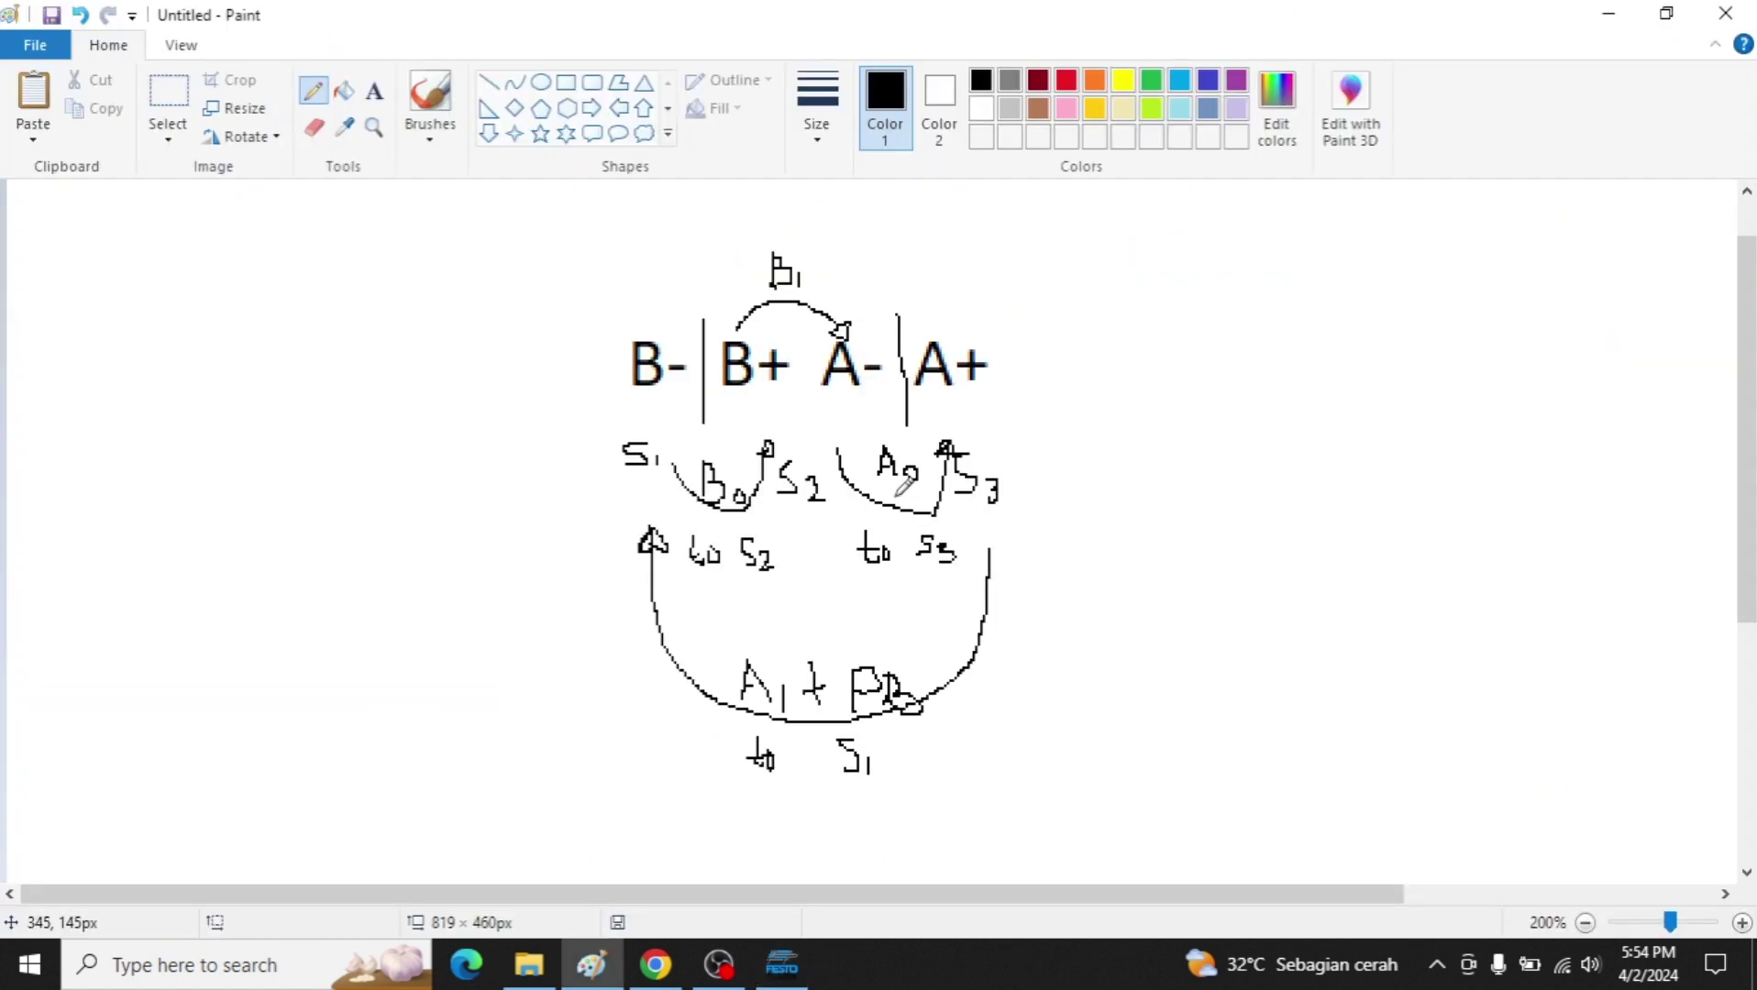
pyautogui.hotkey('alt', 'Tab')
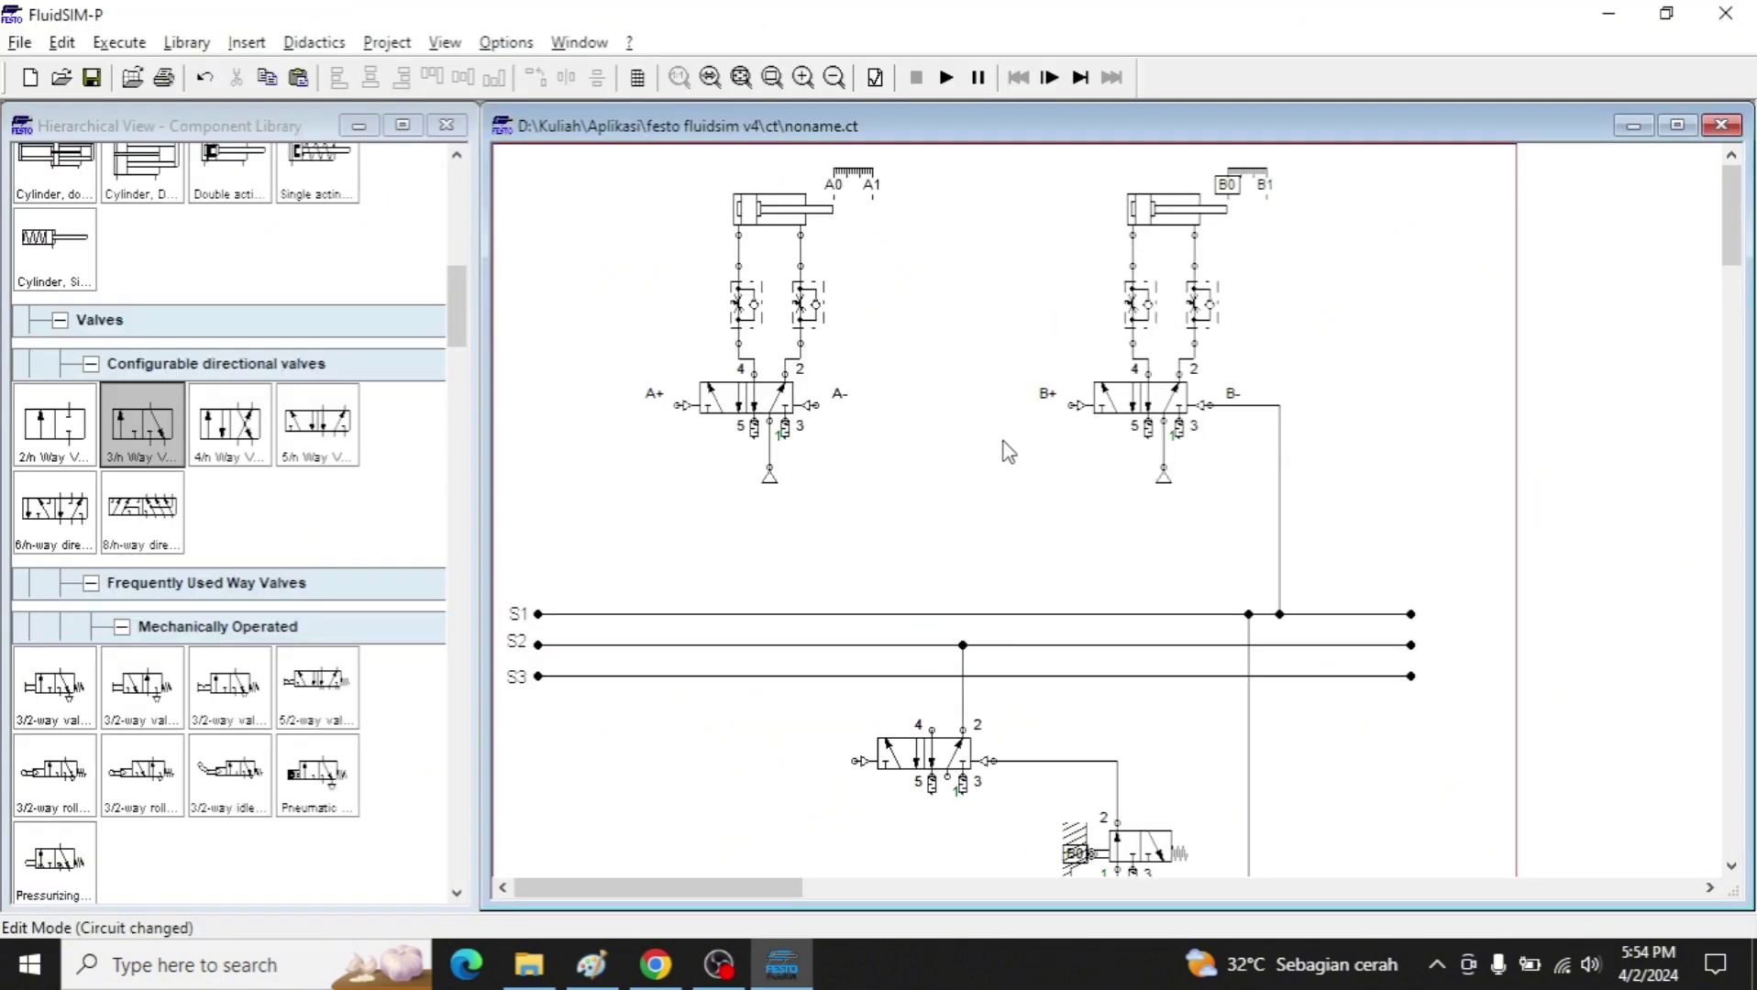
pyautogui.moveTo(1071, 405); pyautogui.dragTo(1009, 646)
# Check the A- condition in the Paint sketch, then copy the B0 roller valve below cylinder A's valve and label the copy B1.
pyautogui.hotkey('alt', 'Tab')
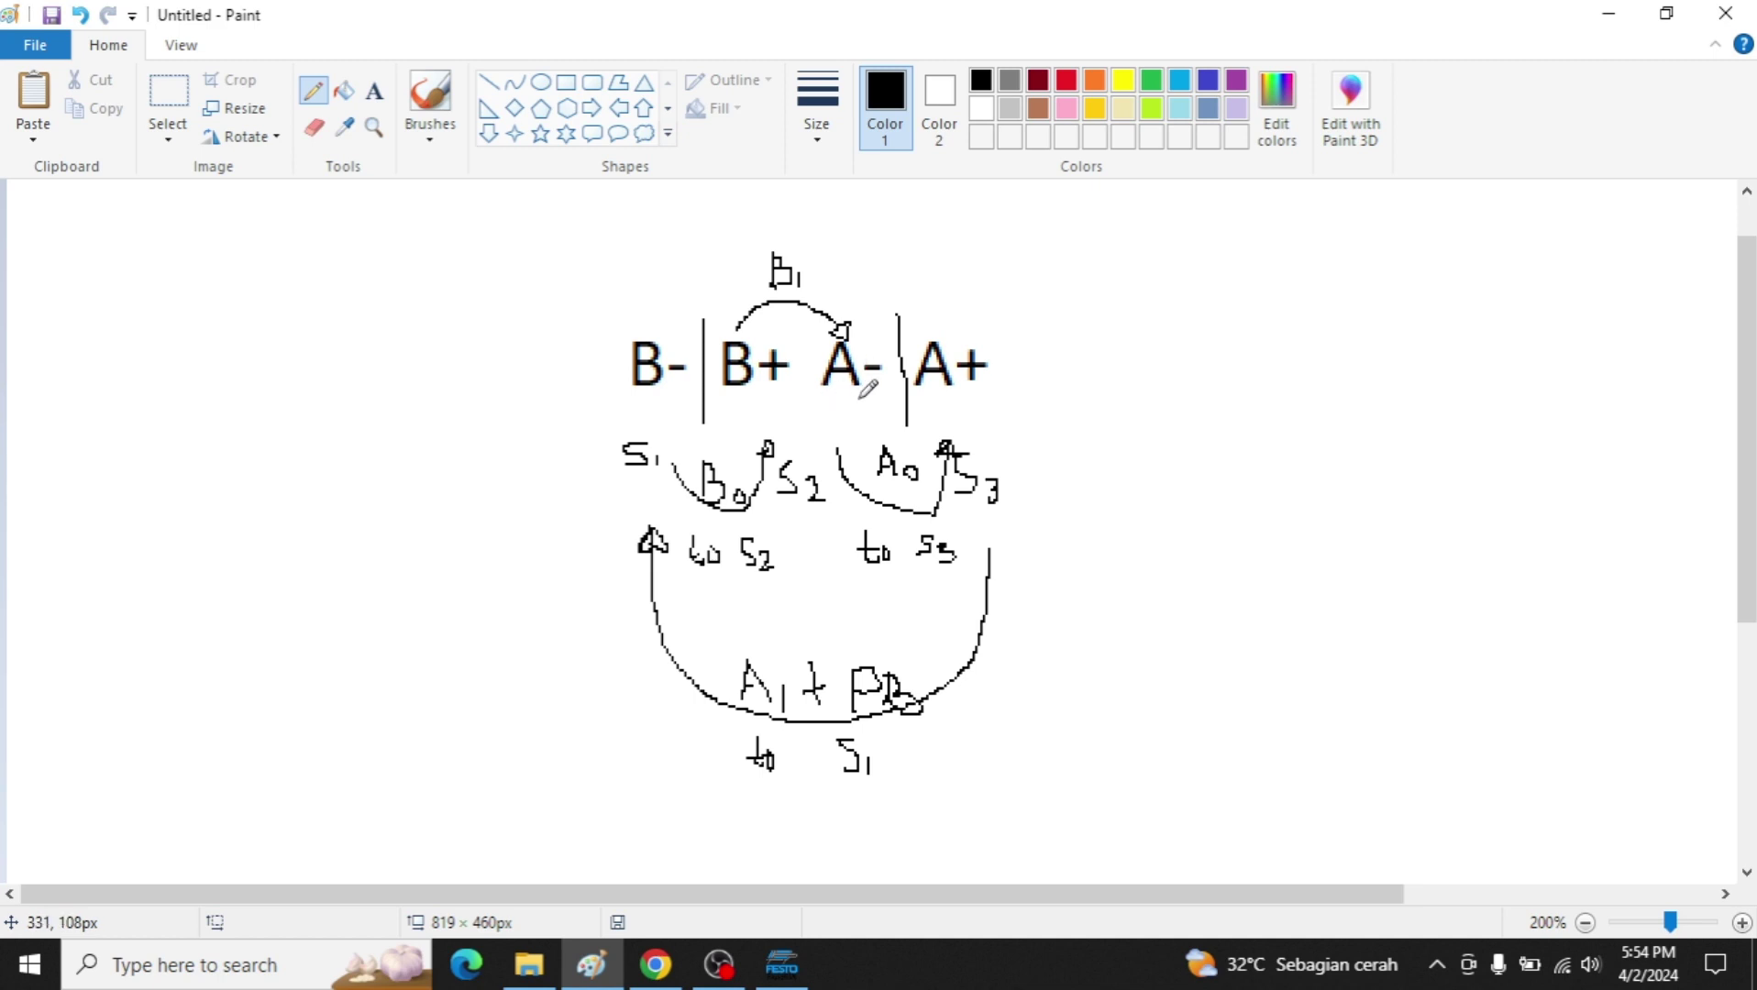
pyautogui.hotkey('alt', 'Tab')
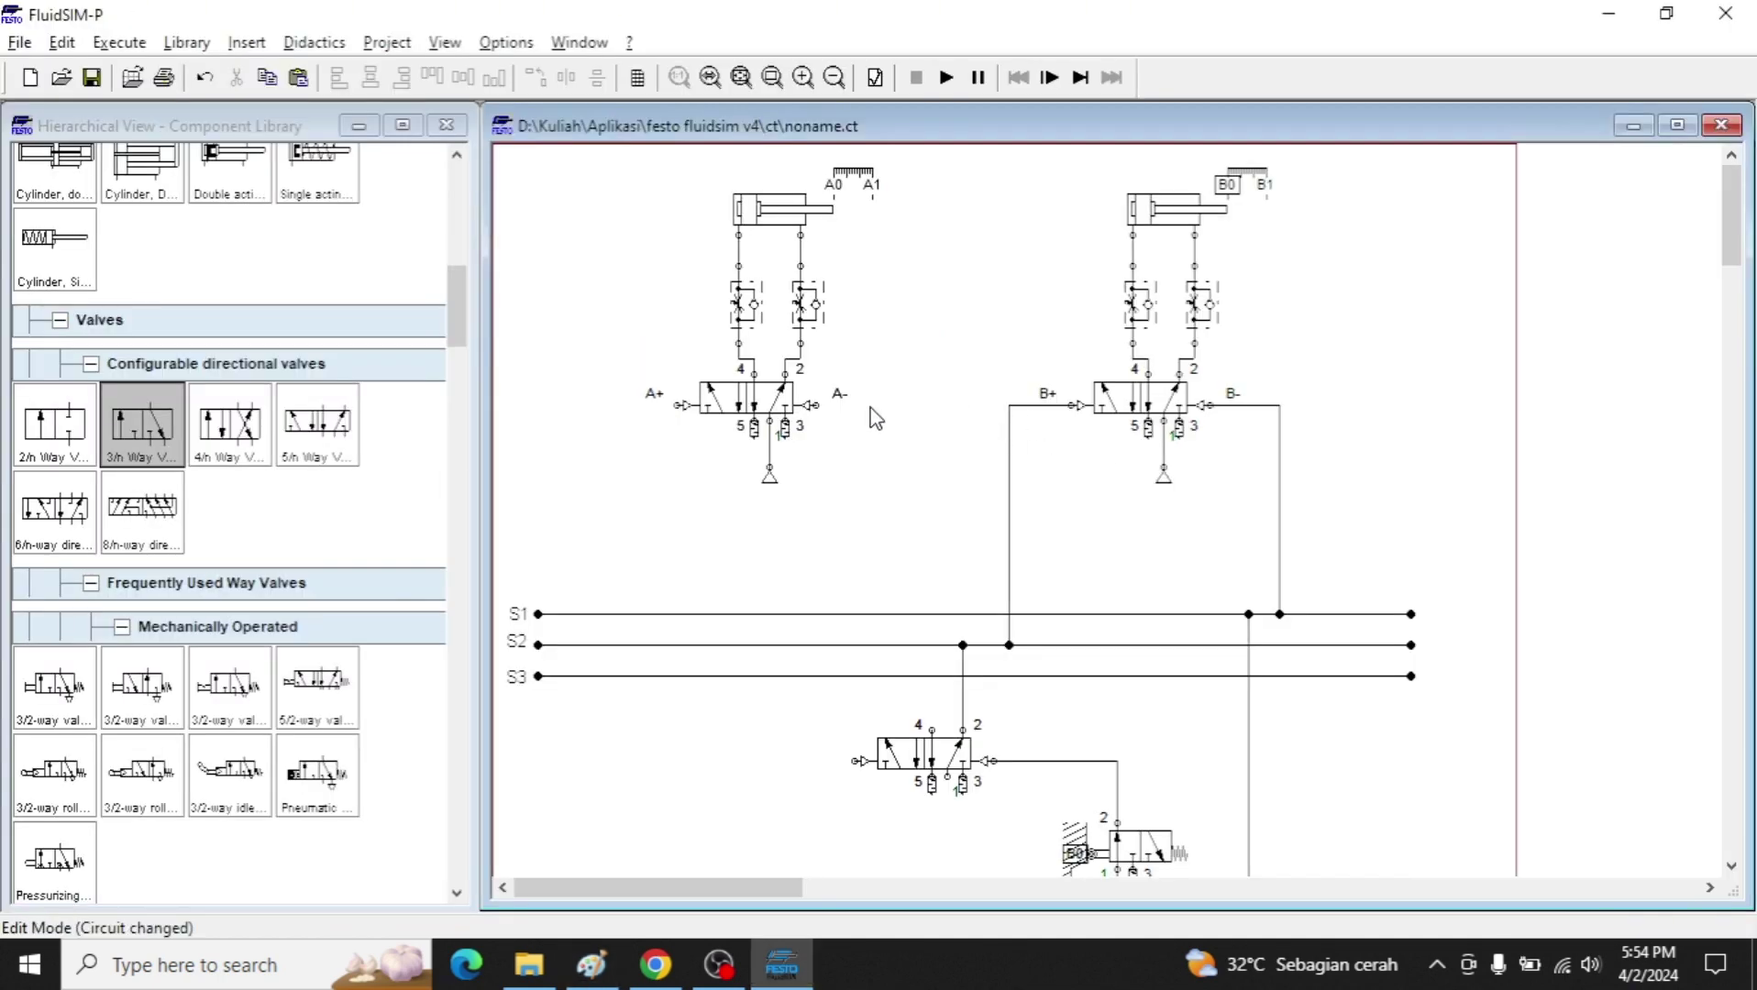
pyautogui.scroll(-1, 1087, 551)
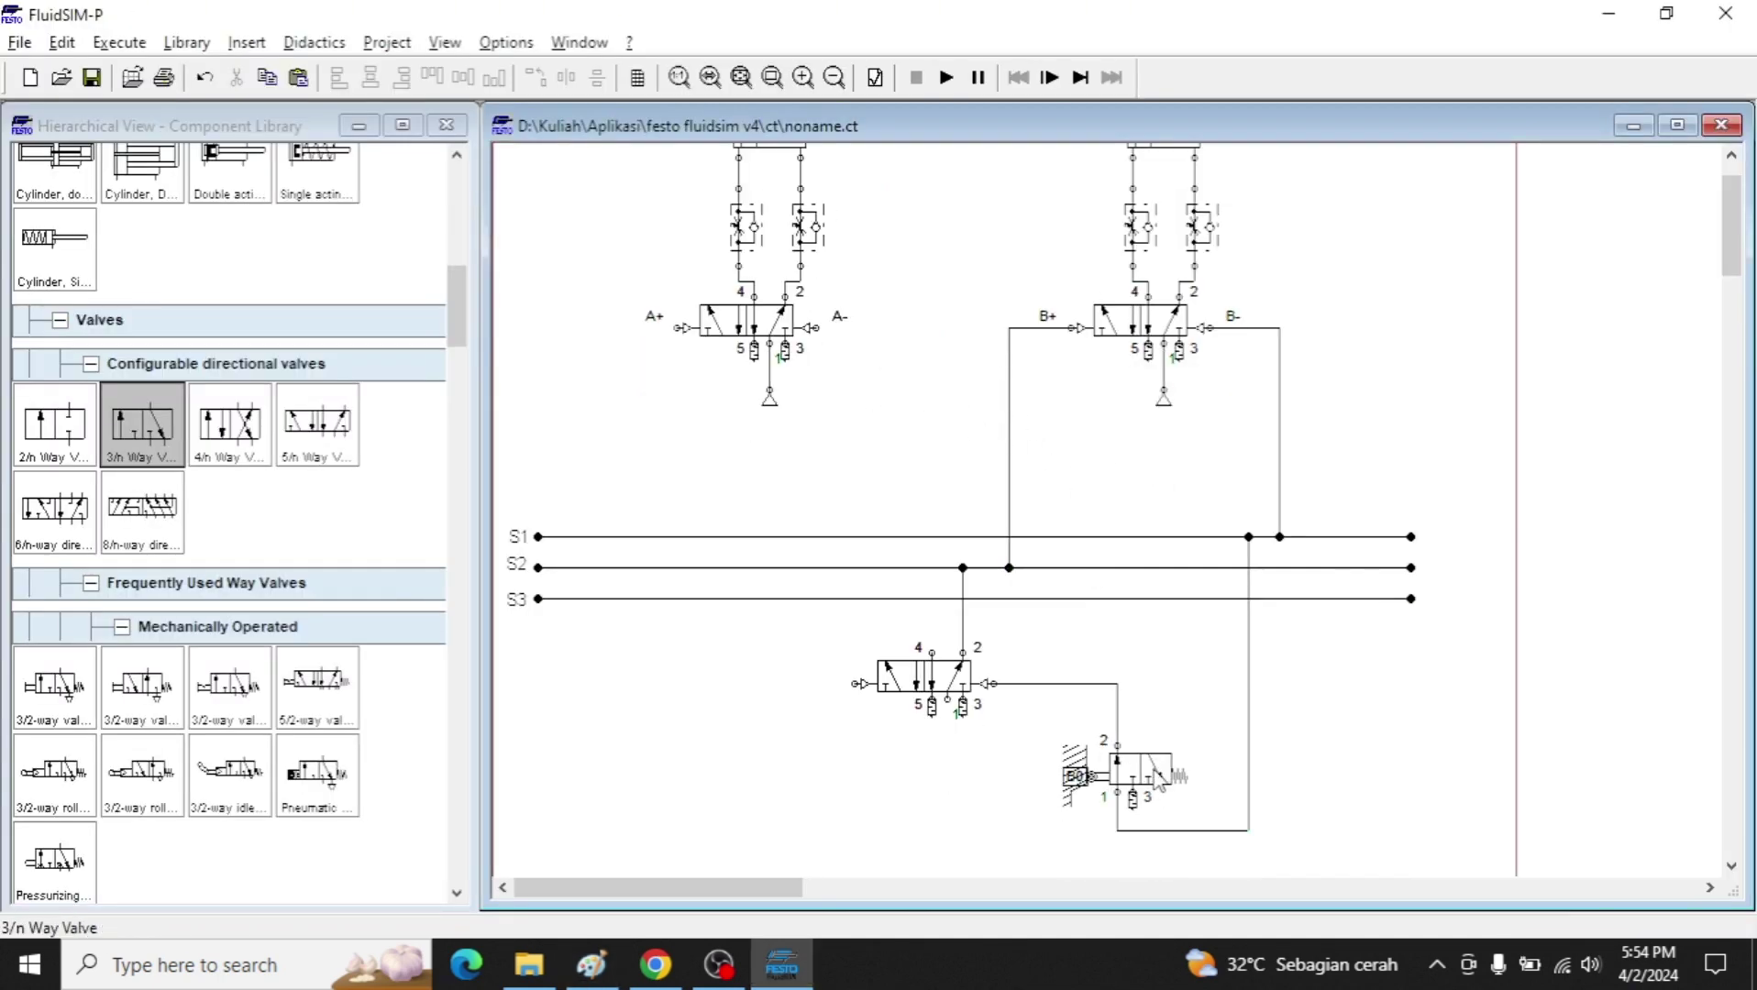
pyautogui.moveTo(1158, 779); pyautogui.dragTo(907, 439)
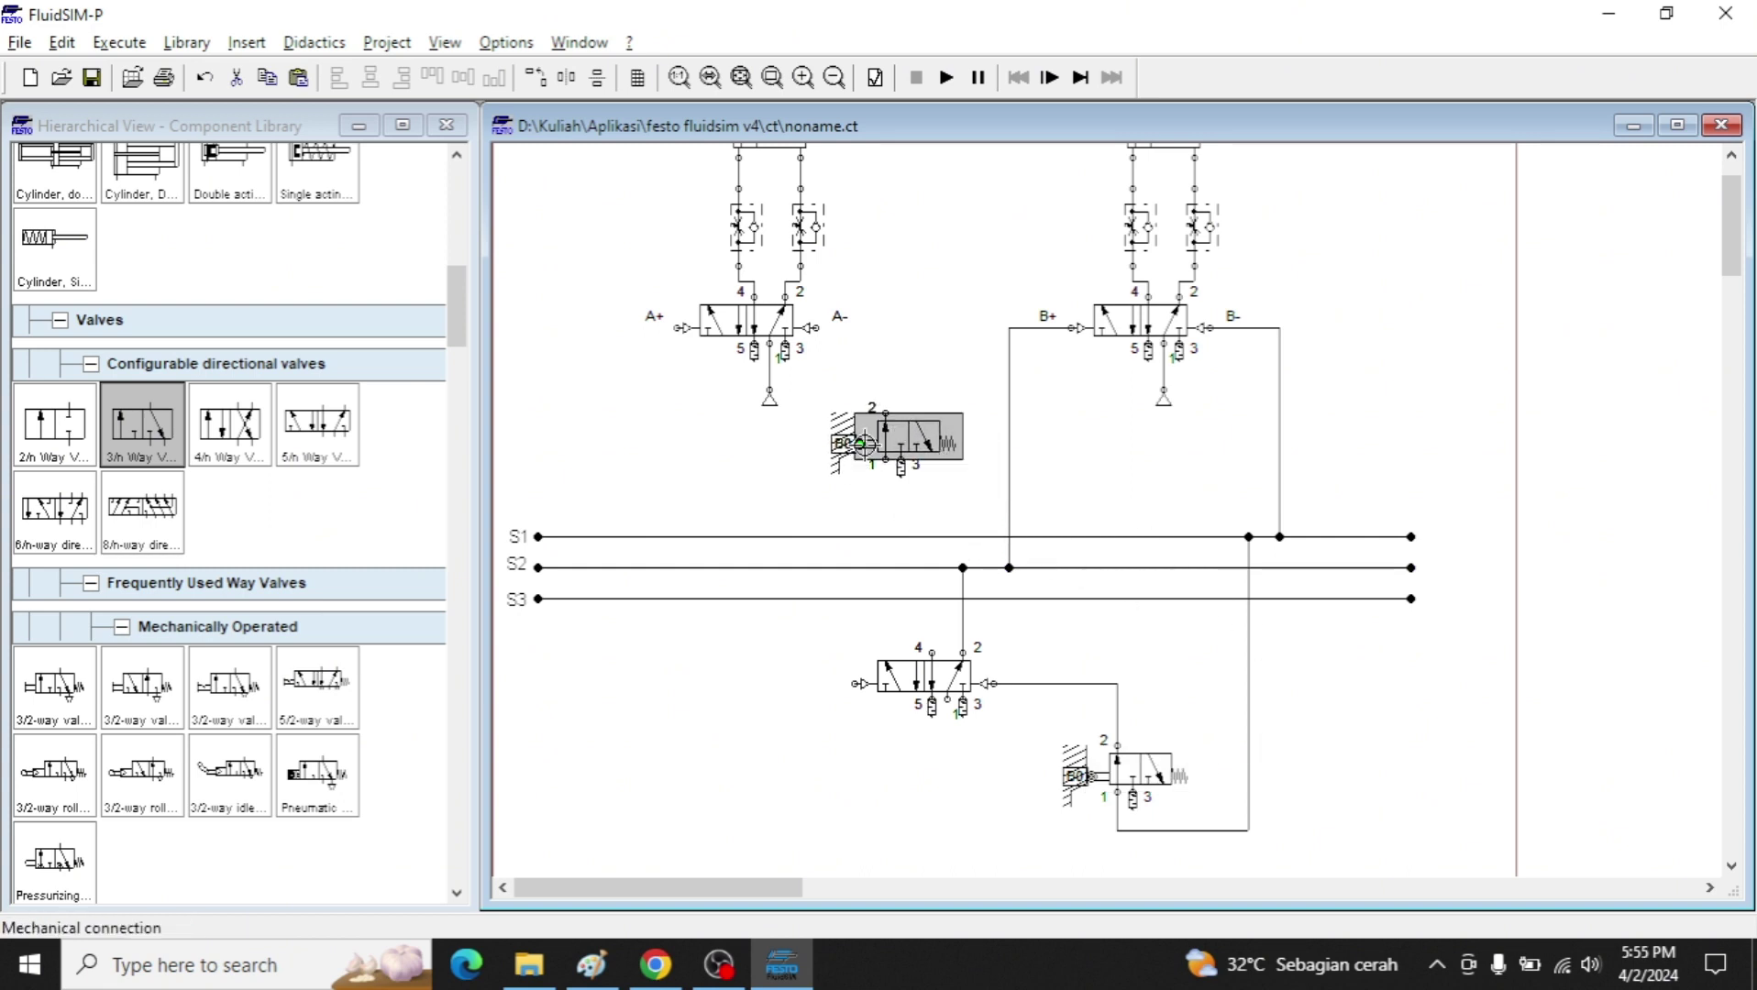
pyautogui.doubleClick(865, 444)
pyautogui.write('b1')
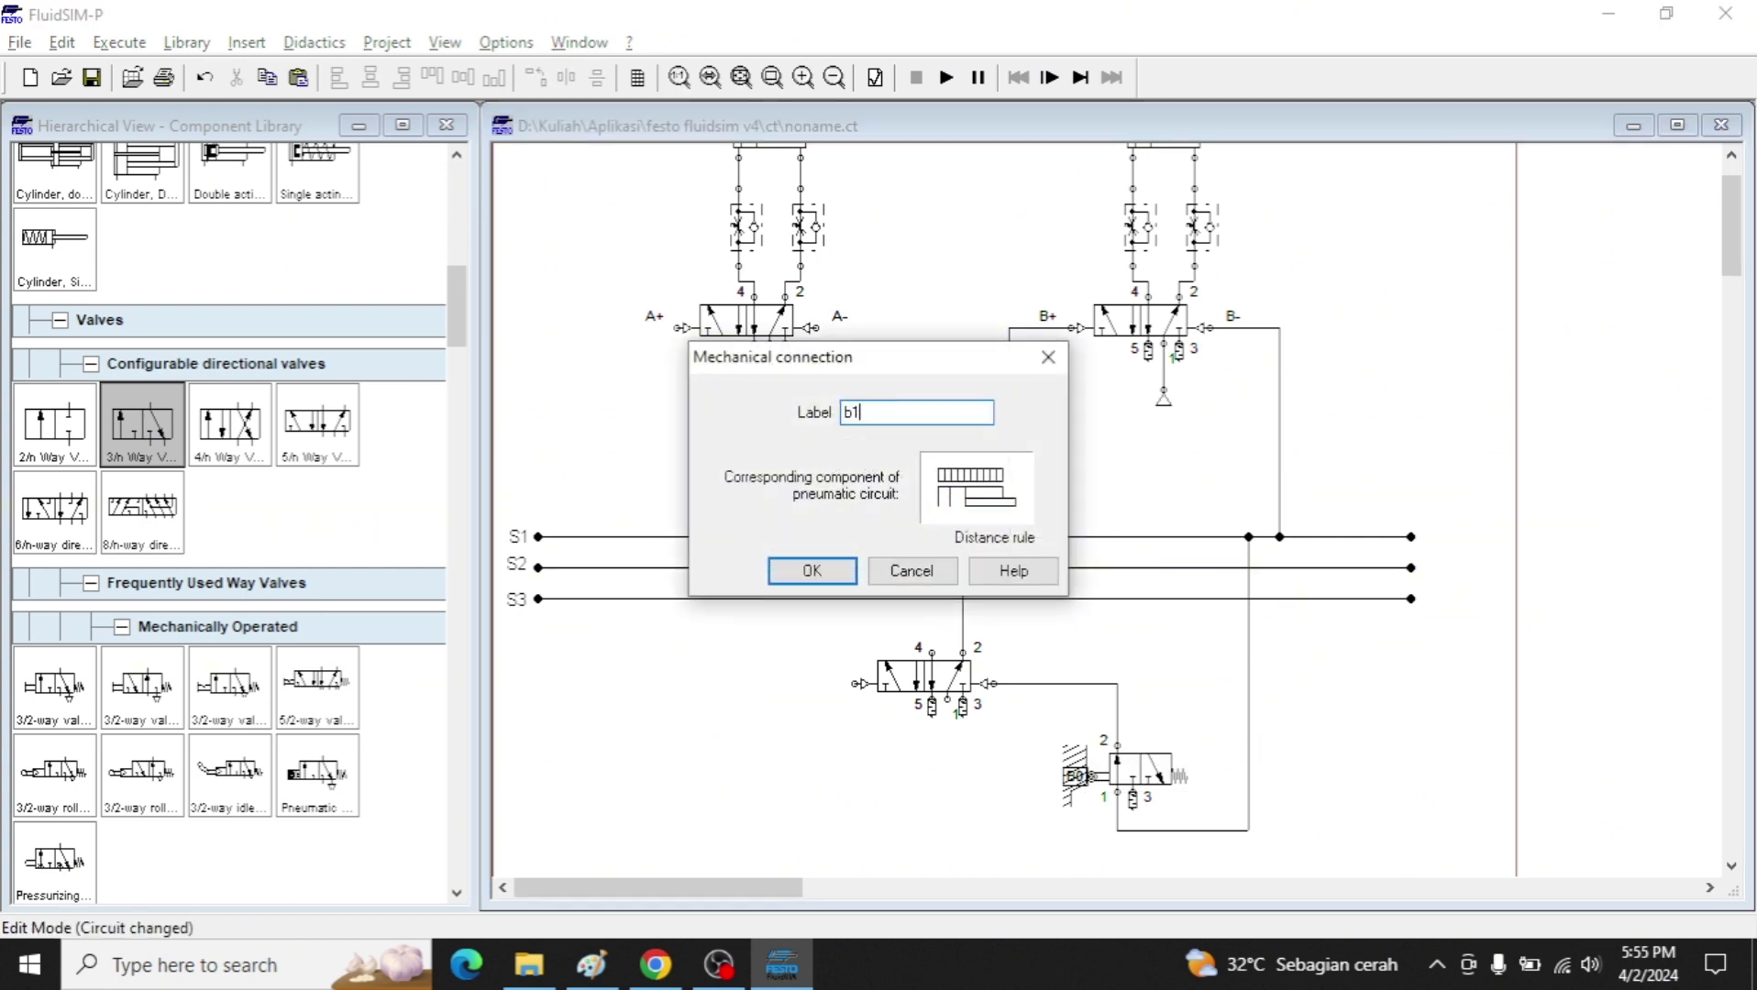
pyautogui.press('Return')
# Reposition the B1 roller valve below the A- pilot port, connecting its port 2 to A- and its port 1 to line S2.
pyautogui.hotkey('alt', 'Tab')
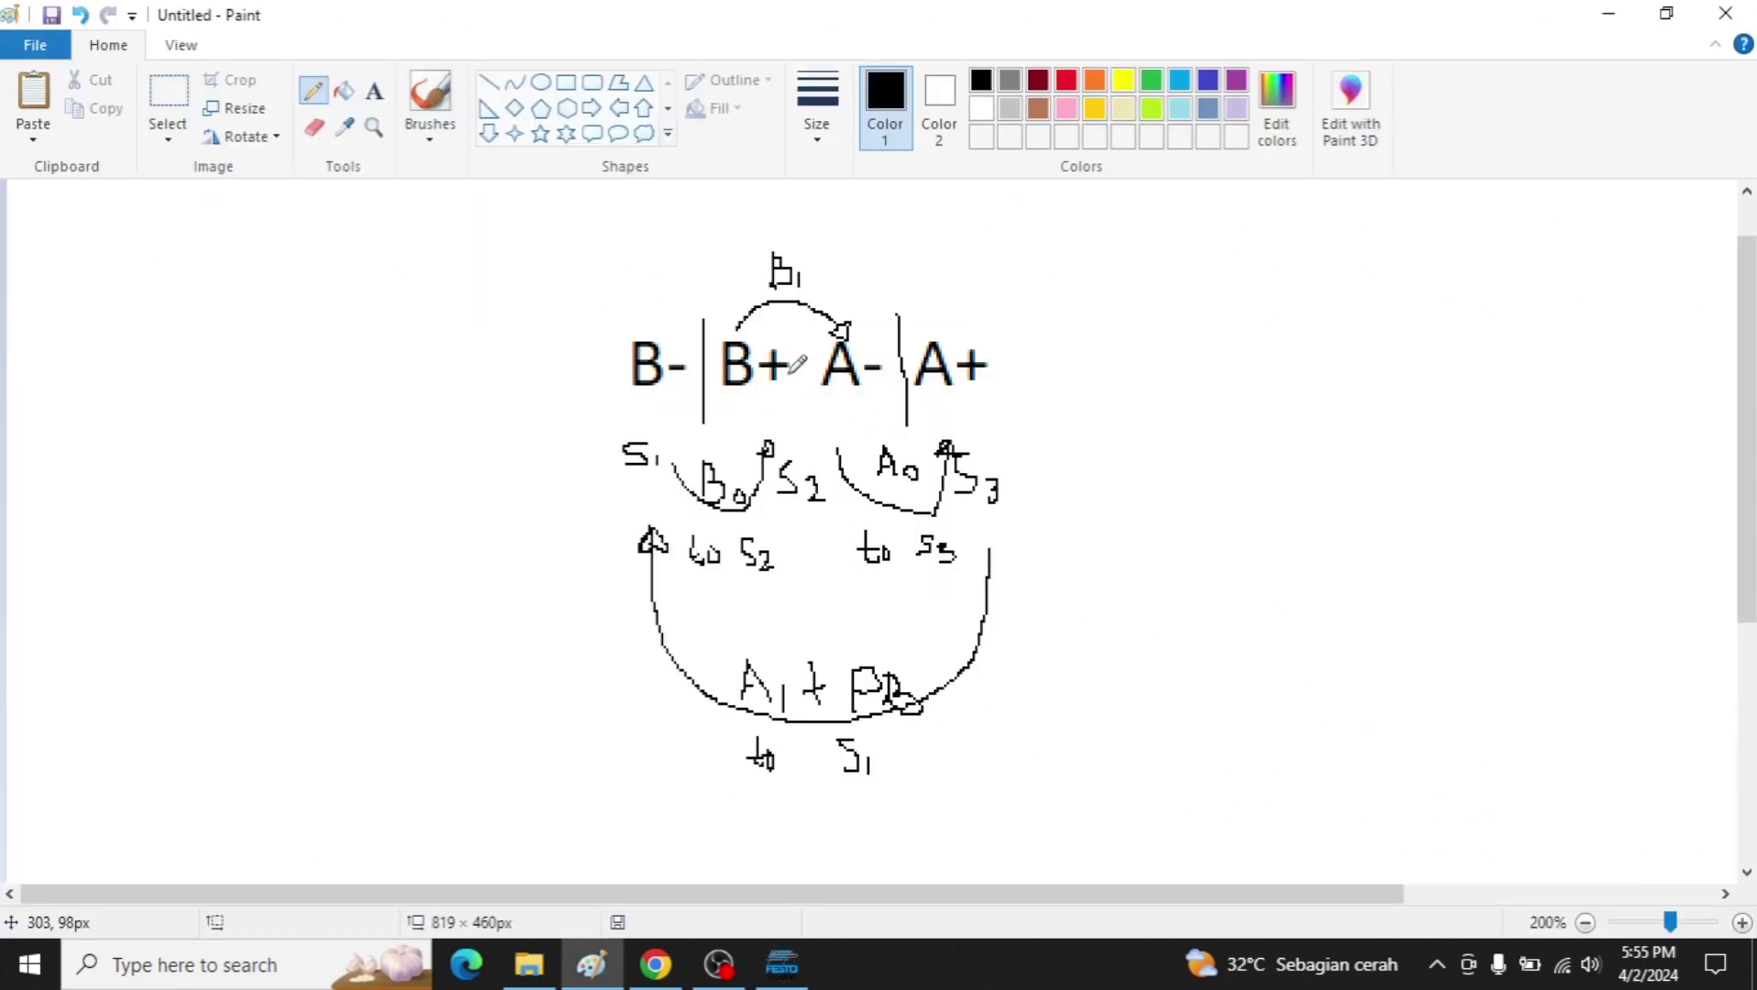
pyautogui.hotkey('alt', 'Tab')
pyautogui.click(855, 454)
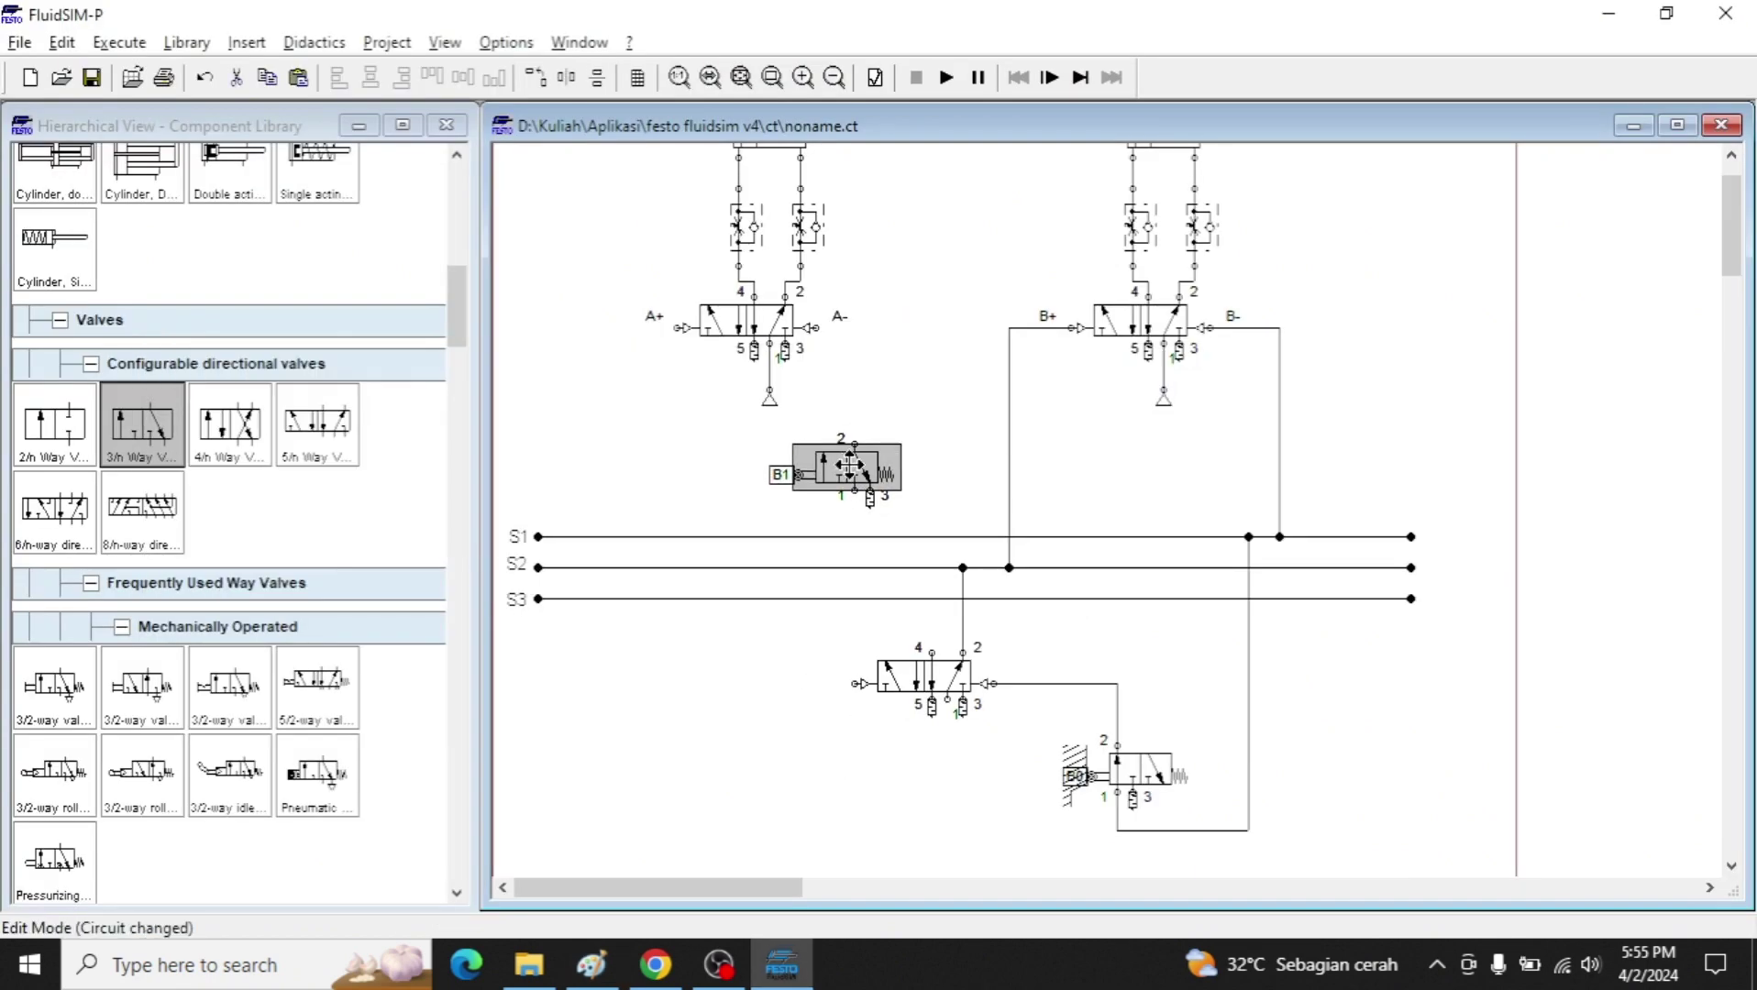
pyautogui.moveTo(854, 454)
pyautogui.mouseDown()
pyautogui.moveTo(855, 392)
pyautogui.moveTo(821, 337)
pyautogui.mouseUp()
pyautogui.hotkey('alt', 'Tab')
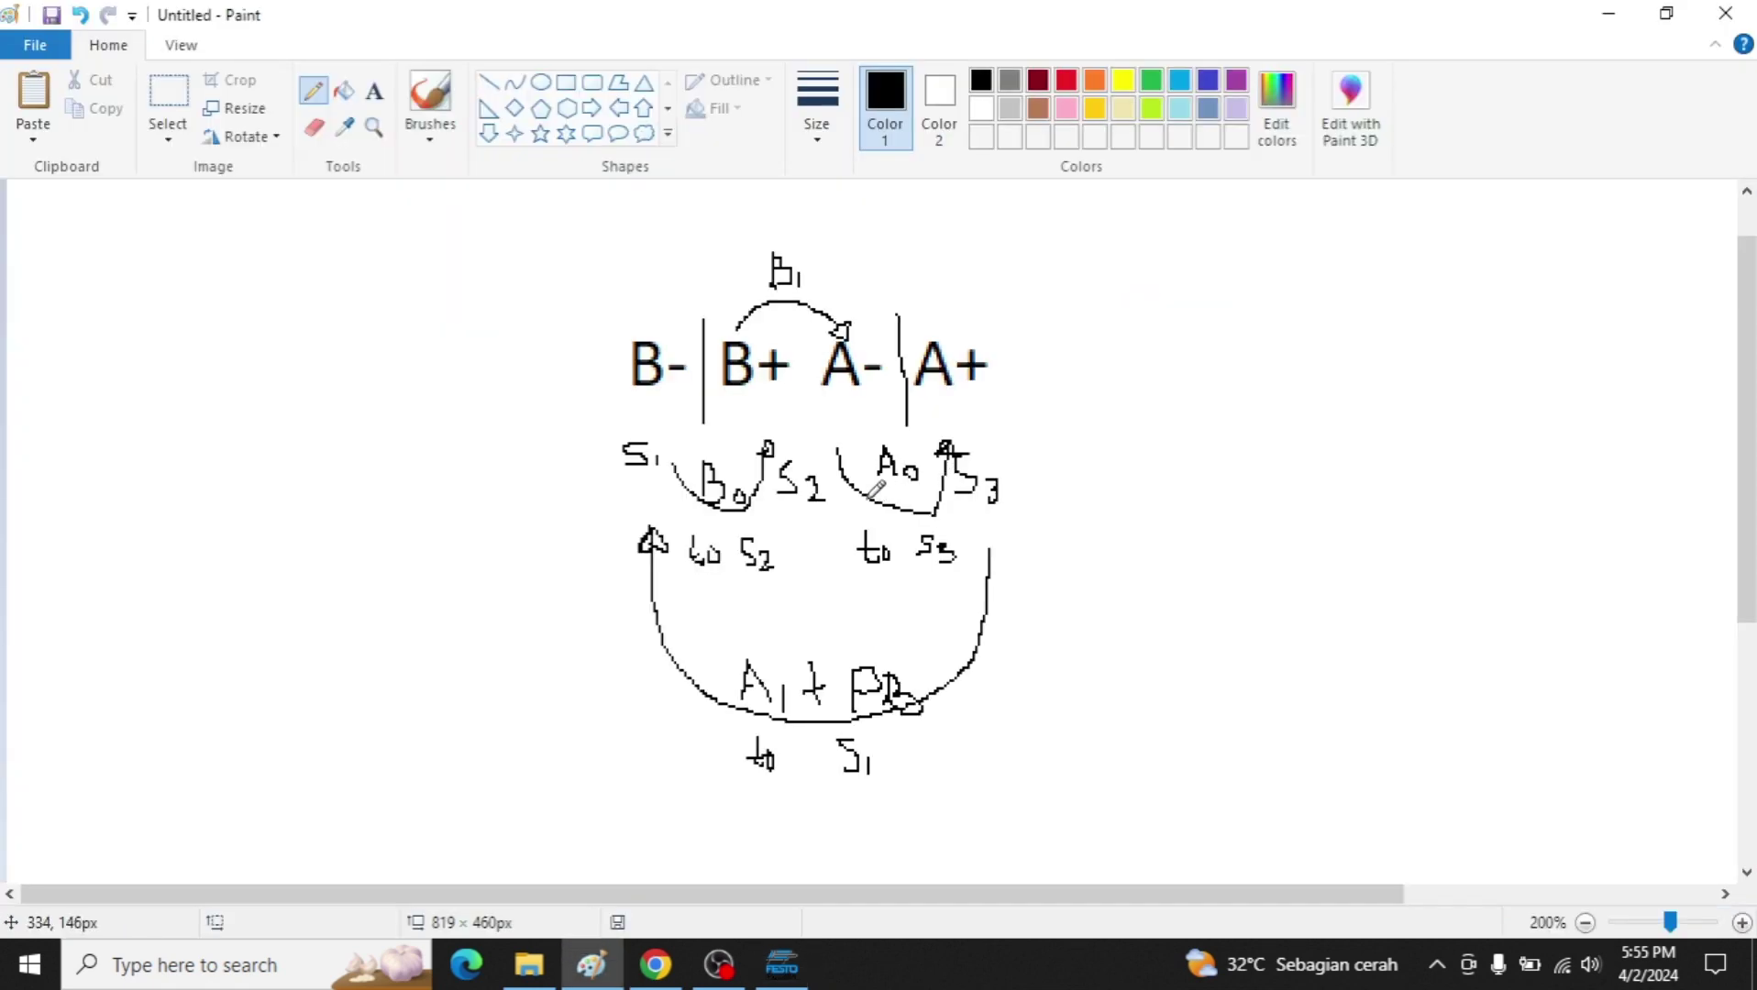
pyautogui.hotkey('alt', 'Tab')
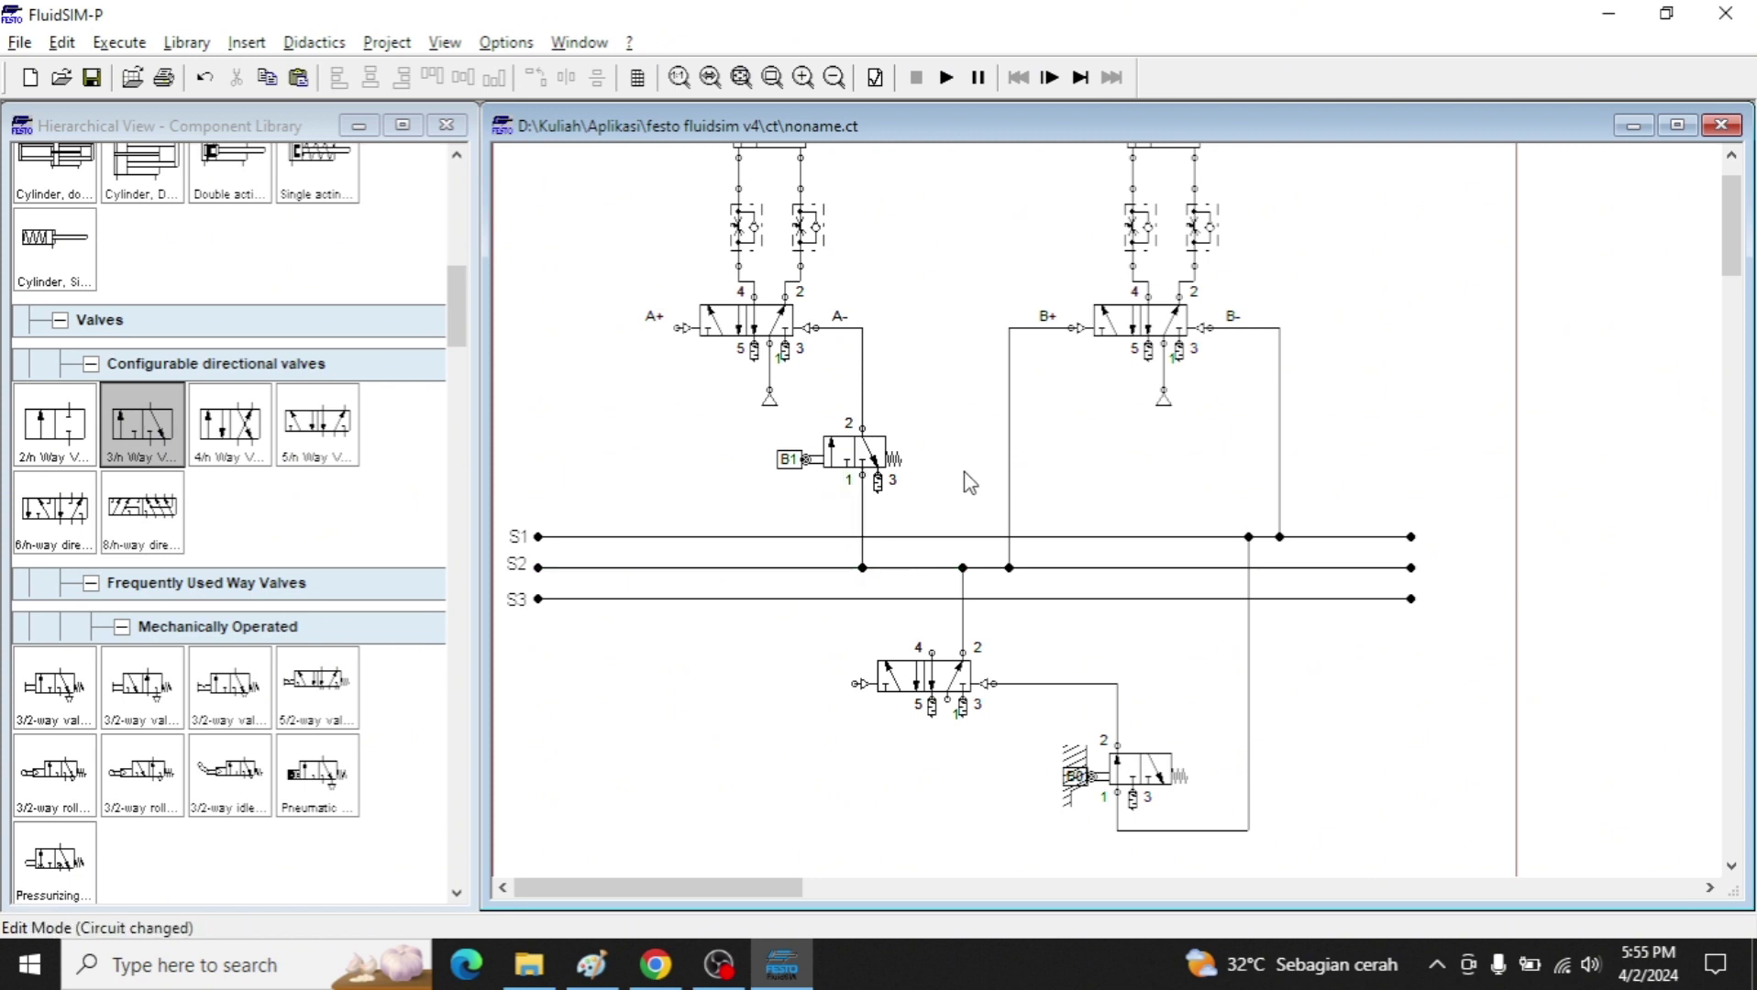
# Check the Paint sketch for the S3 group change, then duplicate the group valve in FluidSIM-P and place the copy below the original.
pyautogui.hotkey('alt', 'Tab')
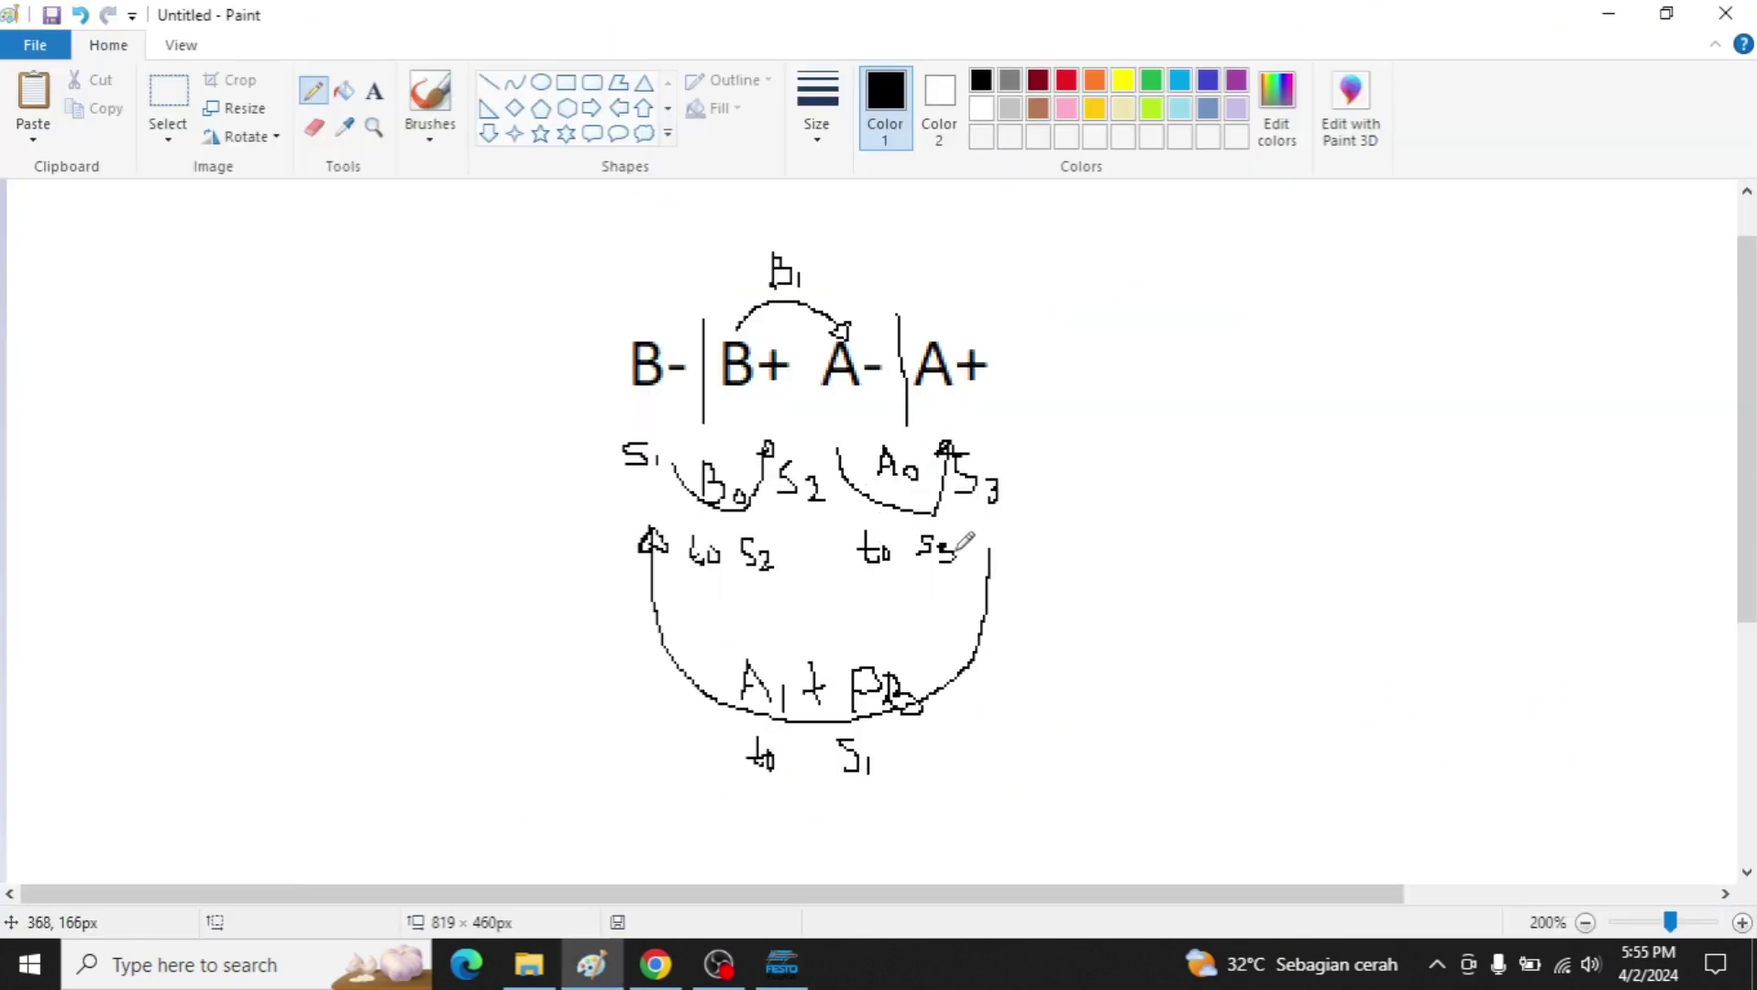
pyautogui.hotkey('alt', 'Tab')
pyautogui.click(940, 454)
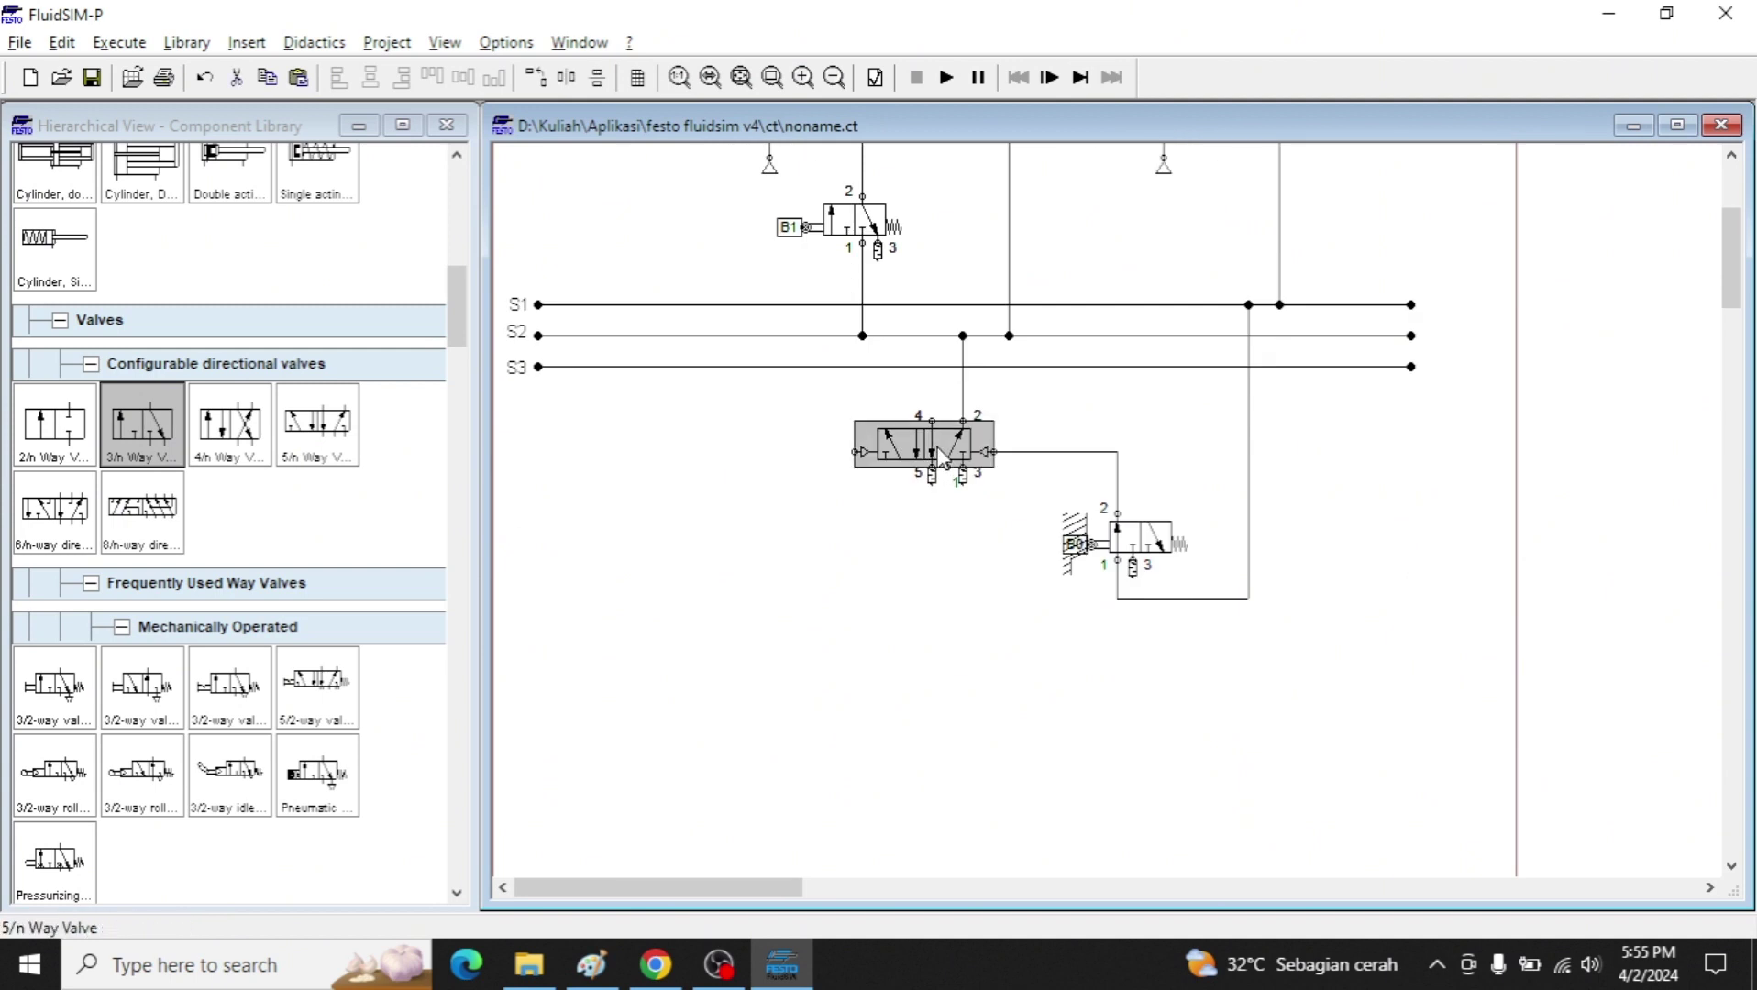
pyautogui.hotkey('ctrl', 'c')
pyautogui.hotkey('ctrl', 'v')
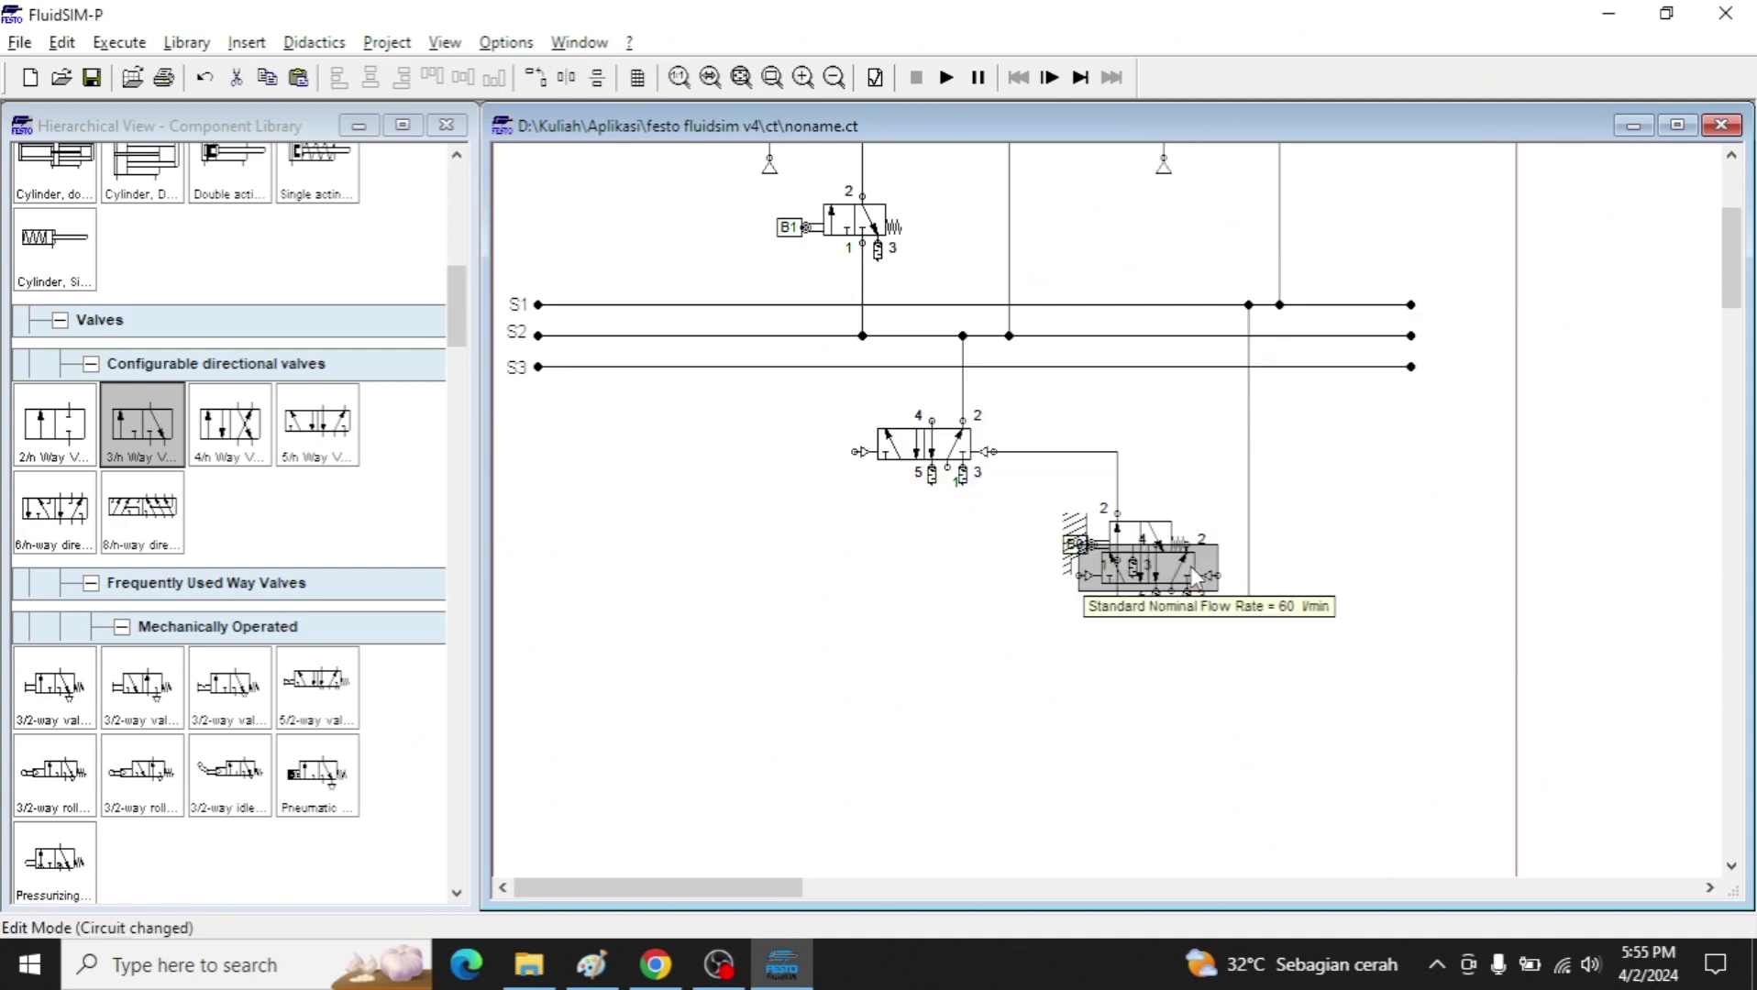
pyautogui.moveTo(1188, 588); pyautogui.dragTo(942, 593)
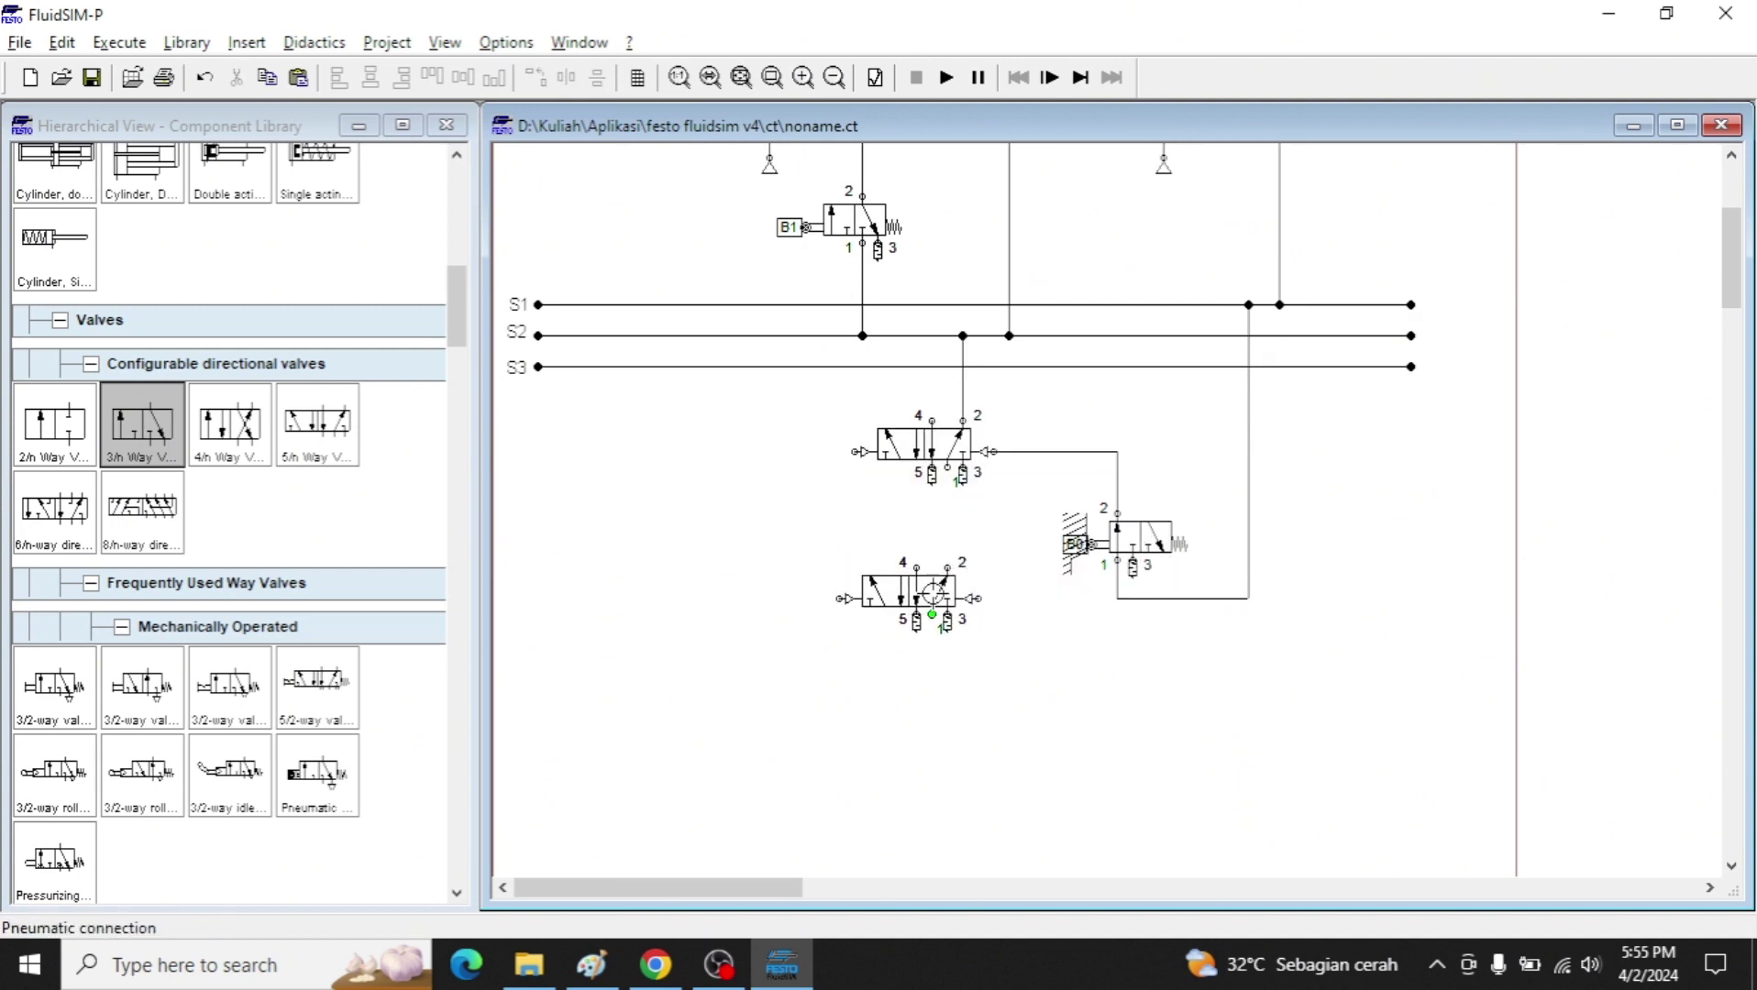
# Copy the compressed air supply from cylinder A's valve and connect it to port 1 of the lower group valve.
pyautogui.scroll(3, 826, 441)
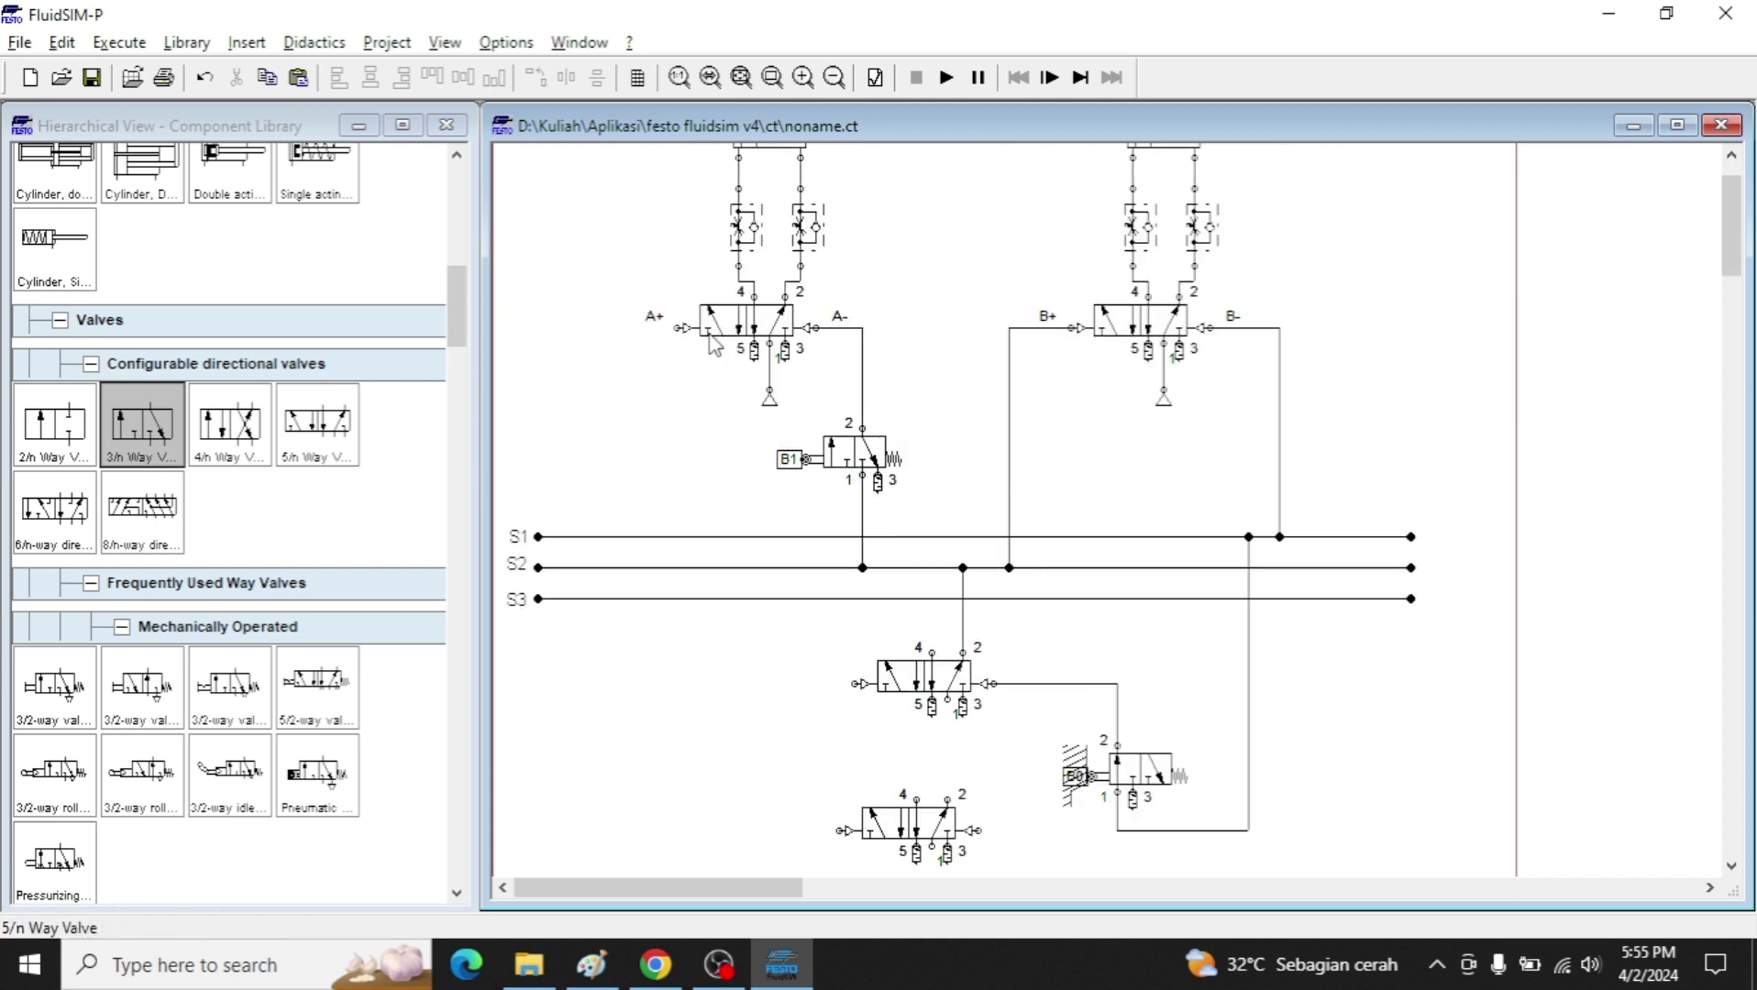
pyautogui.moveTo(773, 410); pyautogui.dragTo(1148, 563)
pyautogui.scroll(-3, 1146, 477)
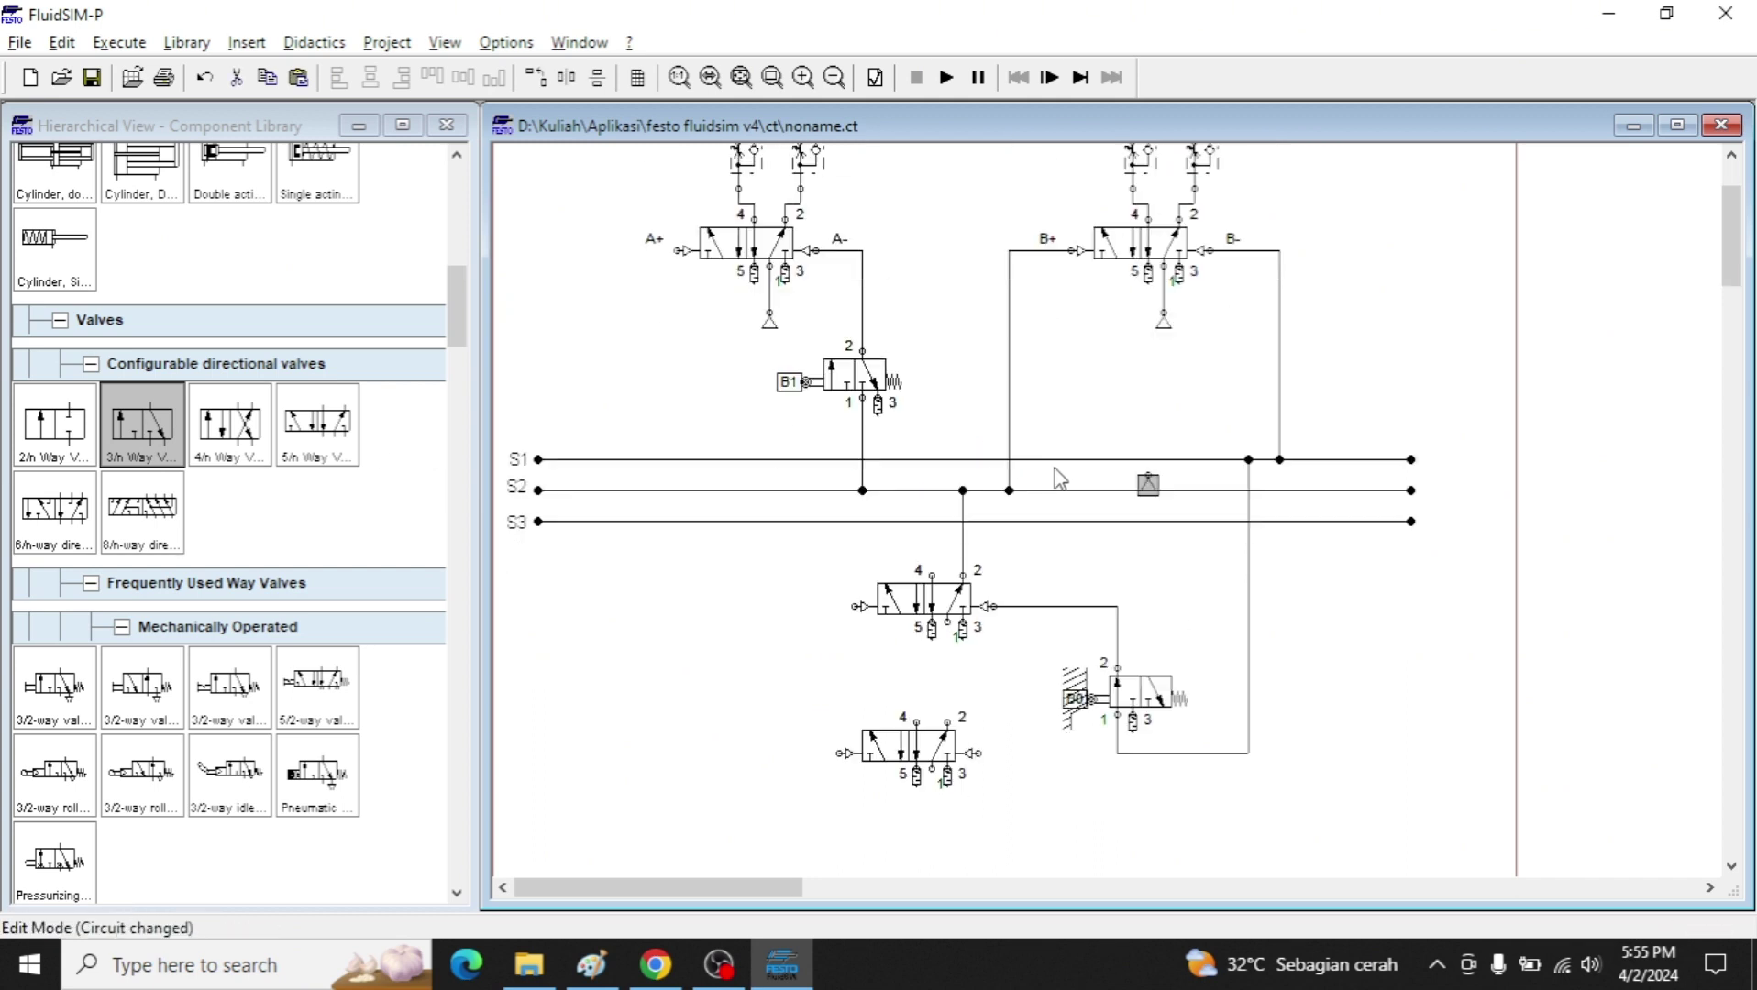
pyautogui.moveTo(1148, 326); pyautogui.dragTo(931, 613)
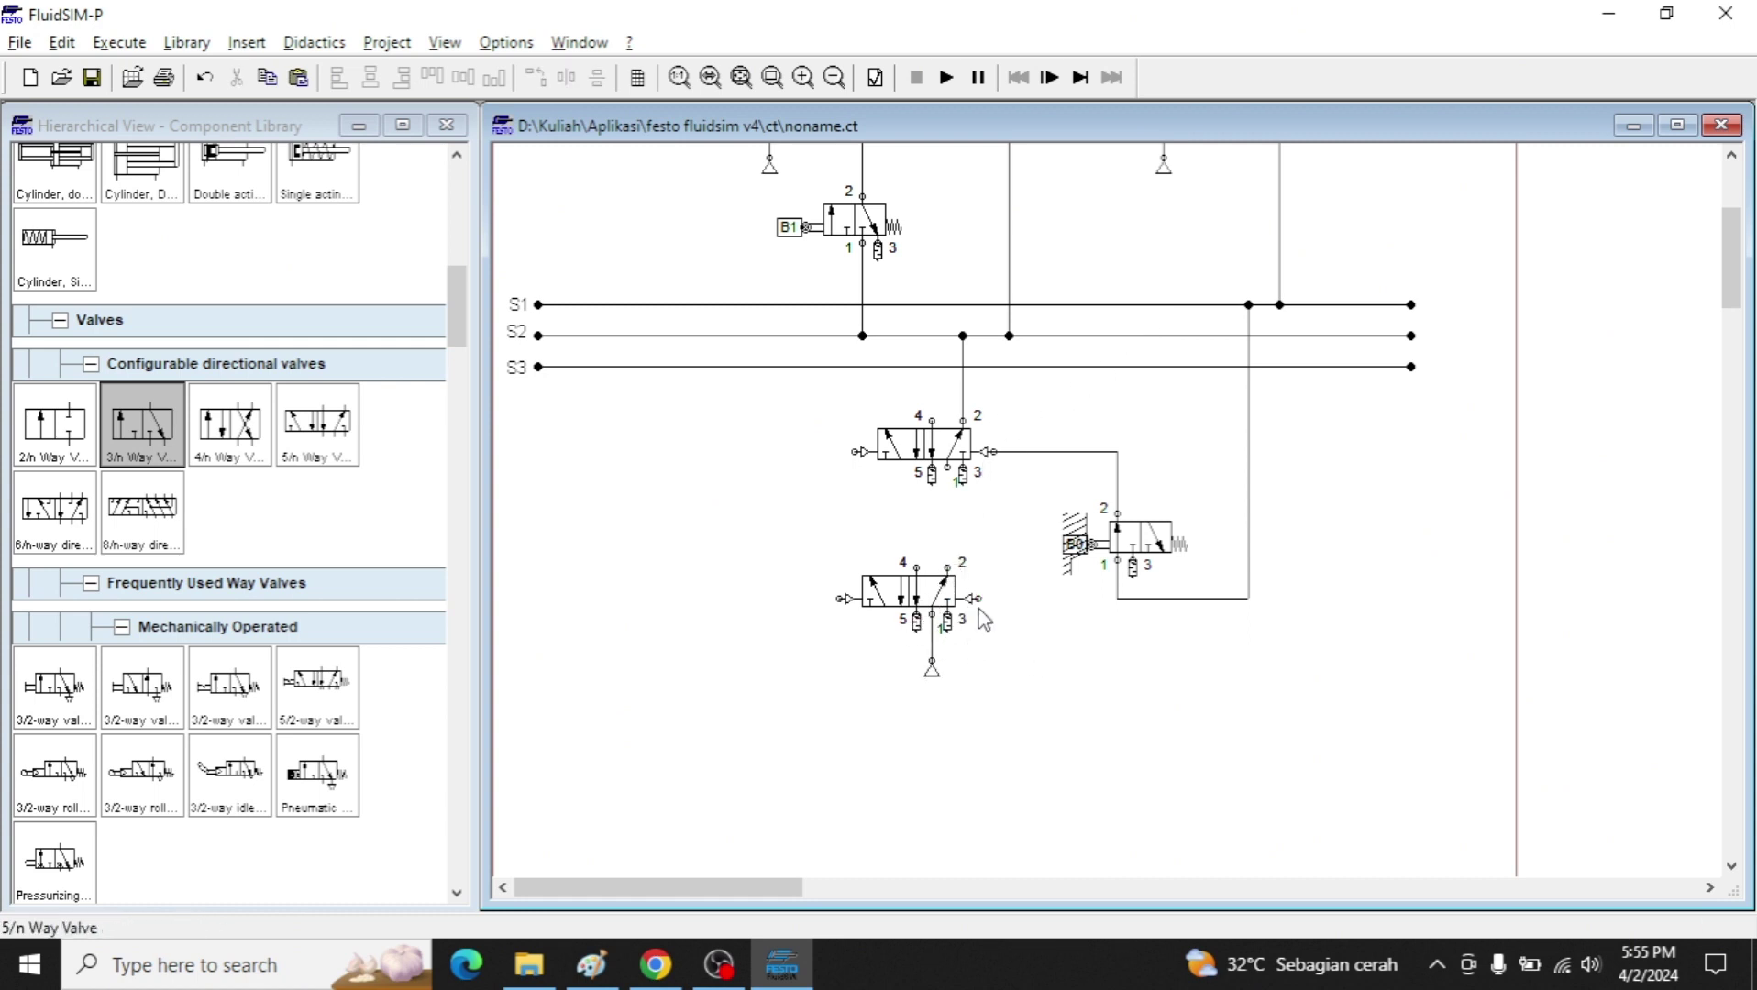
# Move the lower group valve together with its air supply slightly down and to the right.
pyautogui.moveTo(832, 552); pyautogui.dragTo(982, 678)
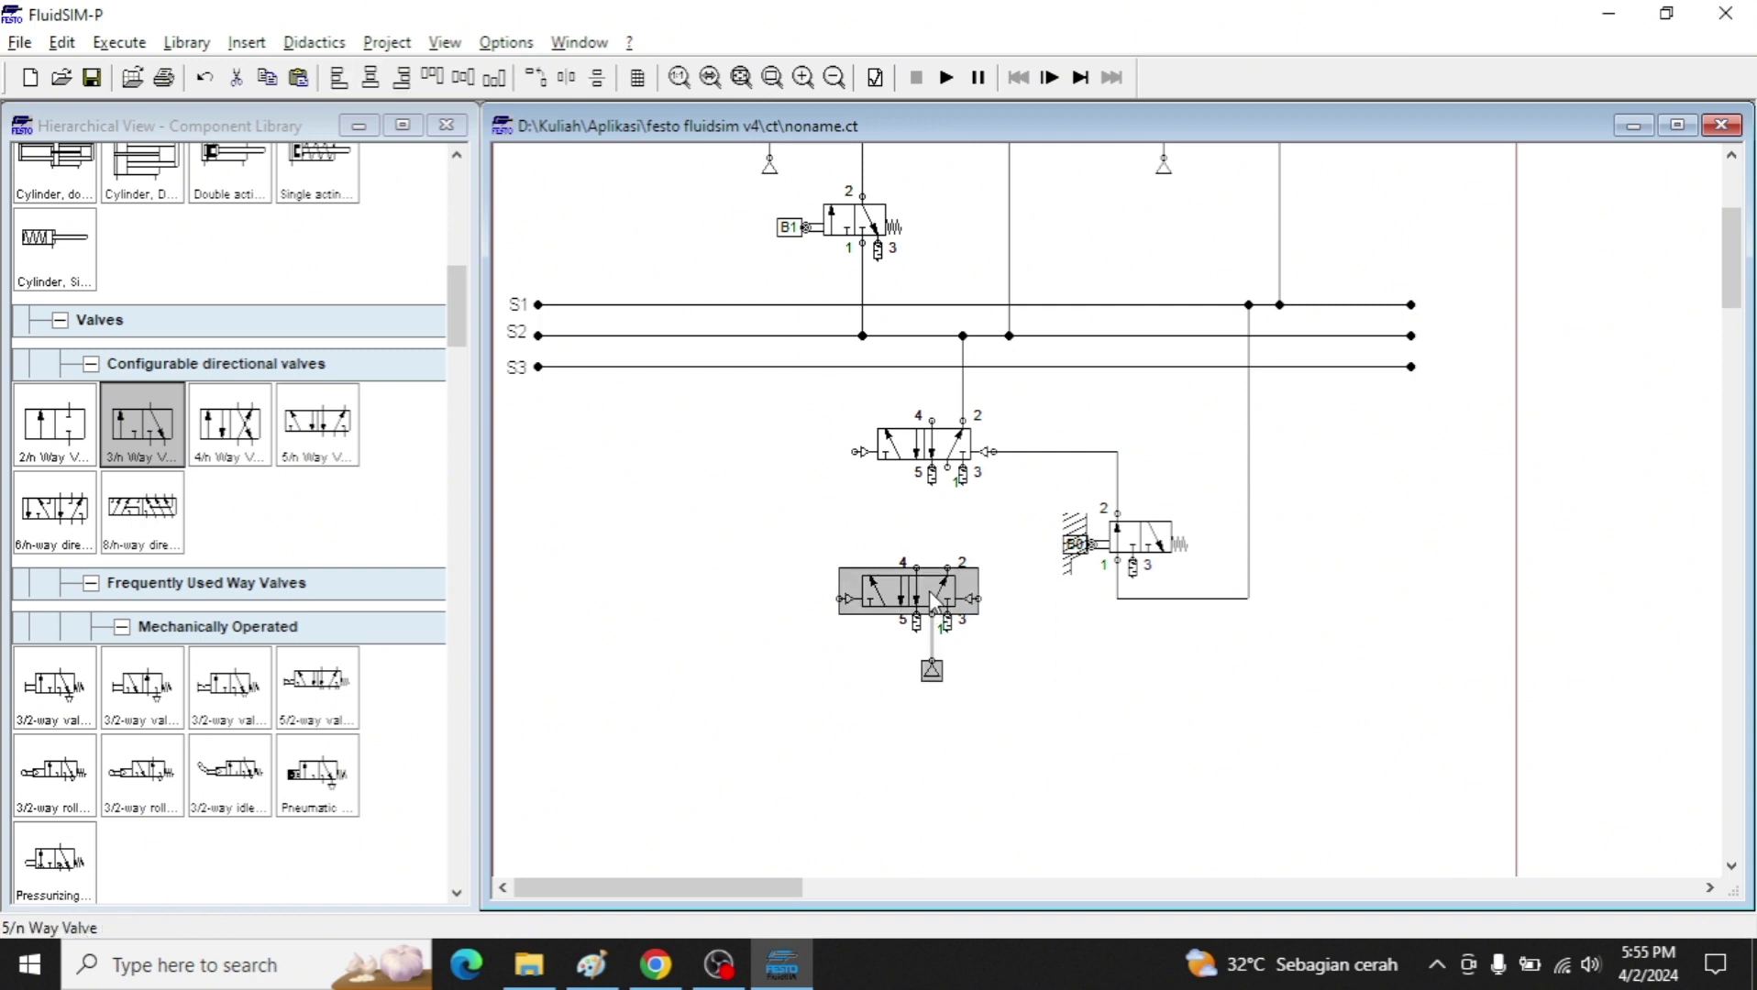
pyautogui.moveTo(929, 591); pyautogui.dragTo(966, 631)
pyautogui.click(1038, 681)
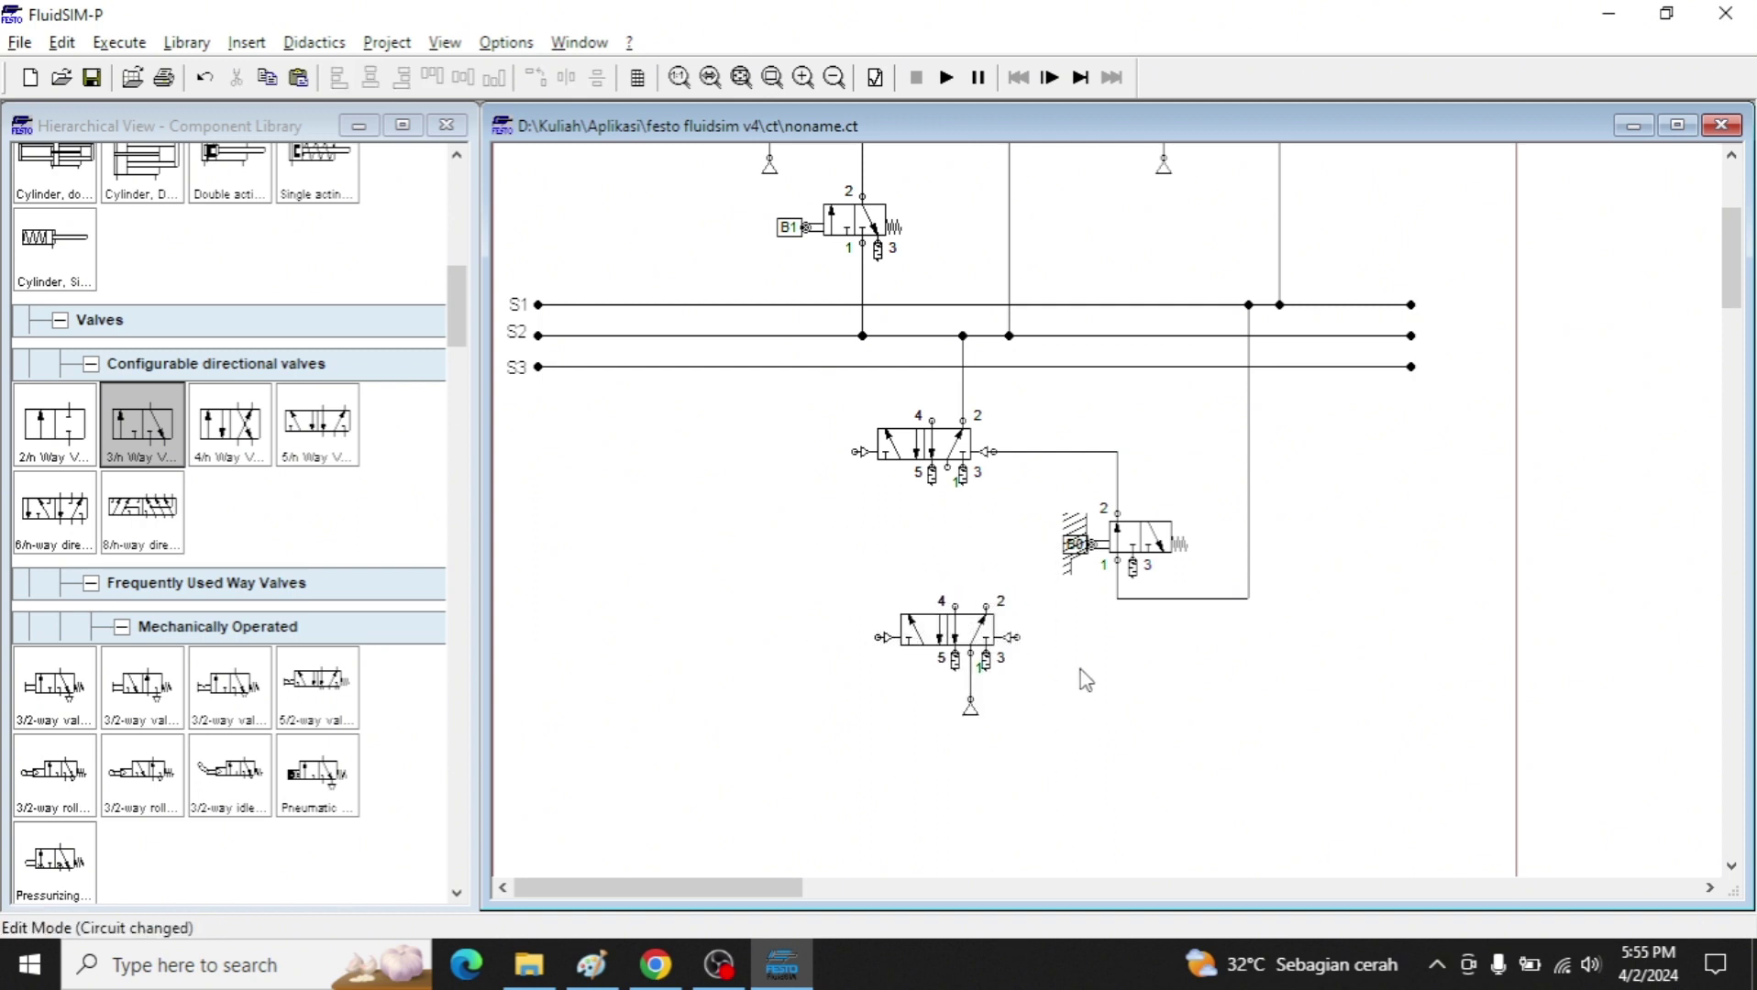
# Check the Paint sketch, then copy the B0 roller valve beside the lower group valve and label the copy A0.
pyautogui.hotkey('alt', 'Tab')
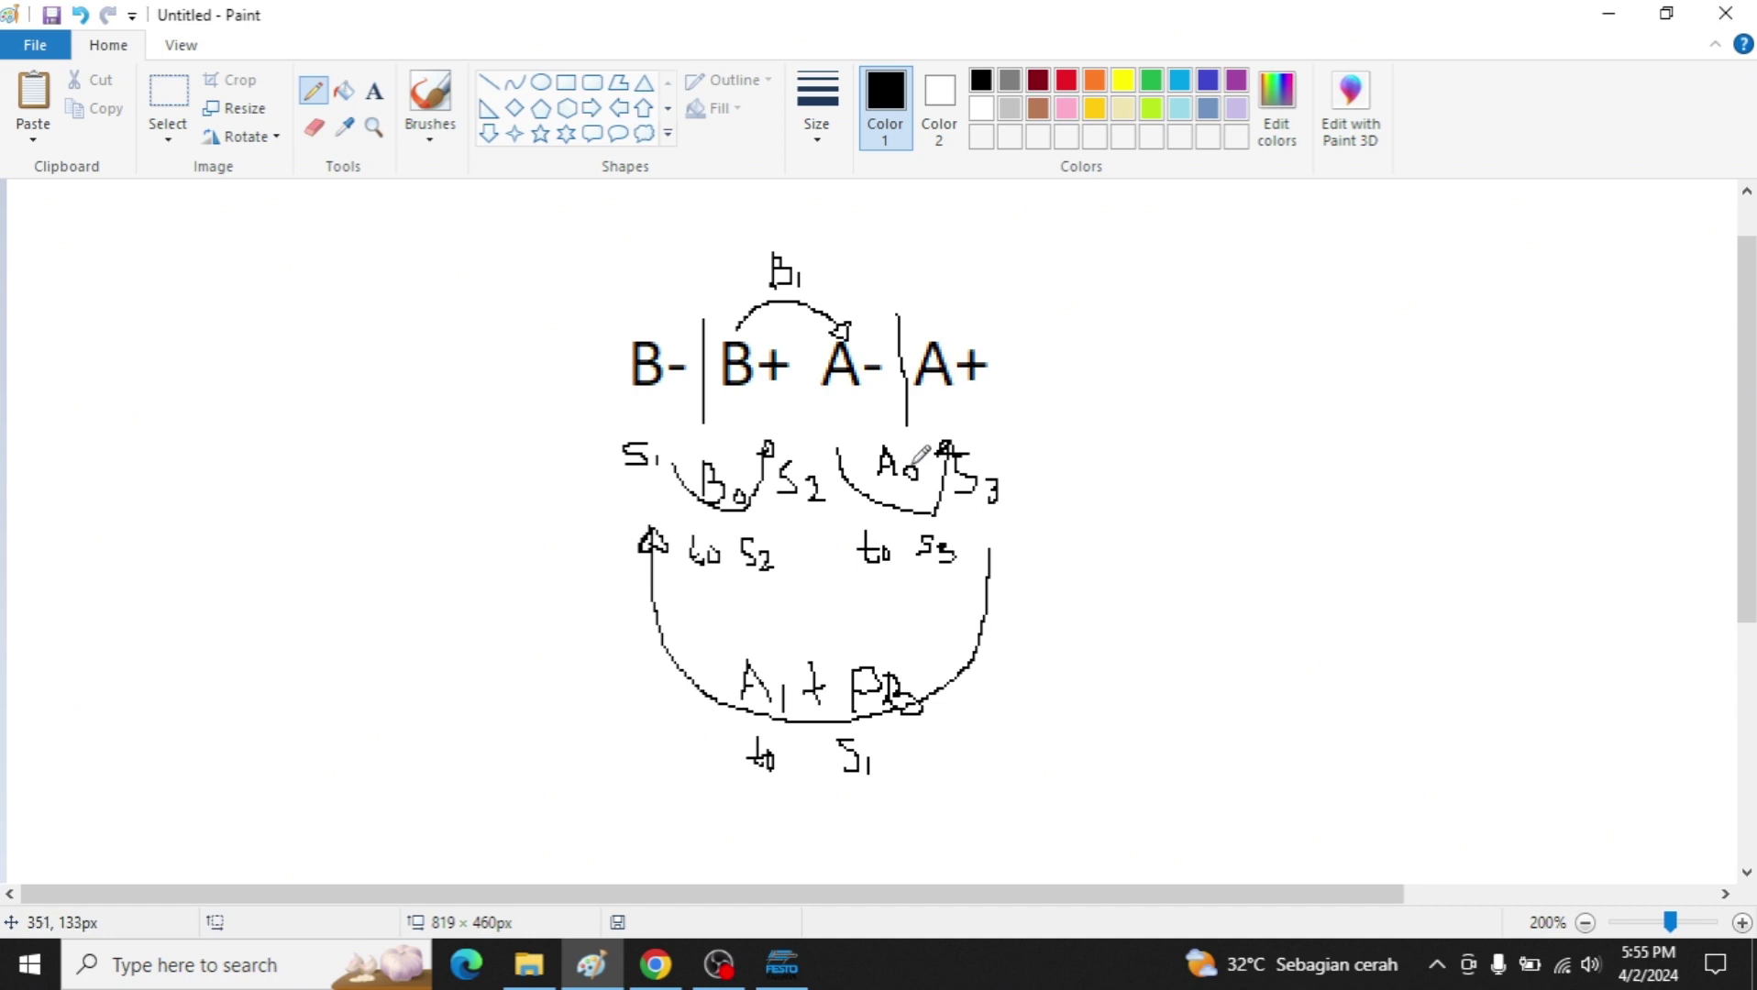
pyautogui.hotkey('alt', 'Tab')
pyautogui.moveTo(1192, 519)
pyautogui.mouseDown()
pyautogui.moveTo(1204, 548)
pyautogui.moveTo(1160, 656)
pyautogui.moveTo(1161, 726)
pyautogui.mouseUp()
pyautogui.doubleClick(1075, 723)
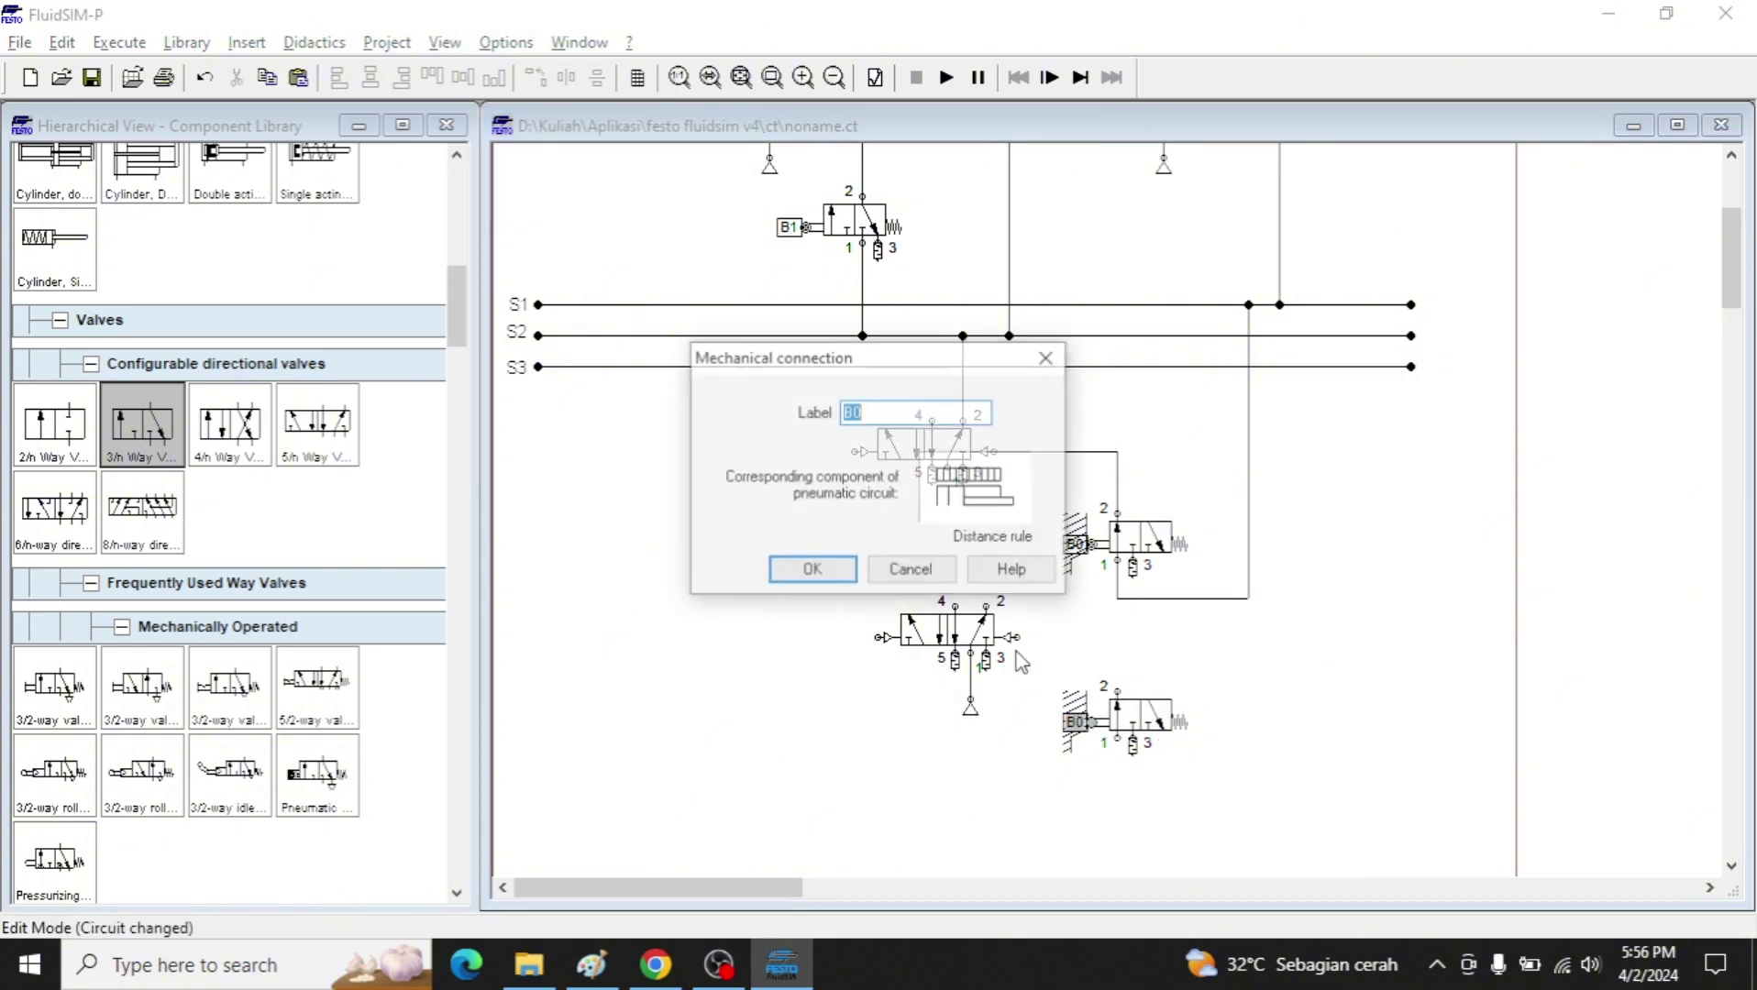
pyautogui.press('Return')
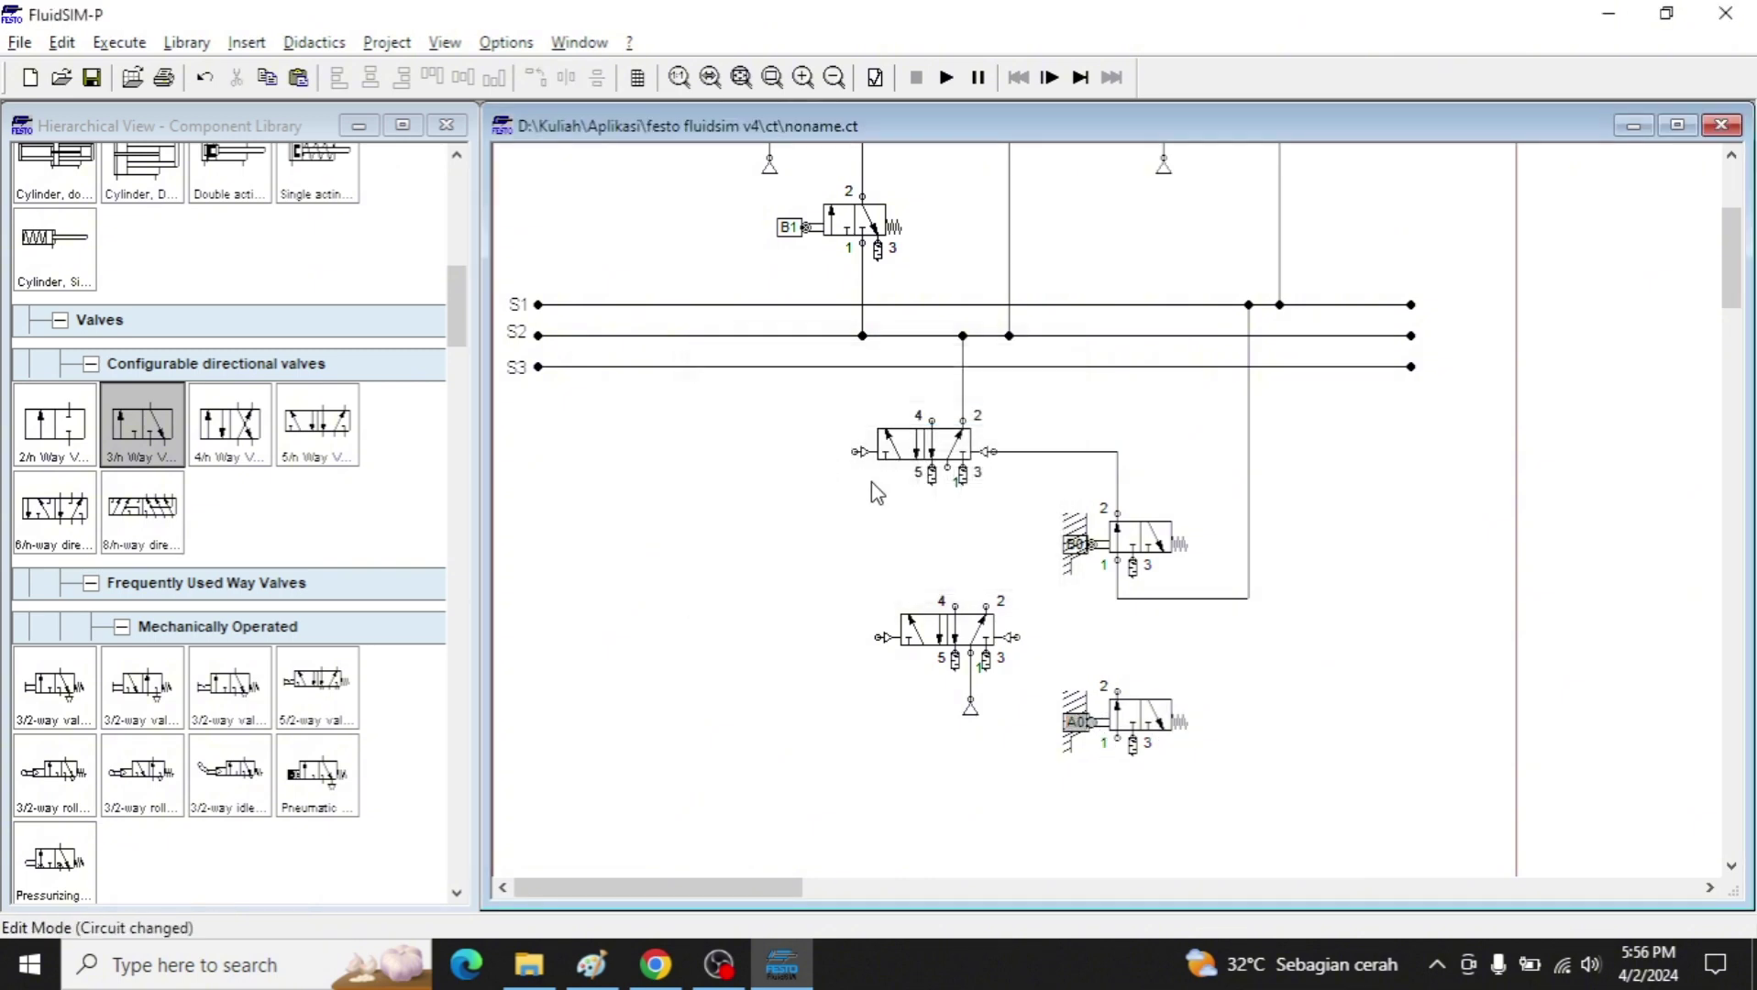
# Check the Paint sketch for the A0 signal, then connect port 1 of the A0 roller valve to line S2.
pyautogui.hotkey('alt', 'Tab')
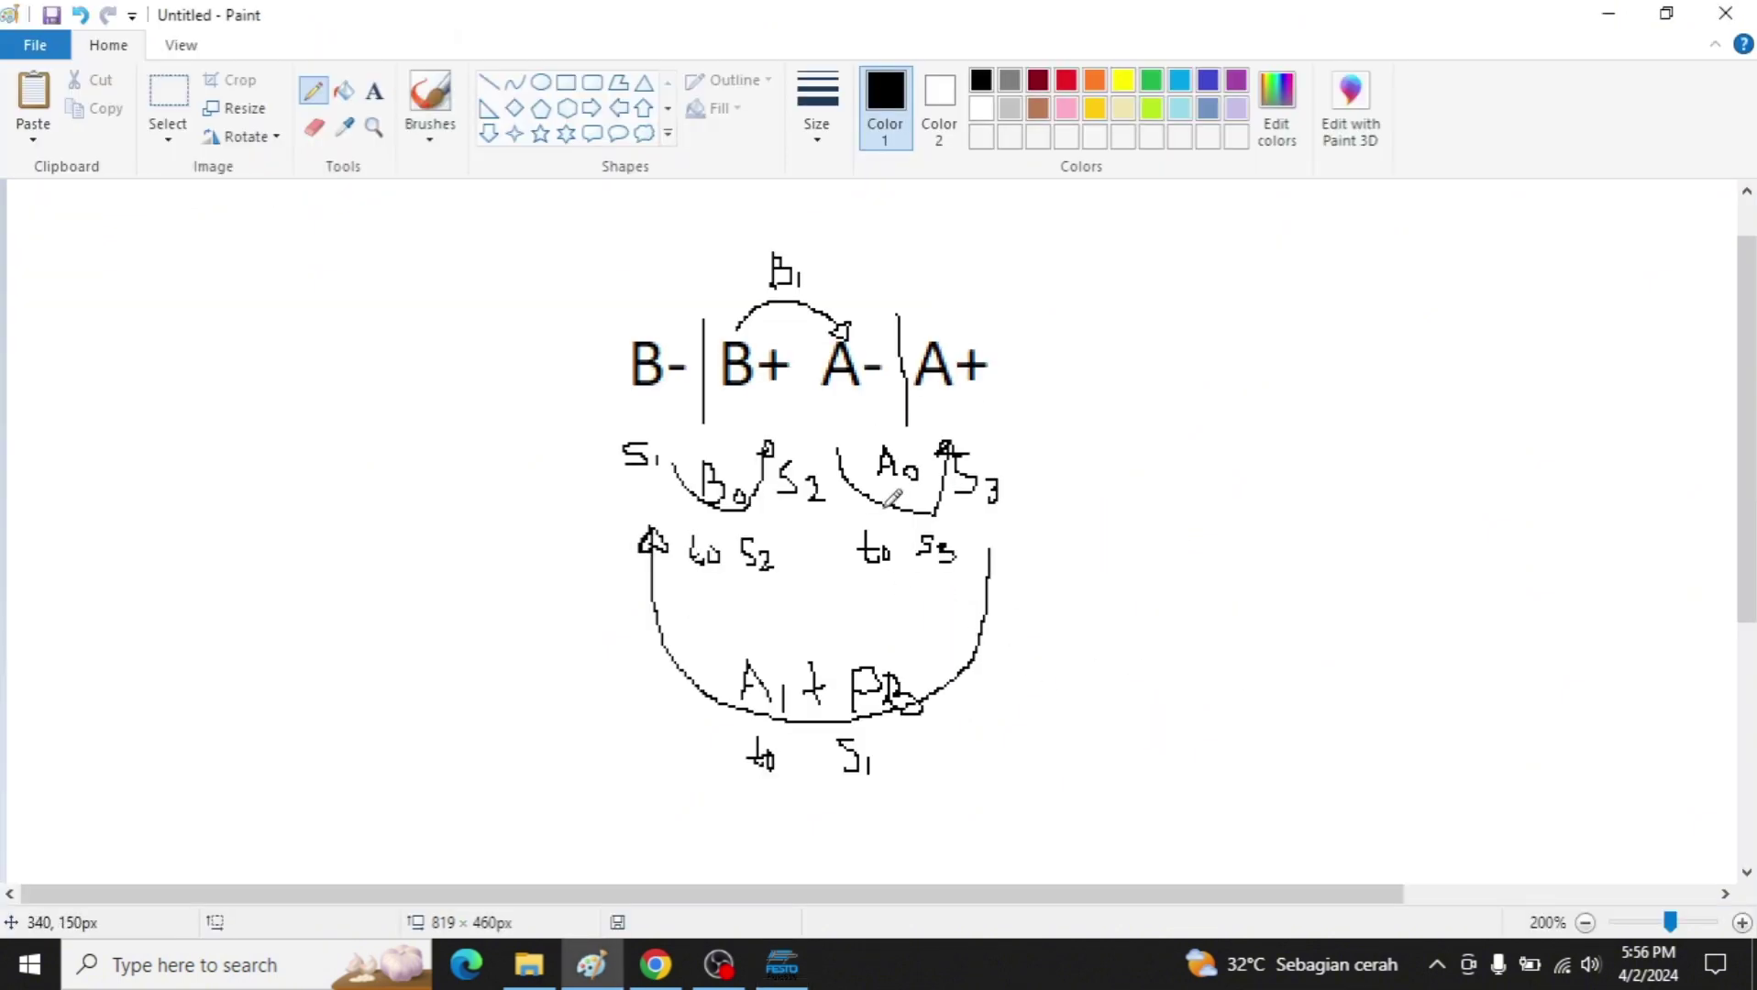
pyautogui.hotkey('alt', 'Tab')
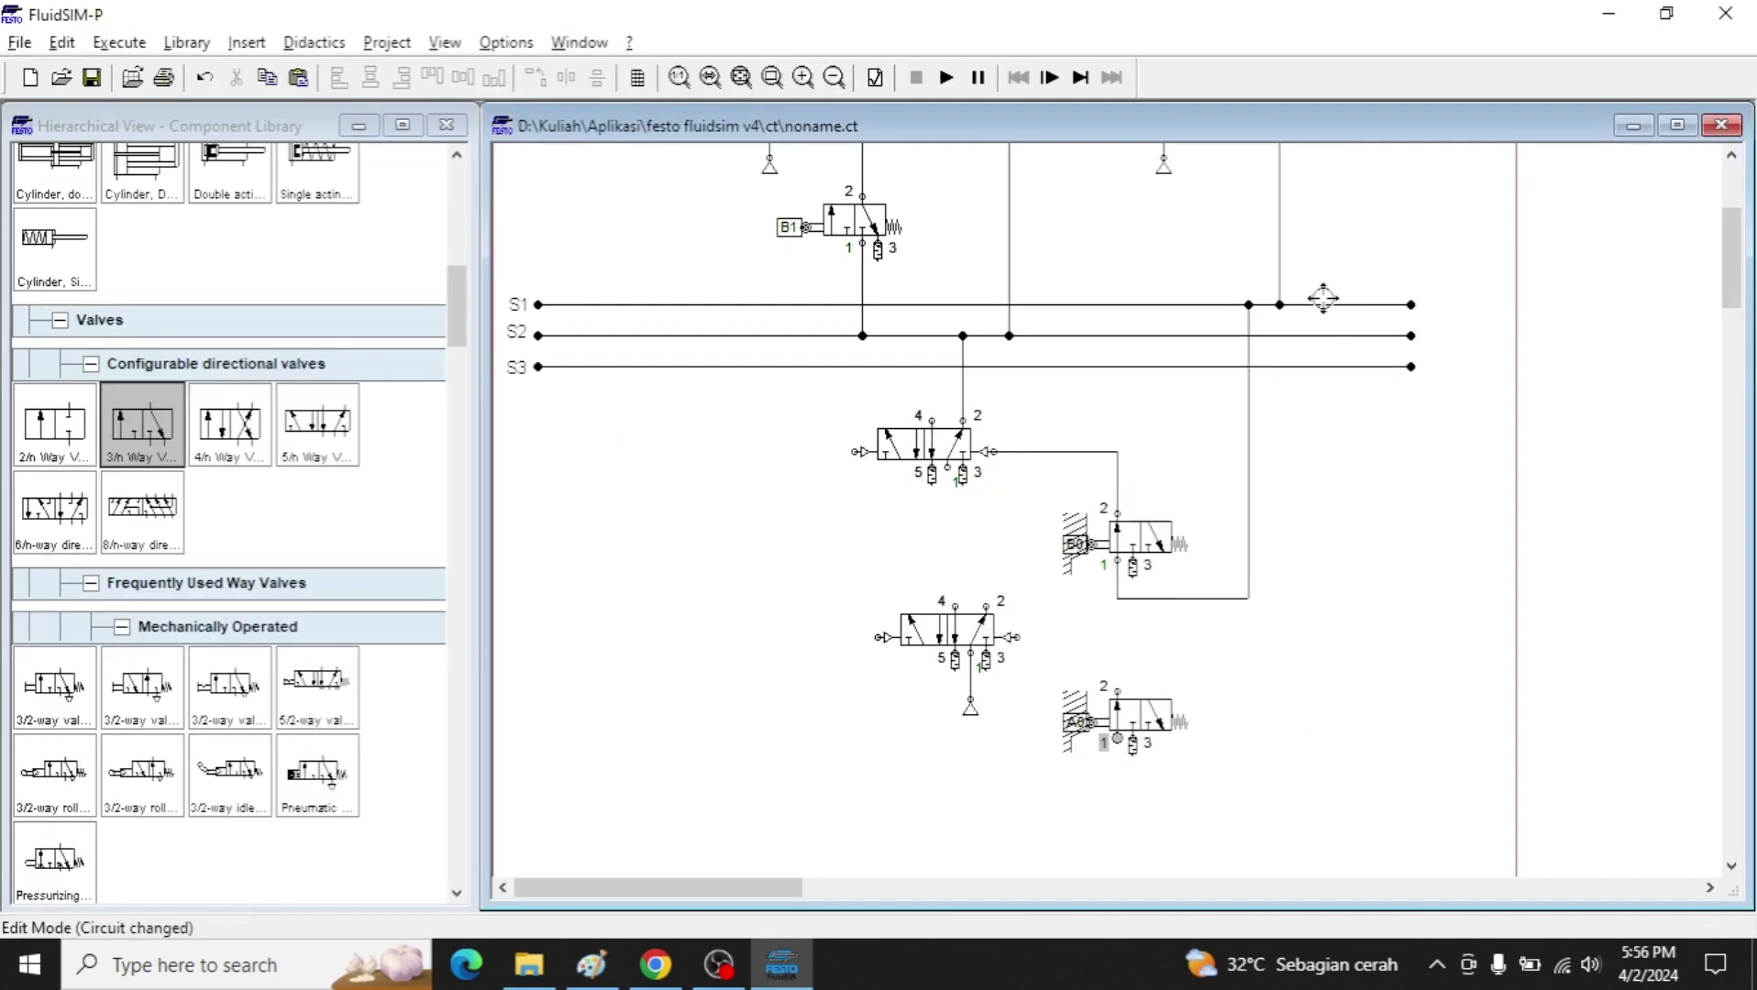
pyautogui.click(1305, 336)
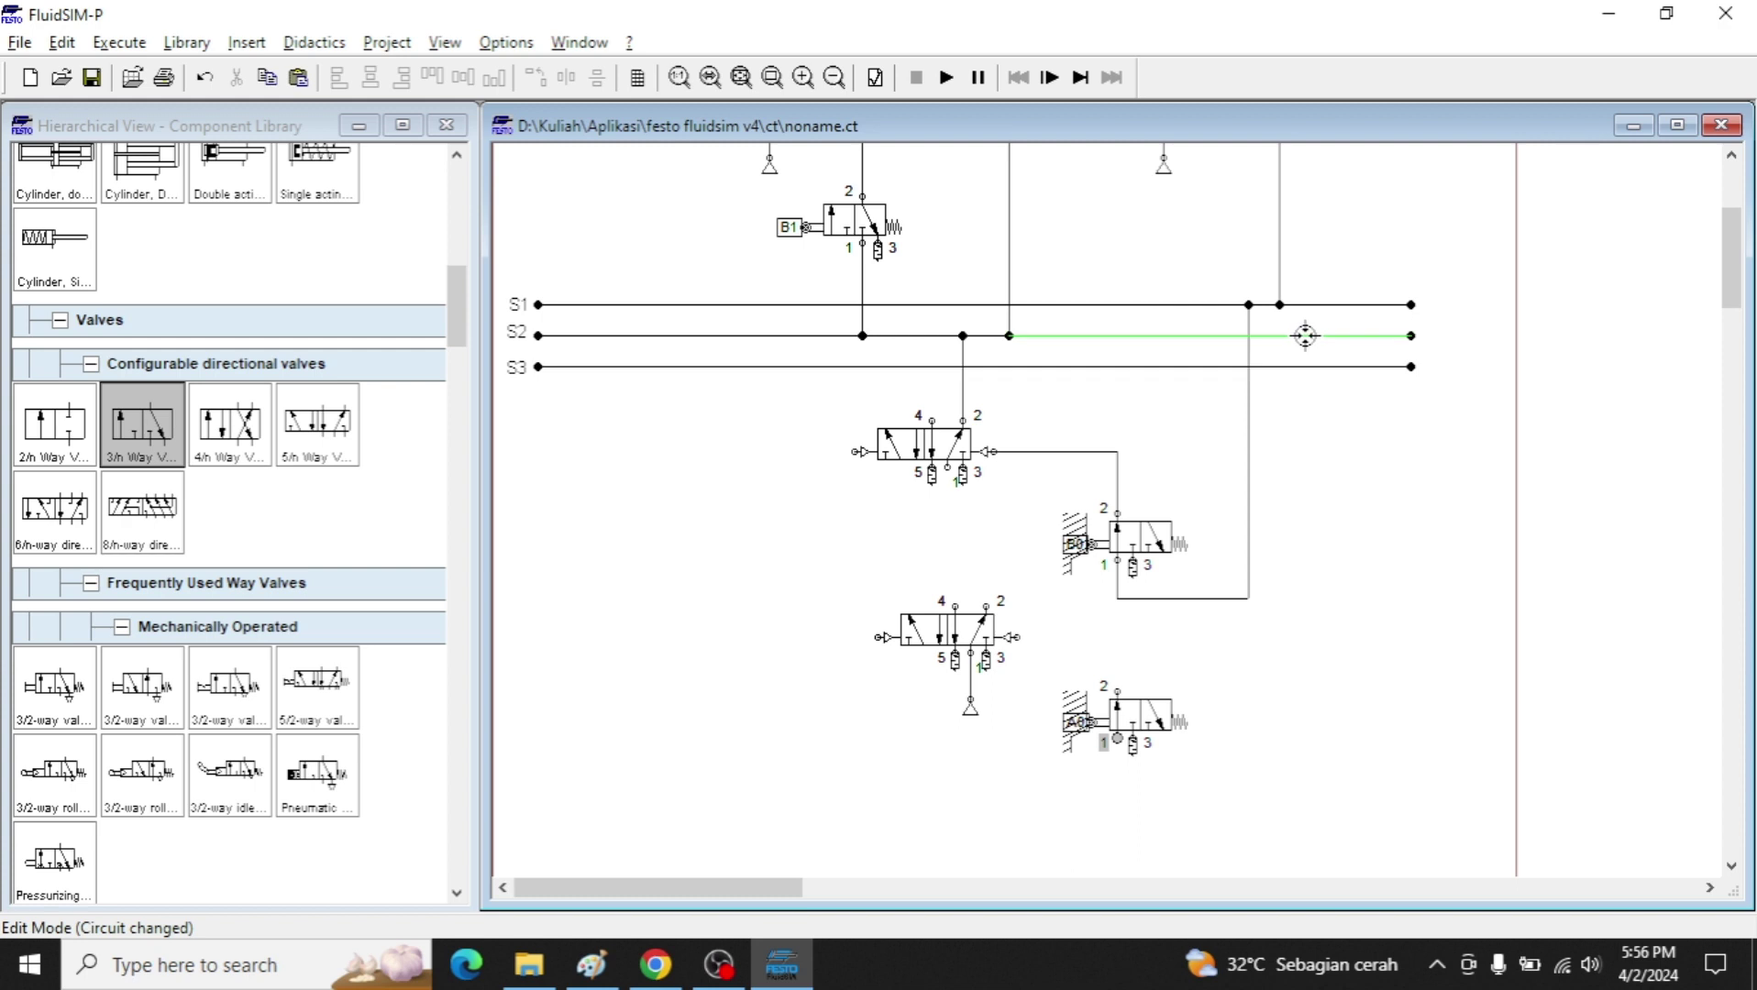
pyautogui.click(1314, 356)
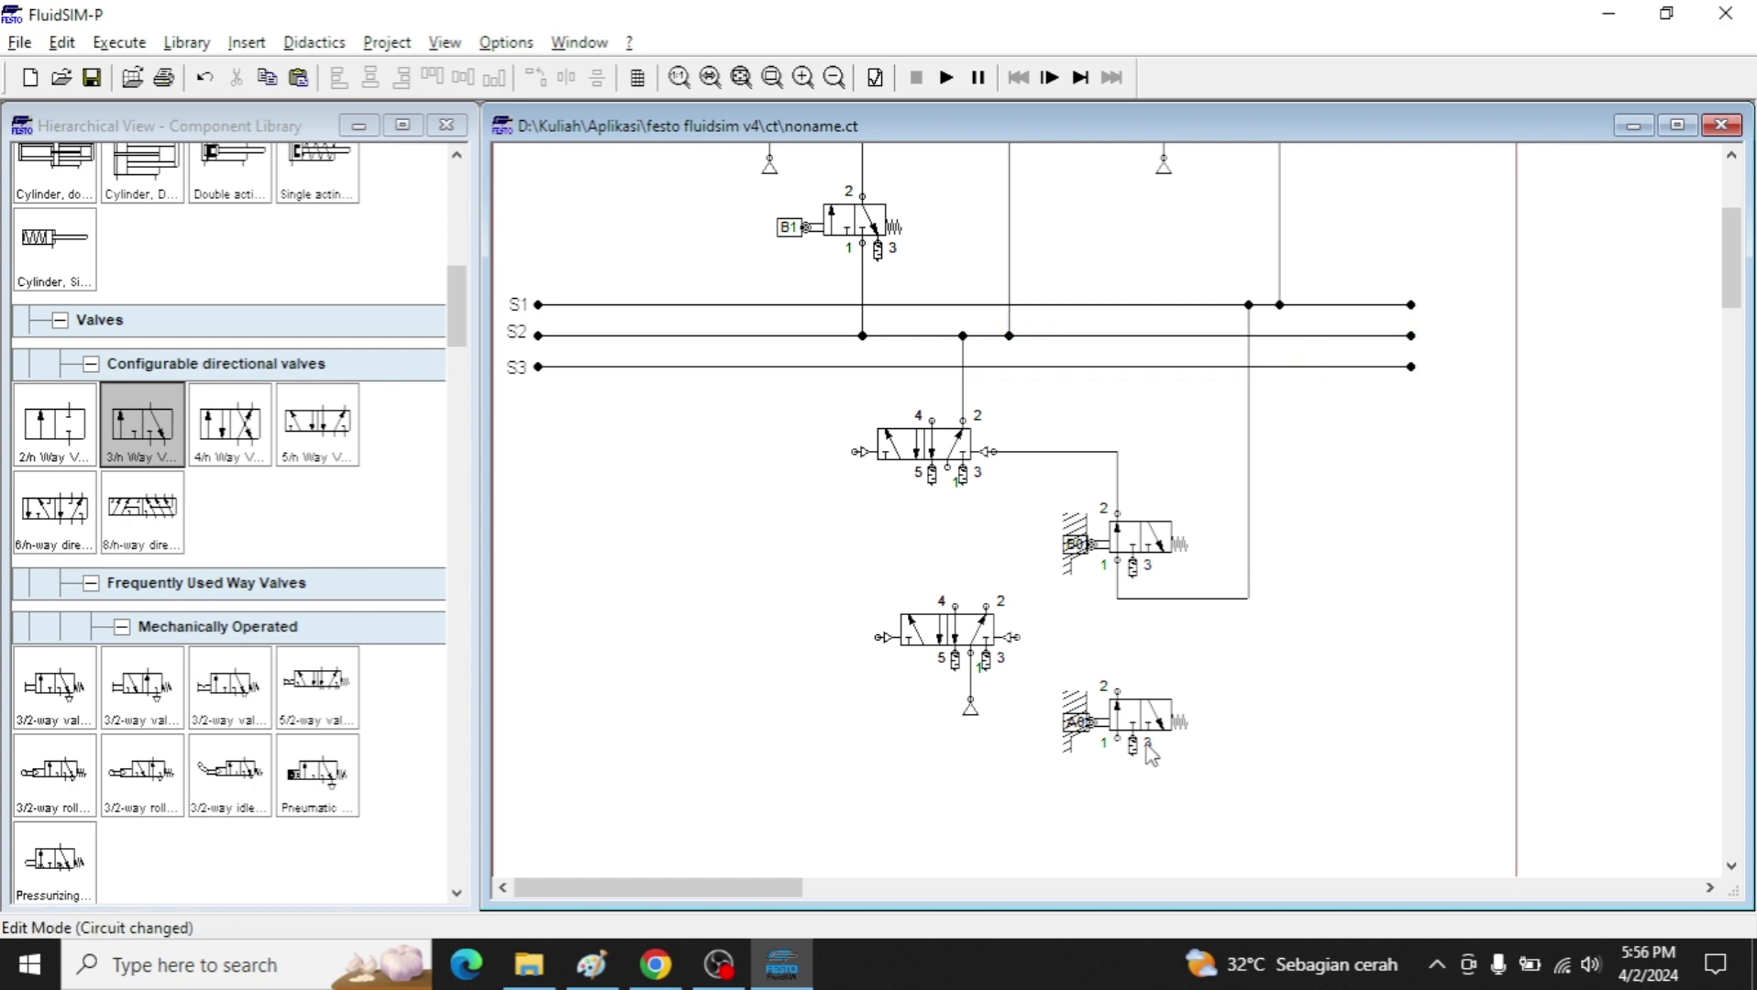
pyautogui.click(1314, 337)
pyautogui.click(1330, 412)
# Check the Paint sketch, then connect port 2 of the A0 valve to the lower group valve's right pilot port.
pyautogui.hotkey('alt', 'Tab')
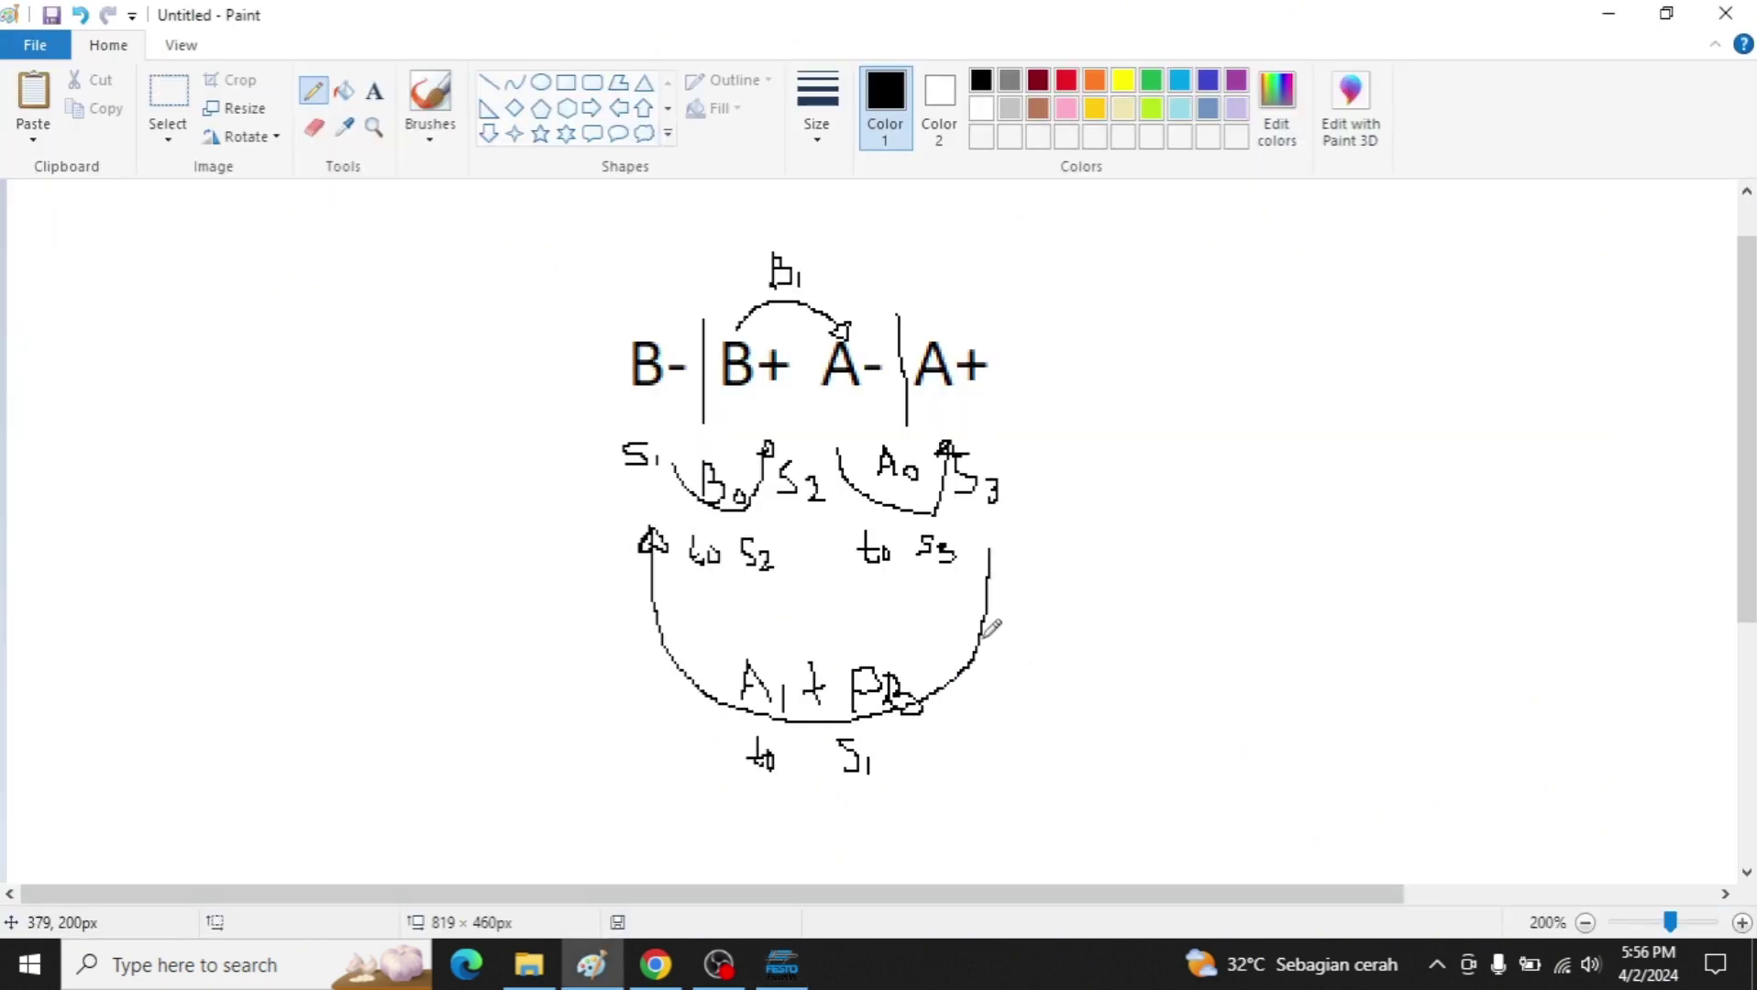
pyautogui.hotkey('alt', 'Tab')
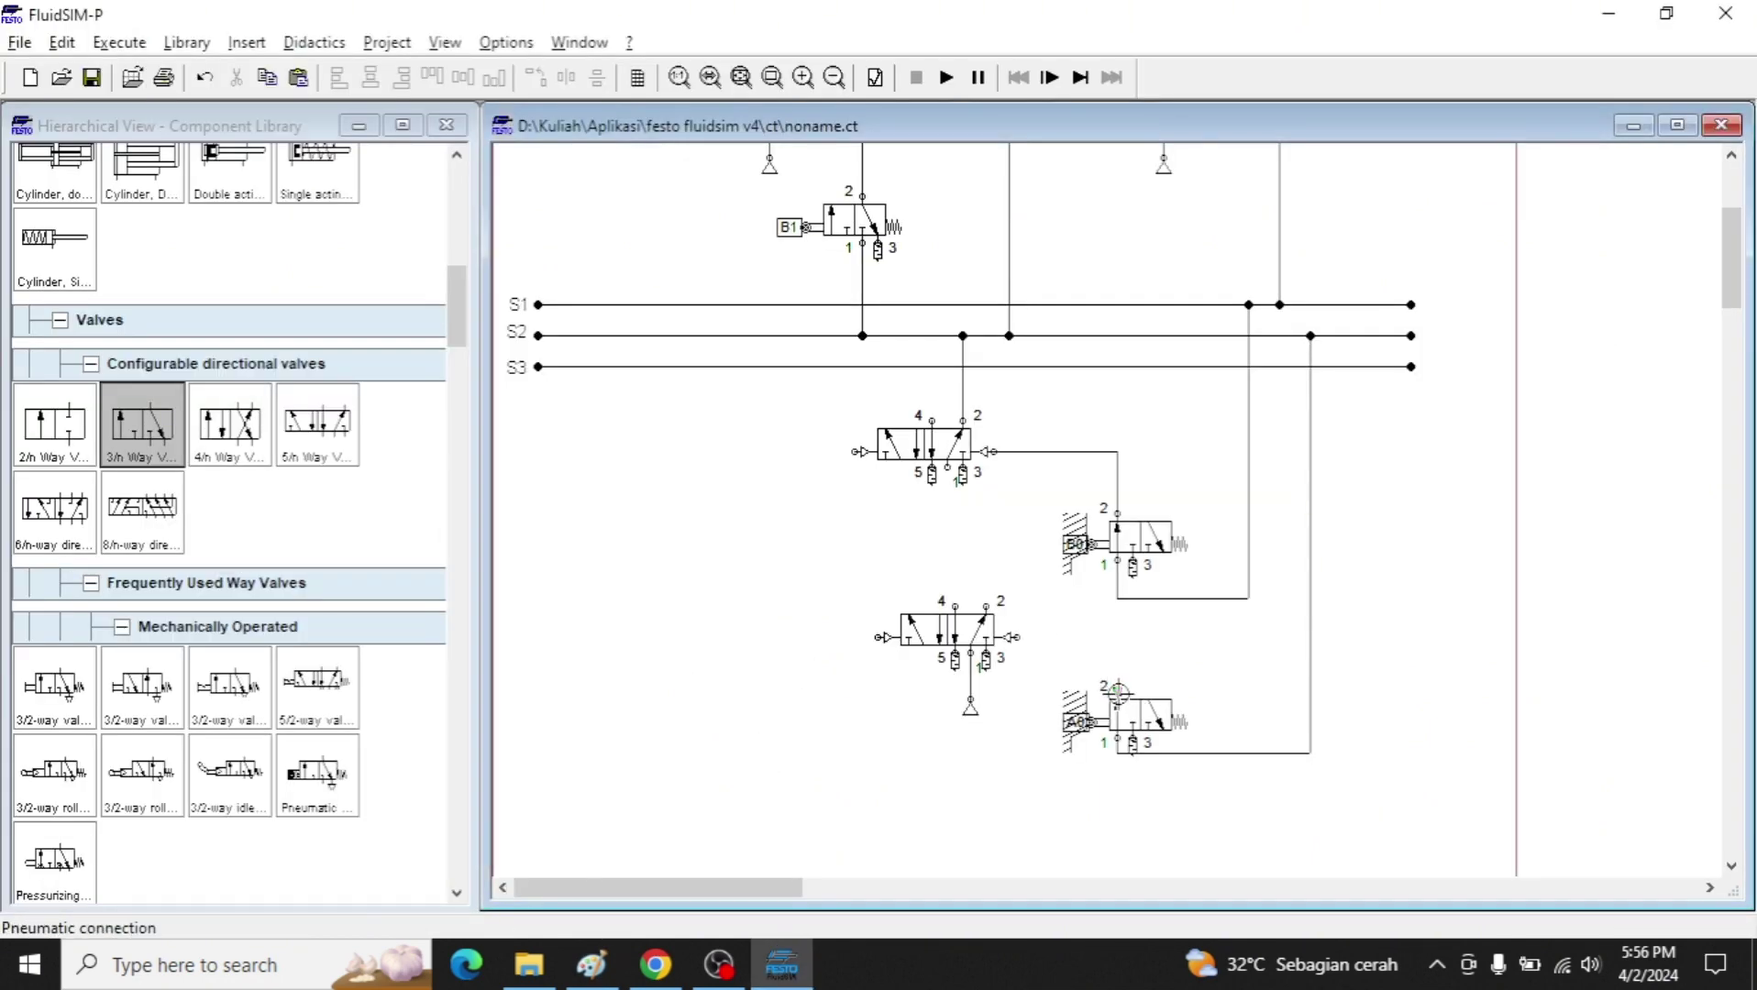
pyautogui.moveTo(1117, 693); pyautogui.dragTo(1037, 634)
# Check the change to S3 in the Paint sketch, then connect port 2 of the lower group valve to line S3.
pyautogui.hotkey('alt', 'Tab')
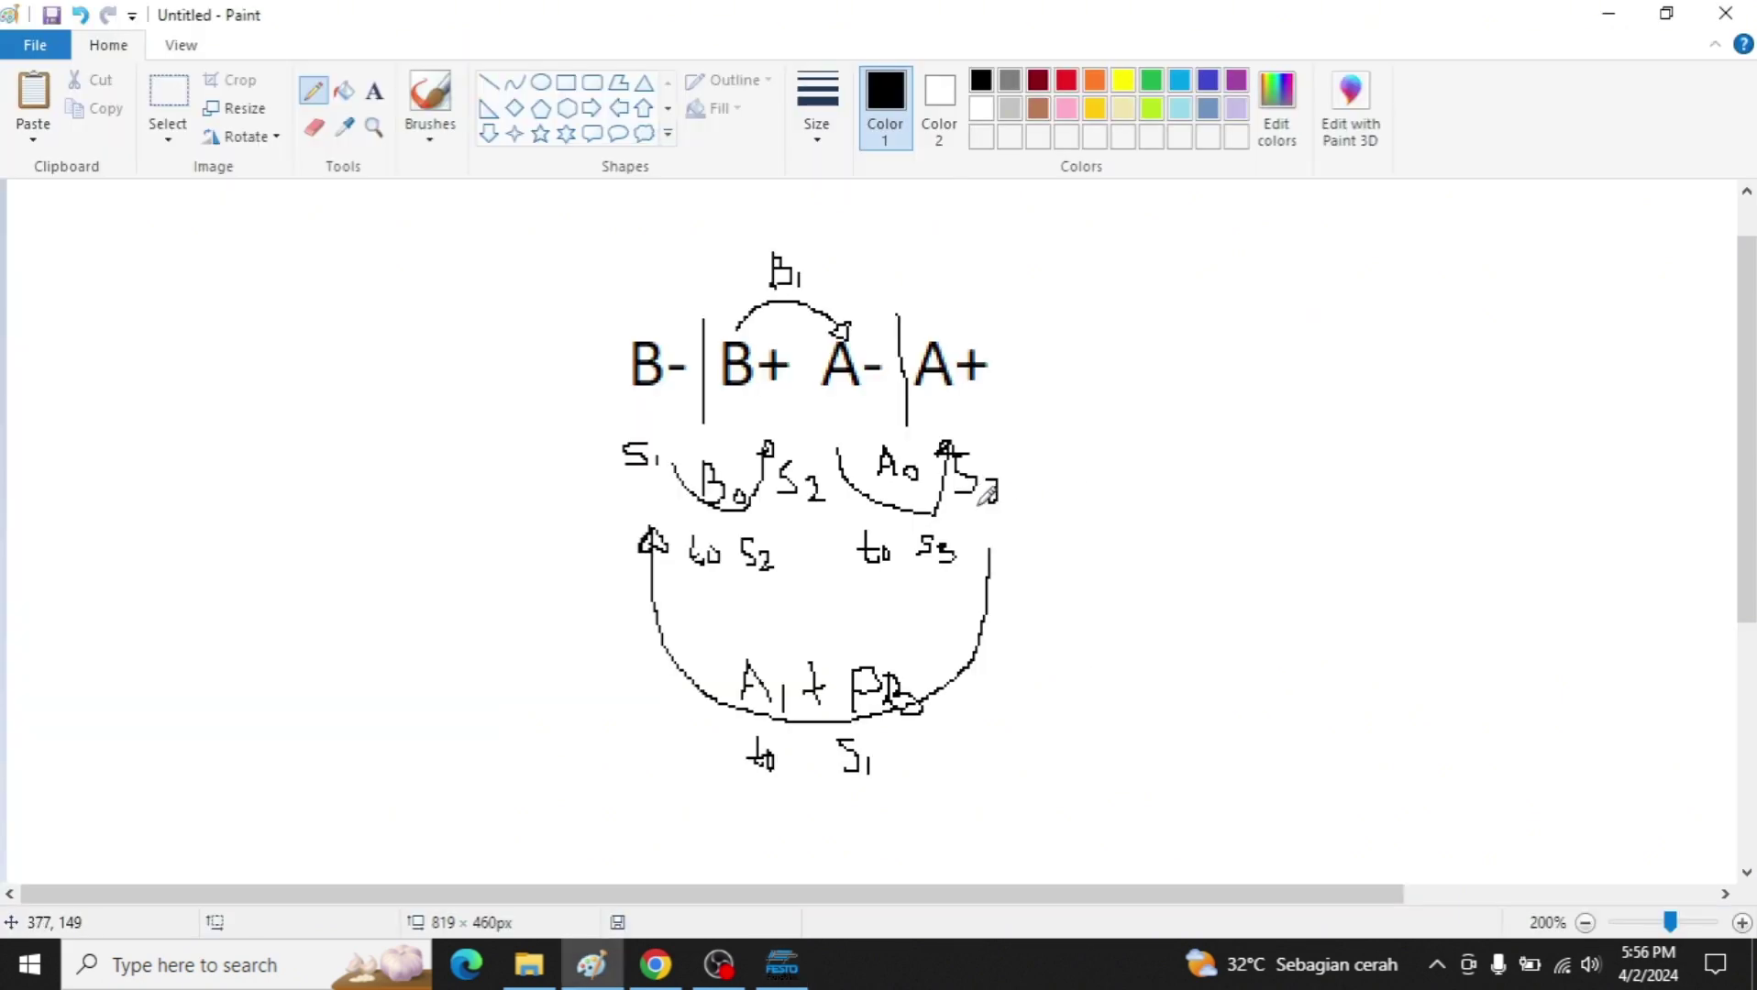
pyautogui.hotkey('alt', 'Tab')
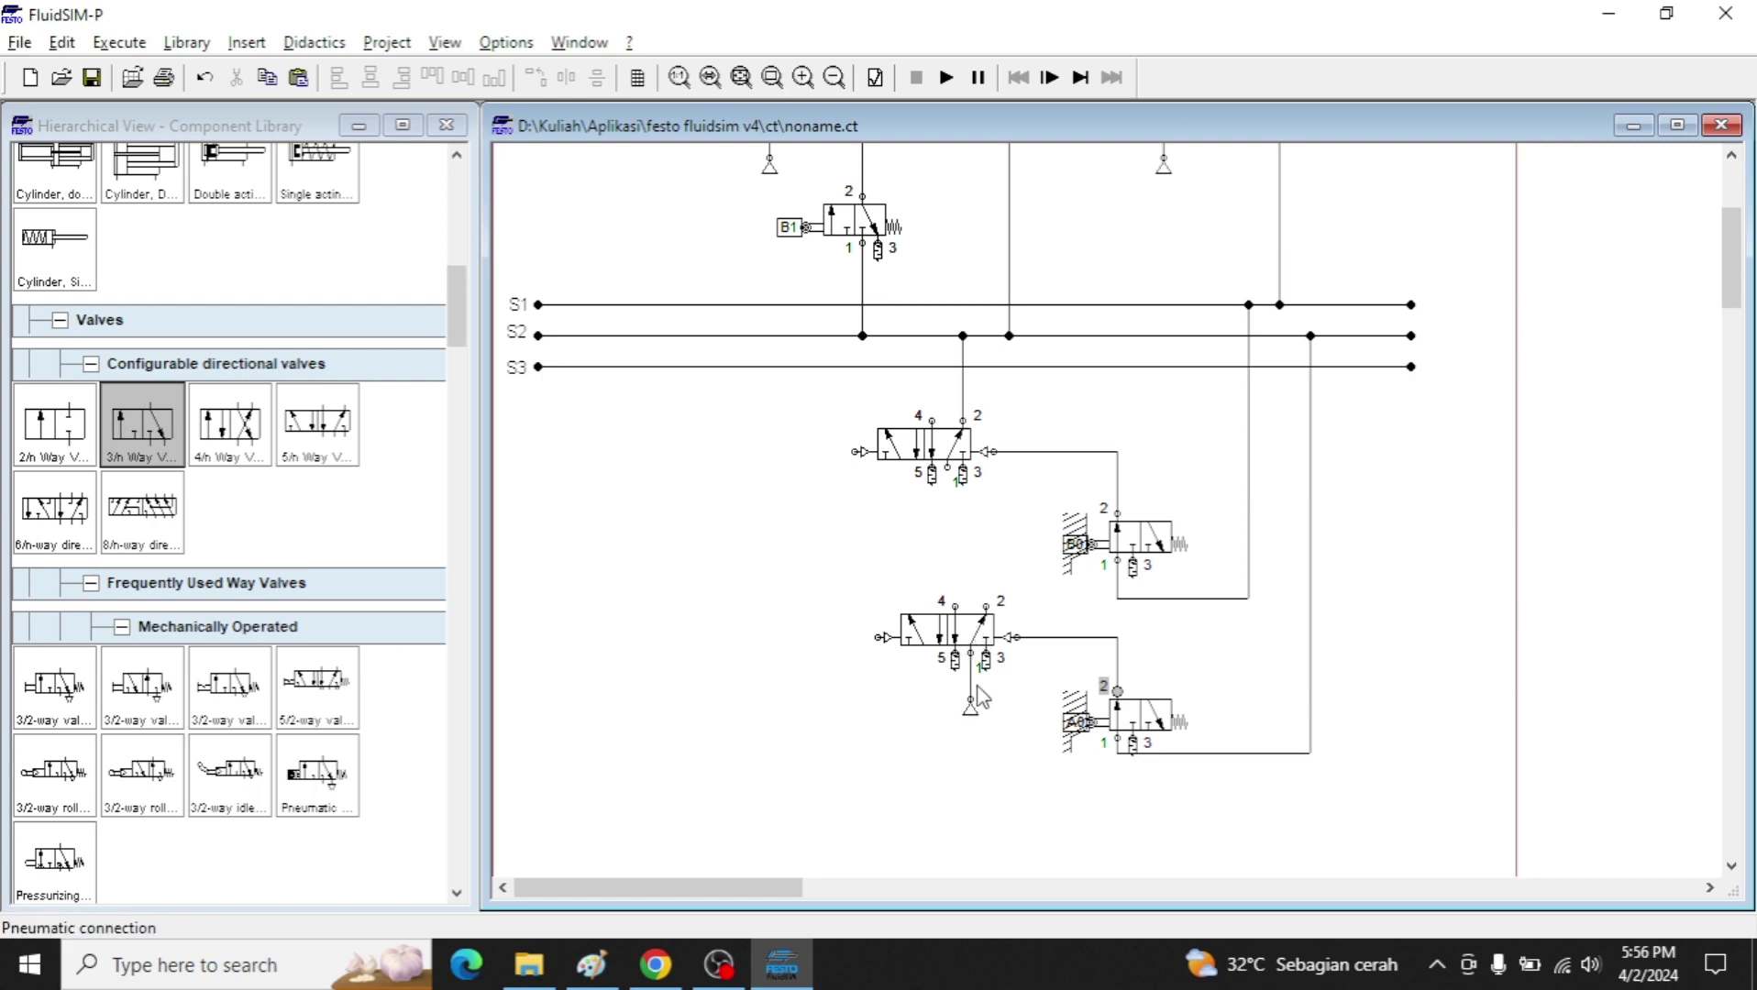
pyautogui.hotkey('alt', 'Tab')
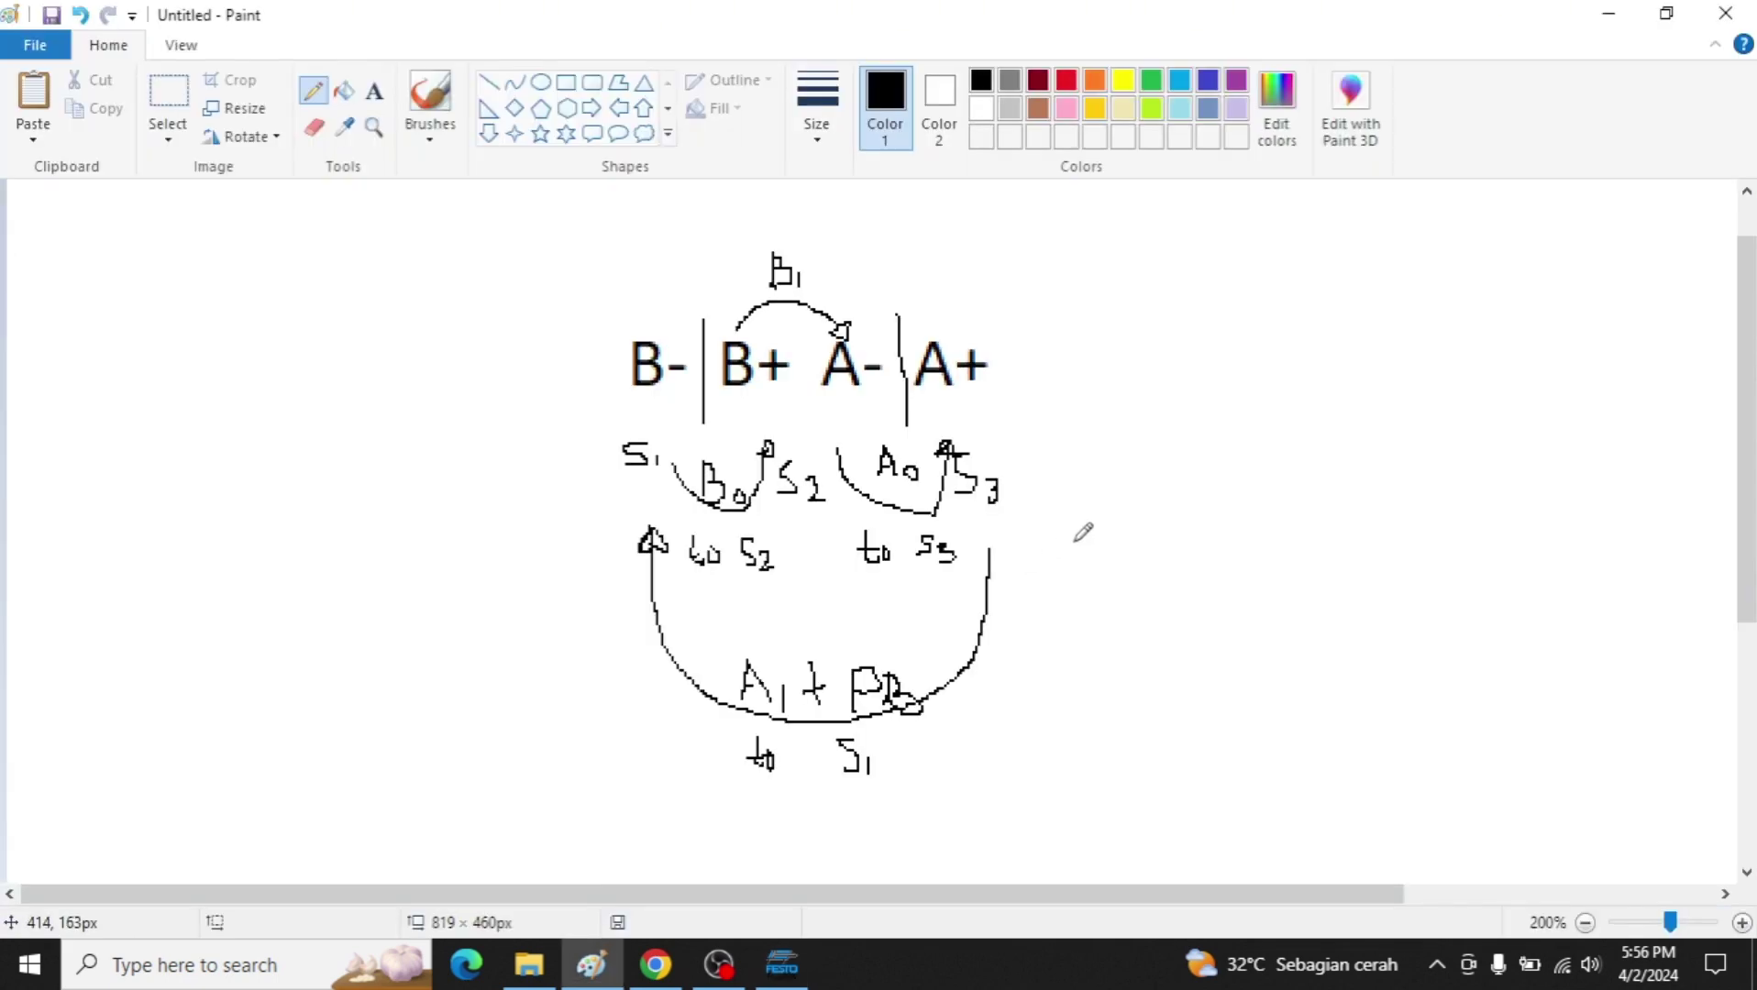
pyautogui.hotkey('alt', 'Tab')
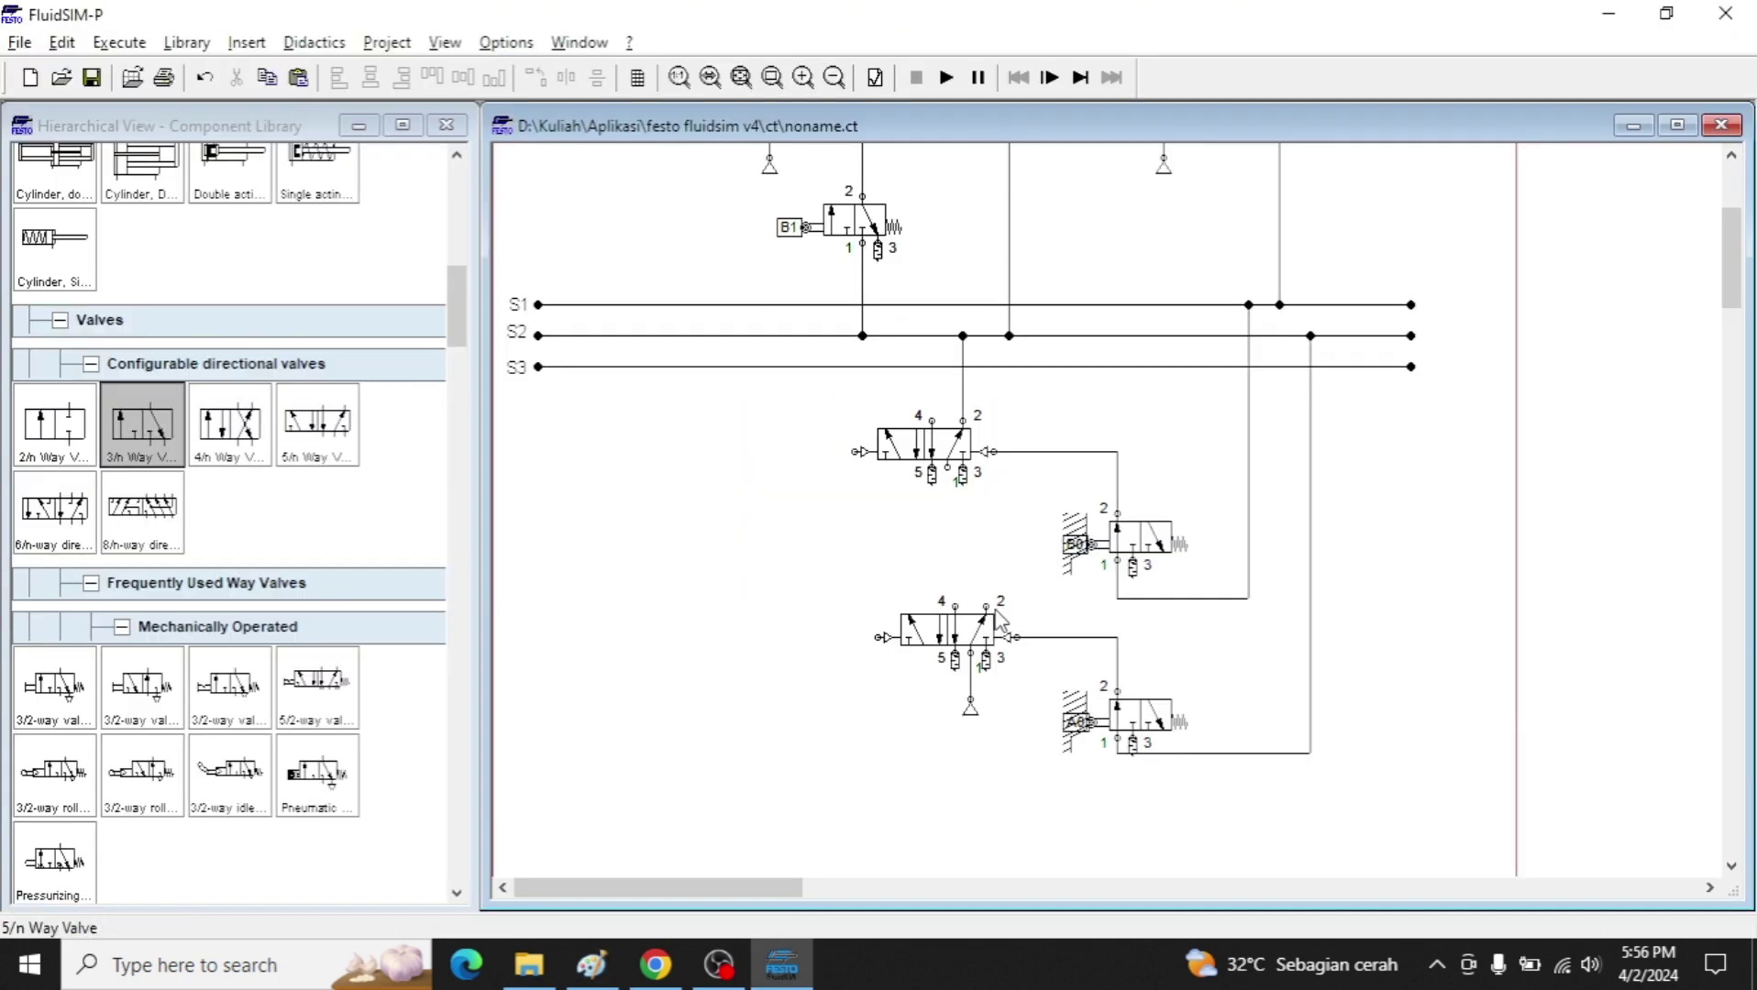
pyautogui.moveTo(1033, 367); pyautogui.dragTo(1032, 367)
# Check which group A+ belongs to in the Paint sketch, then connect the A+ pilot port of cylinder A's valve to S3.
pyautogui.hotkey('alt', 'Tab')
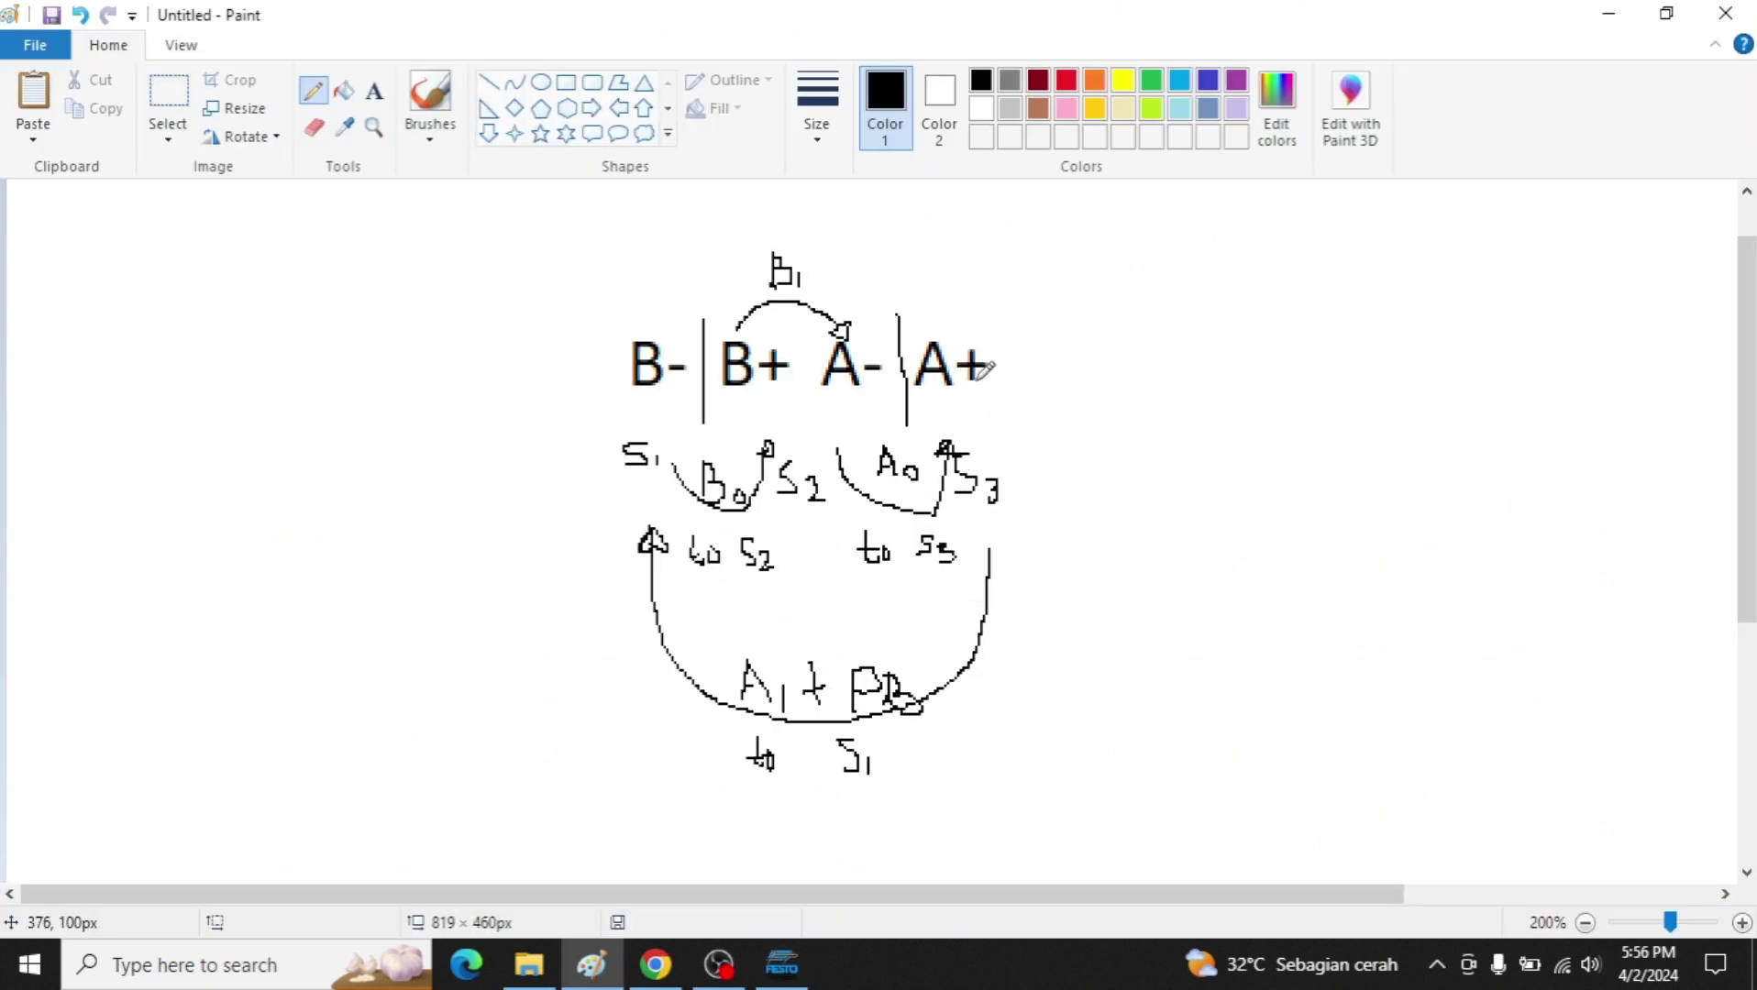
pyautogui.hotkey('alt', 'Tab')
pyautogui.scroll(2, 1110, 454)
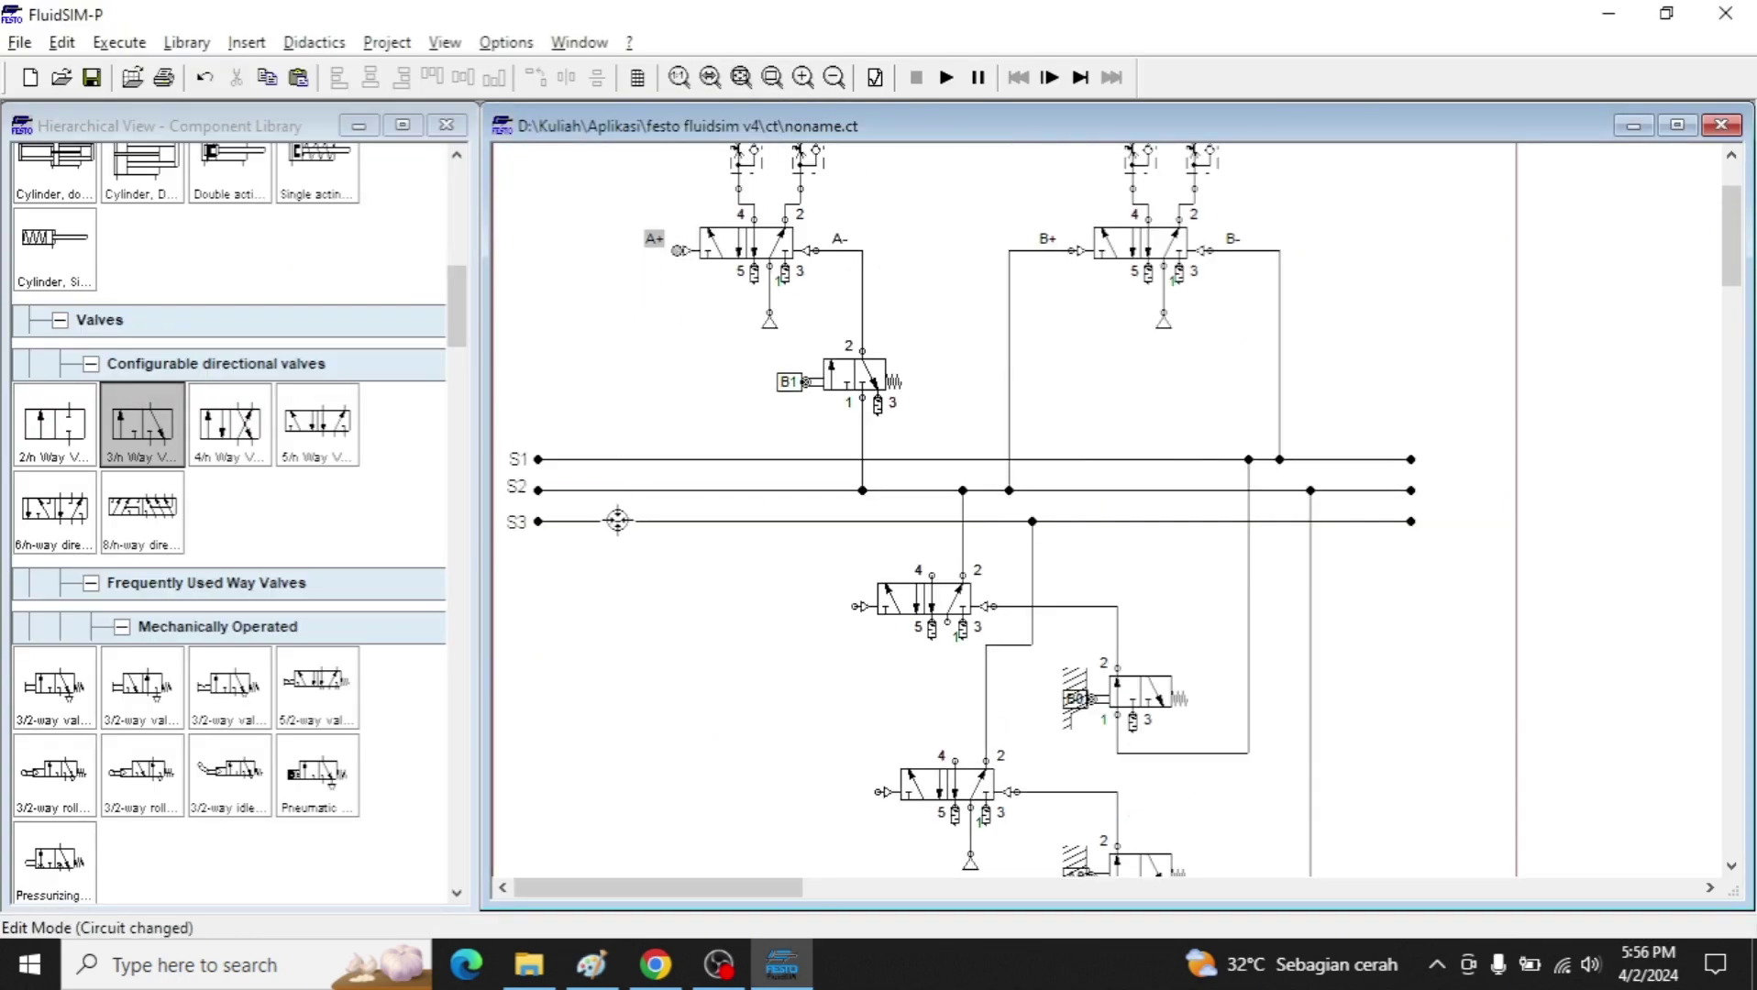
pyautogui.moveTo(617, 521); pyautogui.dragTo(615, 521)
# Check the Paint sketch, then connect the left pilot port of the upper group valve to line S3.
pyautogui.hotkey('alt', 'Tab')
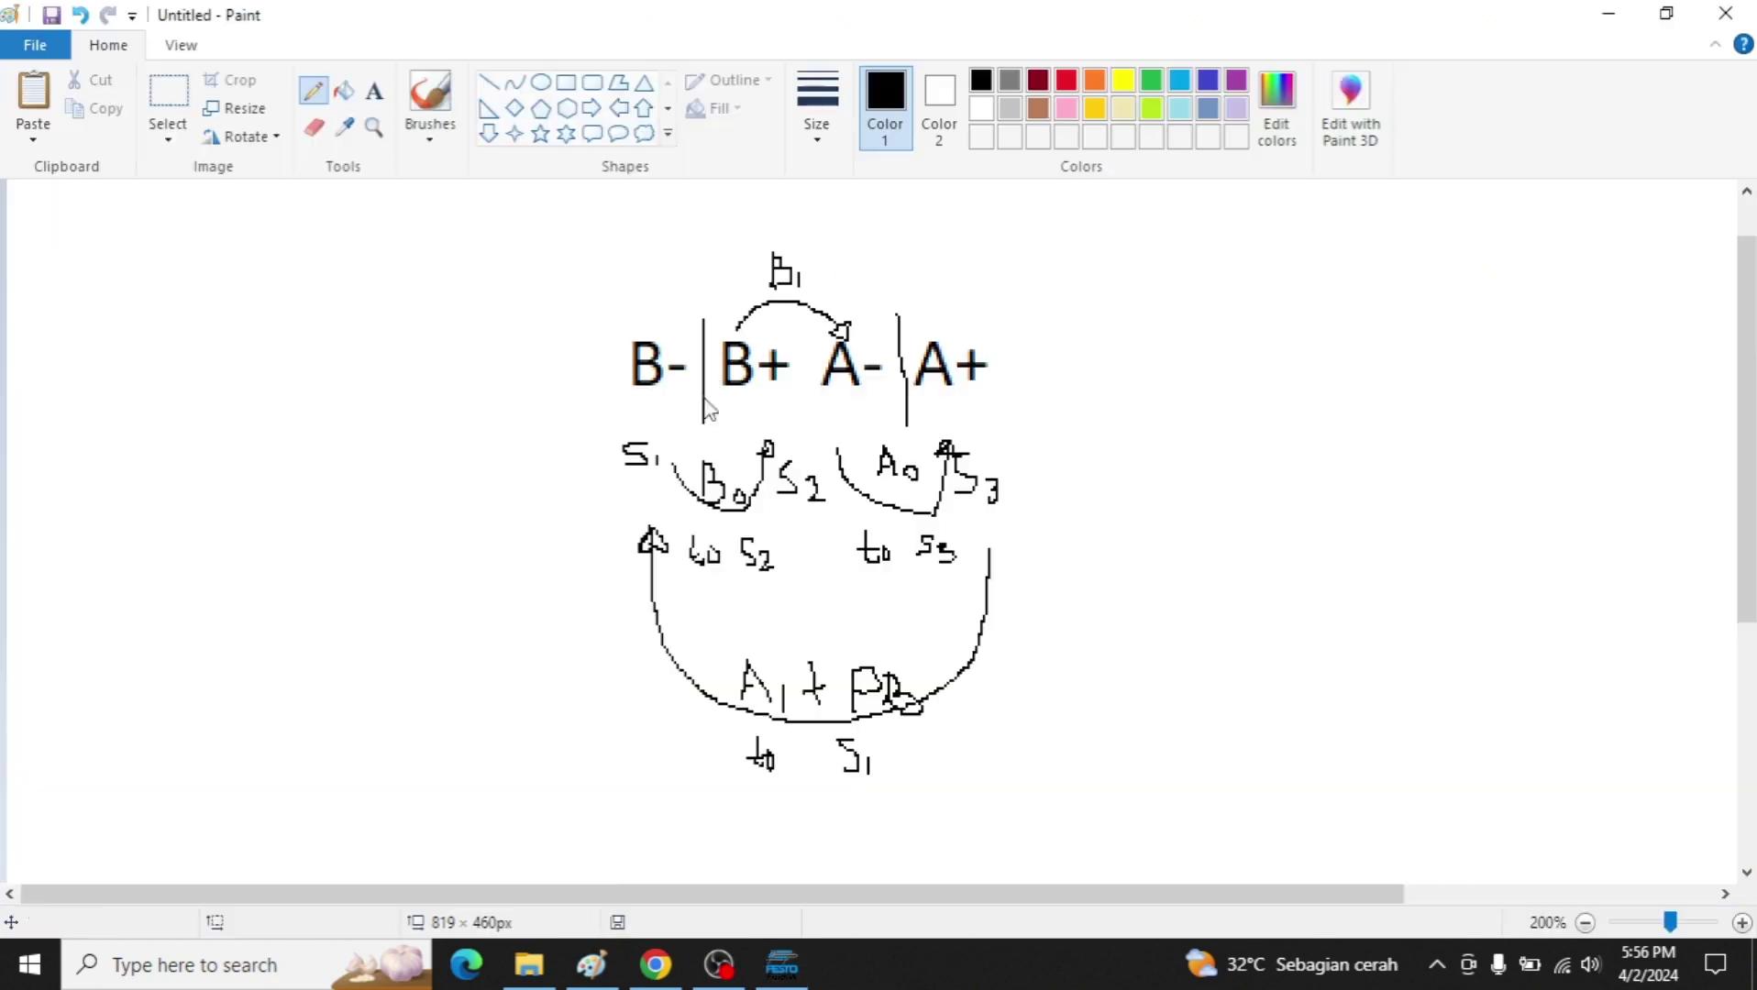
pyautogui.hotkey('alt', 'Tab')
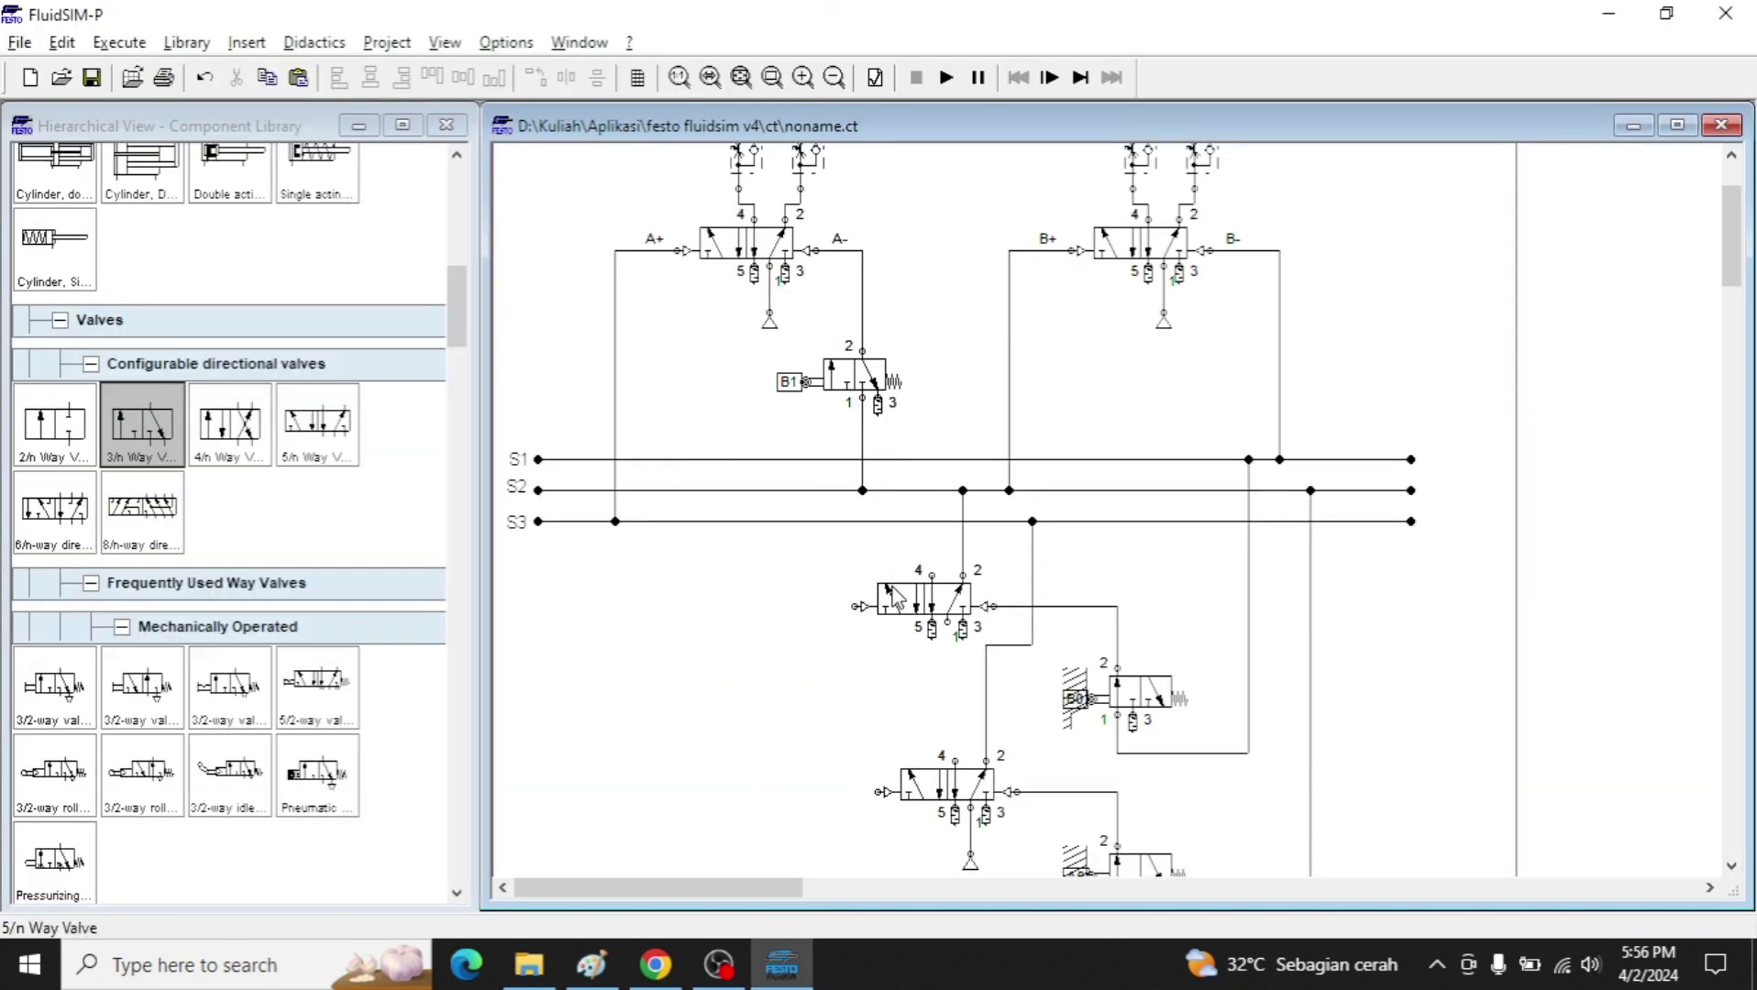
pyautogui.scroll(-2, 981, 606)
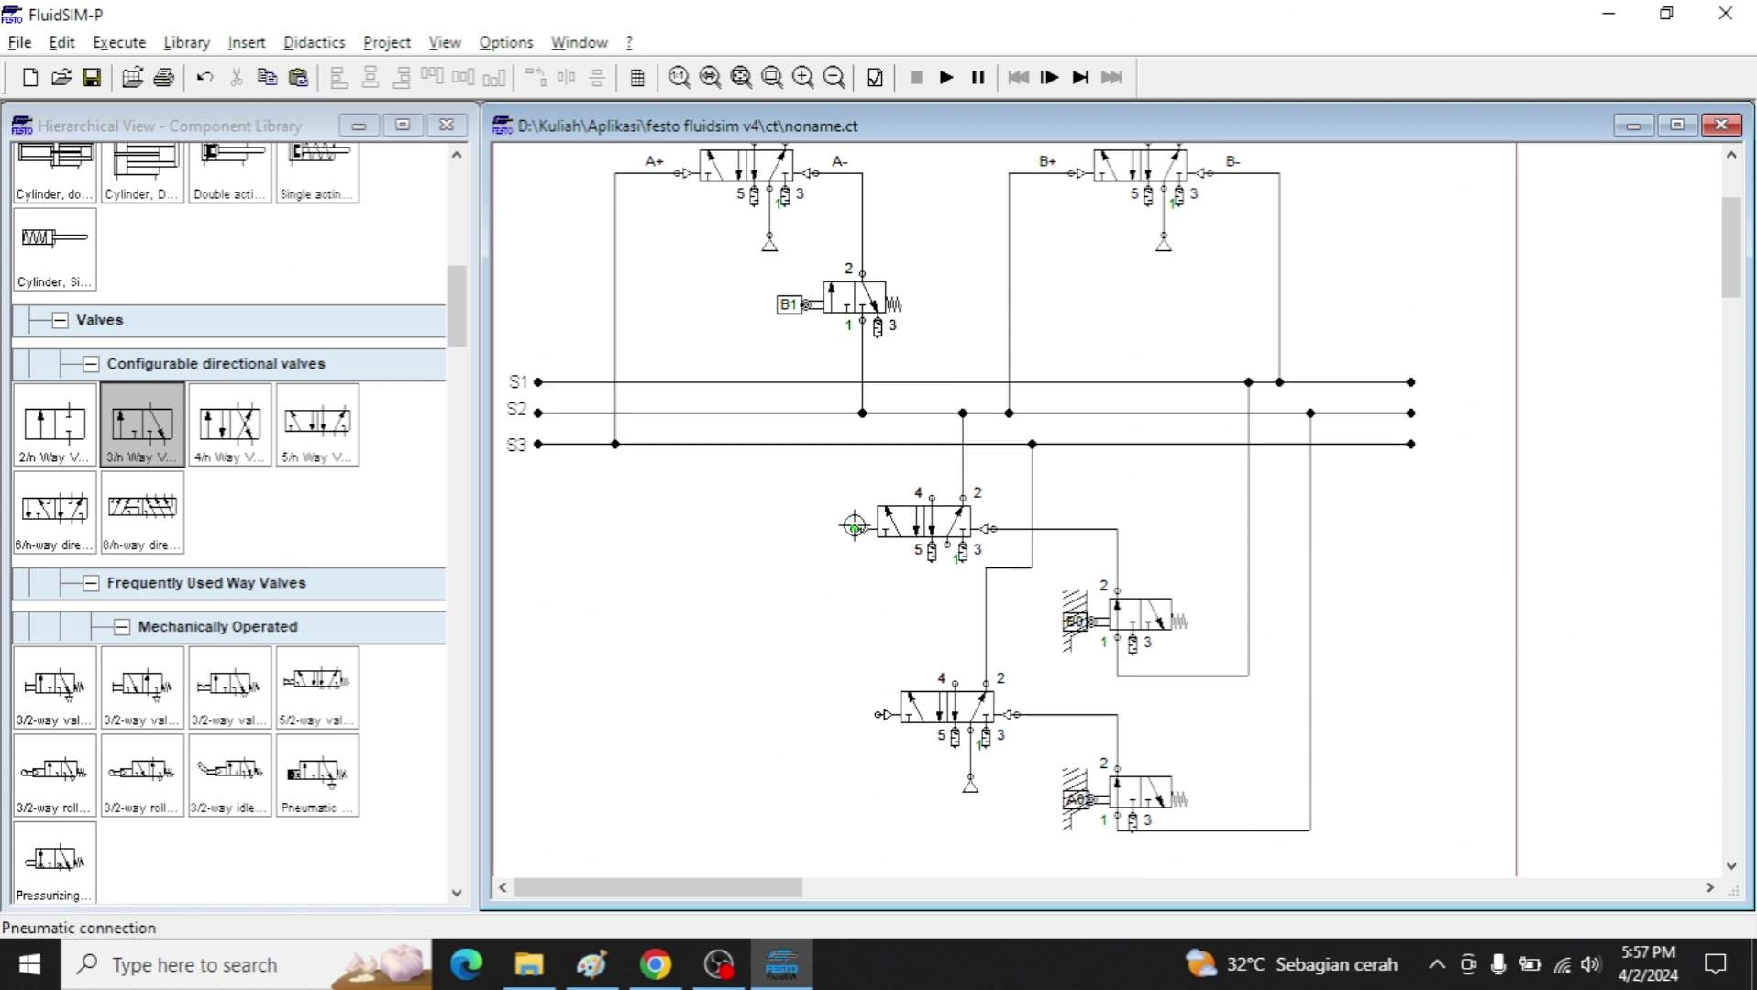
pyautogui.moveTo(855, 530)
pyautogui.mouseDown()
pyautogui.moveTo(777, 459)
pyautogui.moveTo(785, 443)
pyautogui.mouseUp()
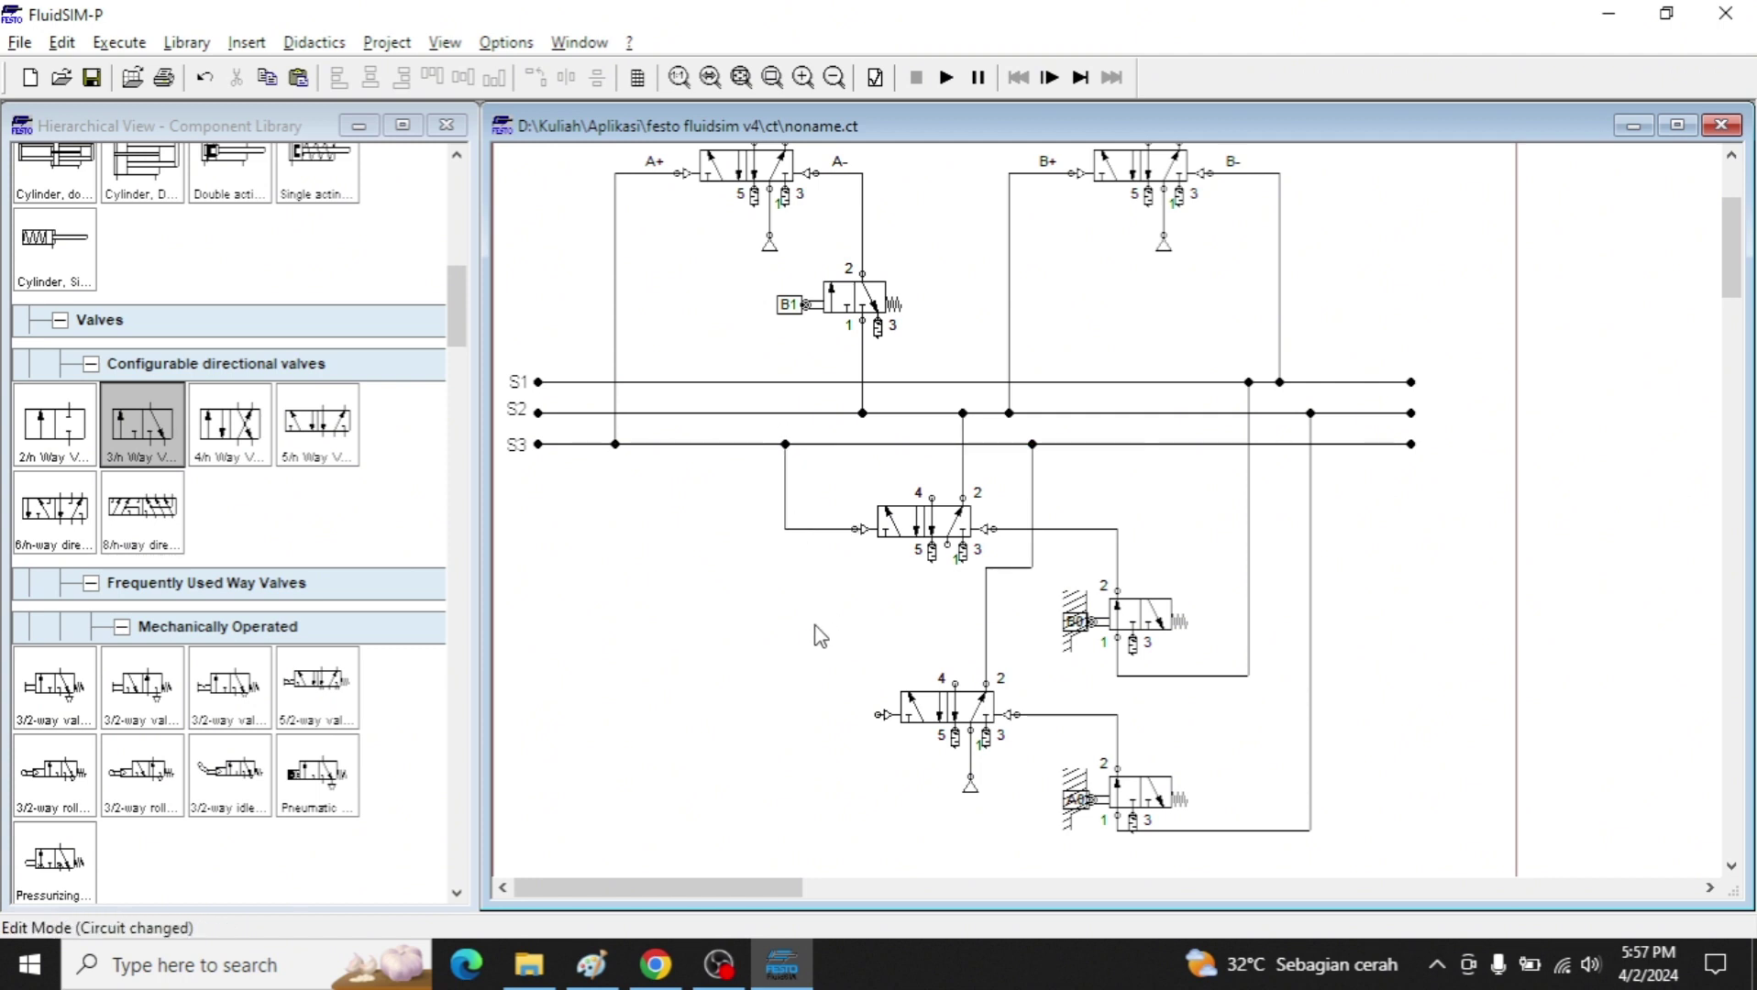
# Compare the A+, A-, B+ and B- connections and group lines in the circuit with the sequence sketch in Paint.
pyautogui.scroll(-3, 820, 637)
pyautogui.hotkey('alt', 'Tab')
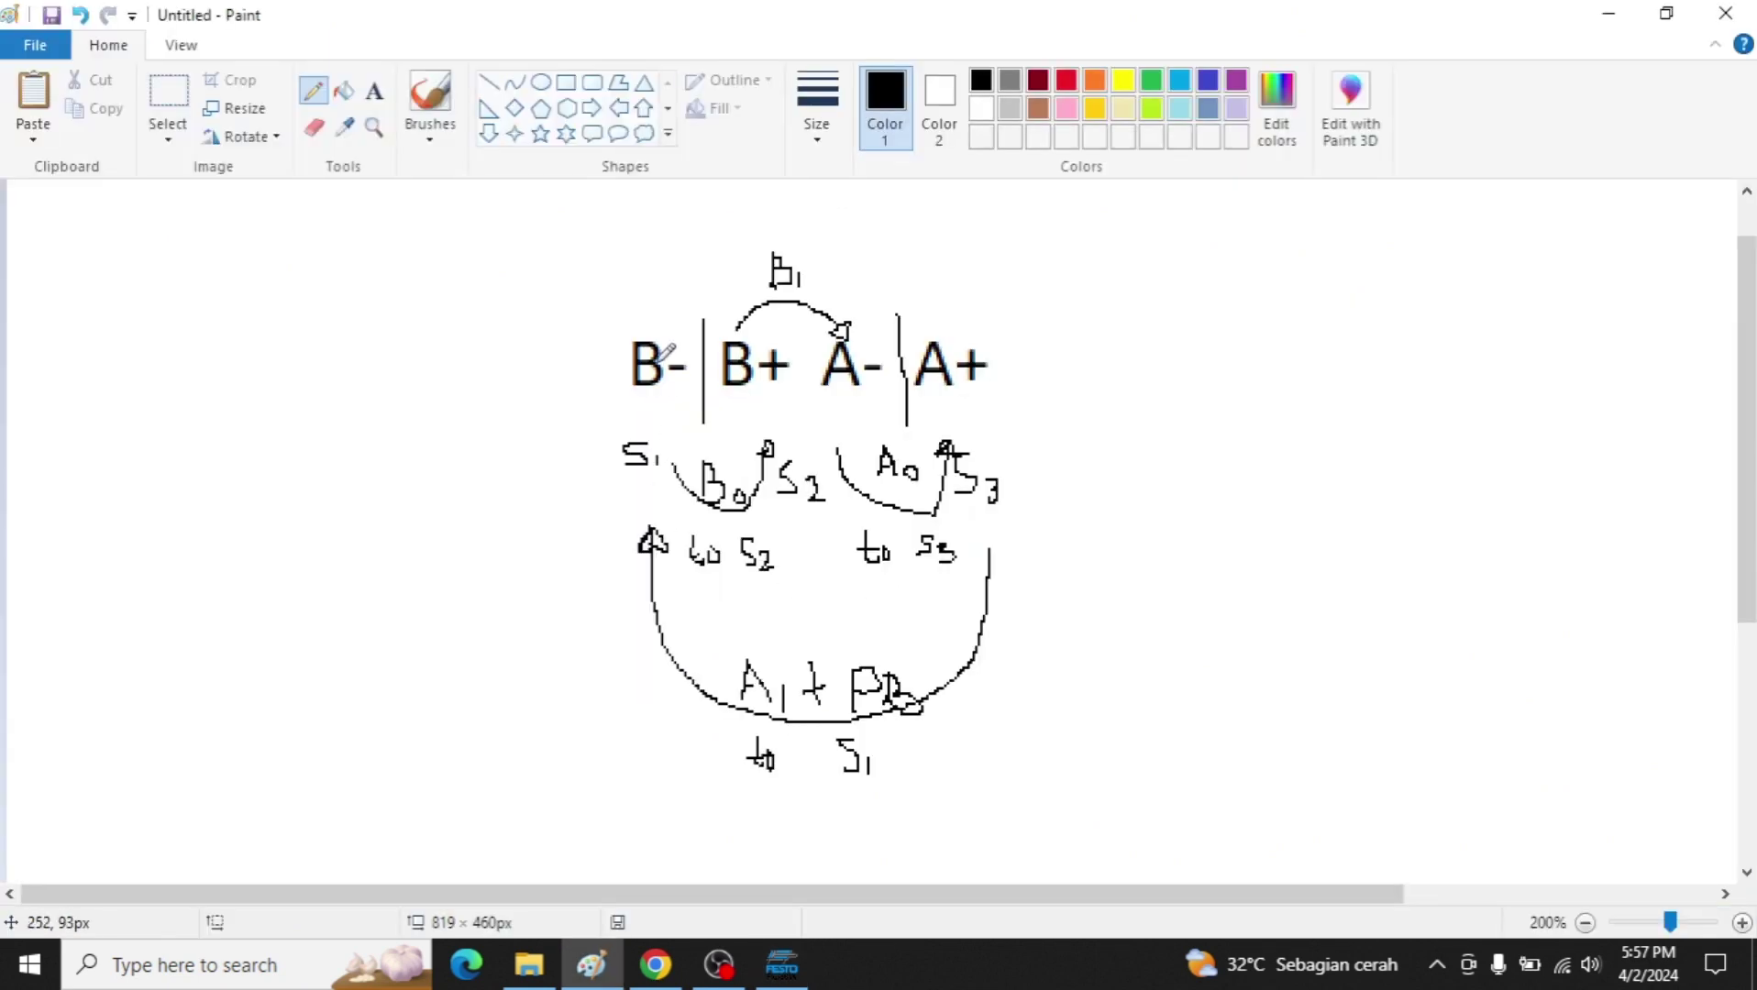
pyautogui.hotkey('alt', 'Tab')
pyautogui.scroll(9, 807, 419)
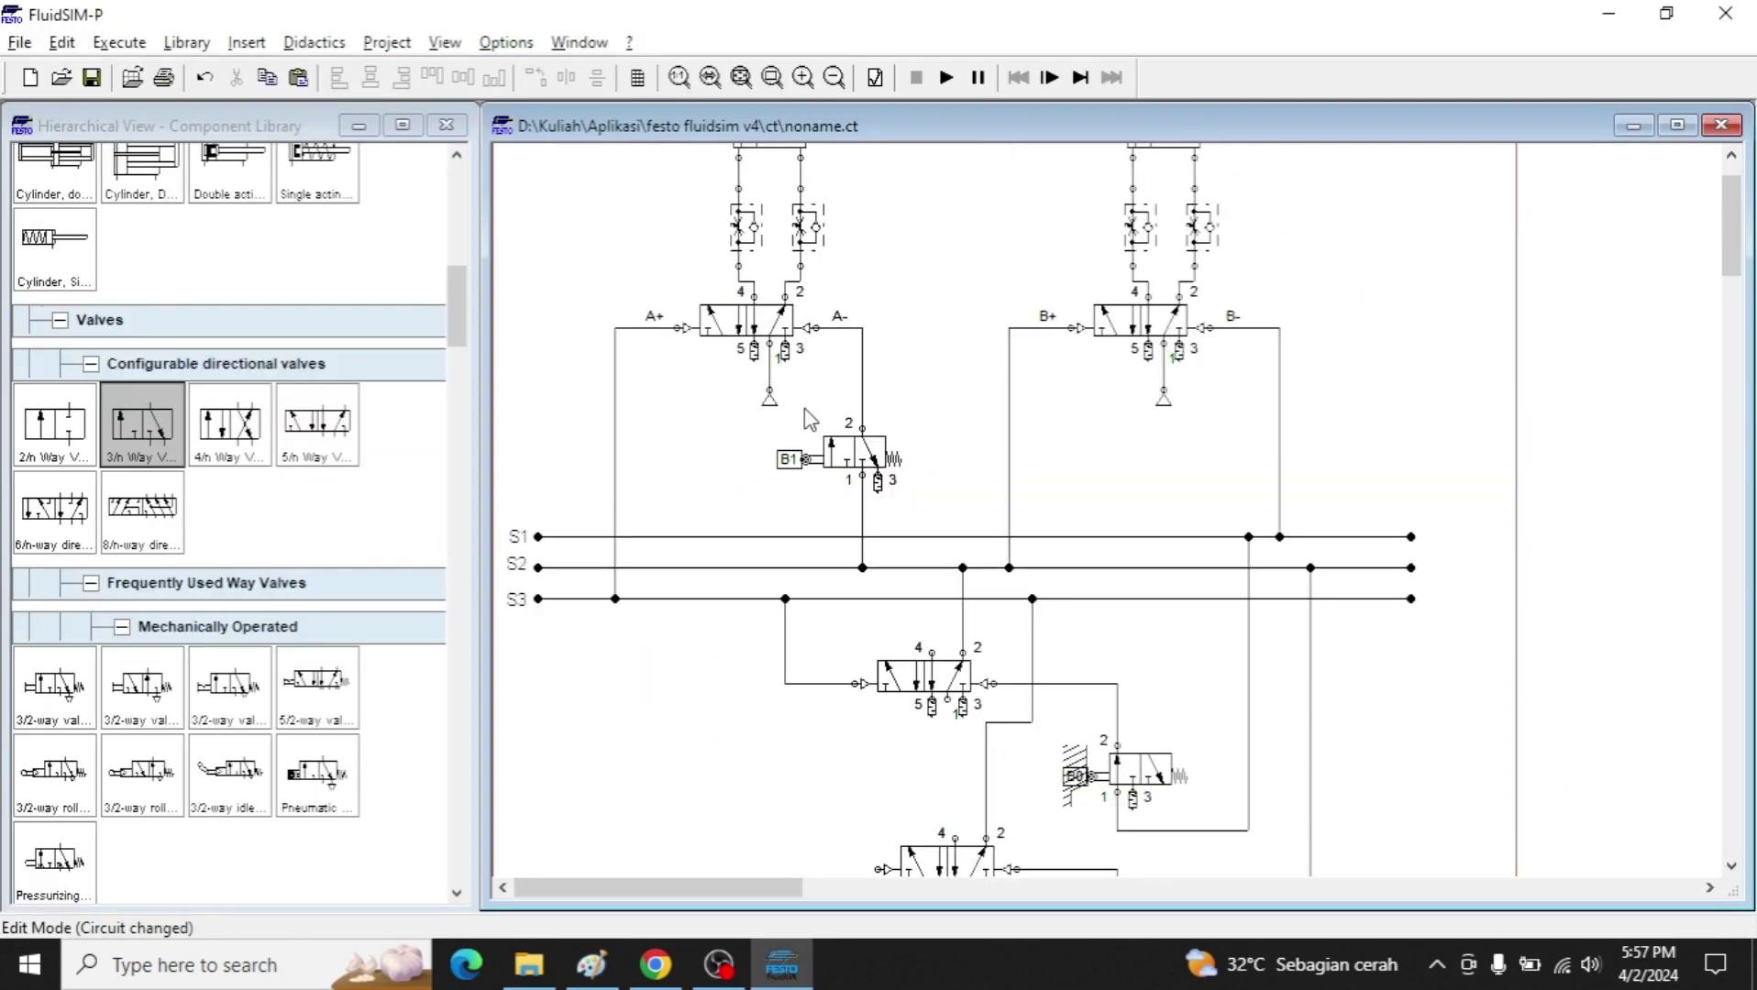
pyautogui.scroll(-6, 1229, 550)
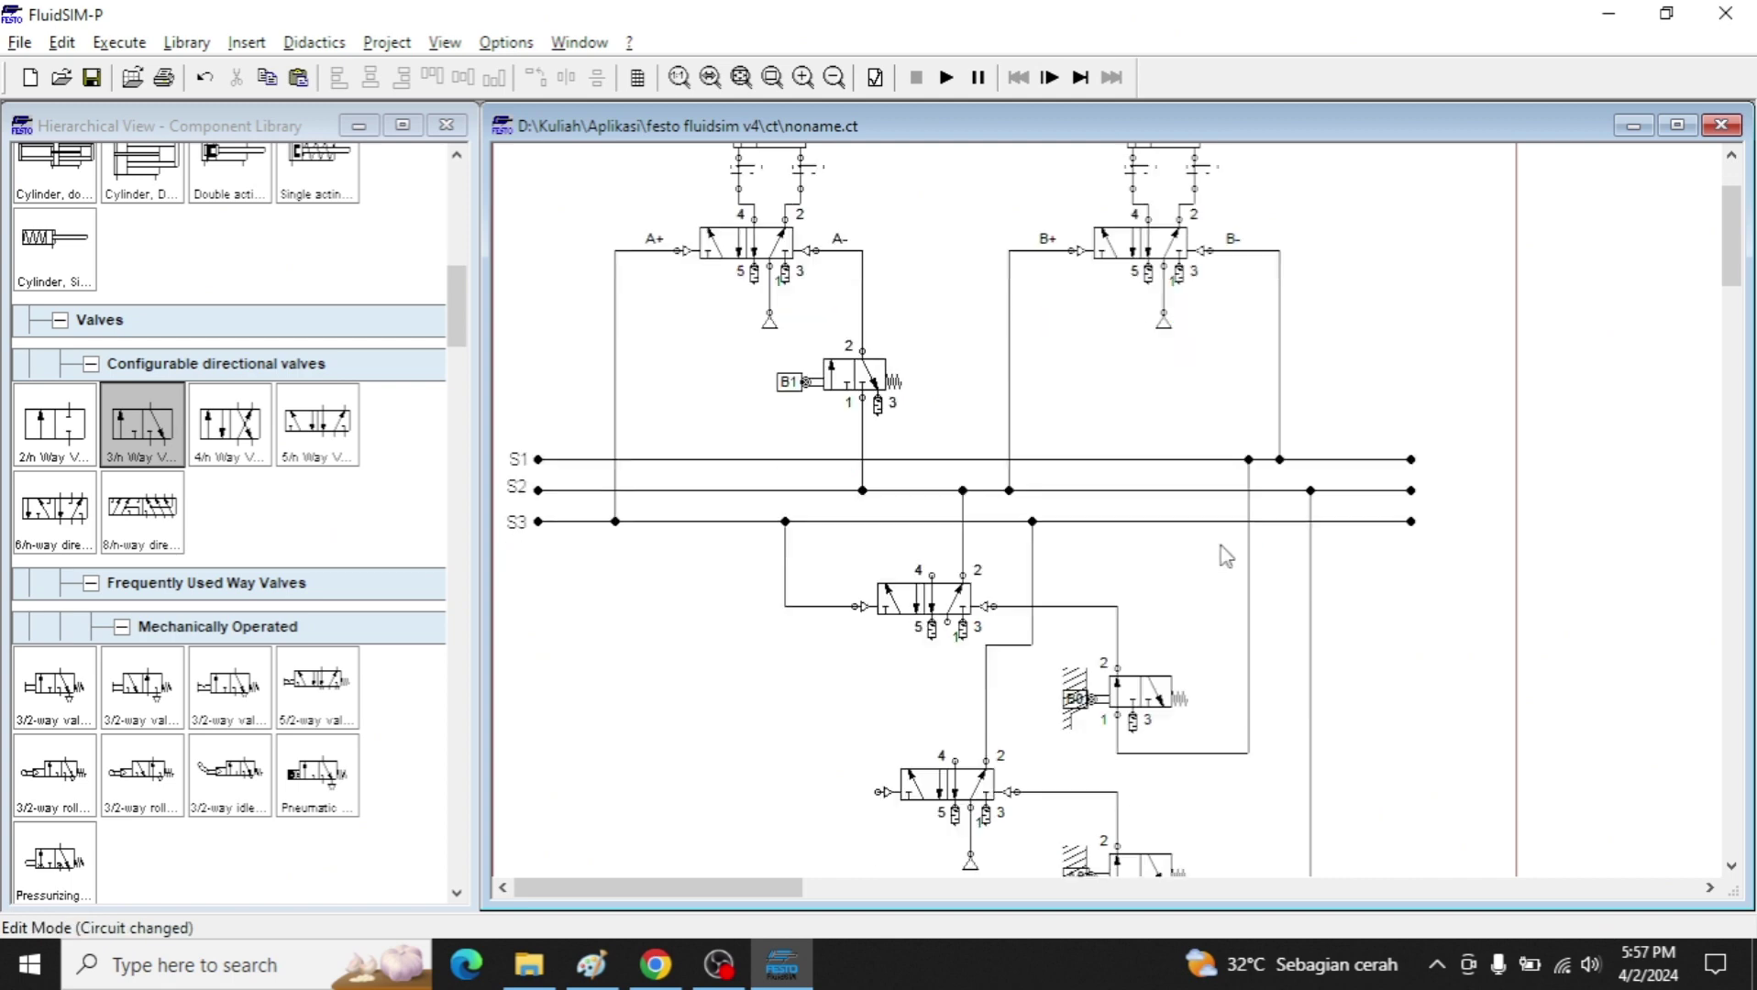
pyautogui.hotkey('alt', 'Tab')
pyautogui.hotkey('alt', 'Tab')
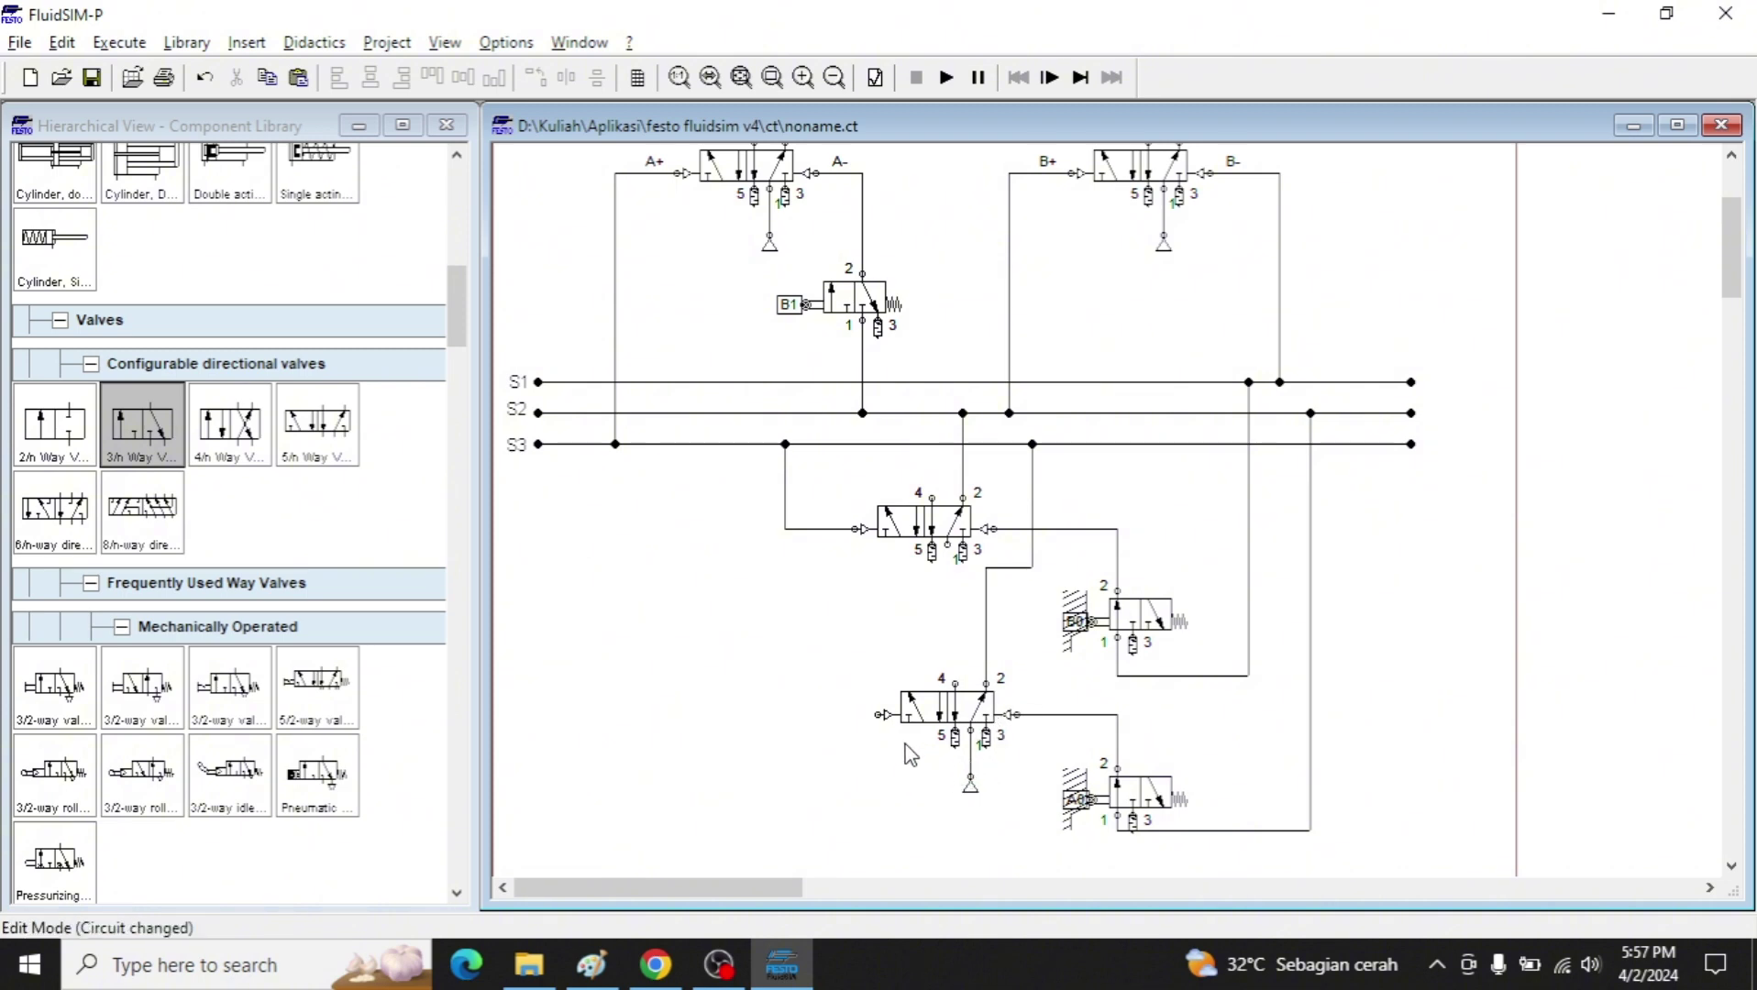
pyautogui.scroll(-8, 887, 744)
# Check the return to S1 in the Paint sketch, then copy the A0 valve to the lower group valve's left side and label it A1.
pyautogui.hotkey('alt', 'Tab')
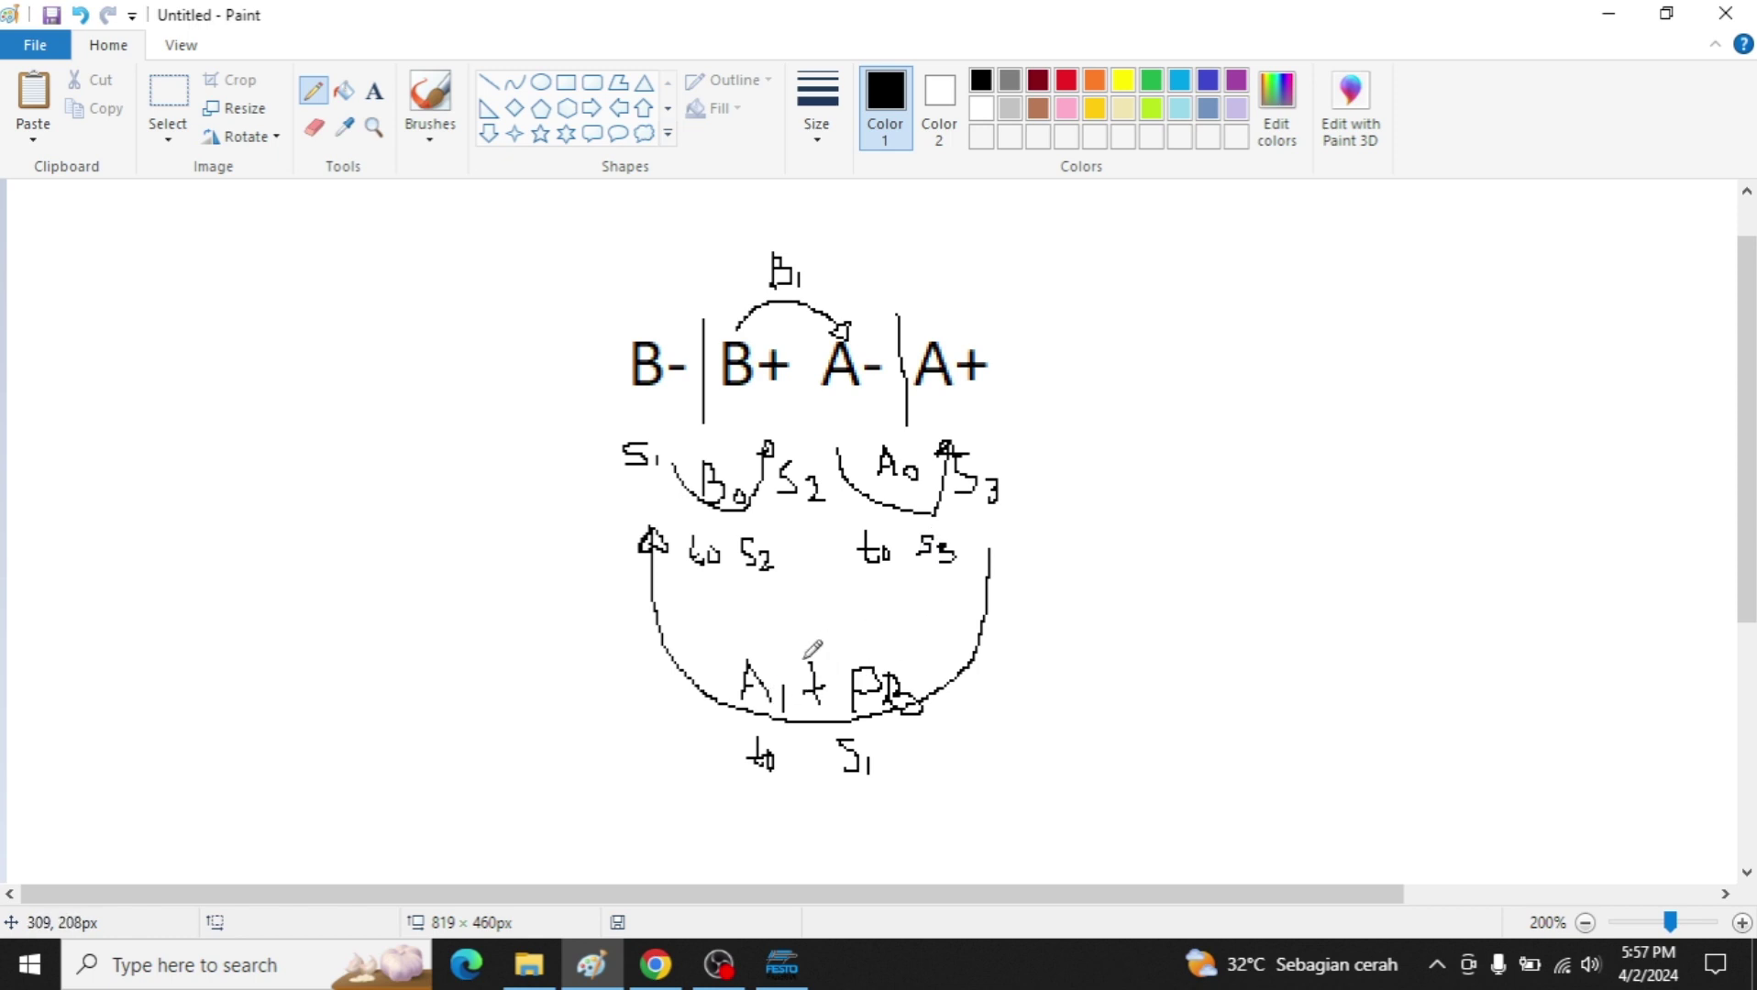
pyautogui.hotkey('alt', 'Tab')
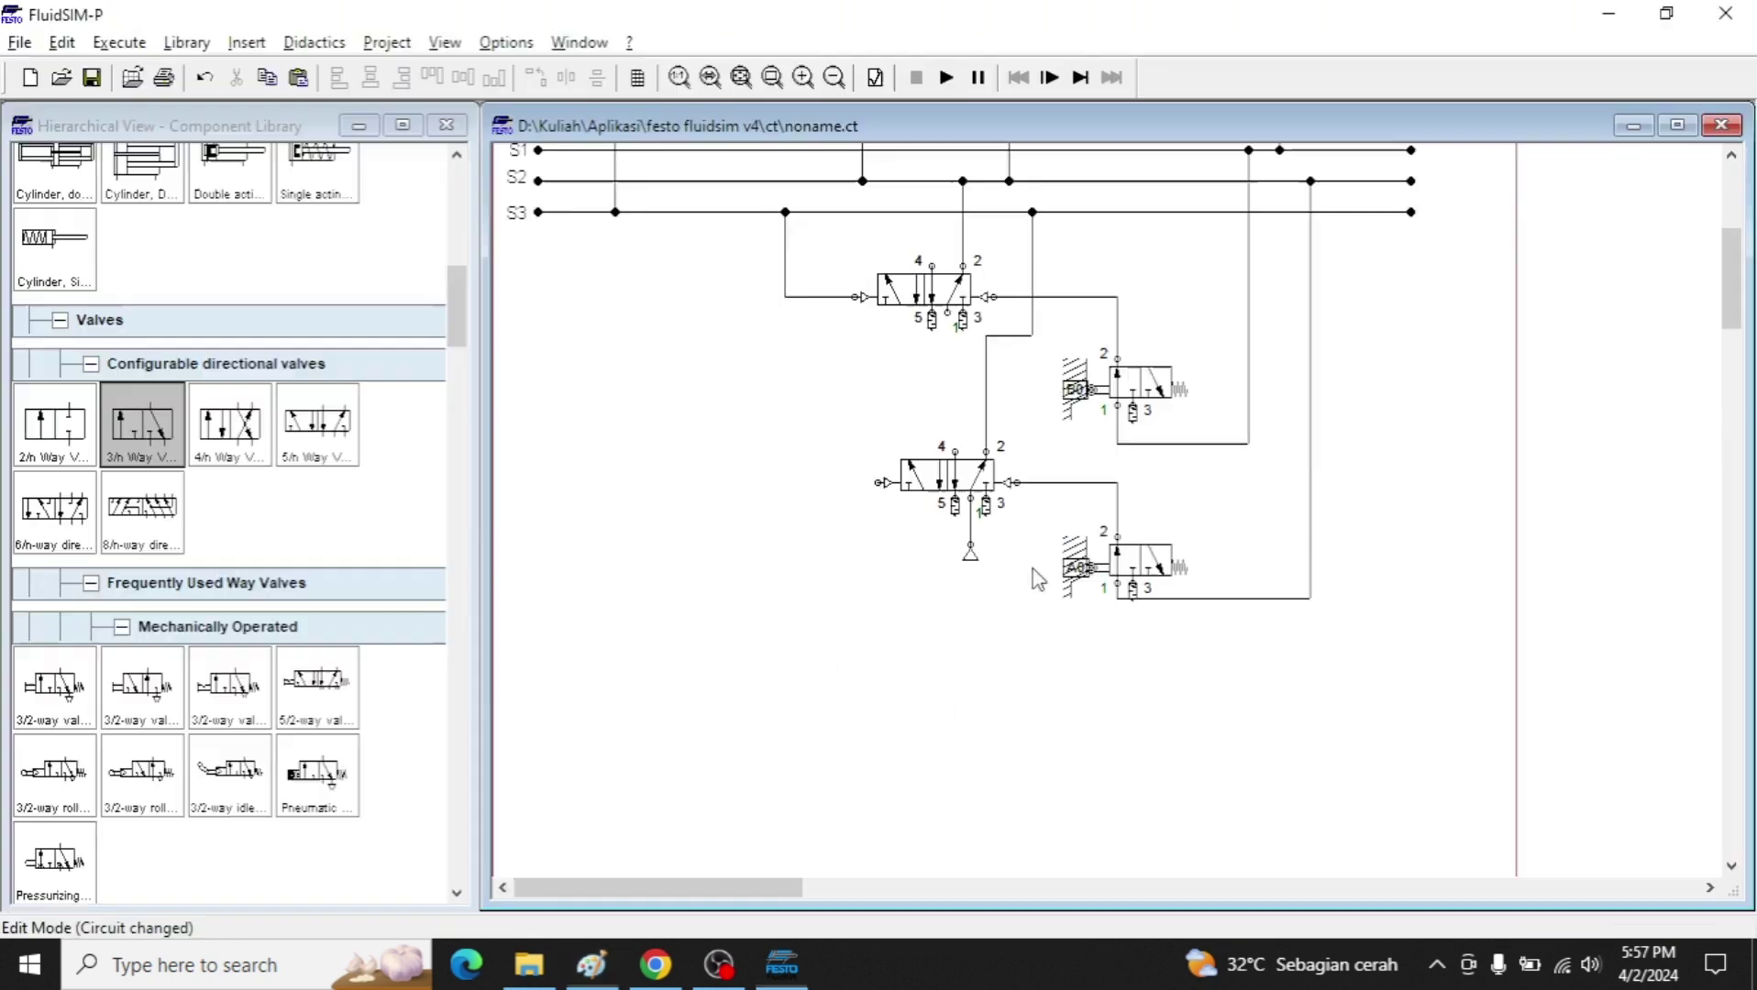
pyautogui.click(1141, 572)
pyautogui.moveTo(1141, 574); pyautogui.dragTo(690, 596)
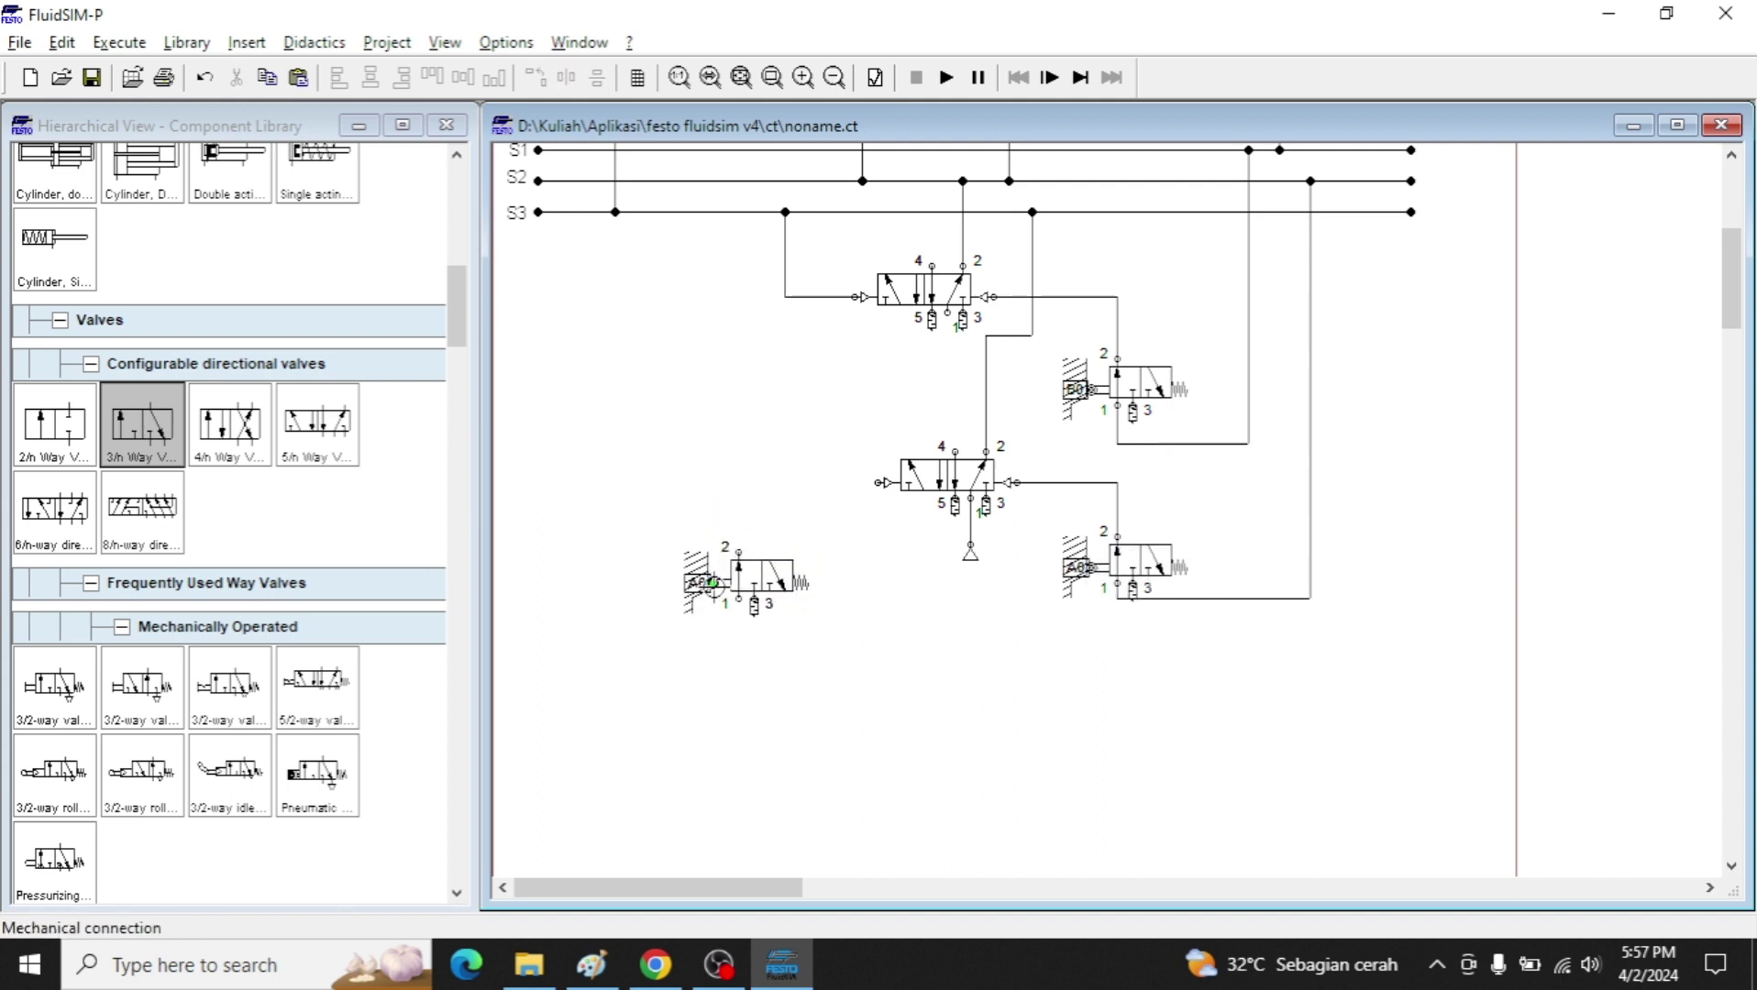
pyautogui.doubleClick(699, 584)
pyautogui.write('a1')
pyautogui.press('Return')
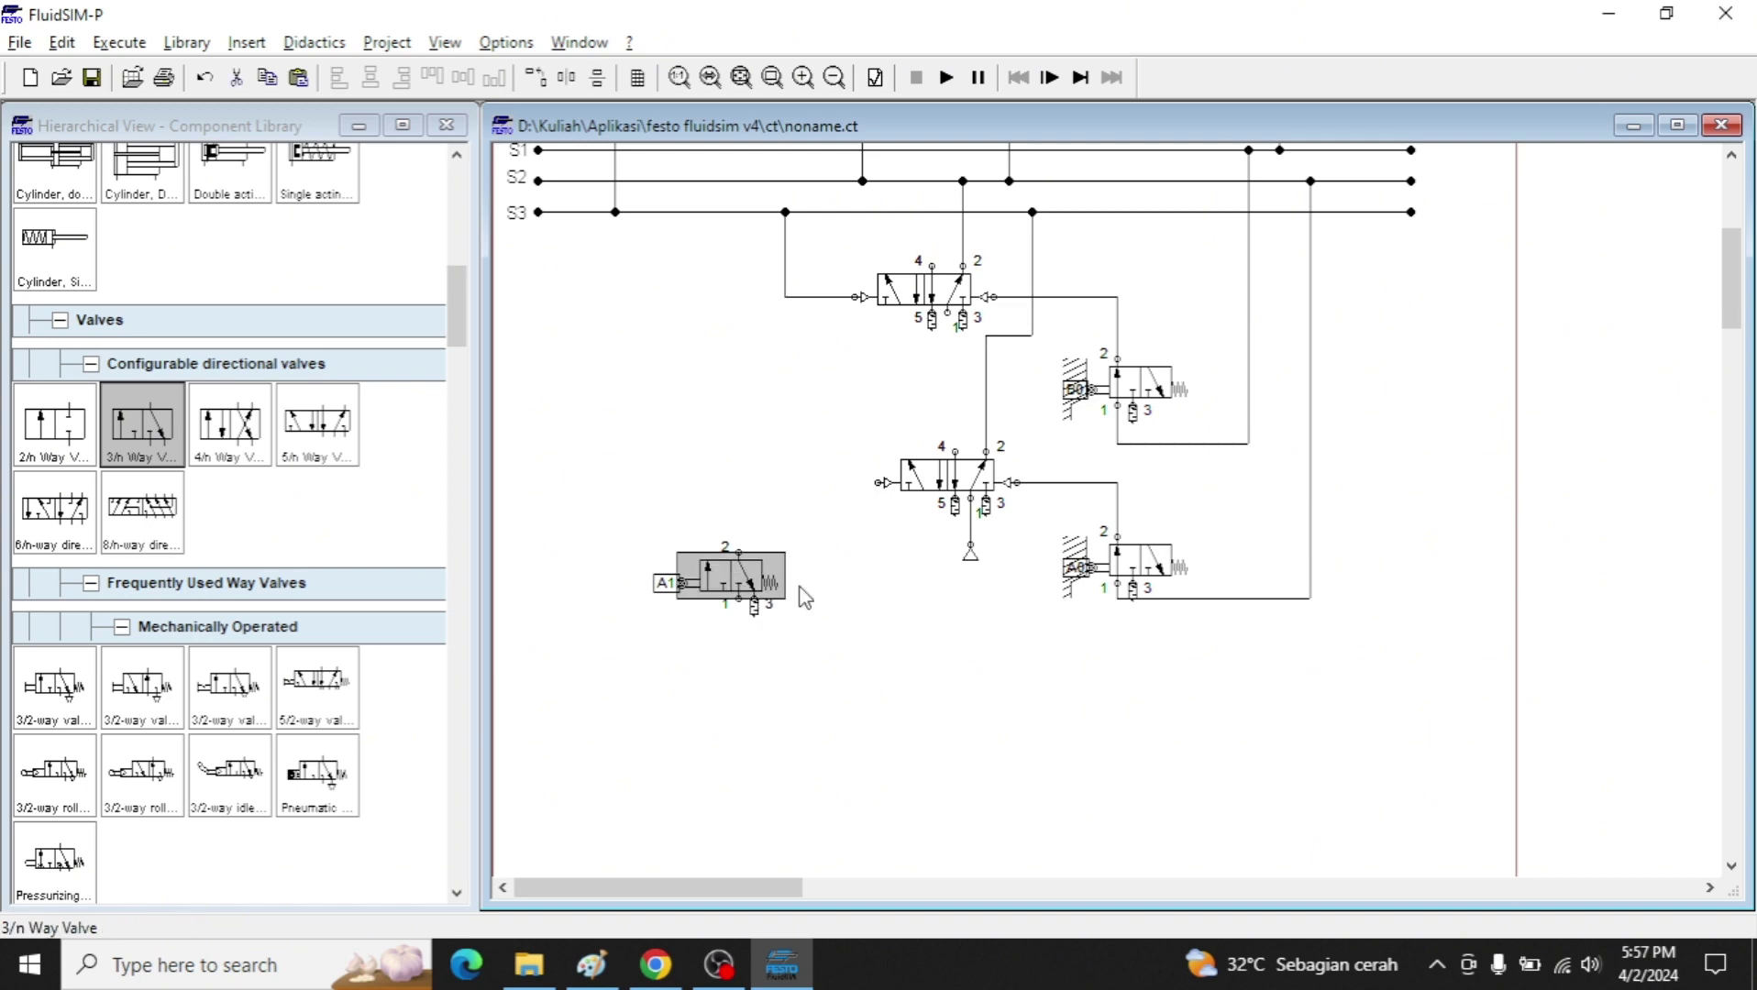
# Paste another 3/n way valve below A1 and replace its roller actuation with manual actuation.
pyautogui.hotkey('ctrl', 'v')
pyautogui.moveTo(1197, 573); pyautogui.dragTo(761, 667)
pyautogui.doubleClick(761, 667)
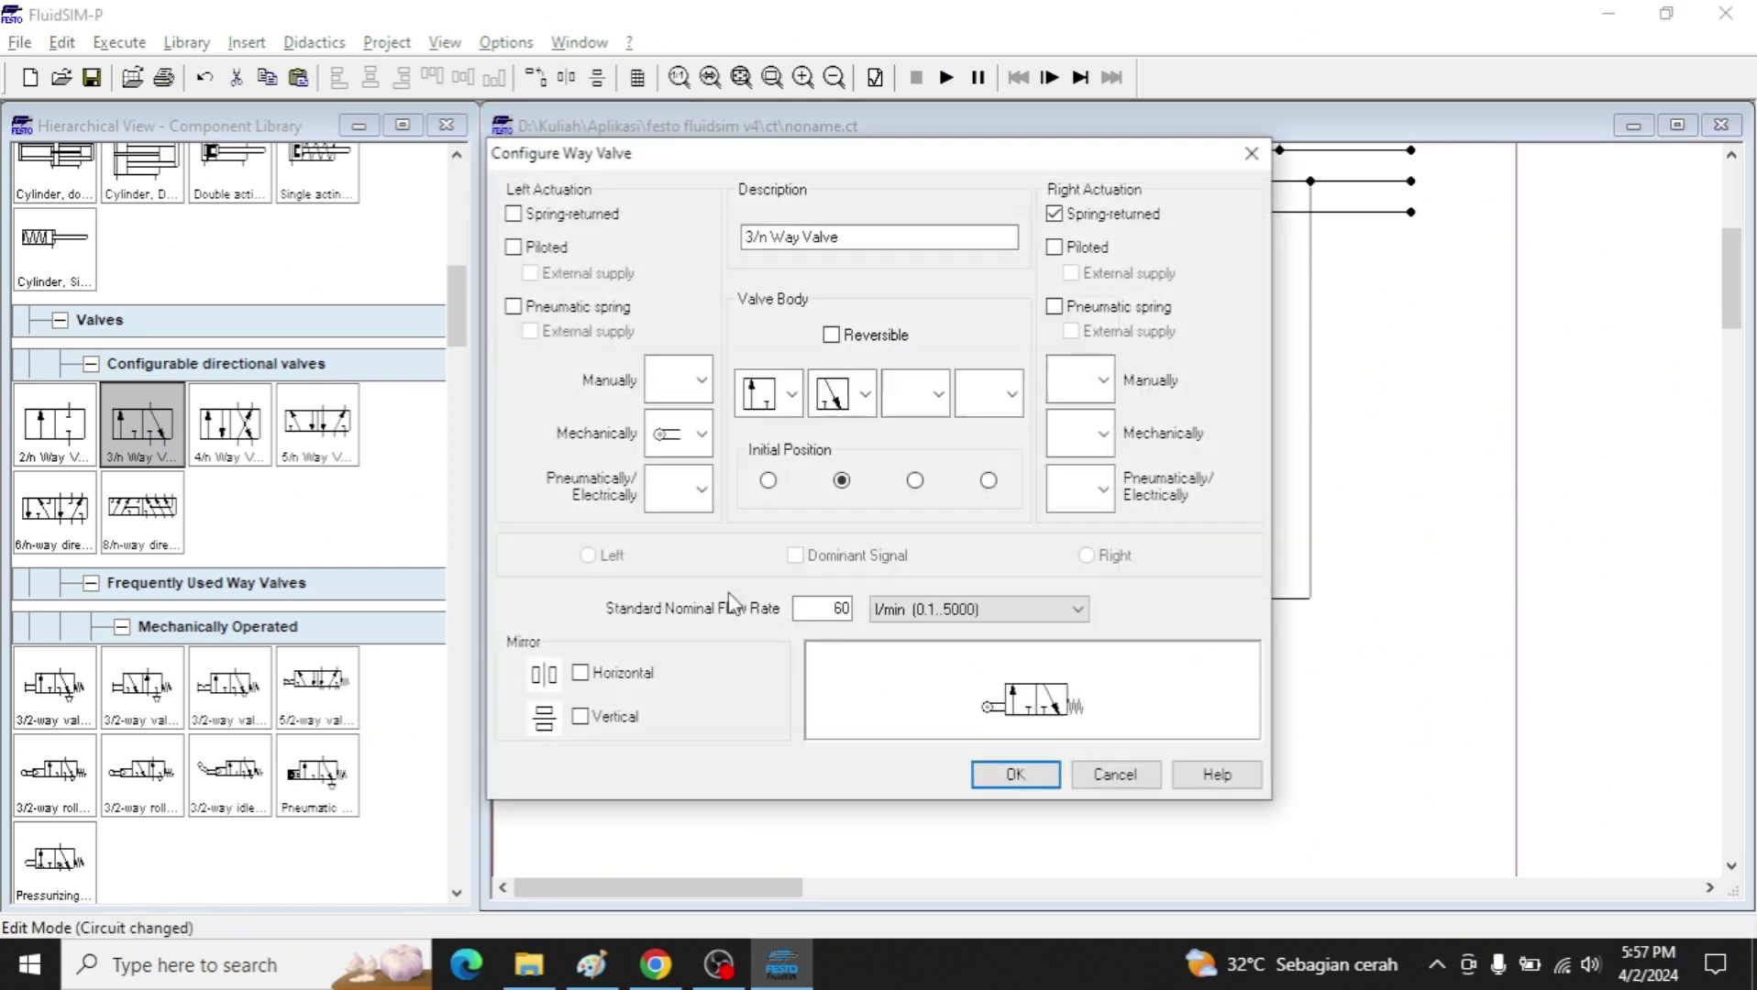
pyautogui.click(675, 401)
pyautogui.click(668, 445)
pyautogui.click(1015, 774)
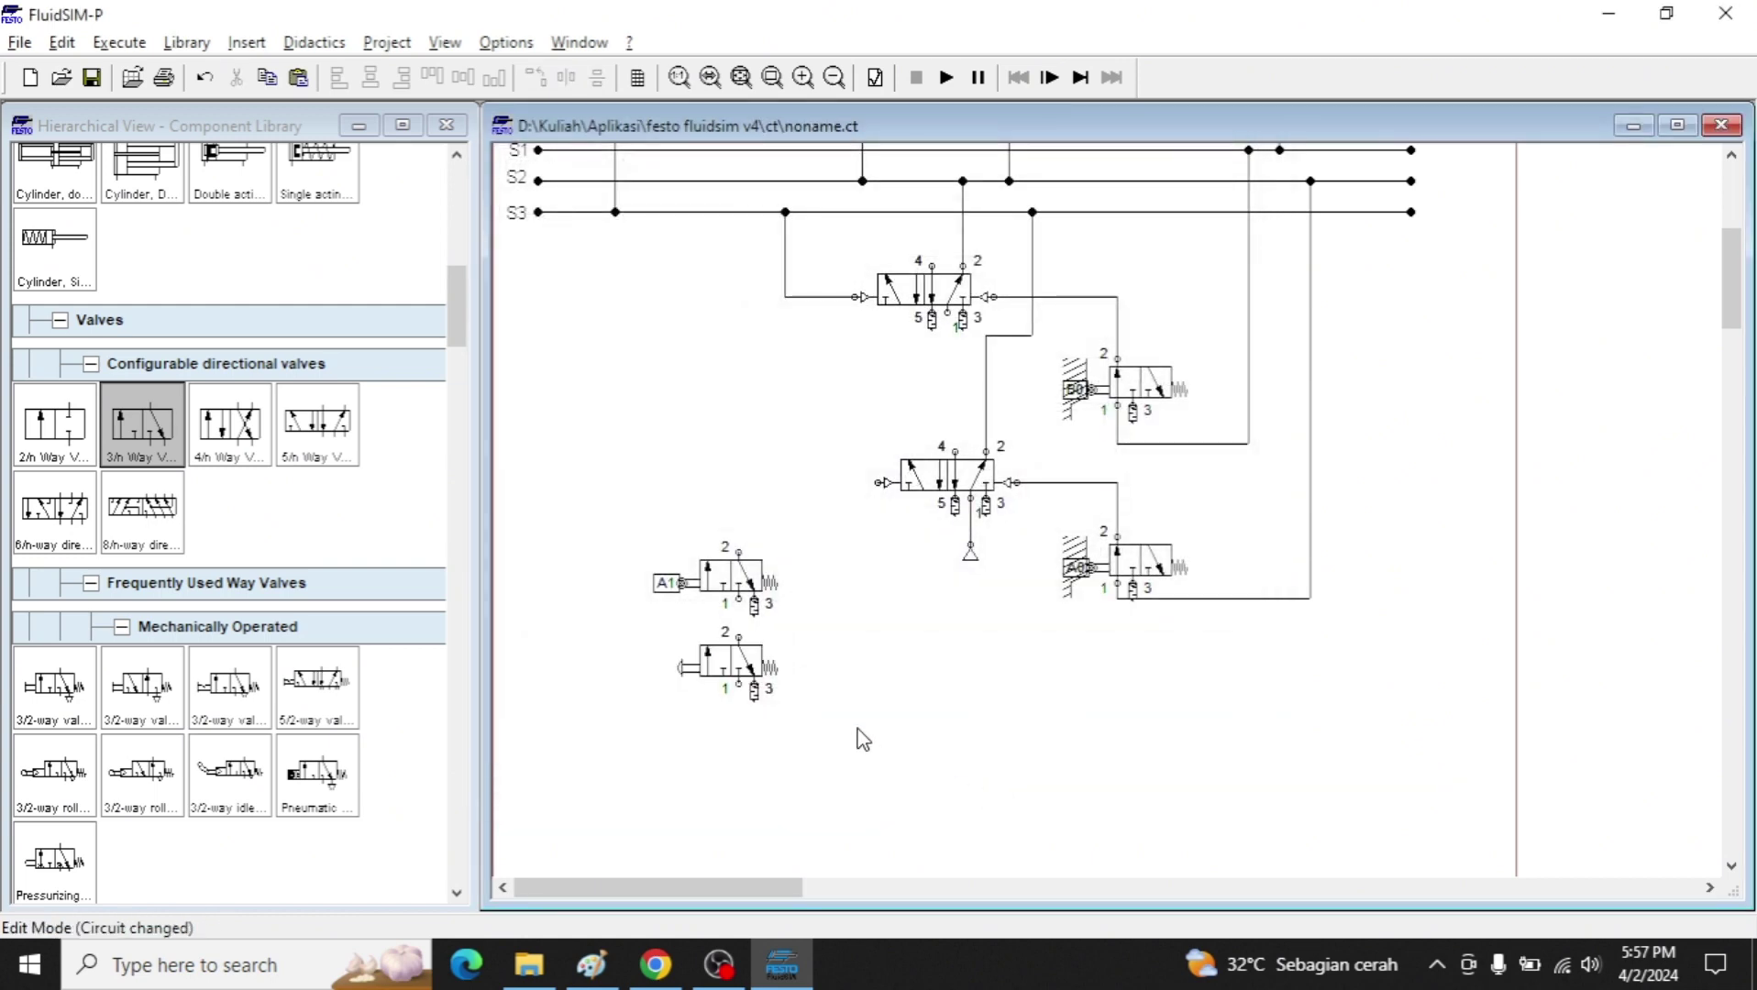
# Check the Paint sketch, connect port 1 of the manual valve to line S3, and shift the connection's horizontal segment slightly down.
pyautogui.hotkey('alt', 'Tab')
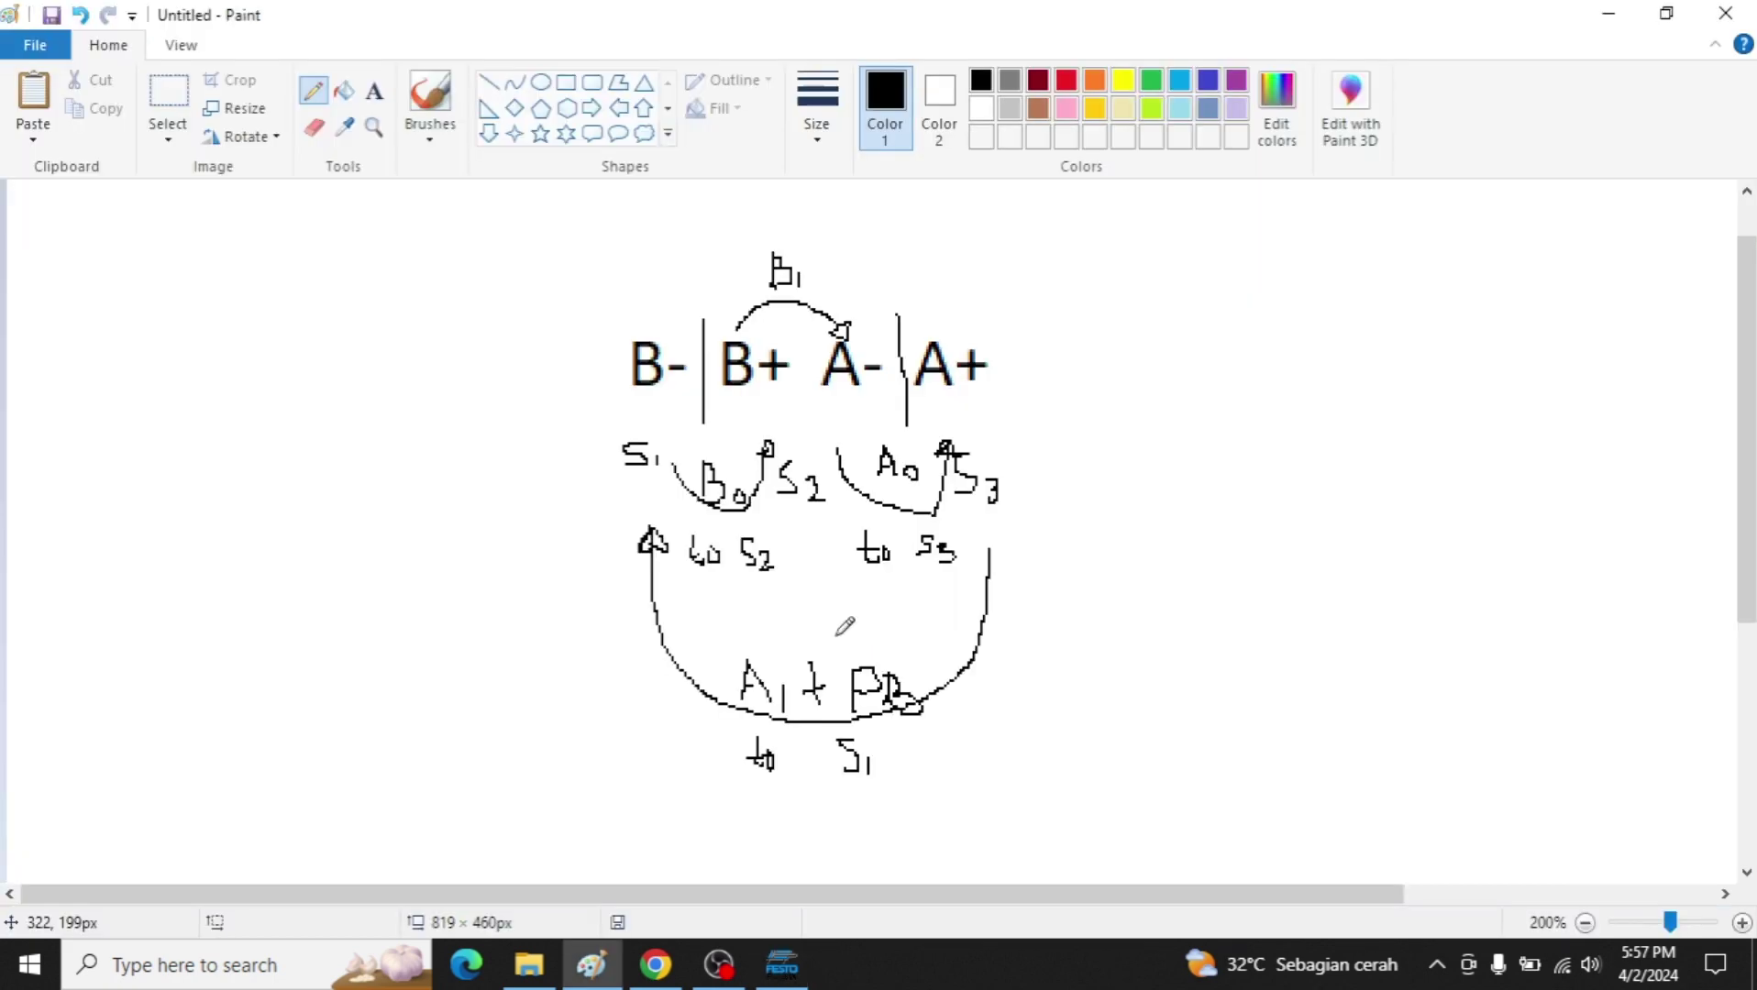
pyautogui.hotkey('alt', 'Tab')
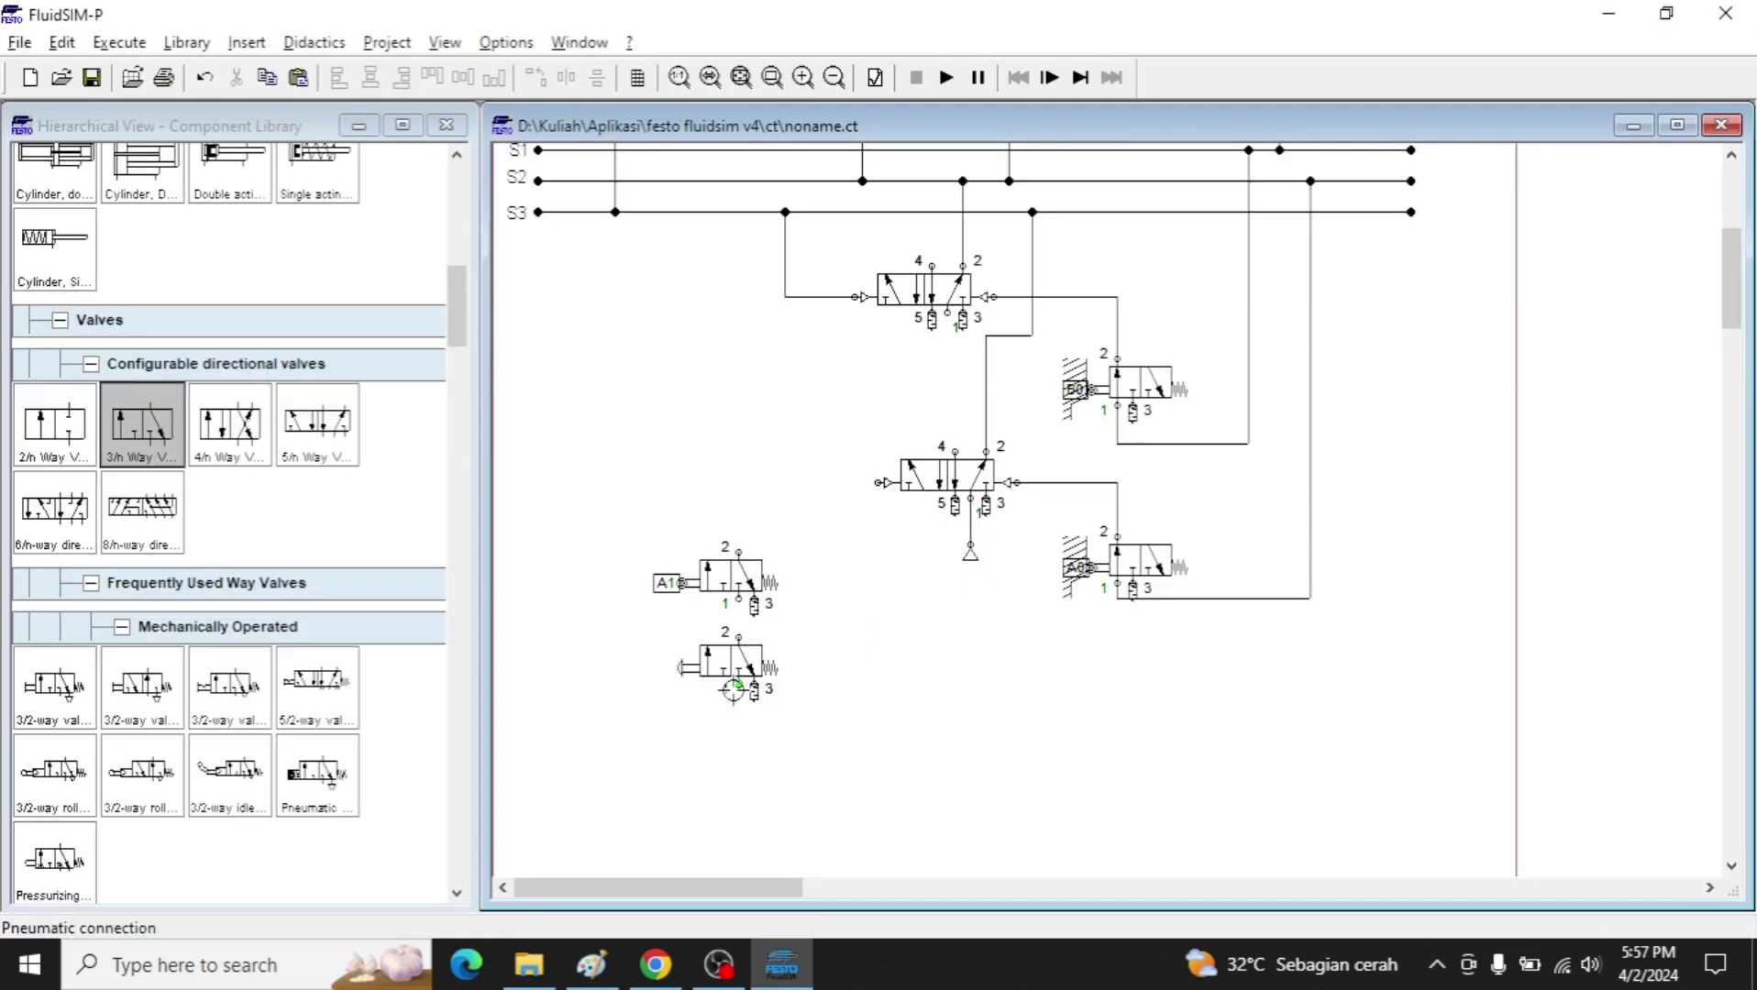
pyautogui.moveTo(739, 684)
pyautogui.mouseDown()
pyautogui.moveTo(667, 744)
pyautogui.moveTo(570, 212)
pyautogui.mouseUp()
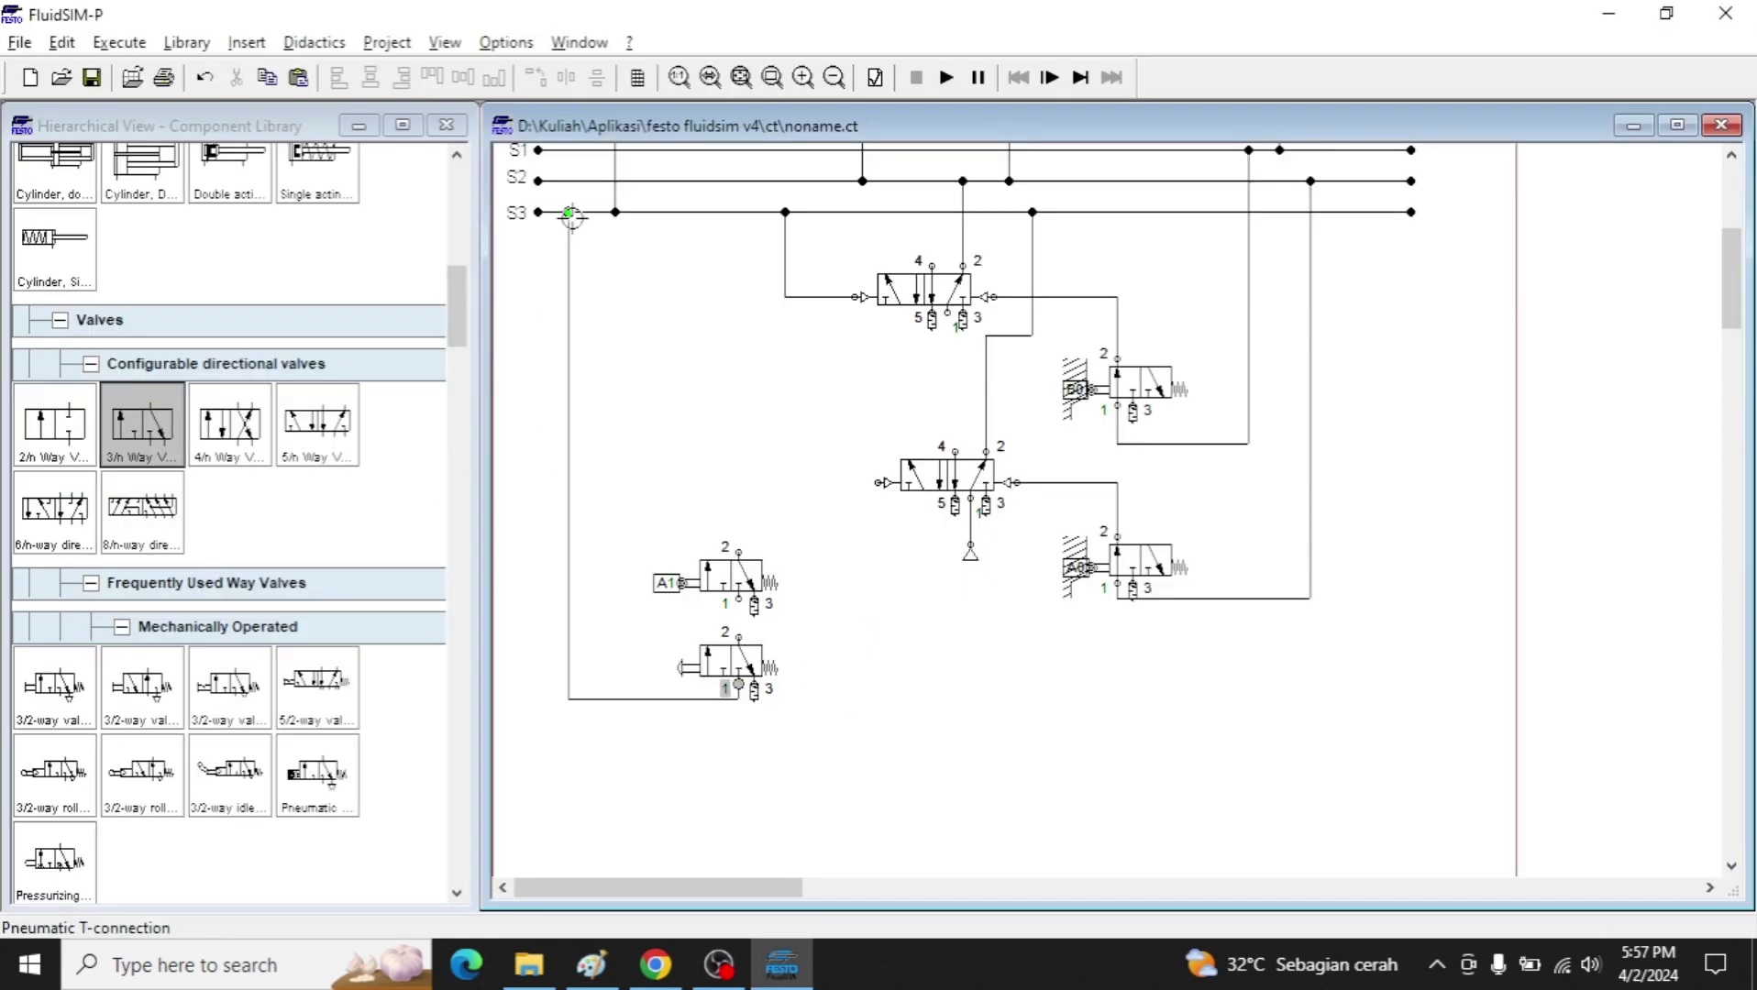
pyautogui.moveTo(772, 722); pyautogui.dragTo(502, 688)
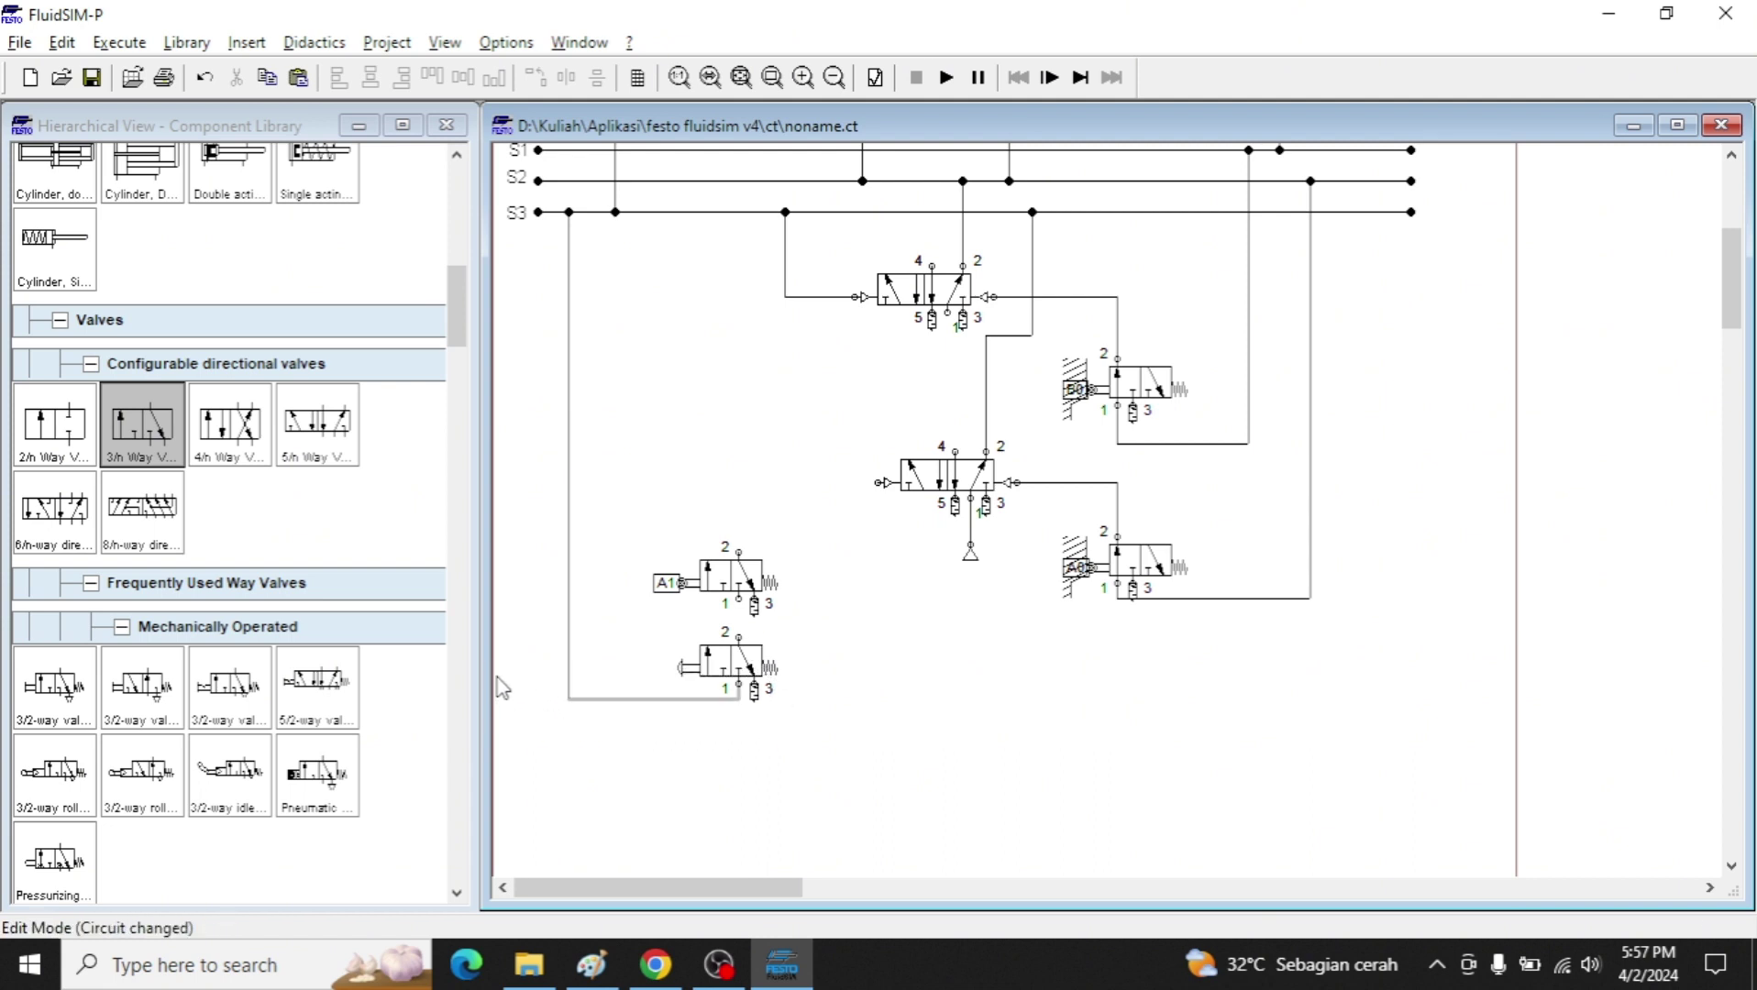
pyautogui.press('Down')
pyautogui.press('Down')
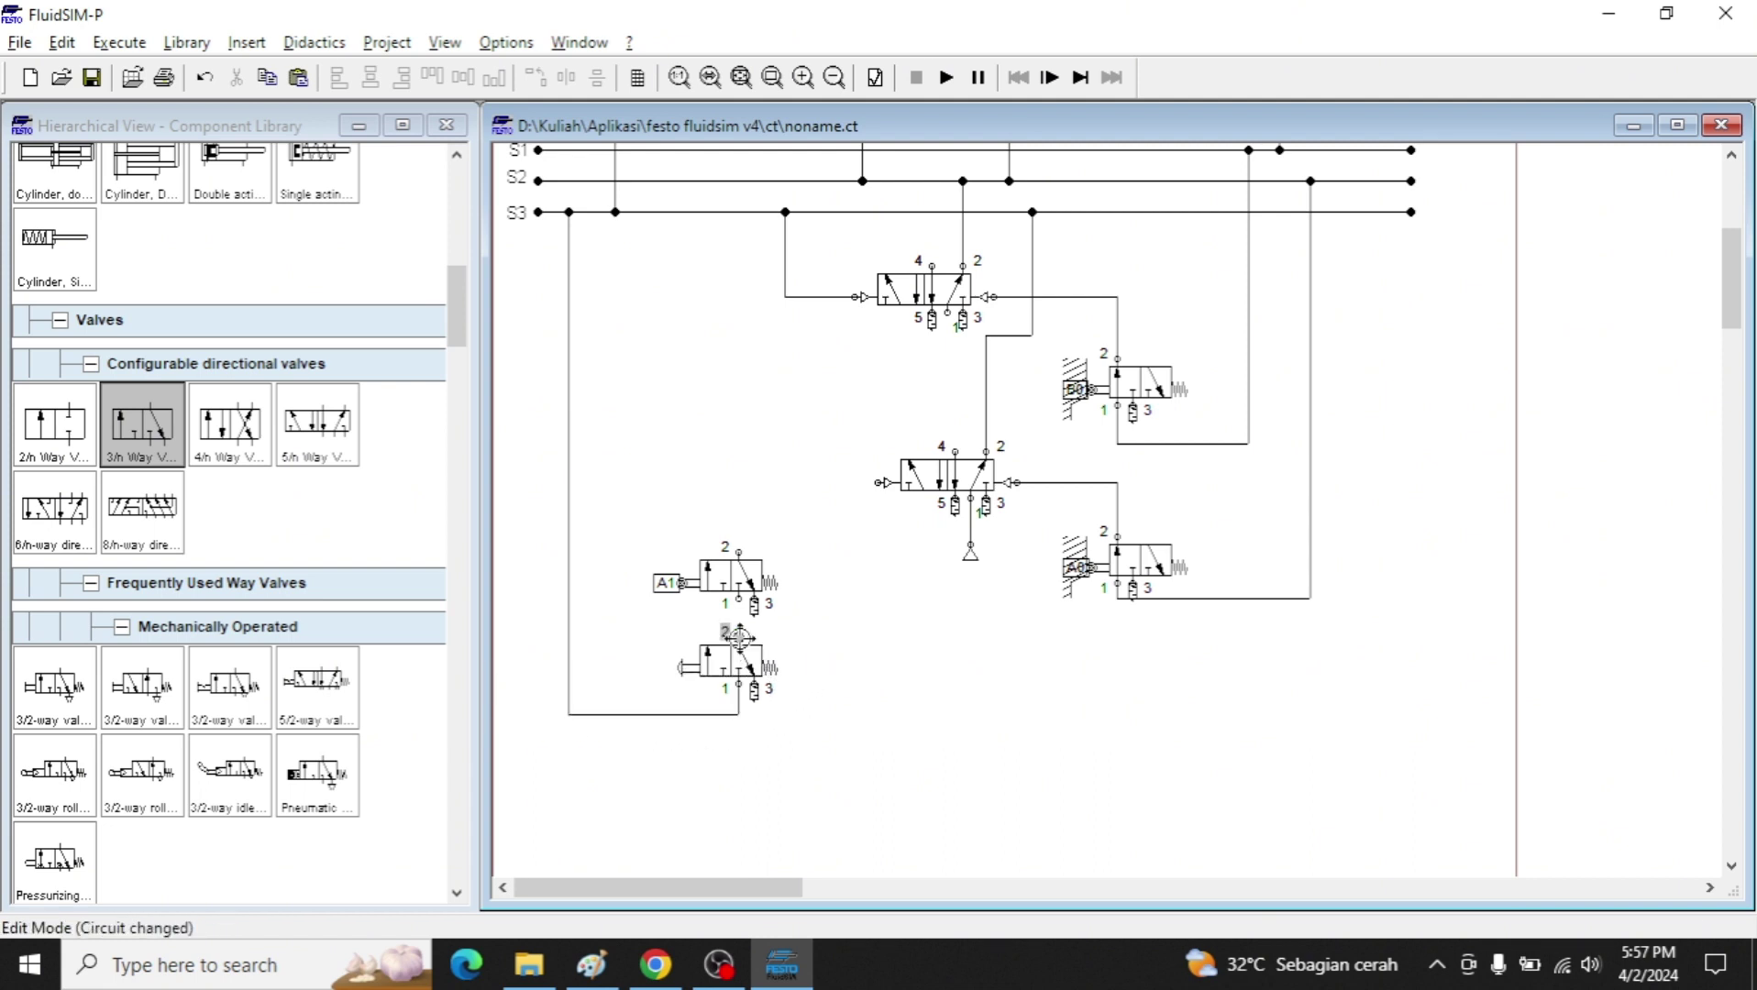
# Connect the manual valve's port 2 to A1's port 1, and A1's port 2 to the lower group valve's left pilot port.
pyautogui.moveTo(739, 635); pyautogui.dragTo(739, 601)
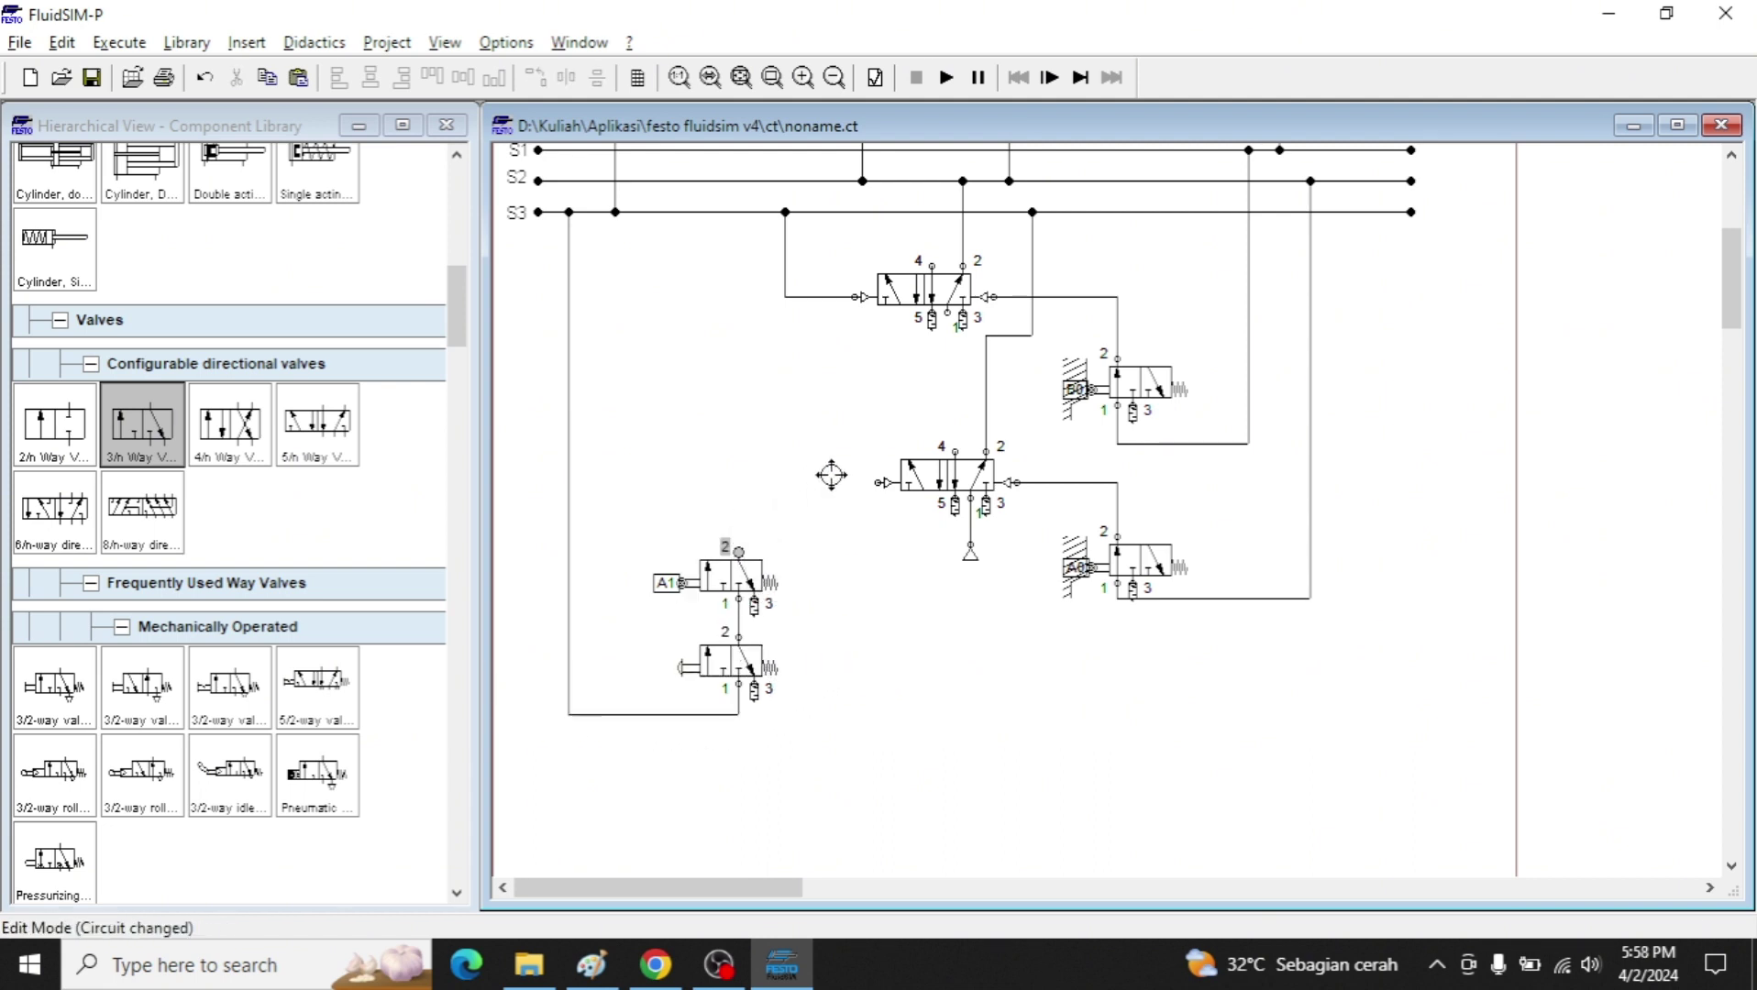
pyautogui.moveTo(880, 486); pyautogui.dragTo(740, 551)
# Connect port 1 of the upper group valve to port 4 of the lower one, and shift the lower valve and supply left to straighten the line.
pyautogui.scroll(2, 915, 601)
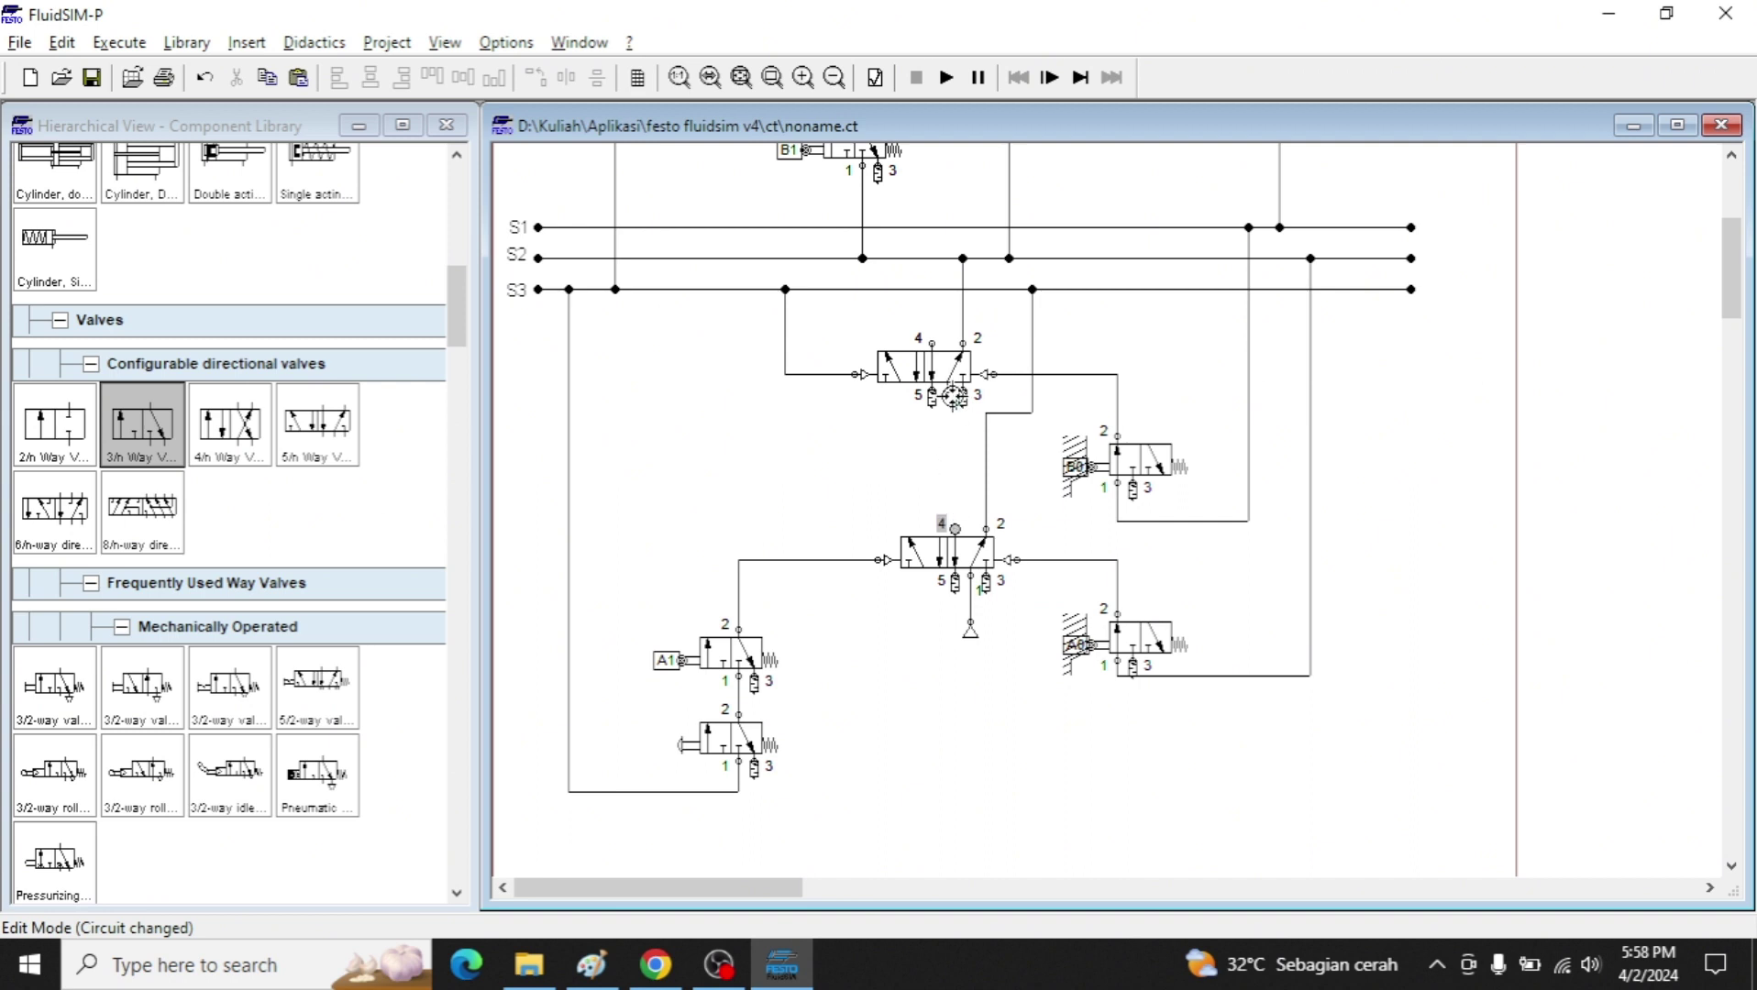
pyautogui.moveTo(945, 390); pyautogui.dragTo(946, 392)
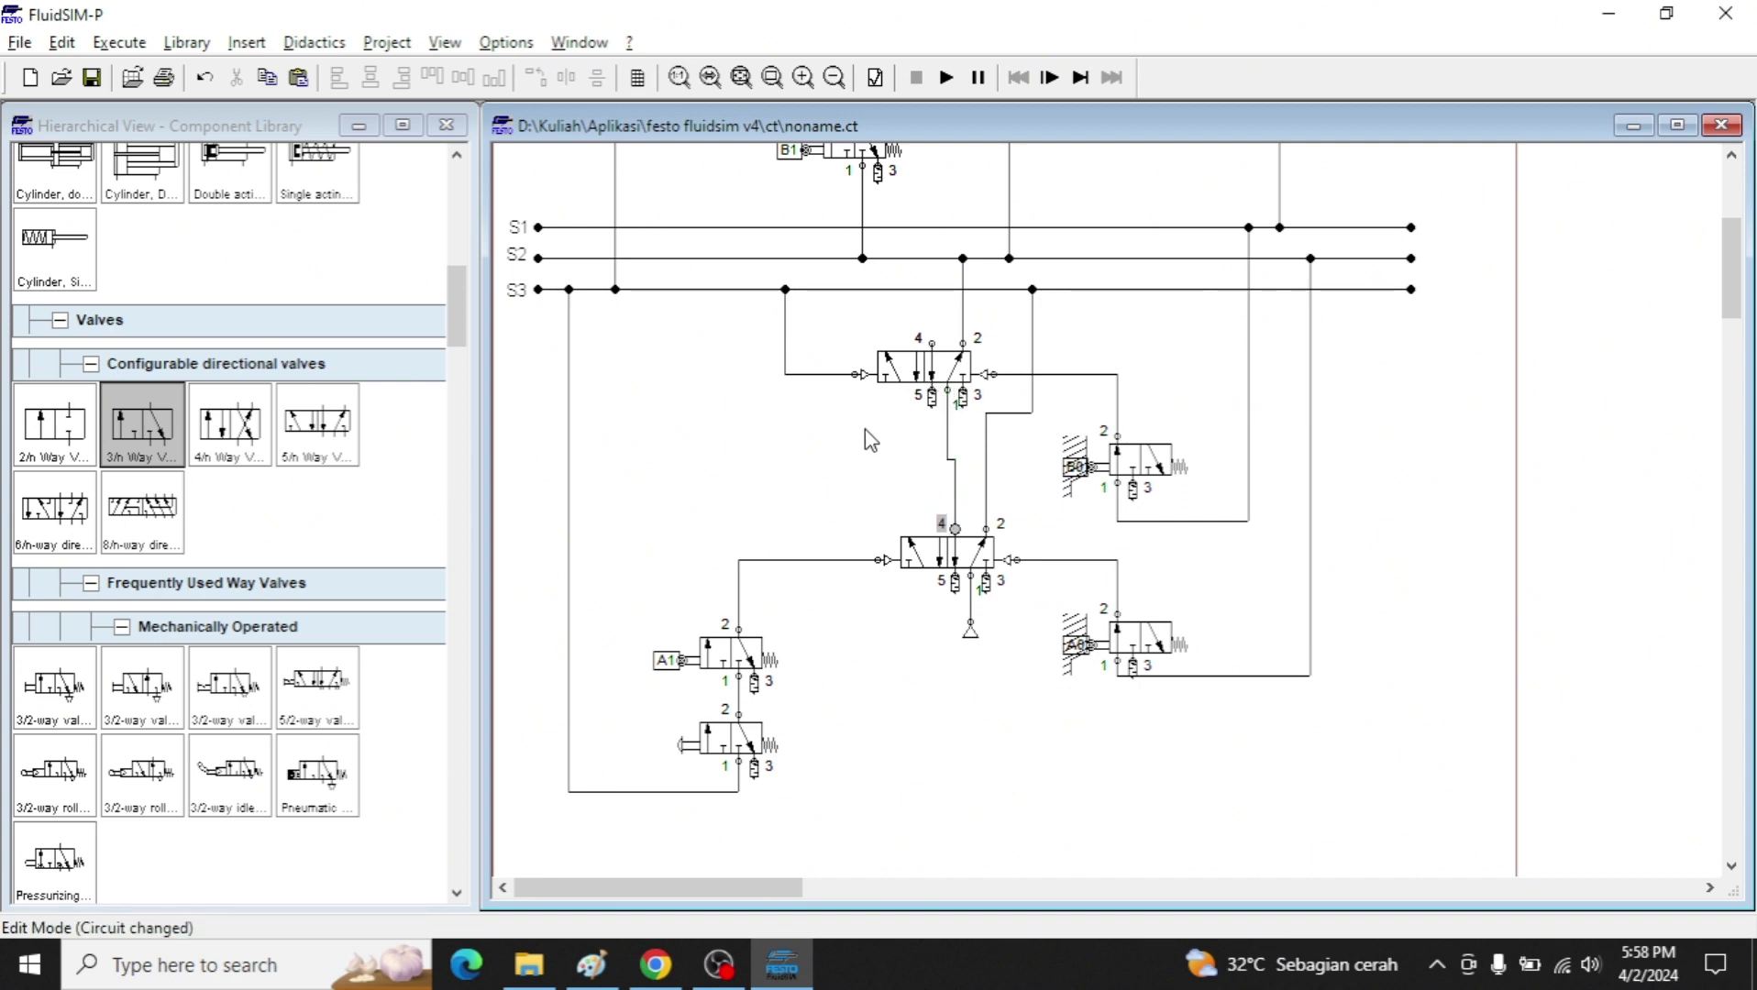
pyautogui.moveTo(839, 446); pyautogui.dragTo(1034, 715)
pyautogui.click(867, 454)
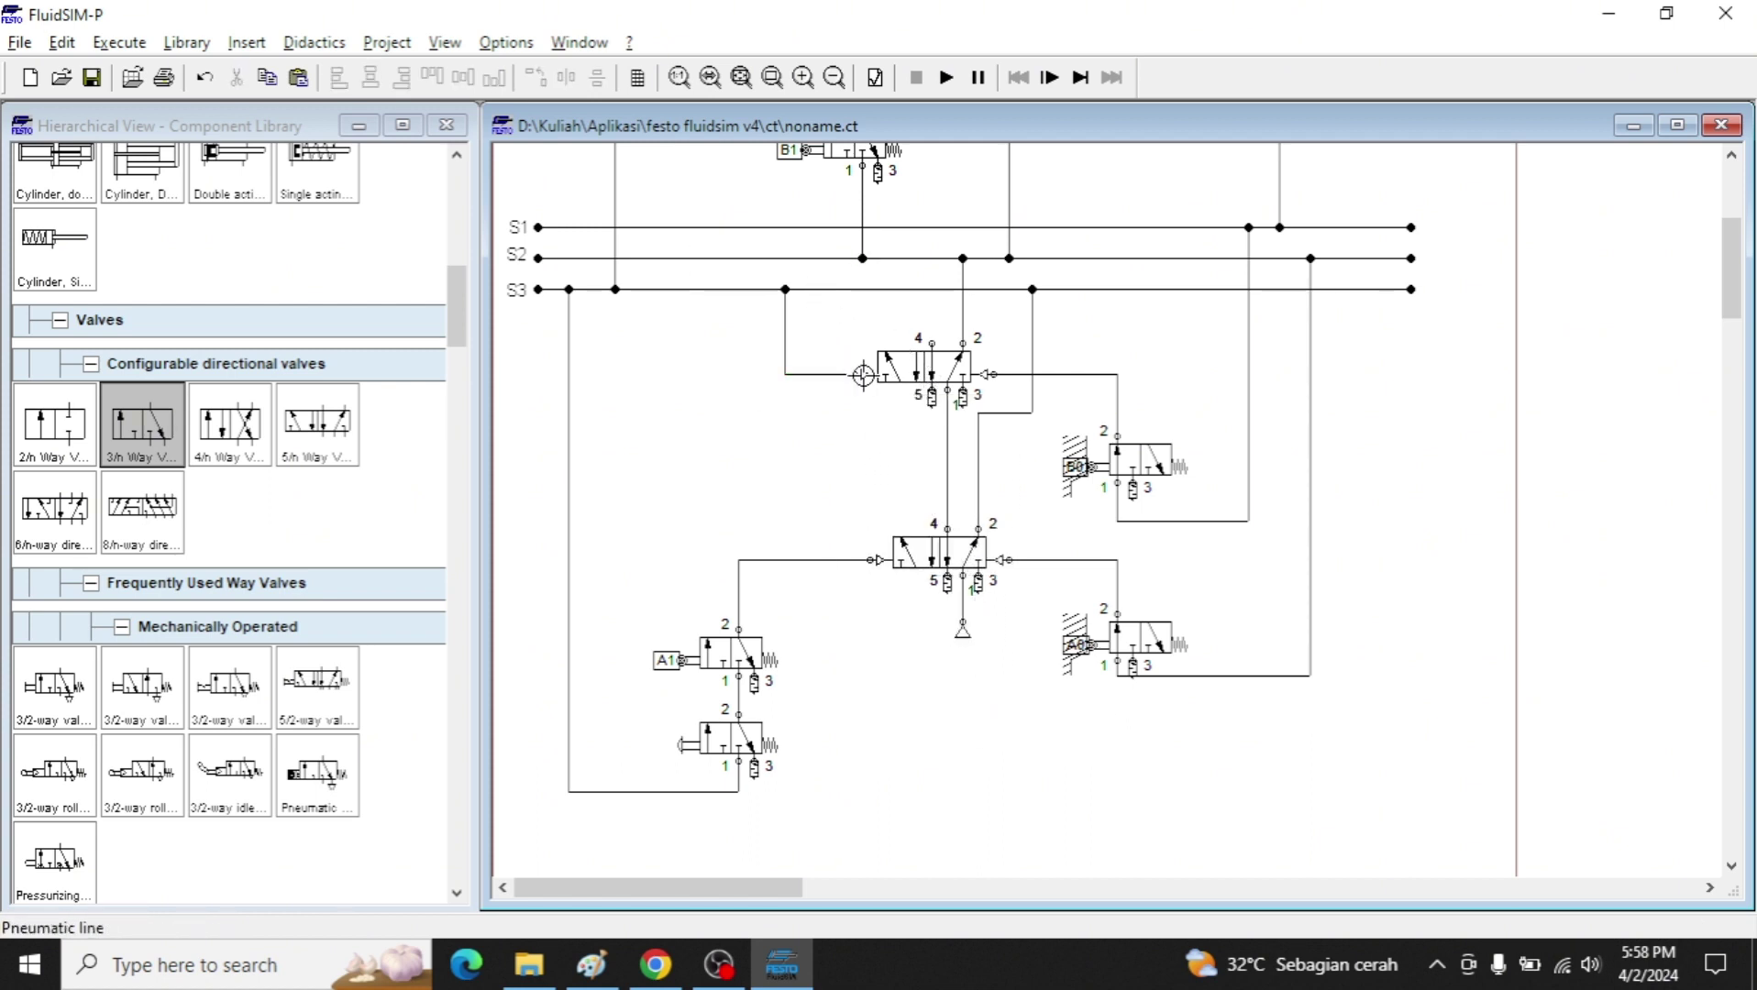
# Connect port 4 of the upper group valve to line S1.
pyautogui.moveTo(934, 350); pyautogui.dragTo(935, 227)
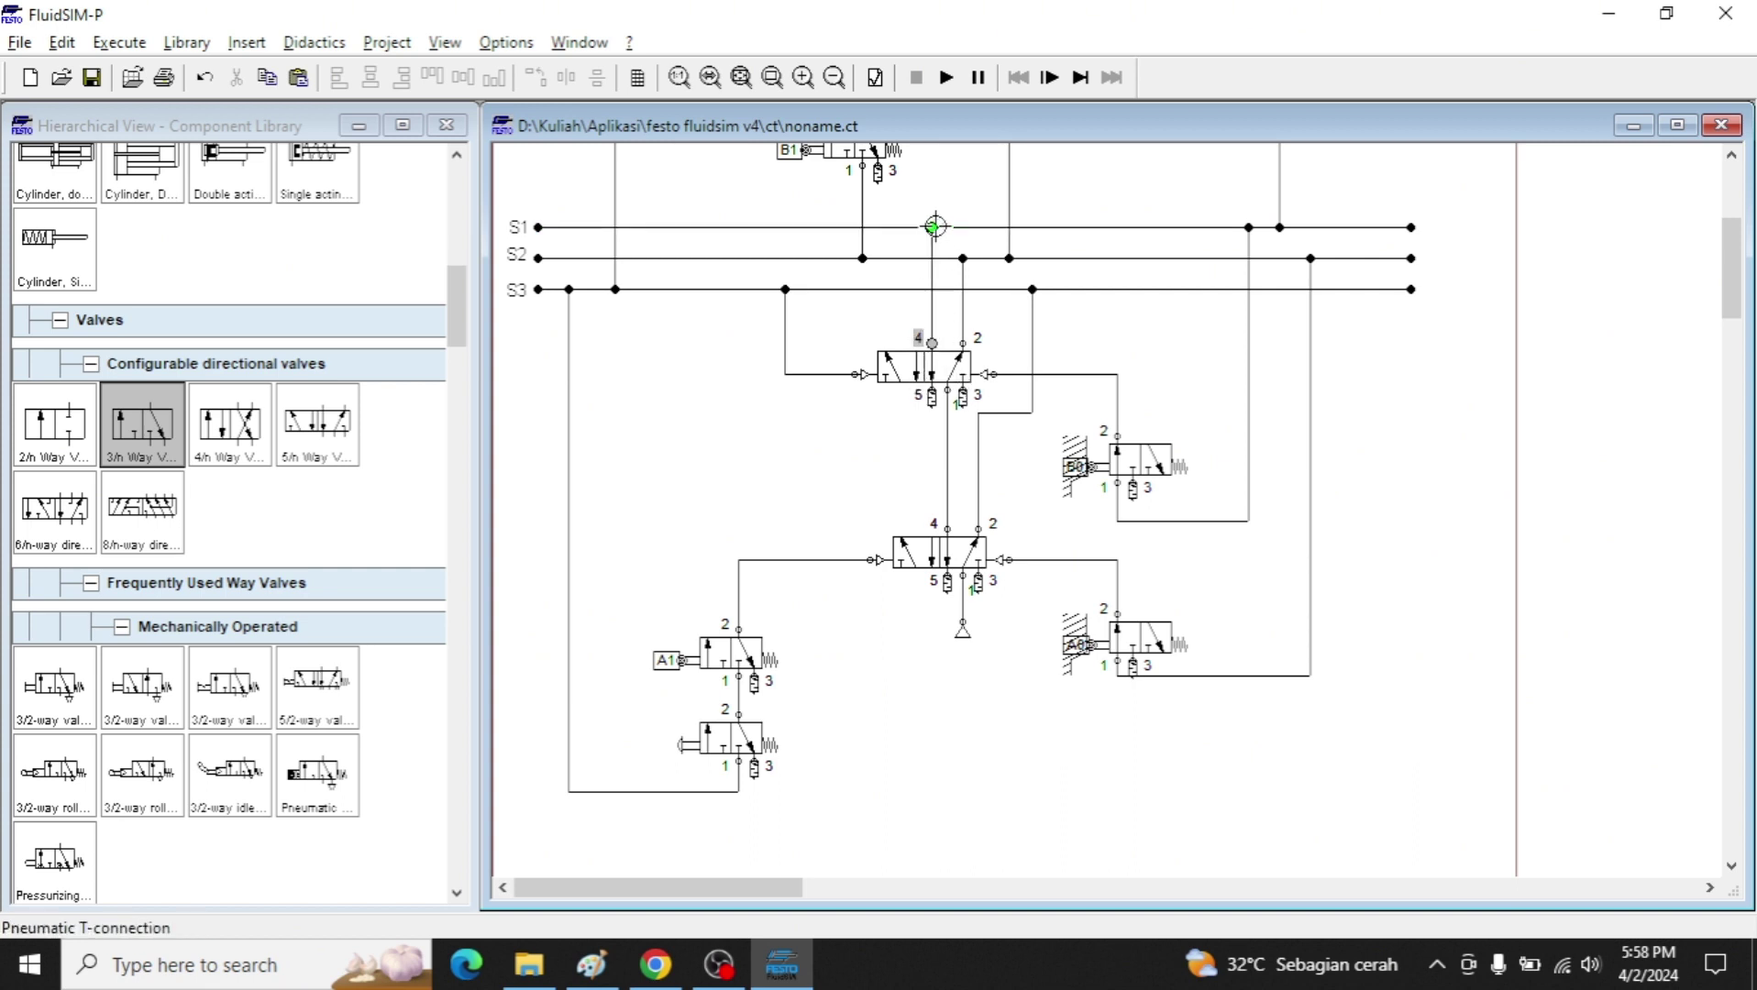
pyautogui.scroll(3, 954, 385)
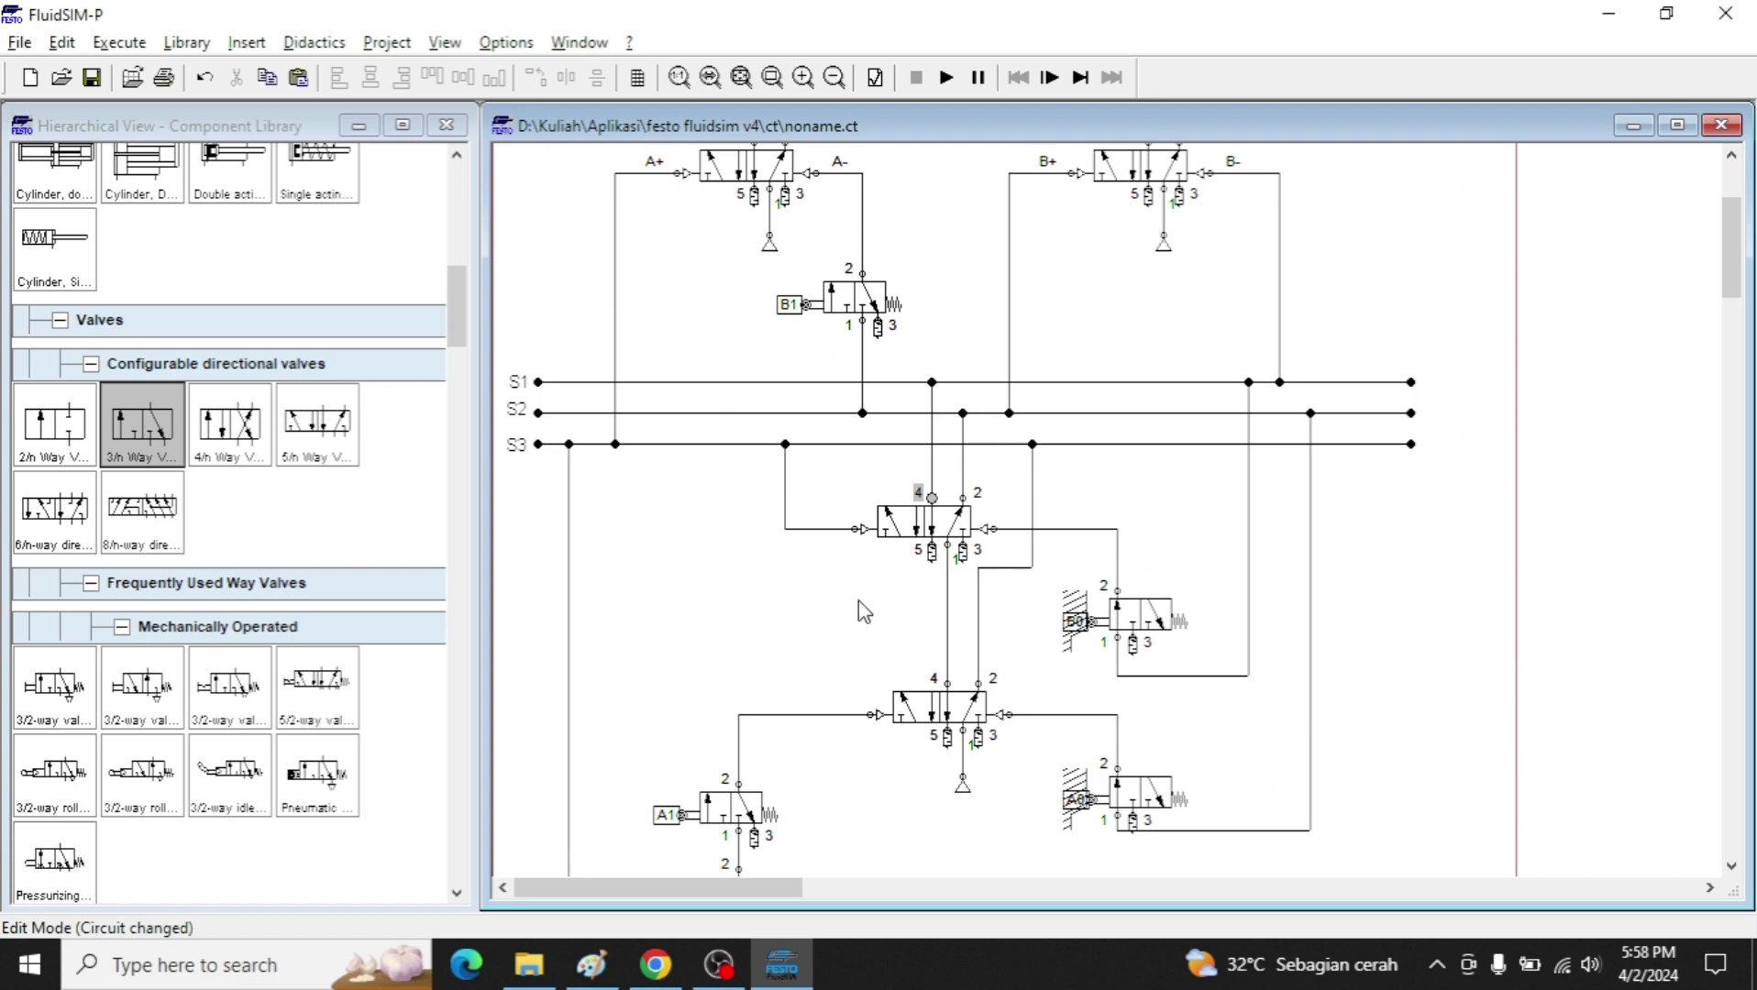
# Add a text component reading "to S1" and place it above the pilot line coming from the A1 valve.
pyautogui.scroll(-5, 424, 427)
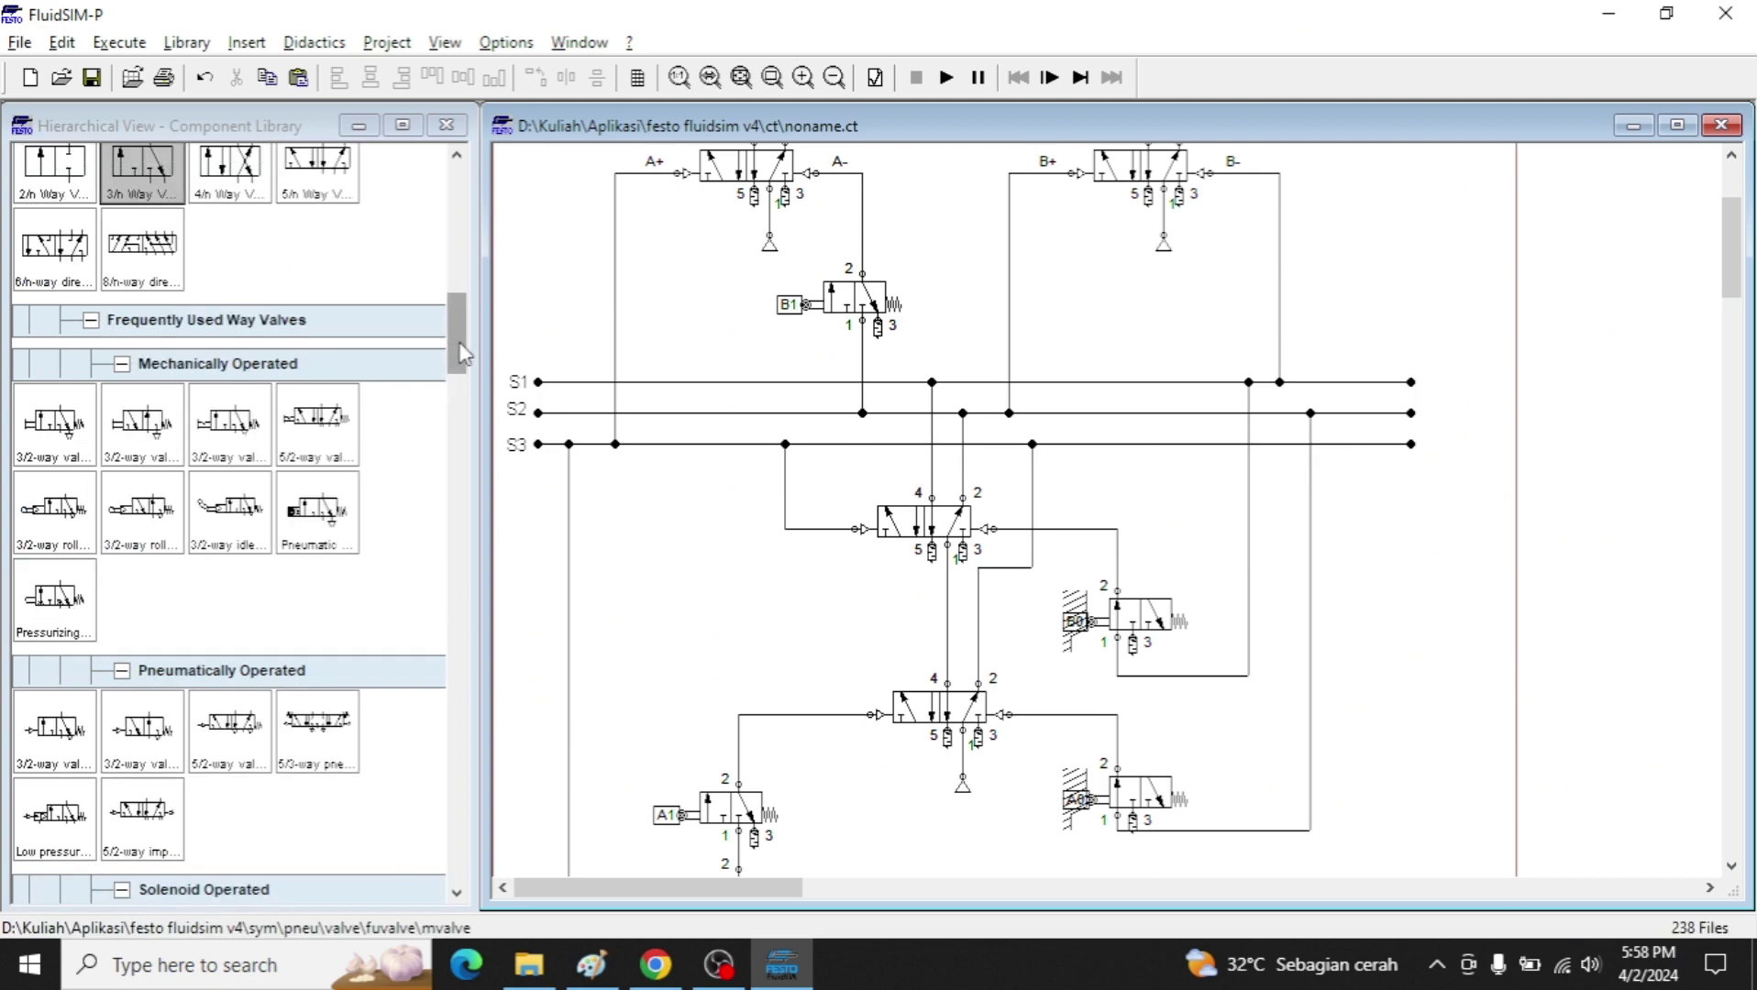
pyautogui.moveTo(456, 303); pyautogui.dragTo(472, 890)
pyautogui.moveTo(53, 773); pyautogui.dragTo(699, 650)
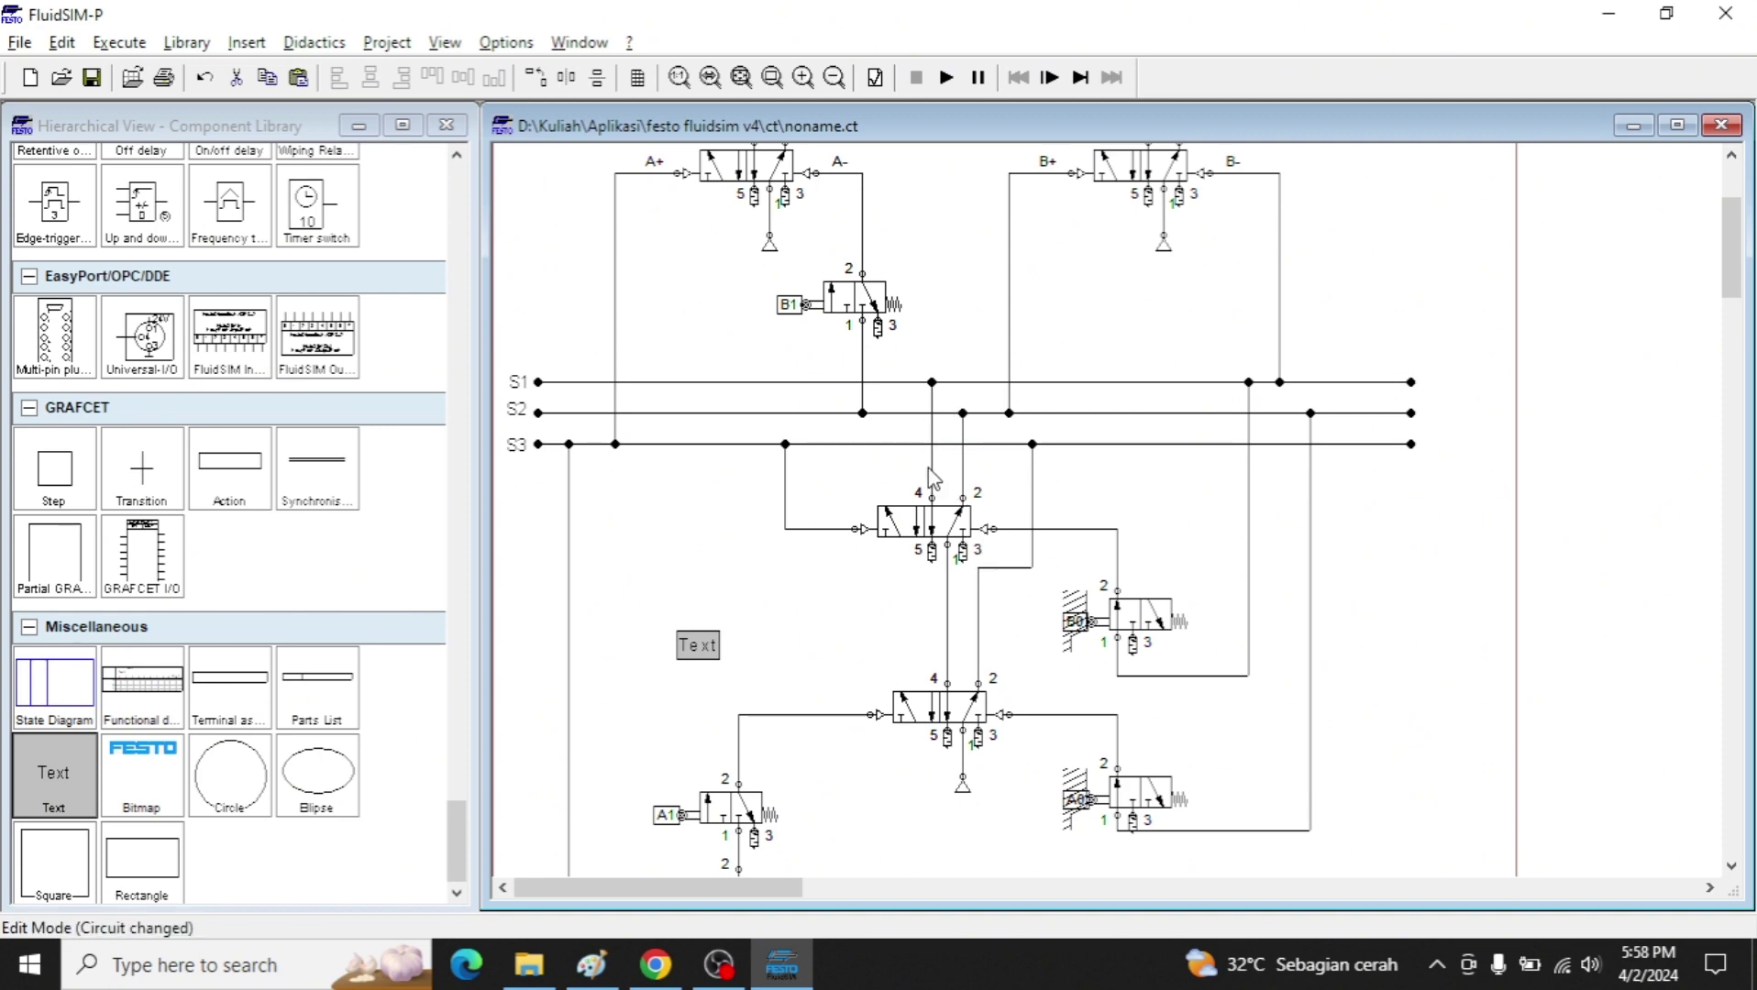
pyautogui.hotkey('alt', 'Tab')
pyautogui.hotkey('alt', 'Tab')
pyautogui.scroll(3, 1267, 247)
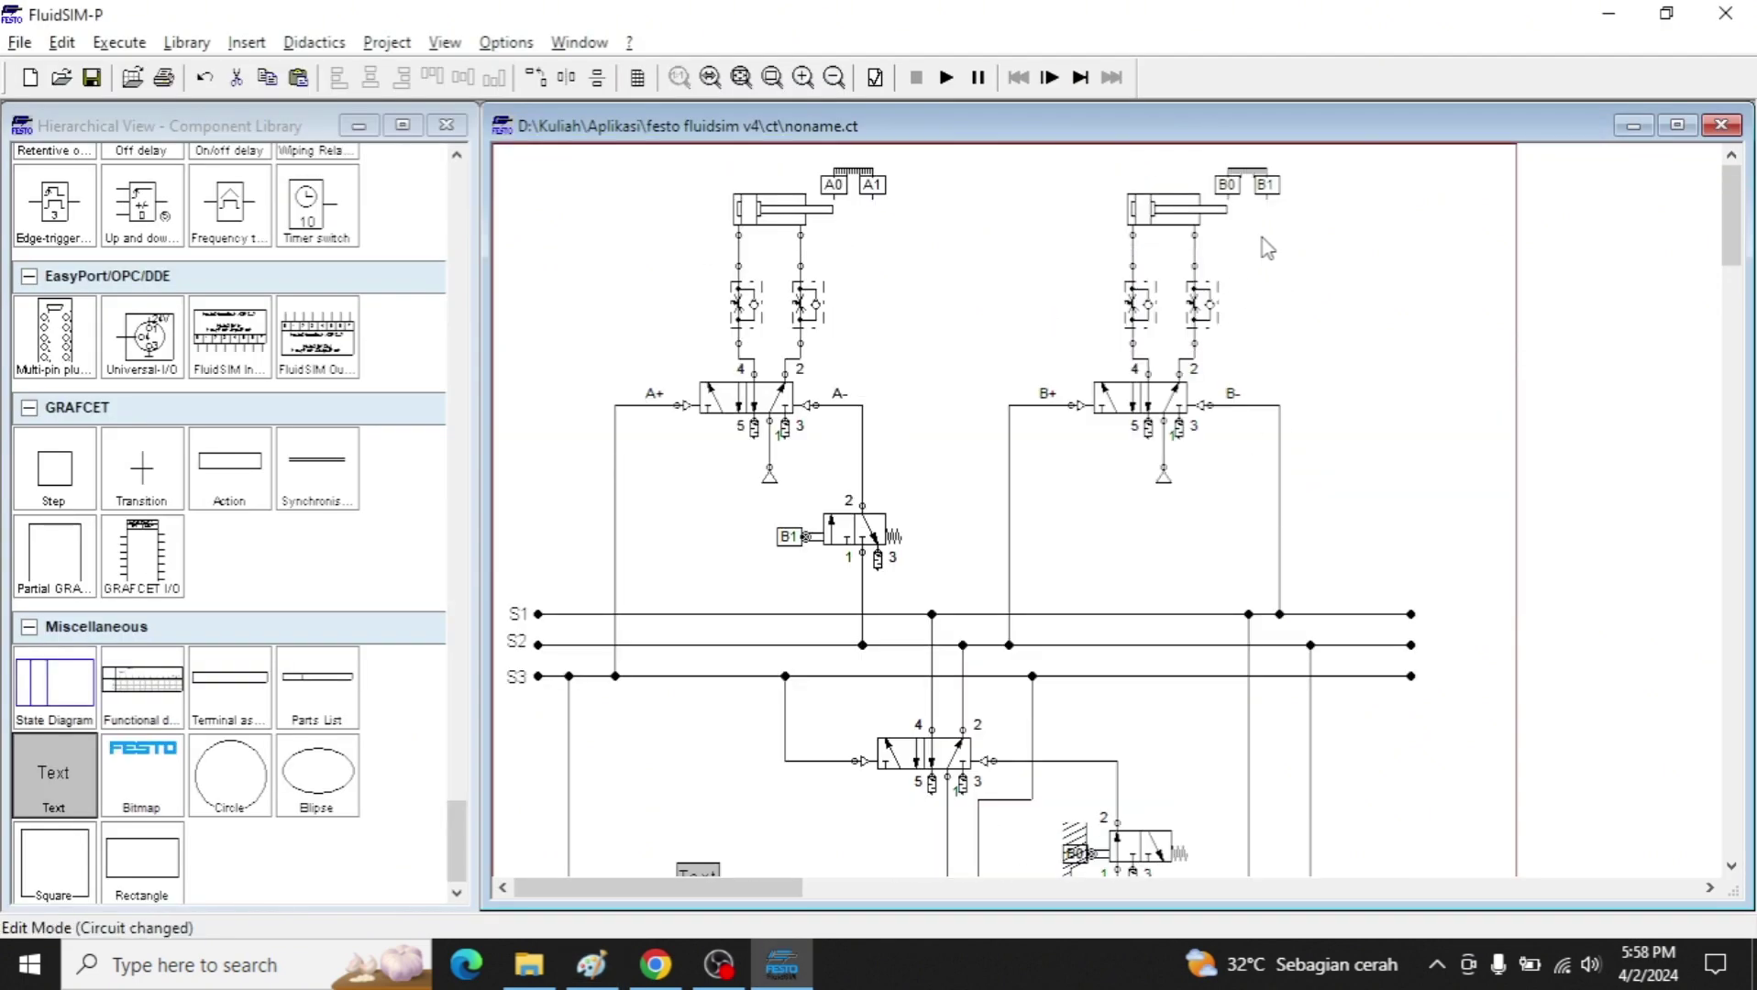
pyautogui.scroll(-4, 936, 412)
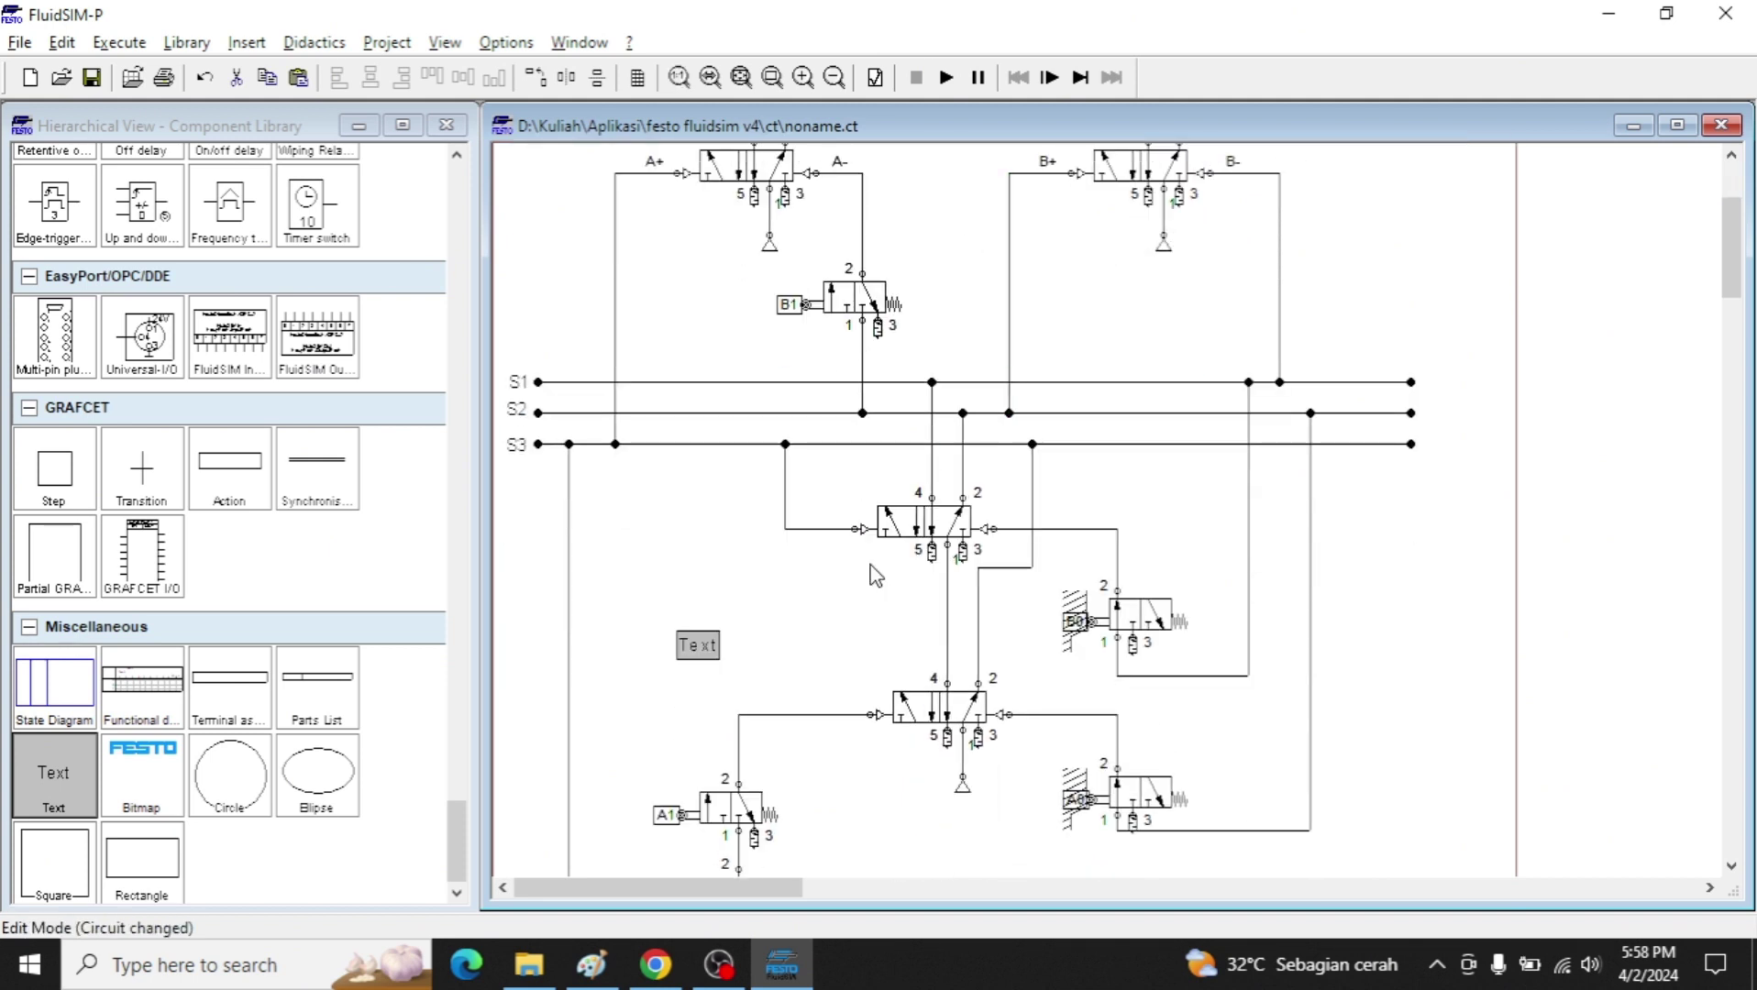
pyautogui.doubleClick(704, 647)
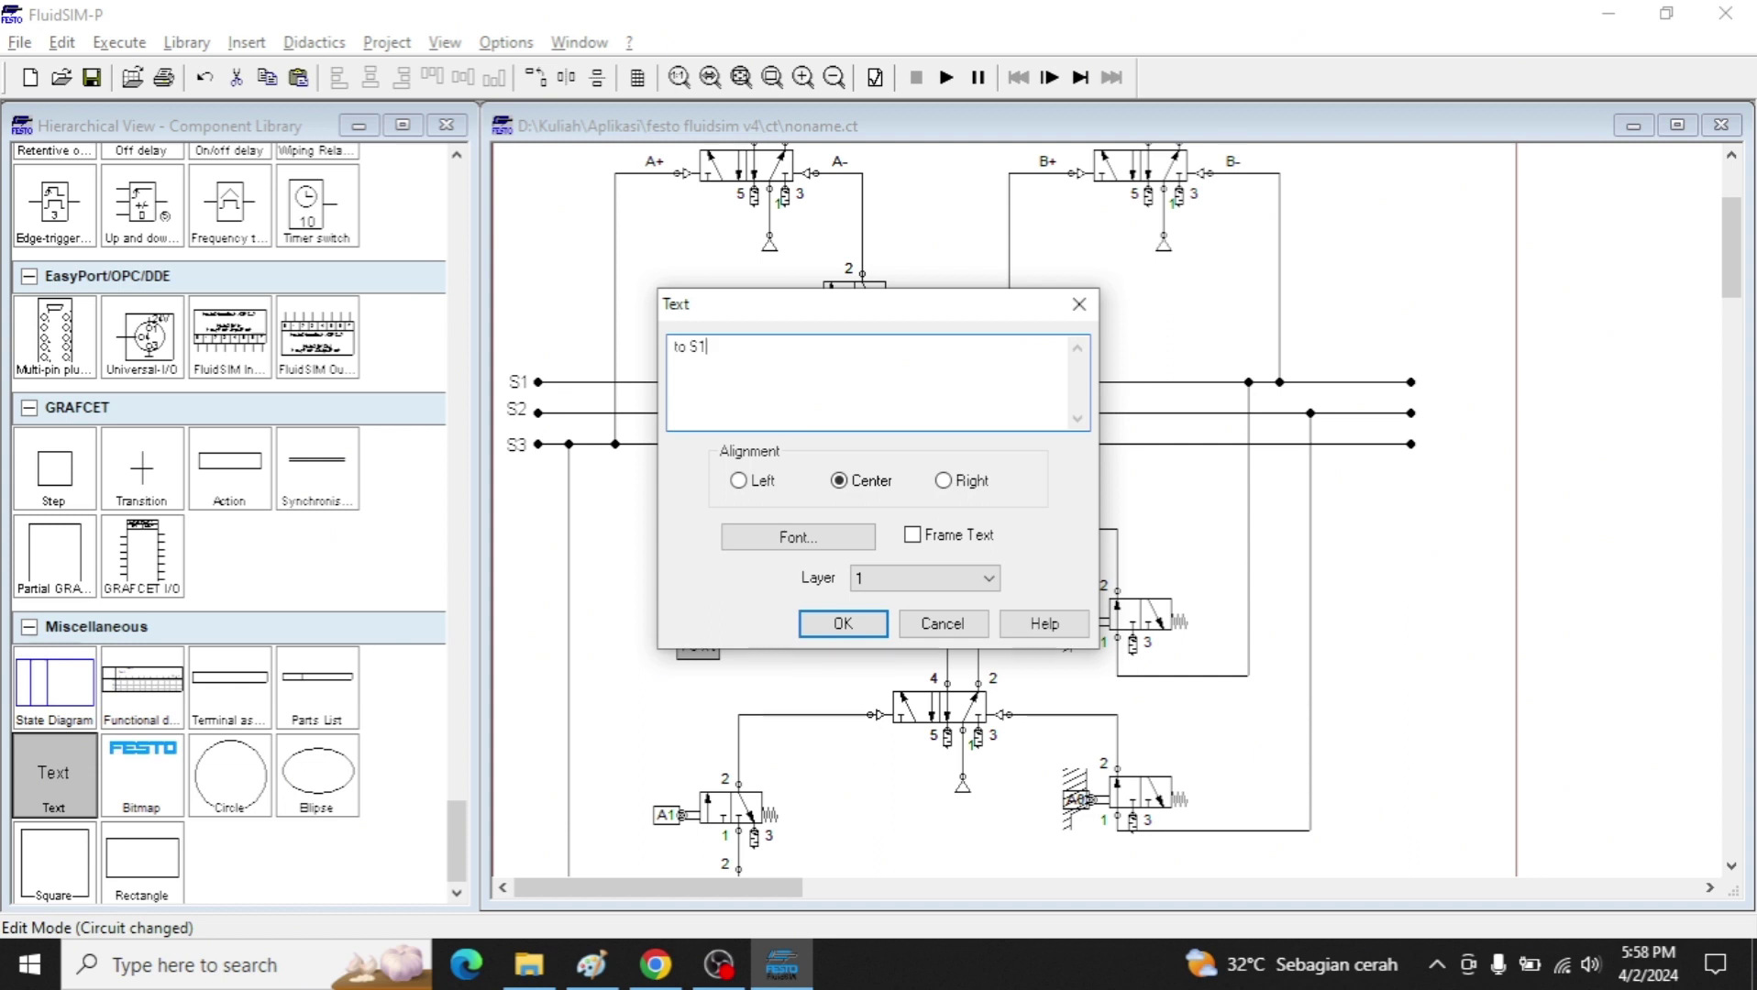
pyautogui.press('Return')
pyautogui.moveTo(704, 649); pyautogui.dragTo(745, 704)
# Copy the "to S1" label, place the copy above the B0 valve, and change its text to "to S2".
pyautogui.hotkey('ctrl', 'c')
pyautogui.hotkey('ctrl', 'v')
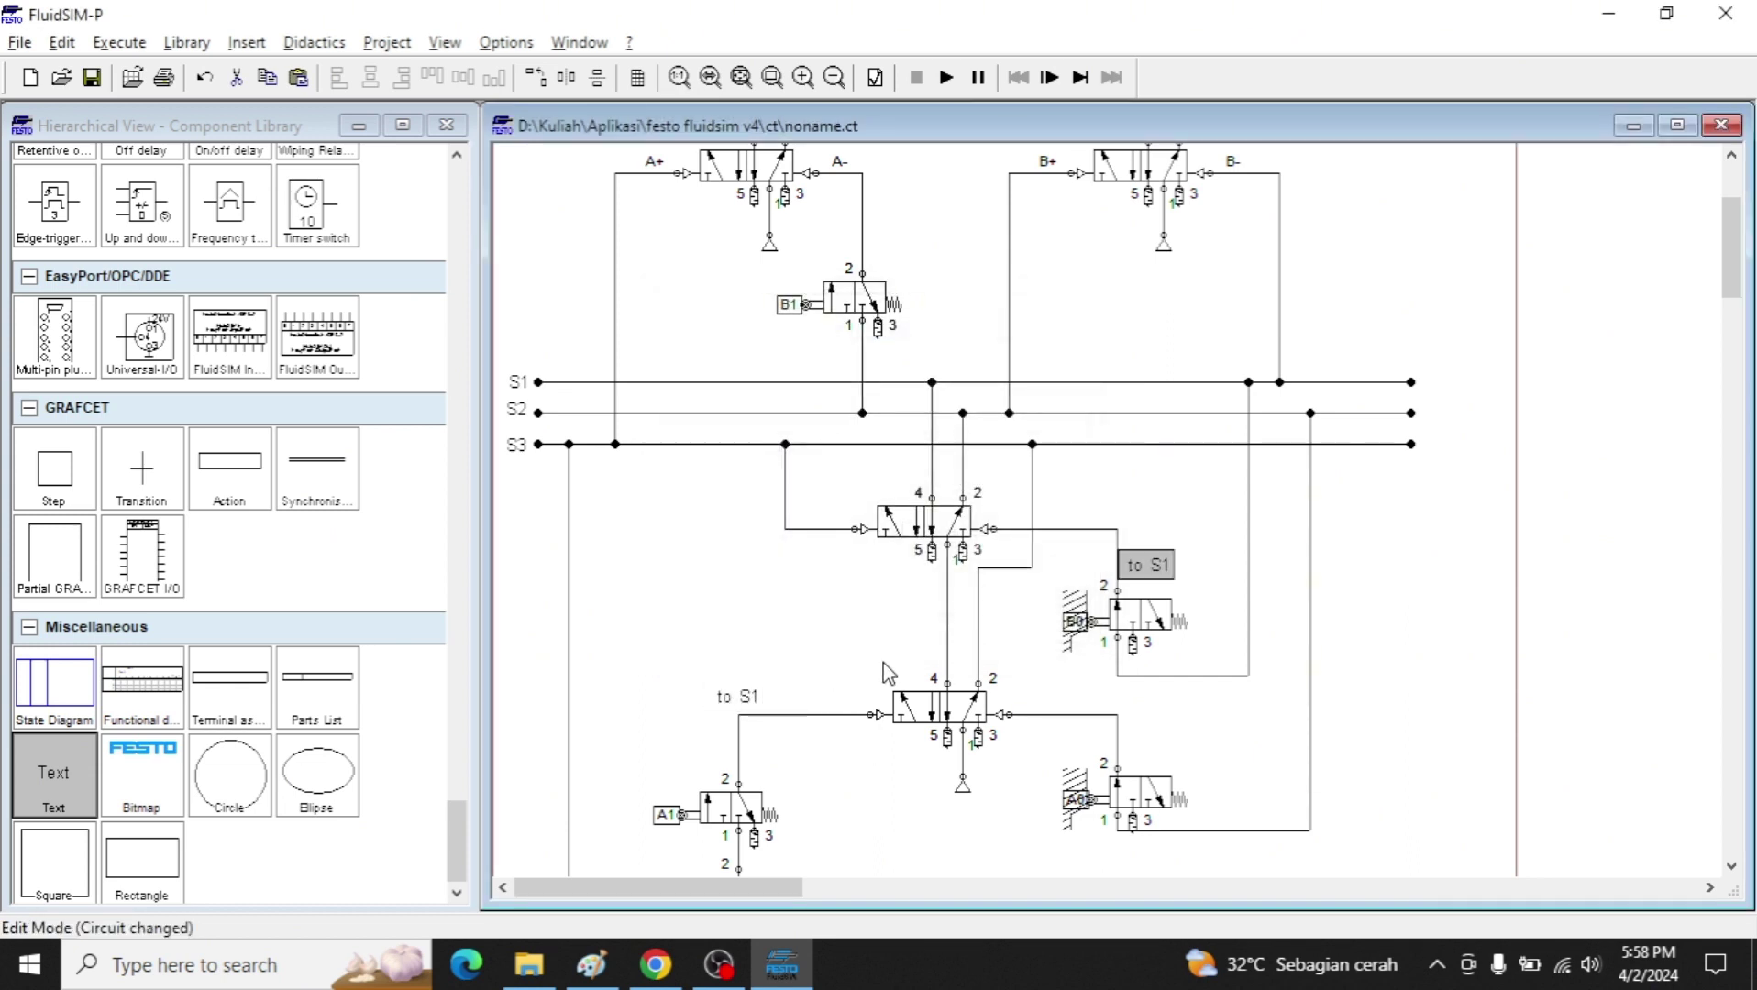
pyautogui.moveTo(1139, 563); pyautogui.dragTo(1163, 566)
pyautogui.doubleClick(1168, 566)
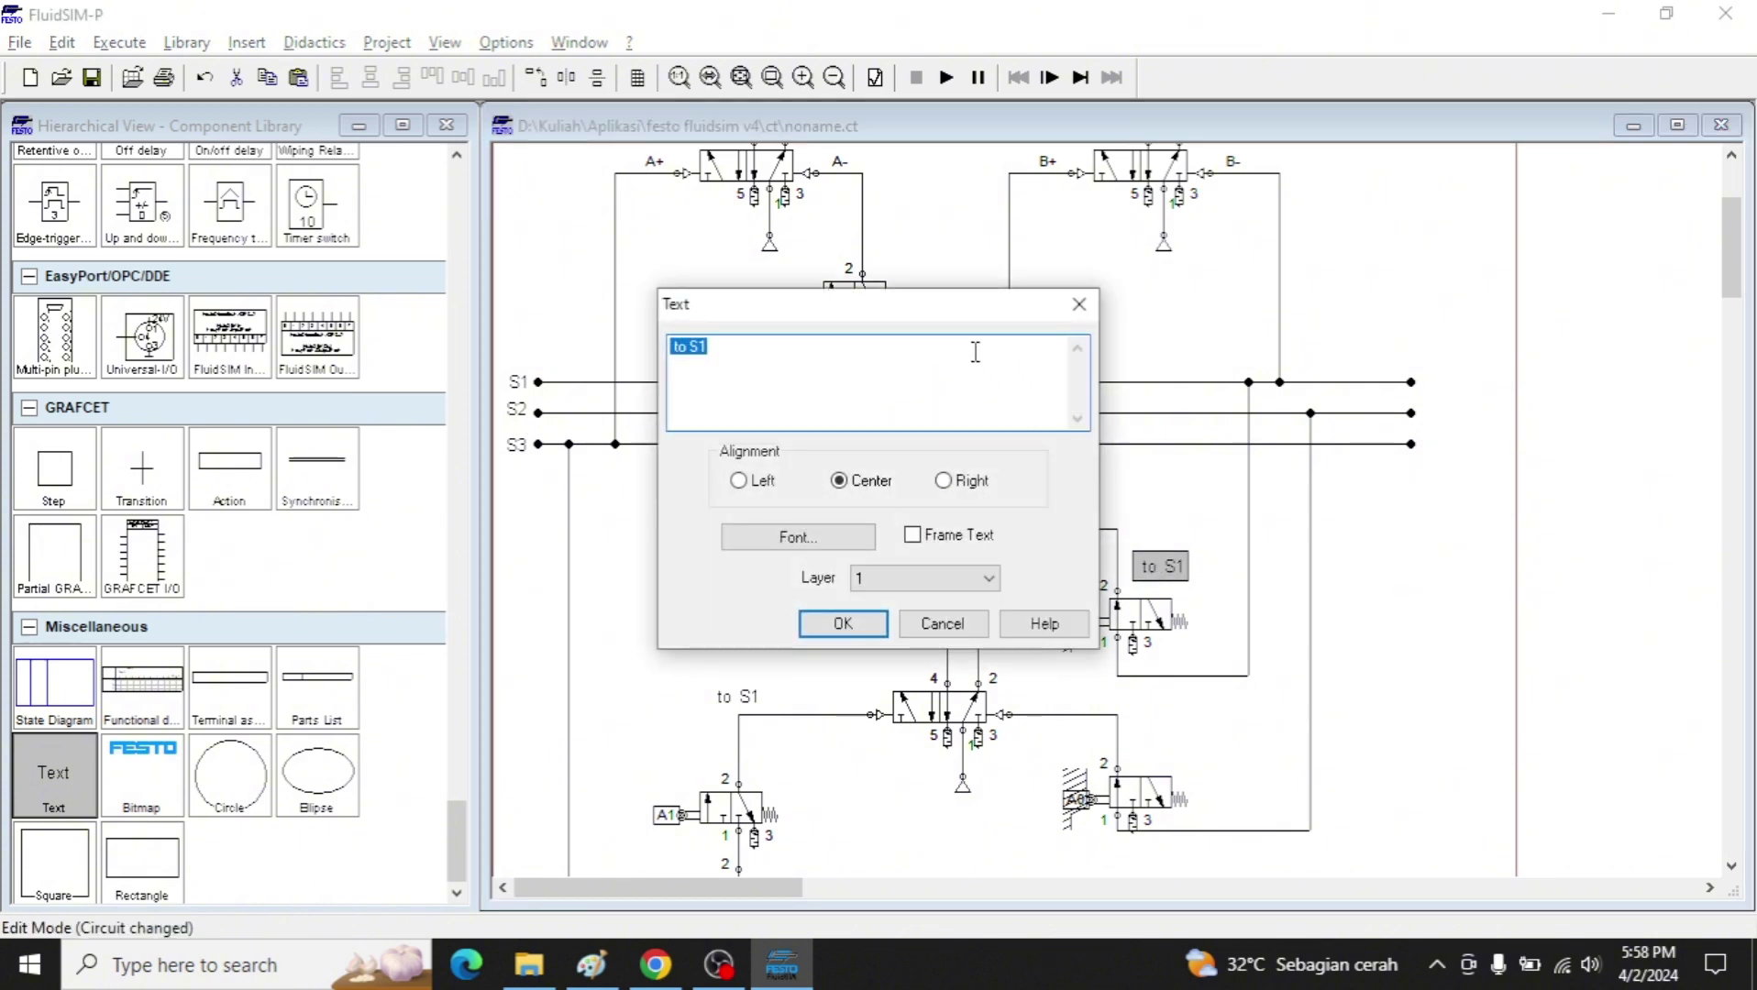
pyautogui.write('2')
pyautogui.press('Return')
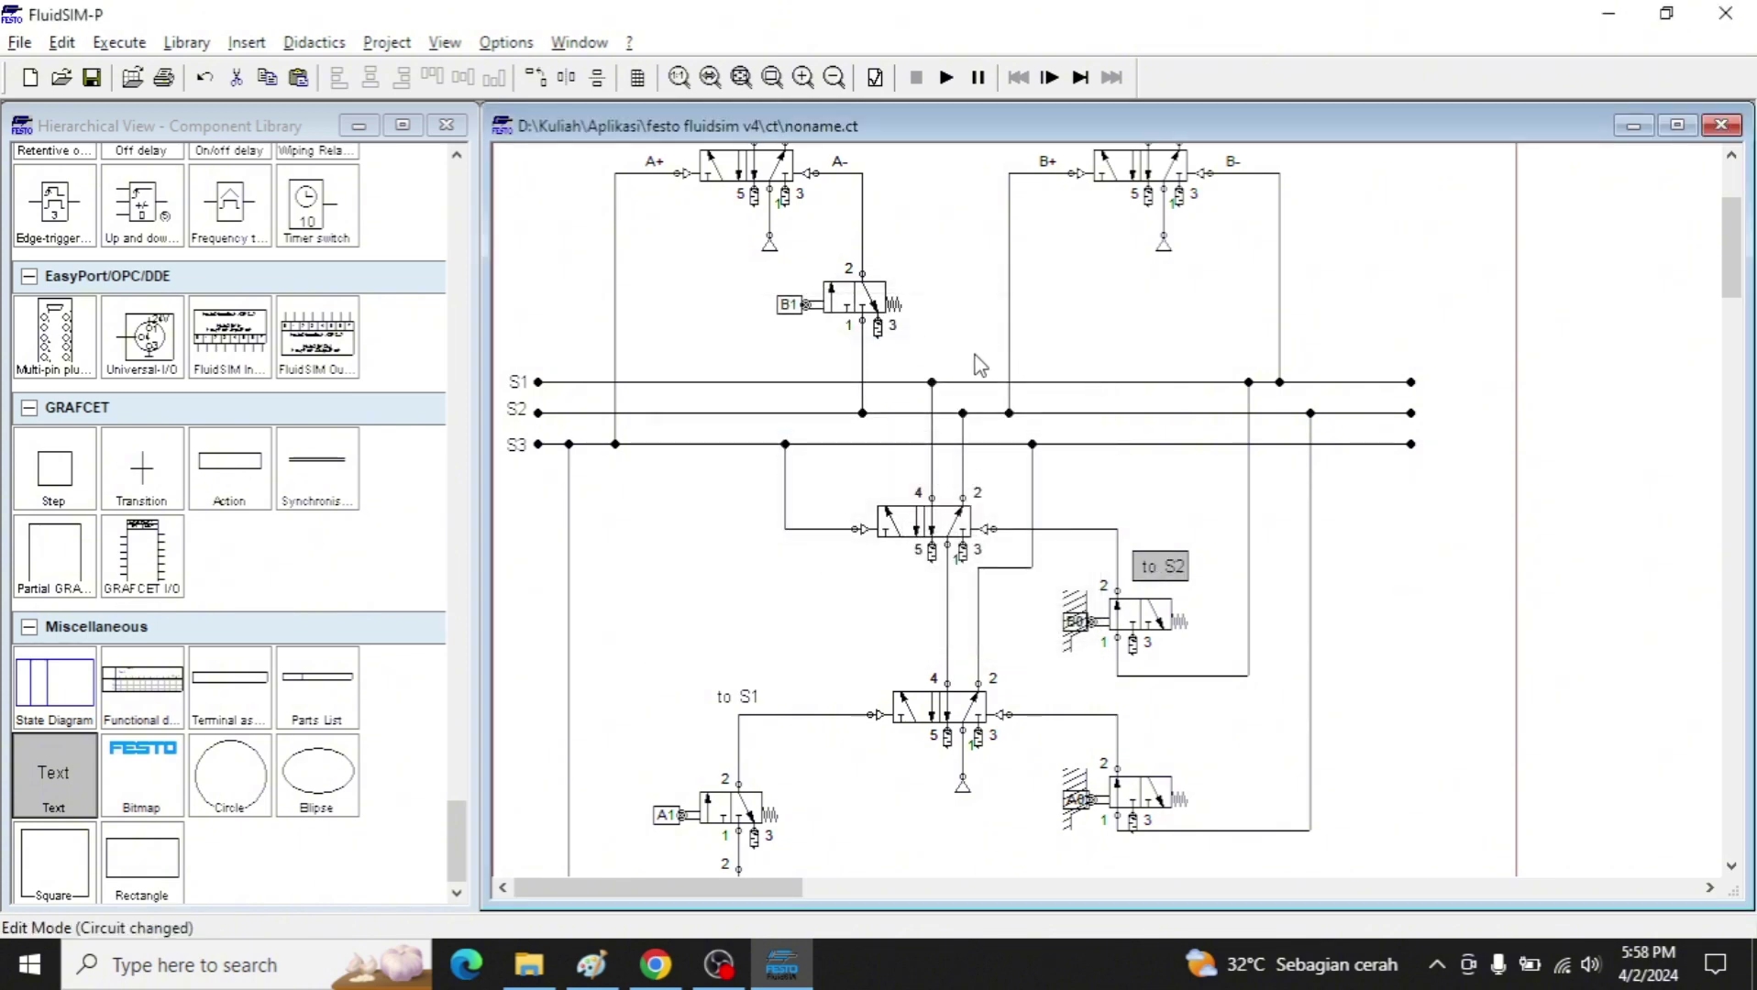
# Paste another copy of the label above the A0 valve and change its text to "to S3".
pyautogui.hotkey('ctrl', 'v')
pyautogui.moveTo(1147, 703); pyautogui.dragTo(1147, 744)
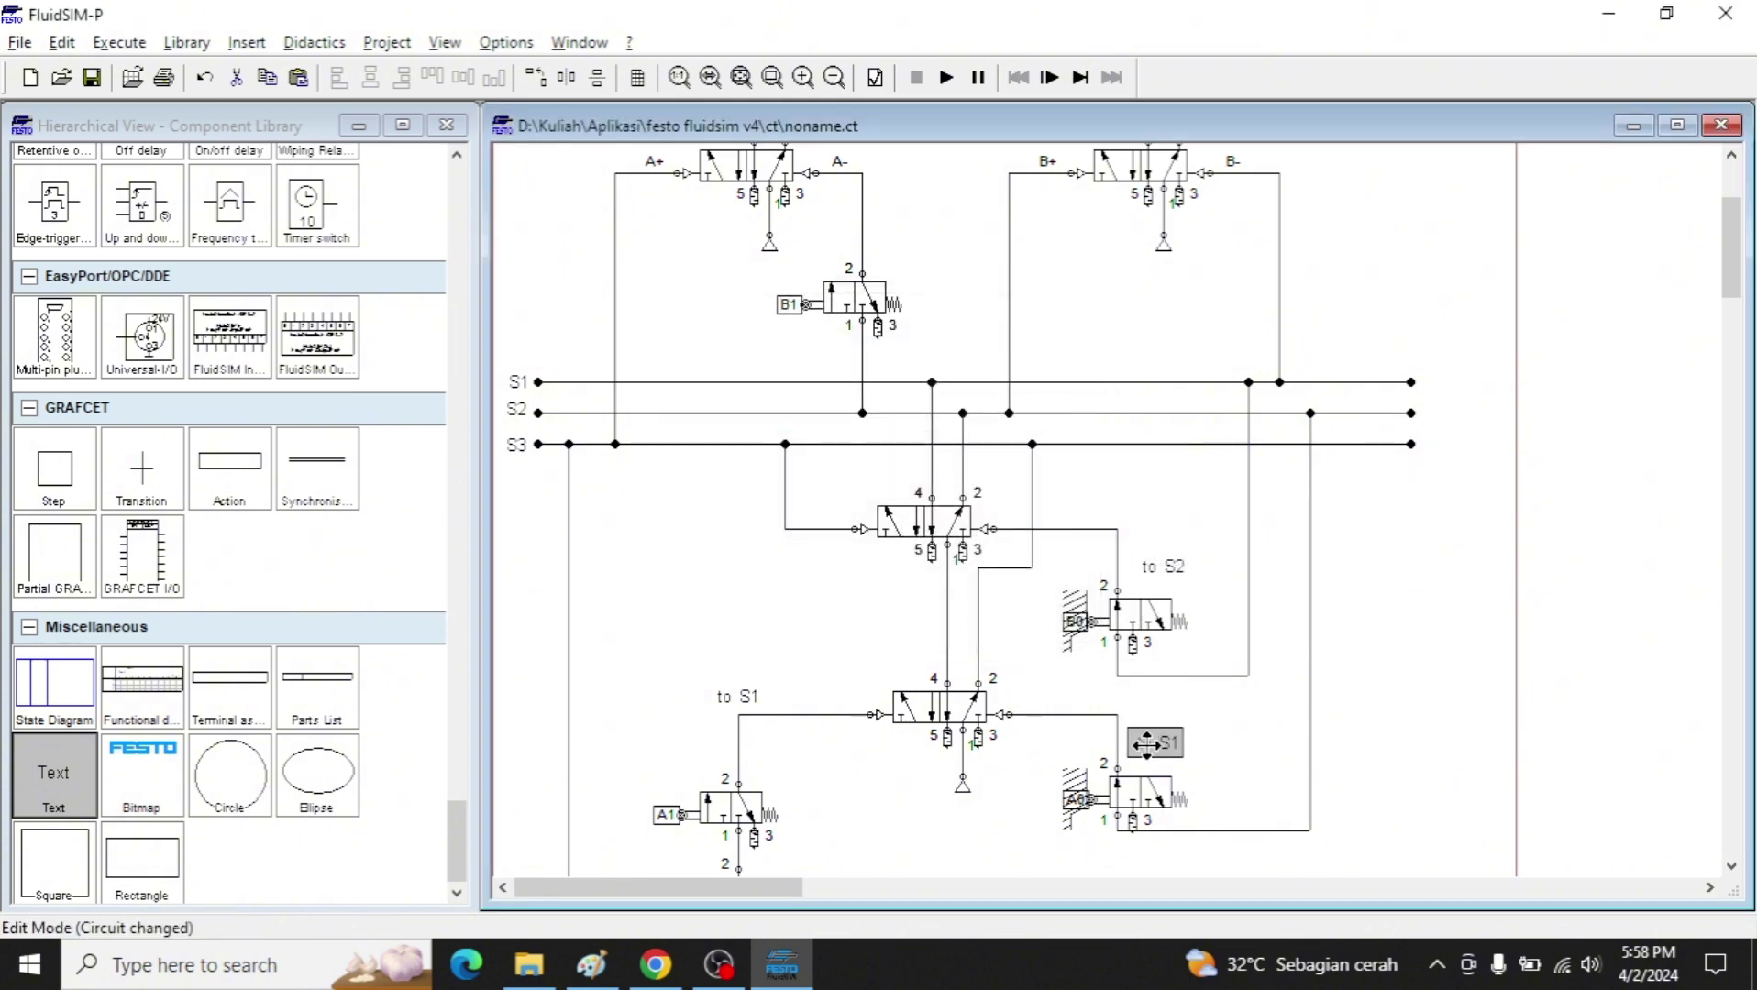
pyautogui.doubleClick(1151, 745)
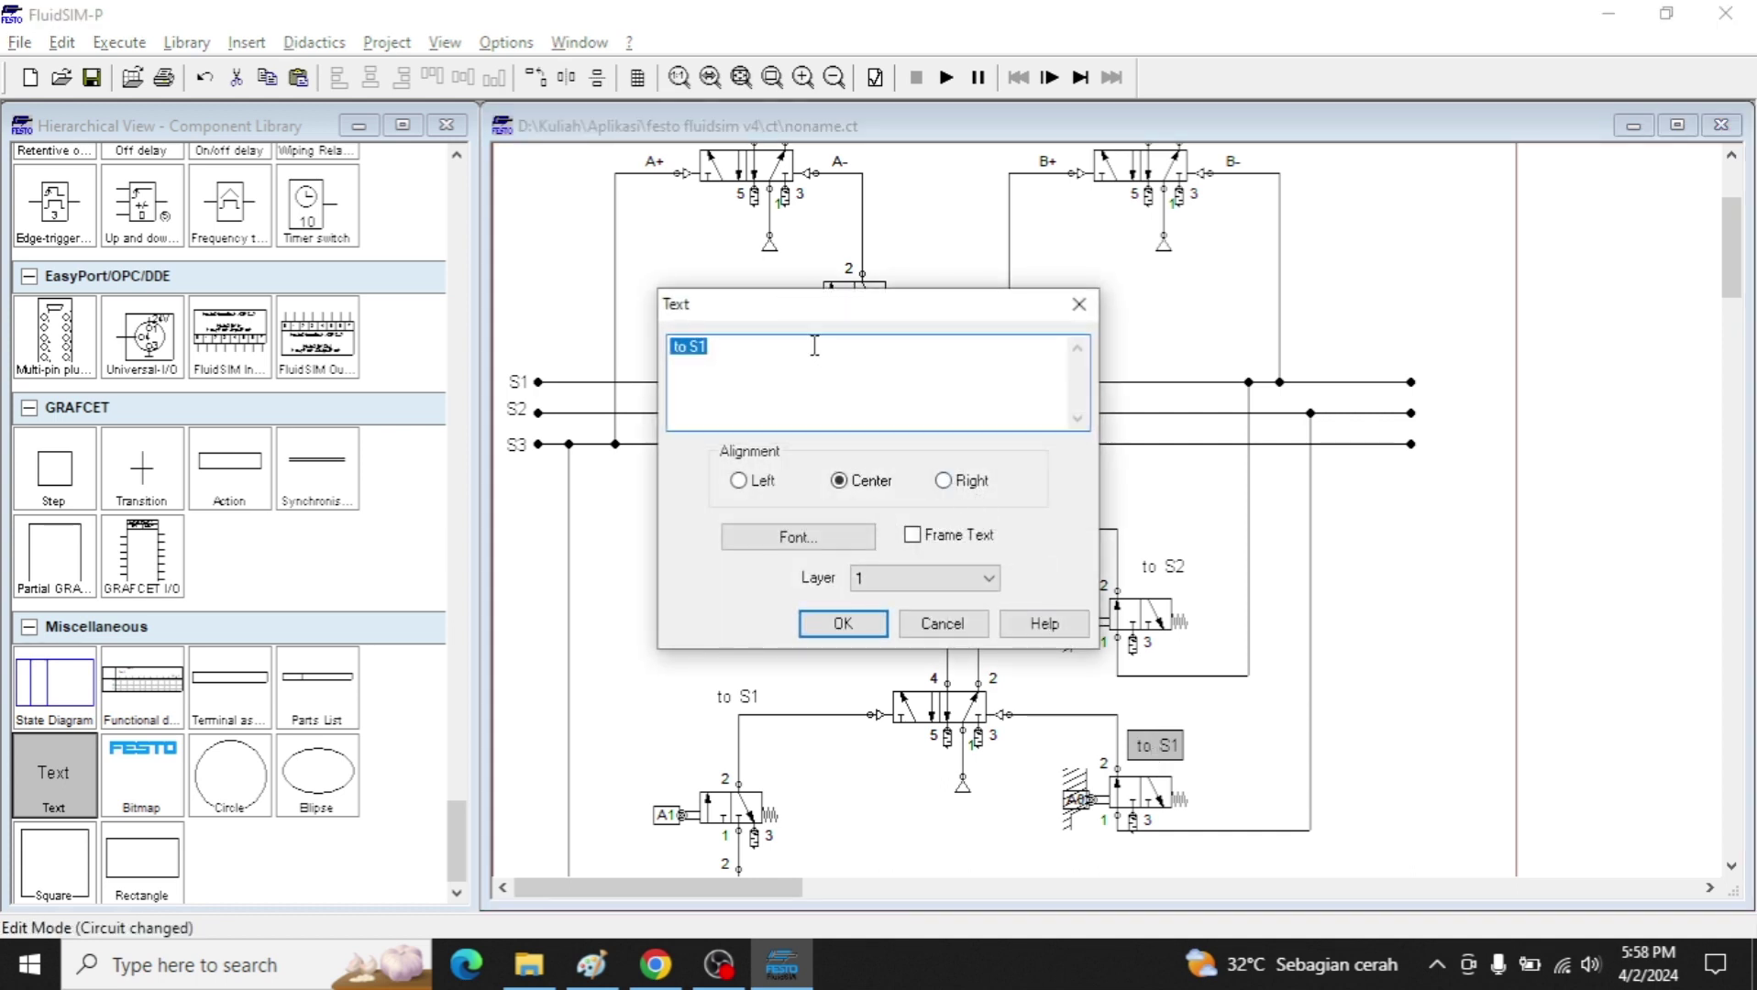
pyautogui.press('BackSpace')
pyautogui.write('3')
pyautogui.press('Return')
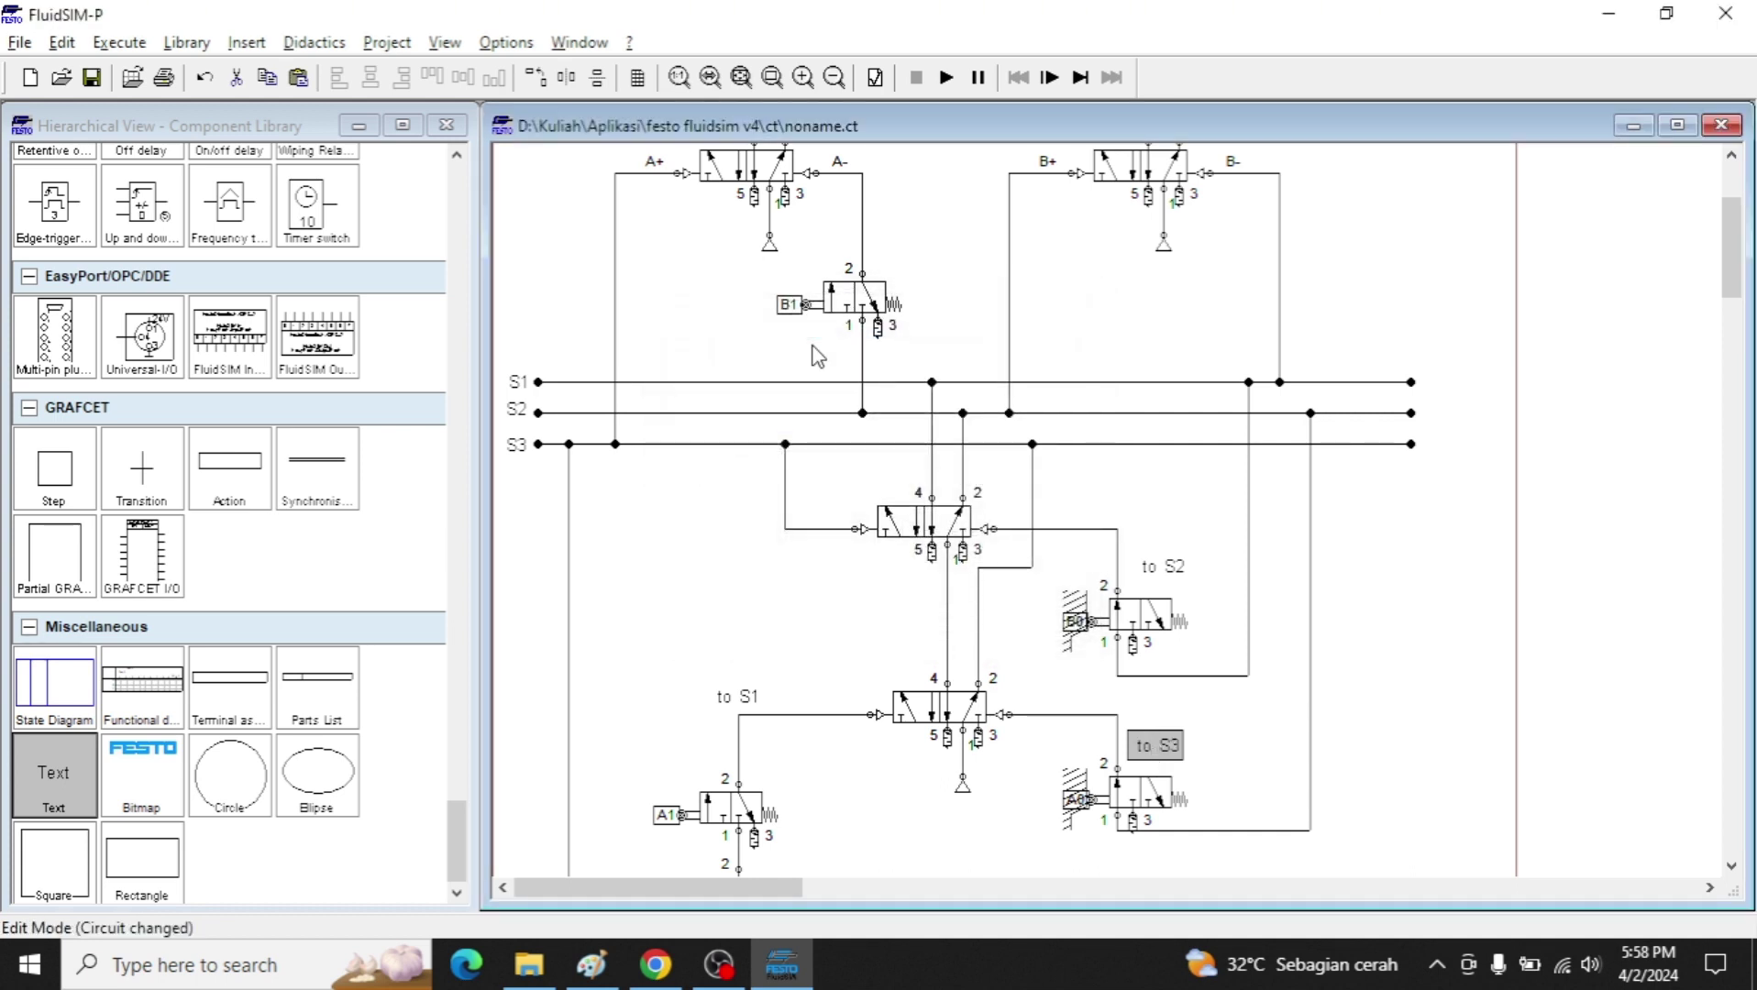
pyautogui.click(737, 528)
# Start the circuit simulation and compare the cylinder movements with the B- B+ A- A+ sequence in the Paint sketch.
pyautogui.scroll(-2, 765, 595)
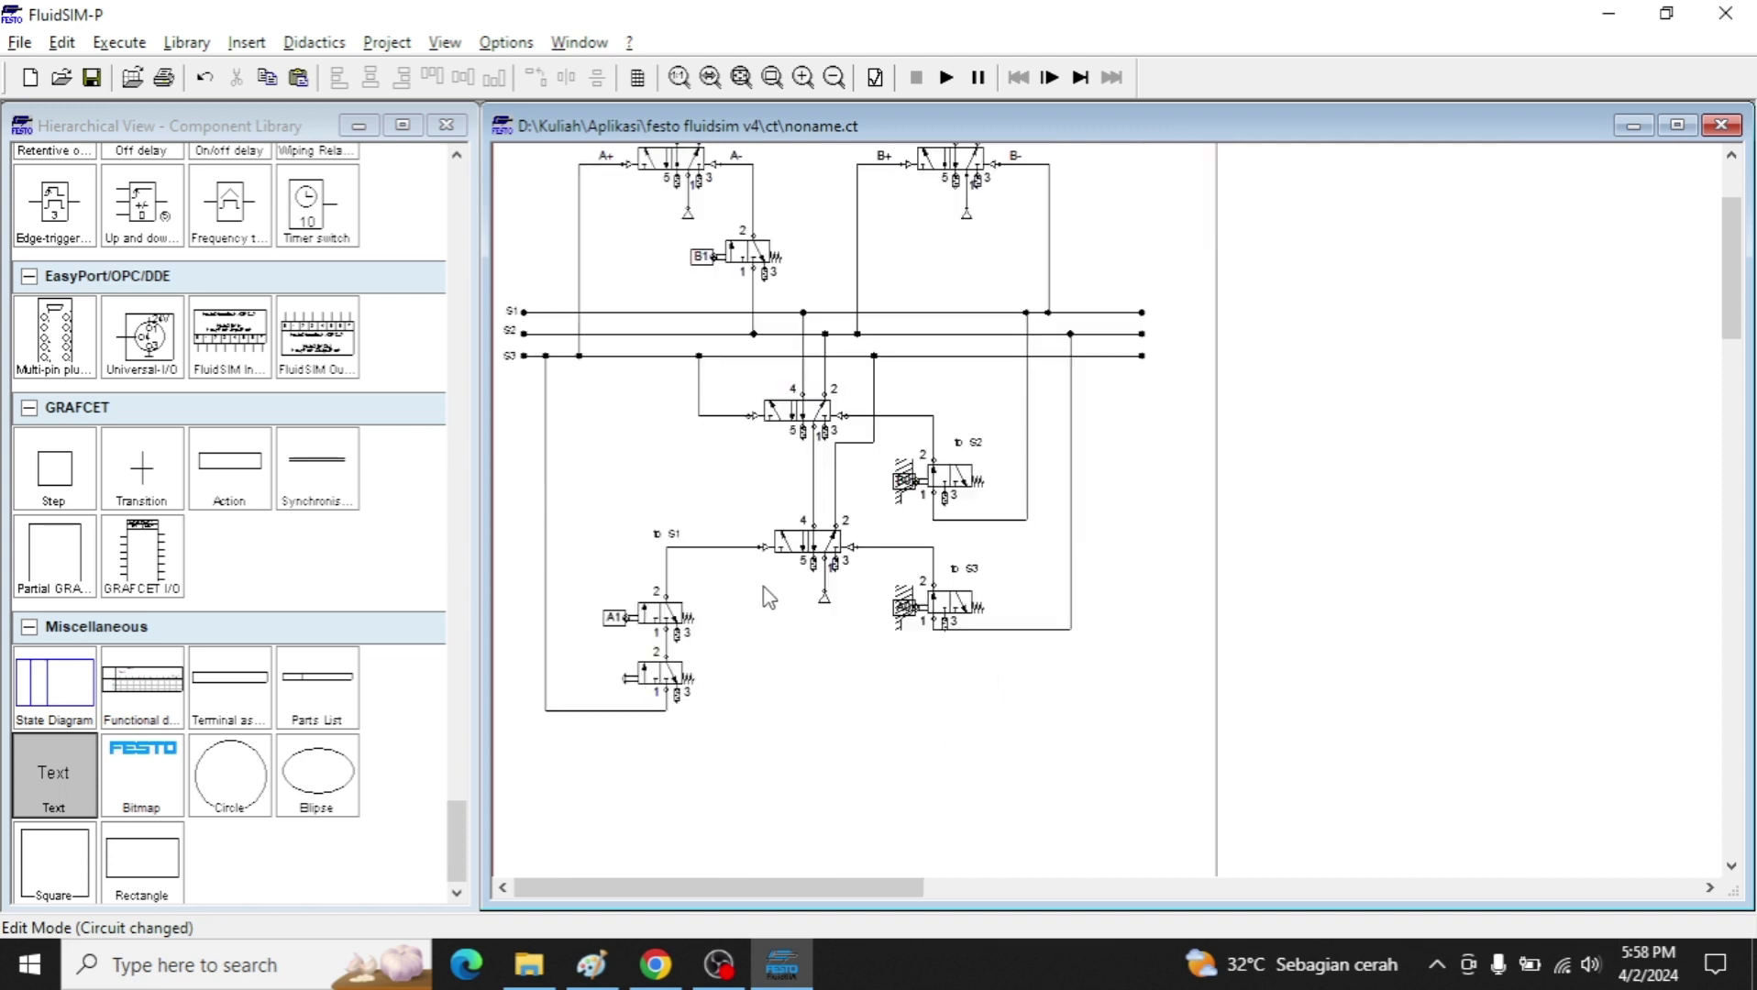
pyautogui.click(945, 77)
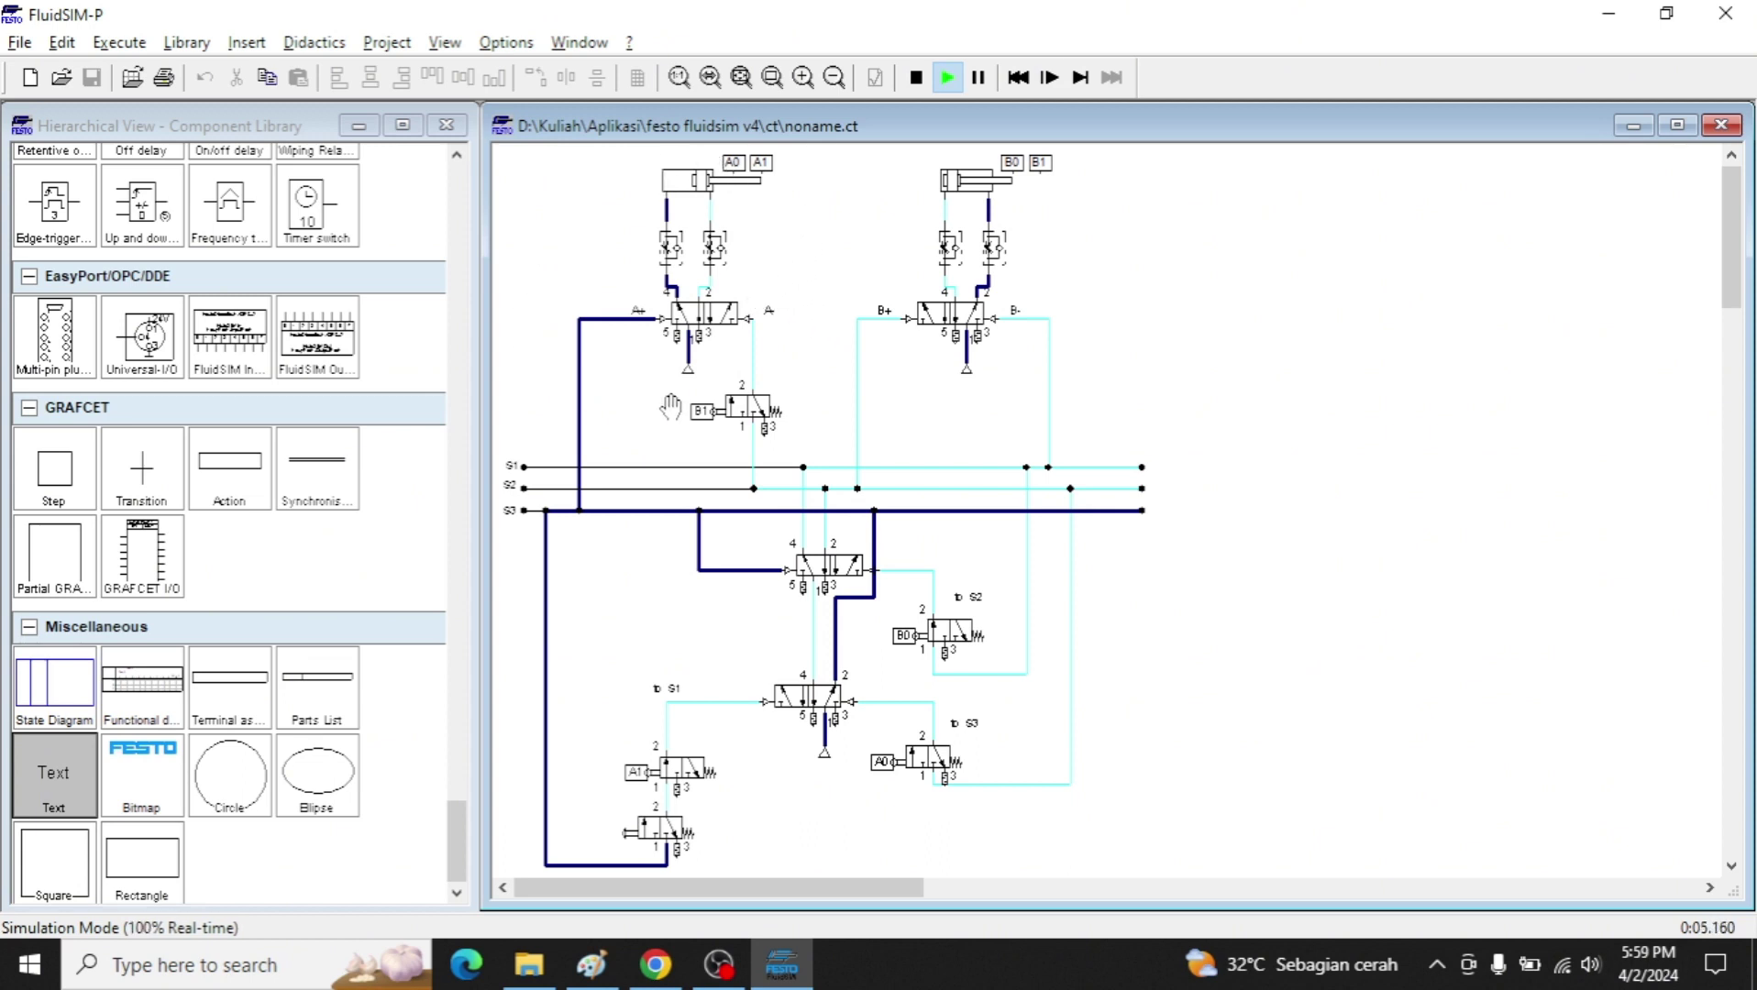
pyautogui.press('XF86AudioLowerVolume')
pyautogui.press('XF86AudioLowerVolume')
pyautogui.press('XF86AudioLowerVolume')
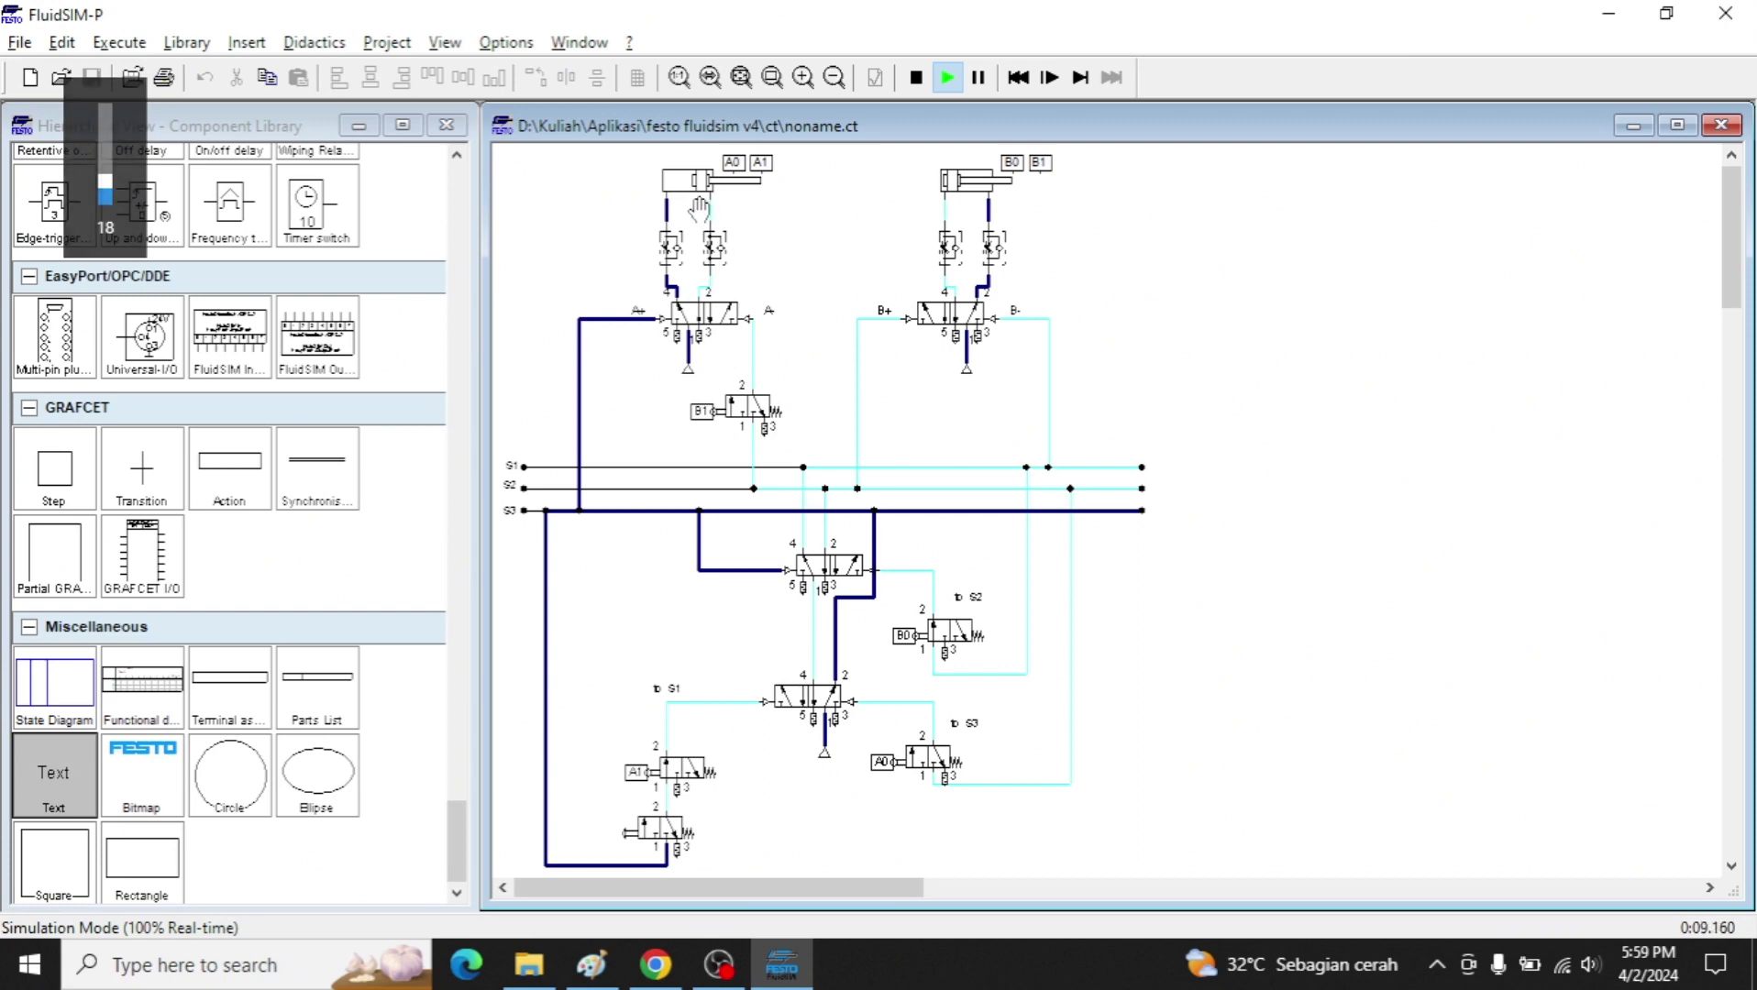
pyautogui.hotkey('alt', 'Tab')
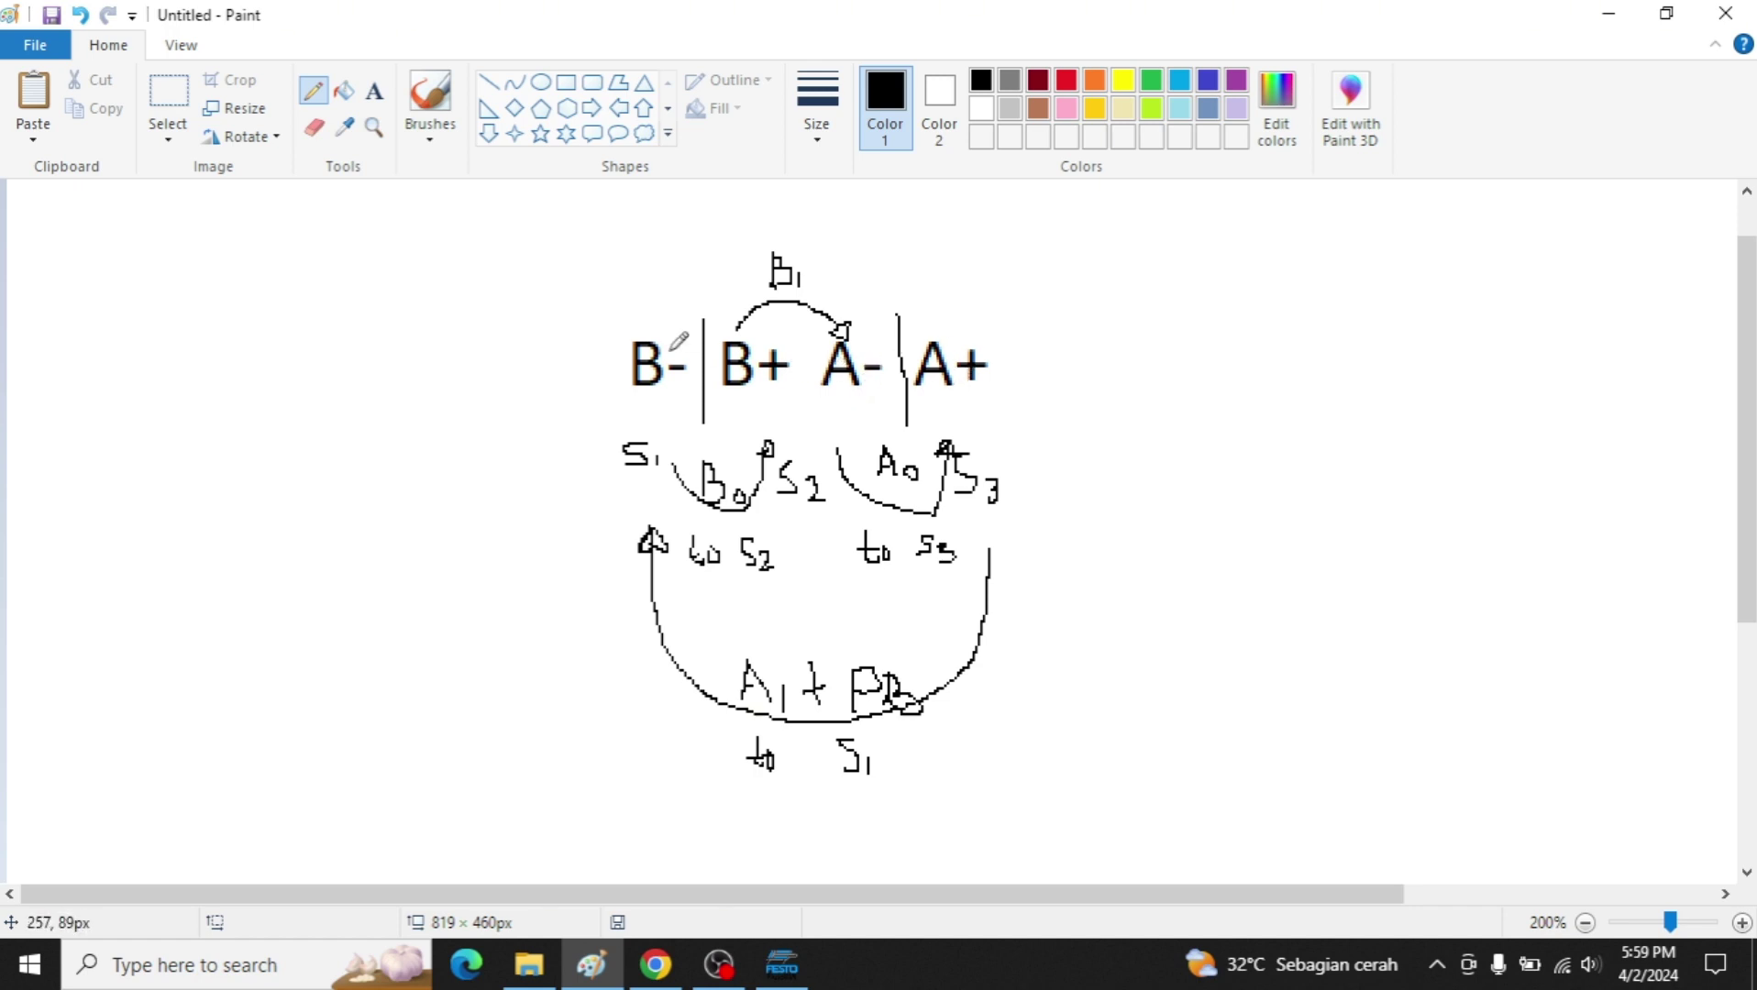
pyautogui.hotkey('alt', 'Tab')
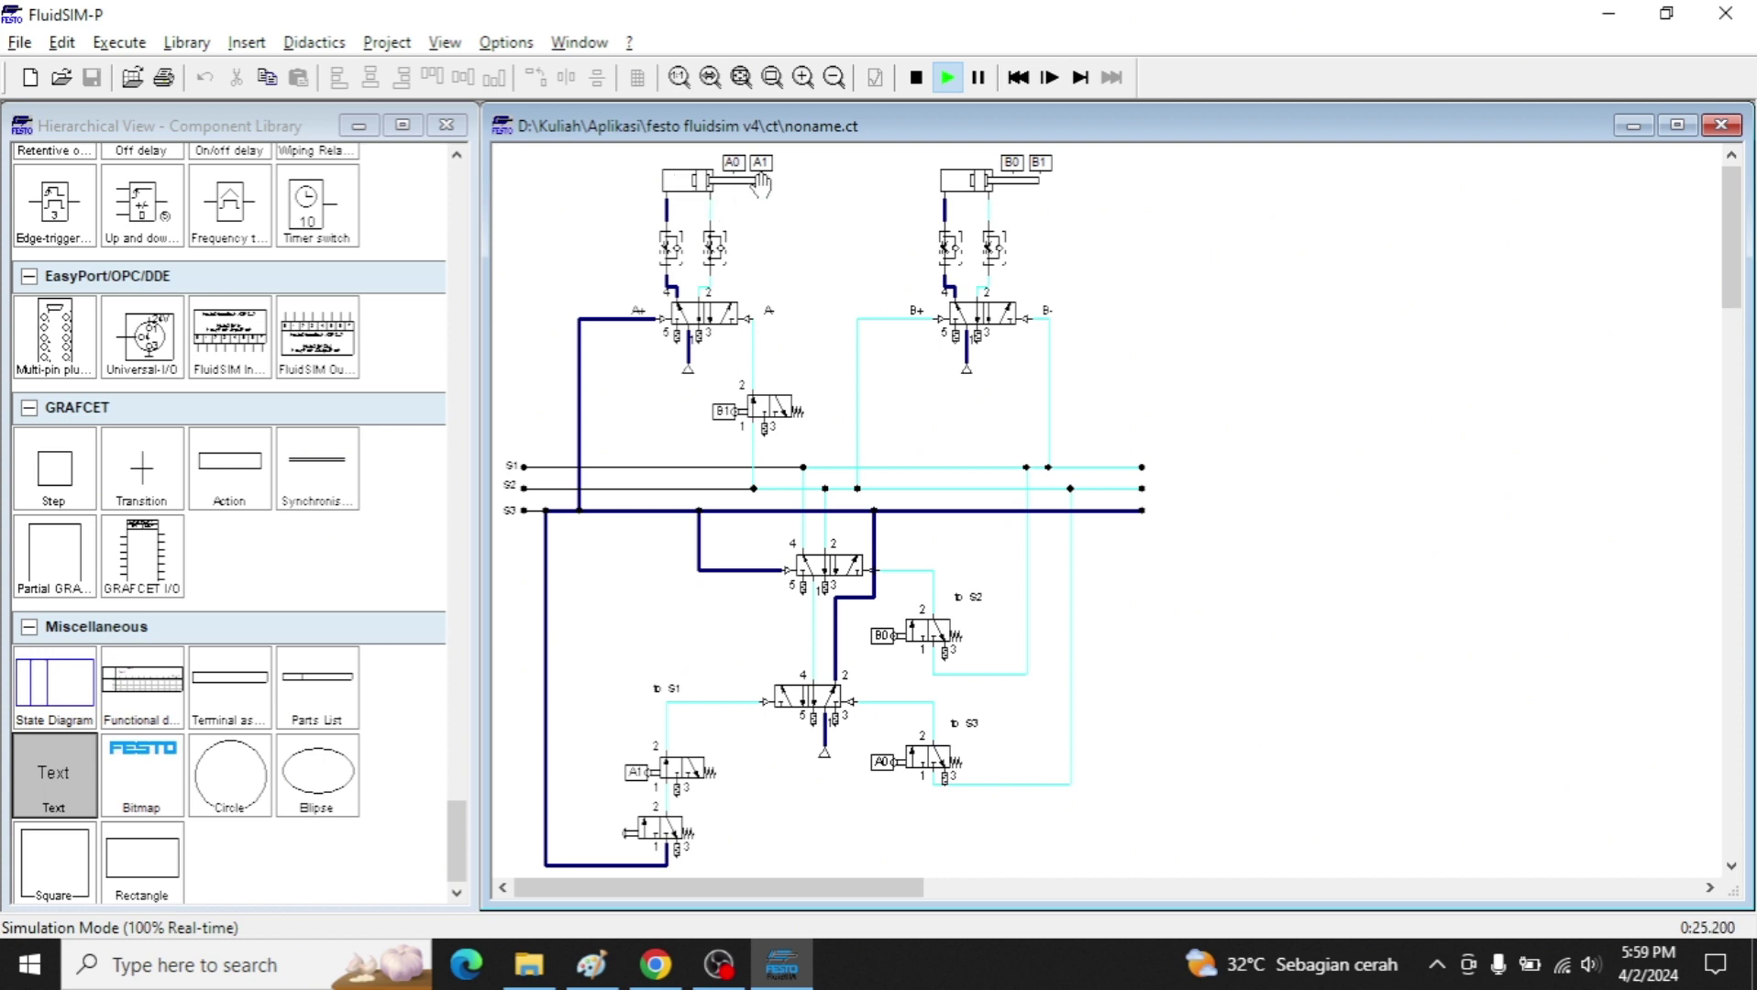
pyautogui.hotkey('alt', 'Tab')
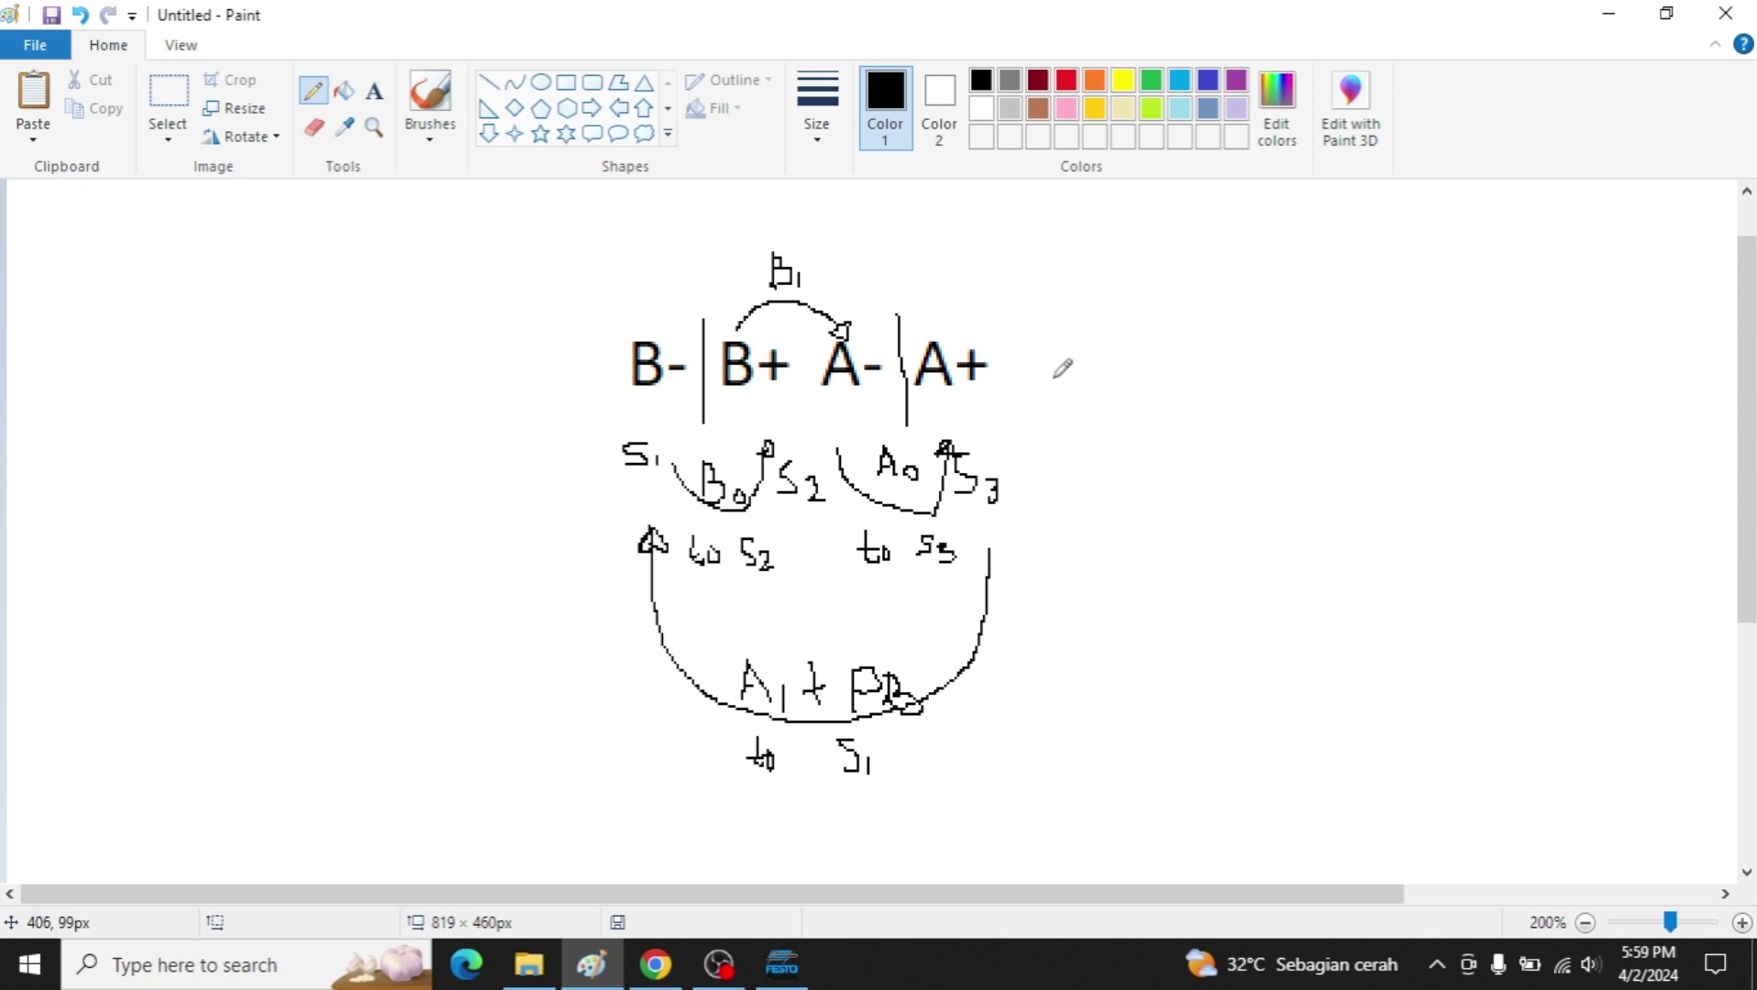
pyautogui.hotkey('alt', 'Tab')
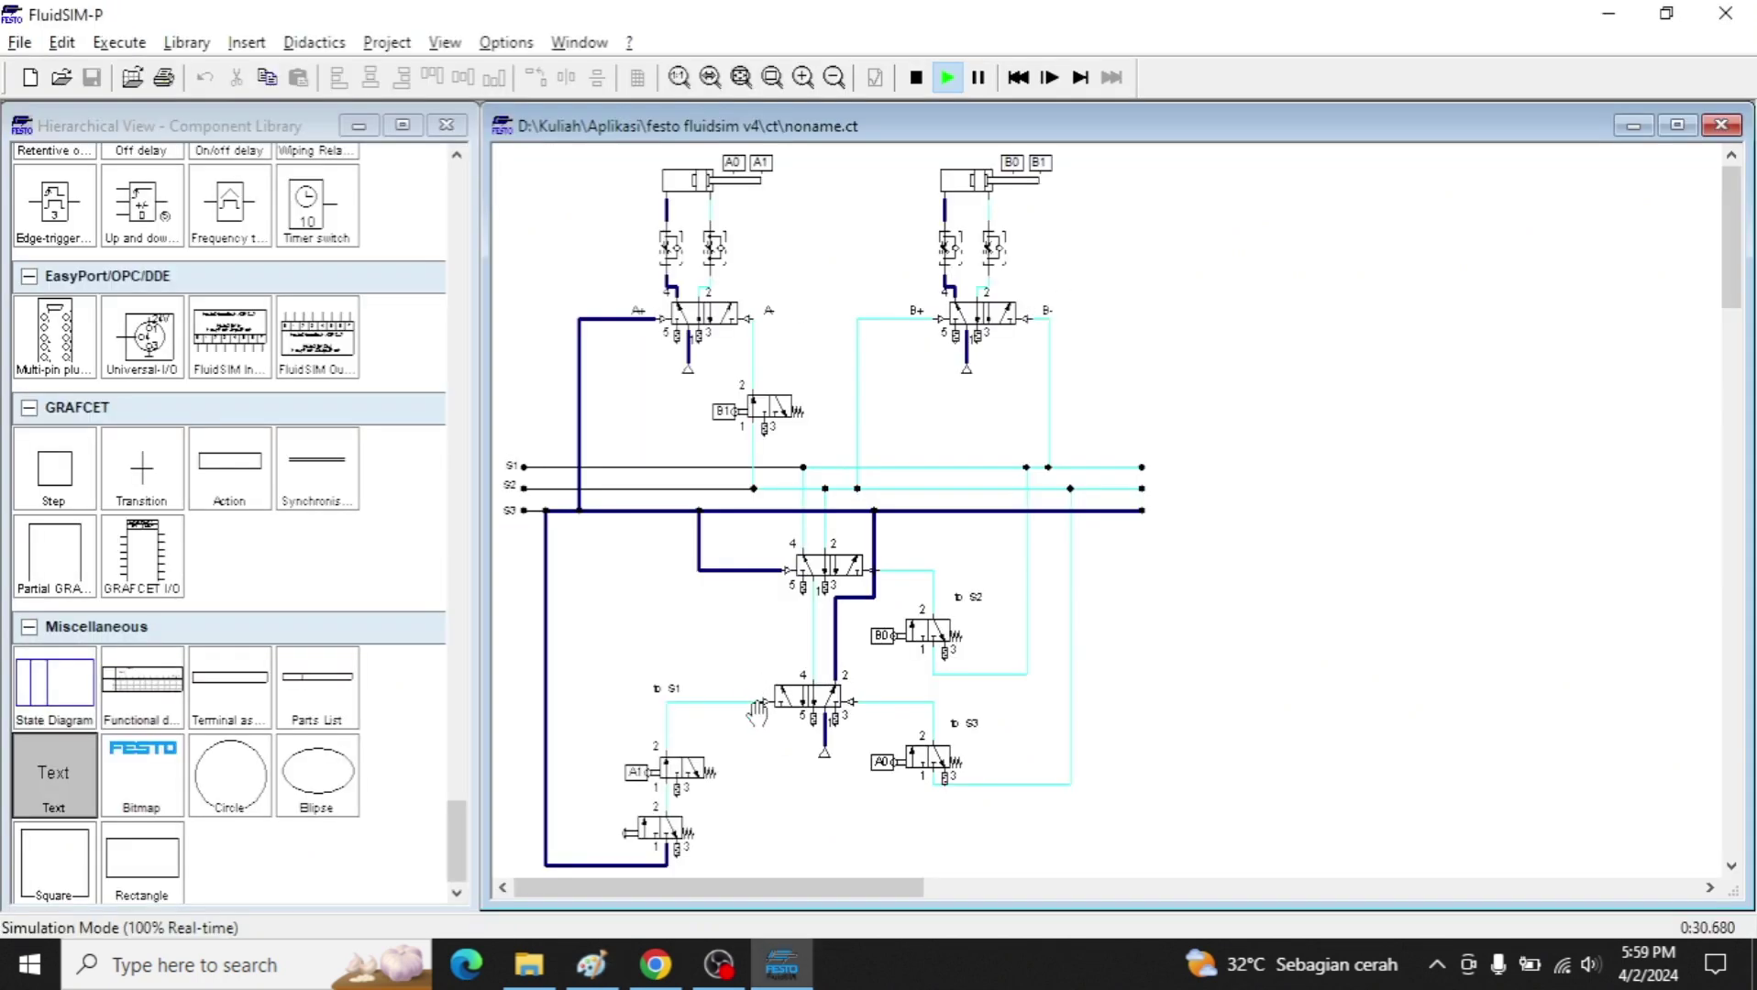
# Actuate the manual start valve below A1 repeatedly to run the cycle, and check the sequence against the Paint sketch.
pyautogui.click(688, 812)
pyautogui.click(679, 830)
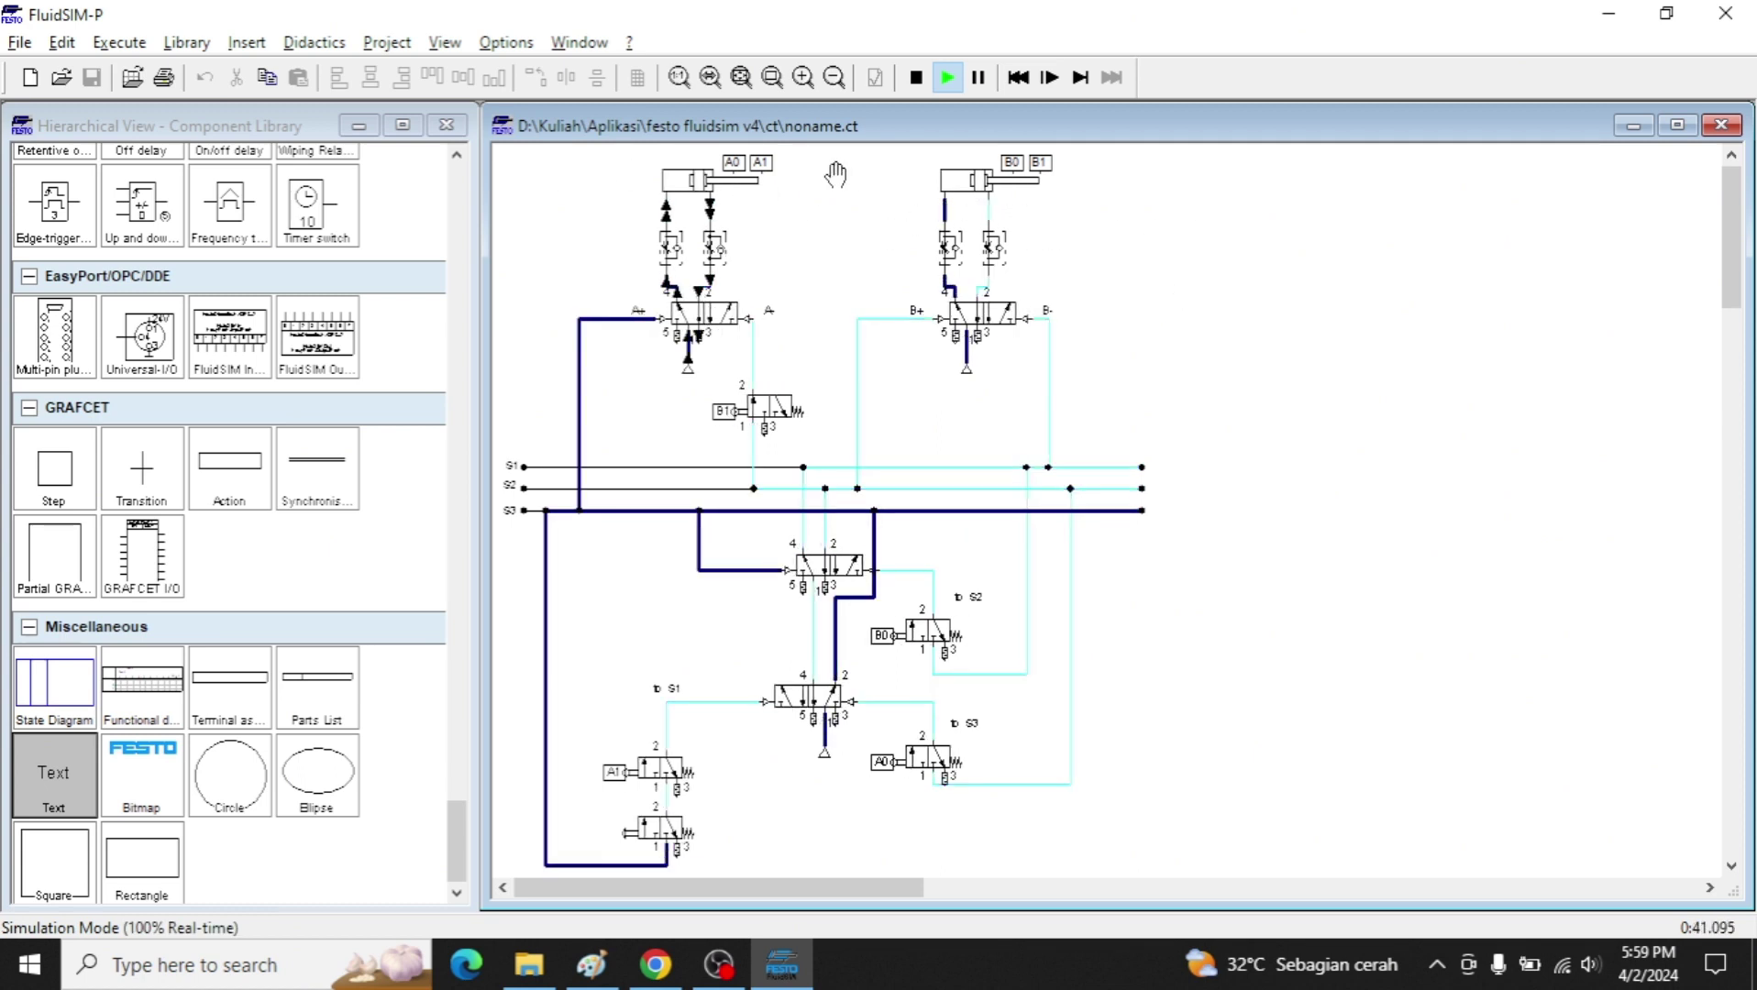
pyautogui.click(674, 826)
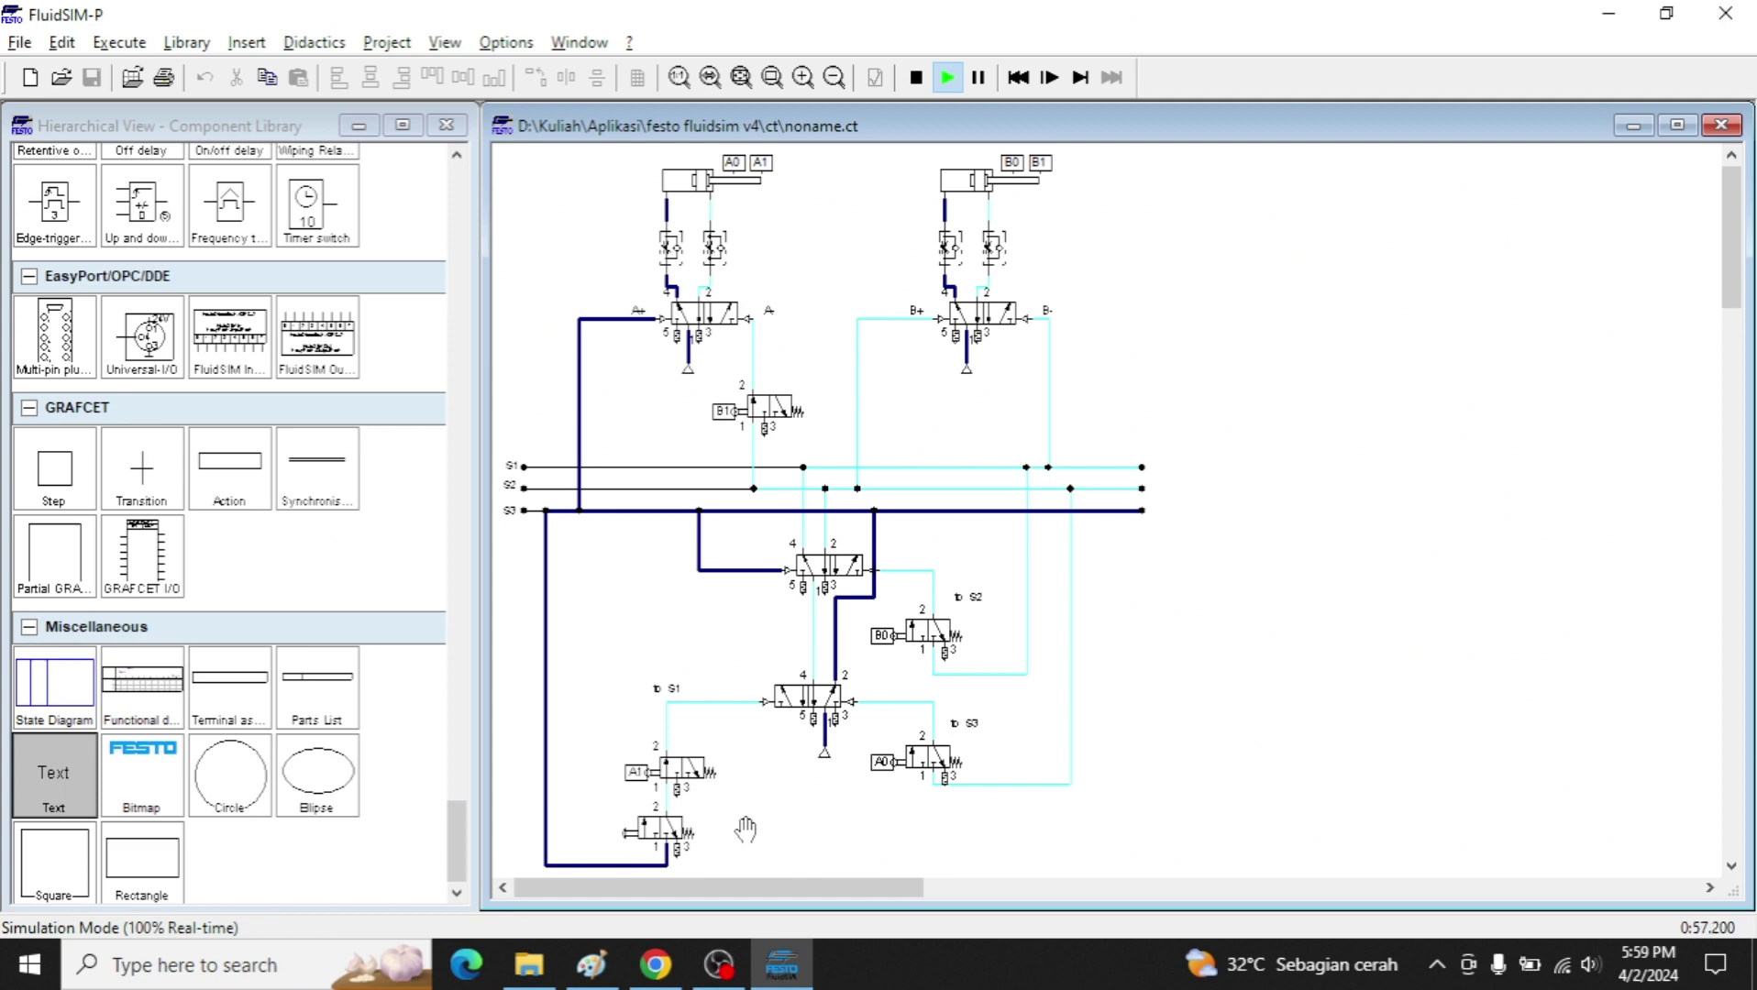
pyautogui.click(591, 964)
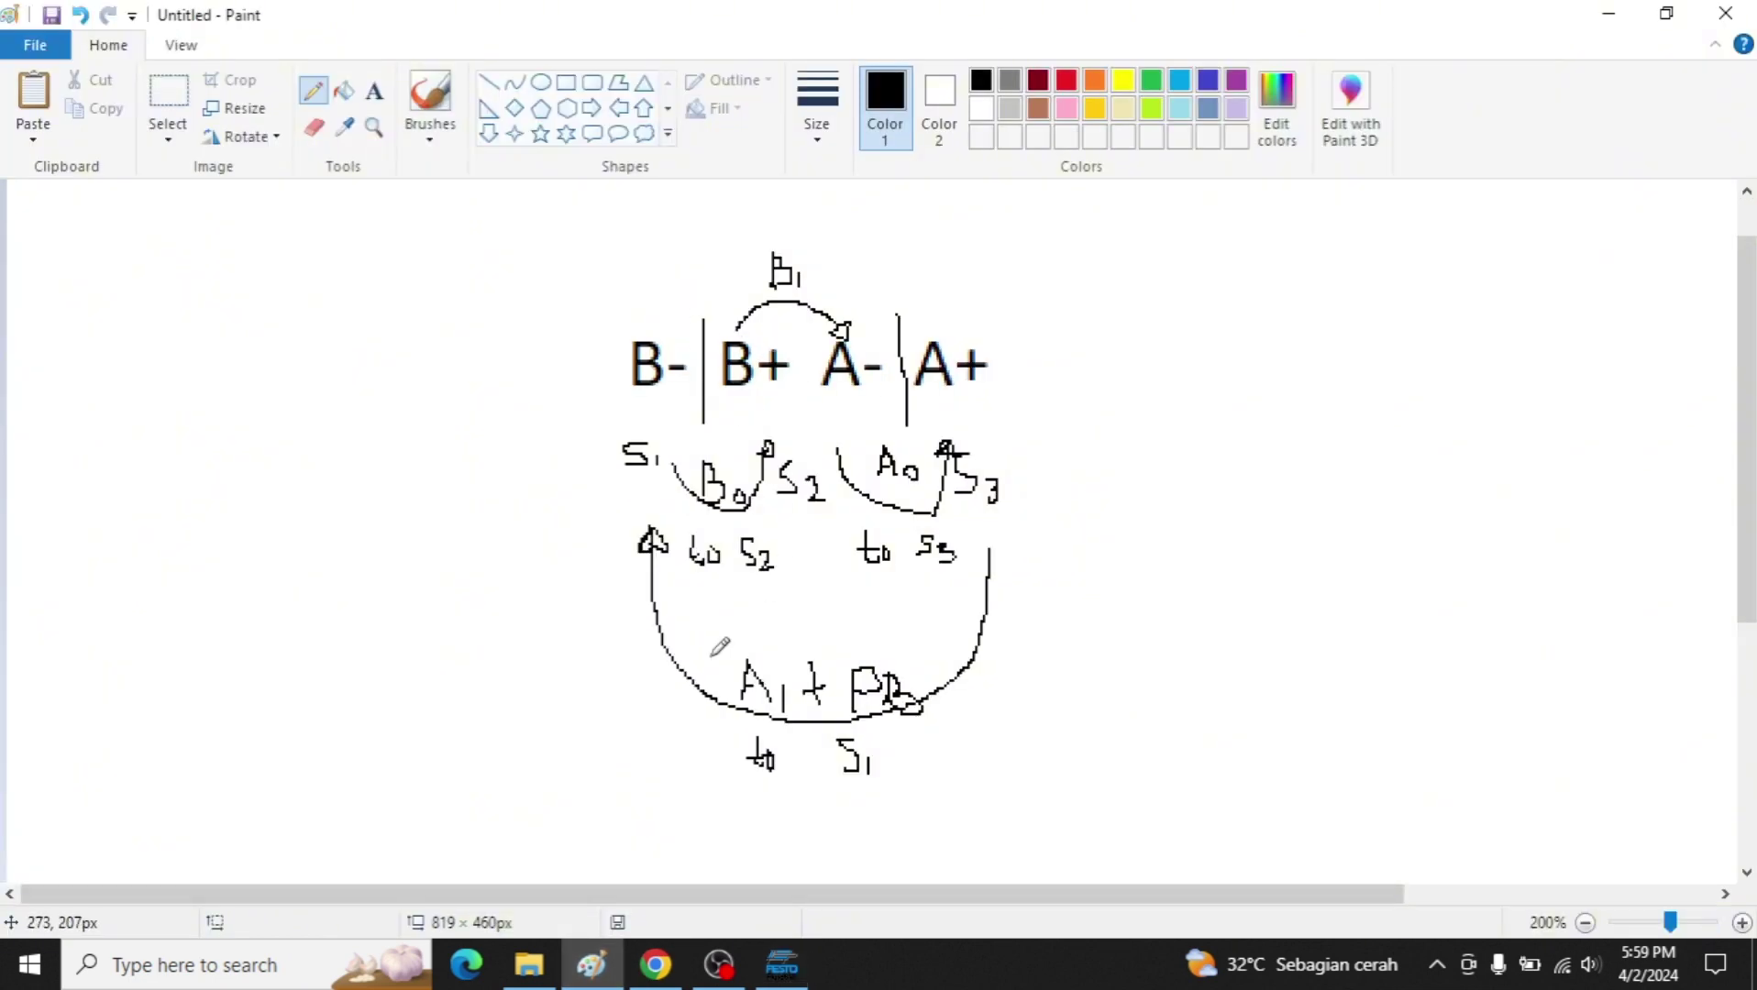
pyautogui.click(592, 965)
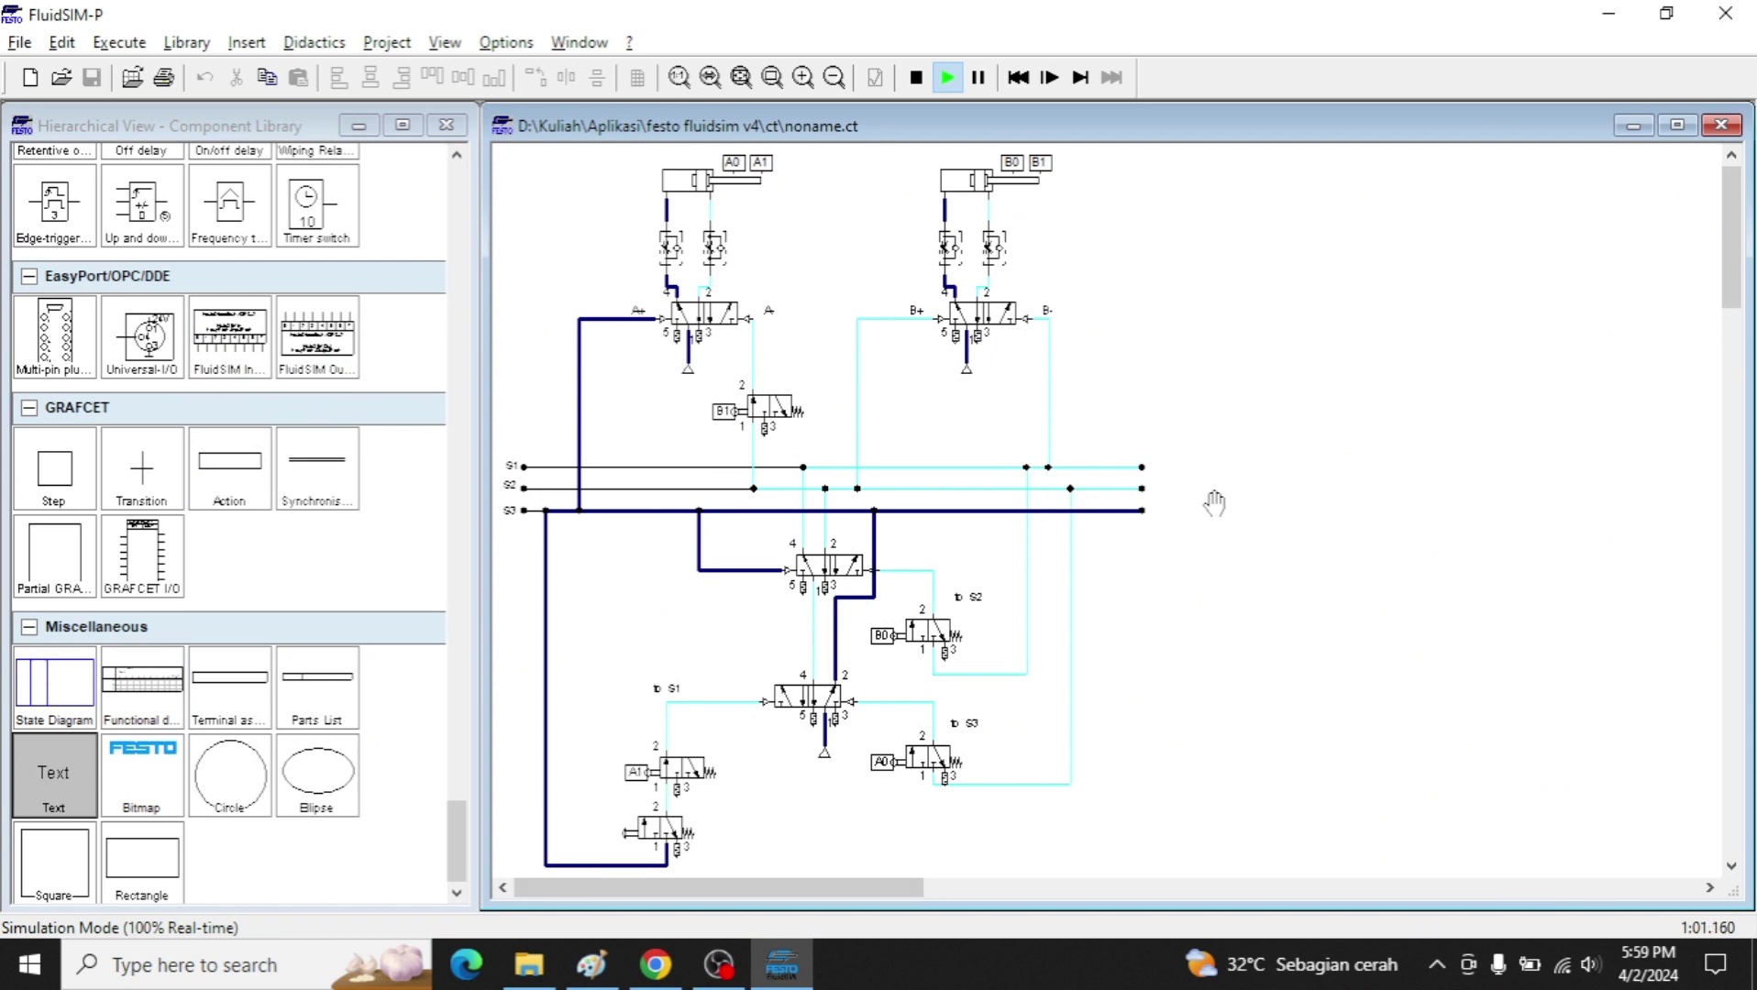